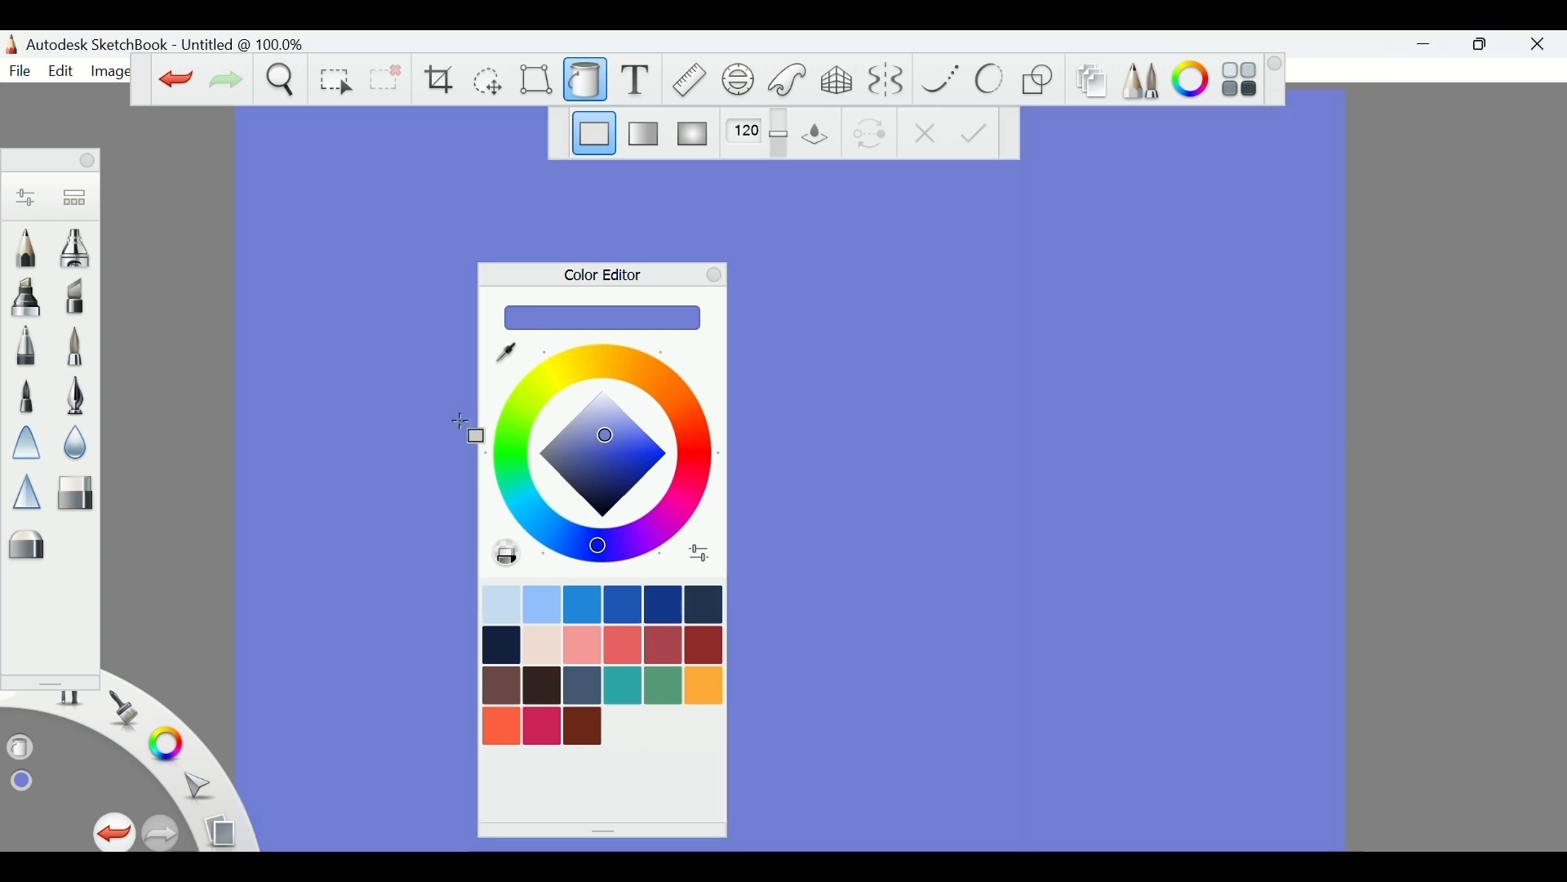
Refill the whole canvas with a slightly darker, more saturated blue
{"action": "left_click_drag", "start_coordinate": [608, 439], "coordinate": [609, 441]}
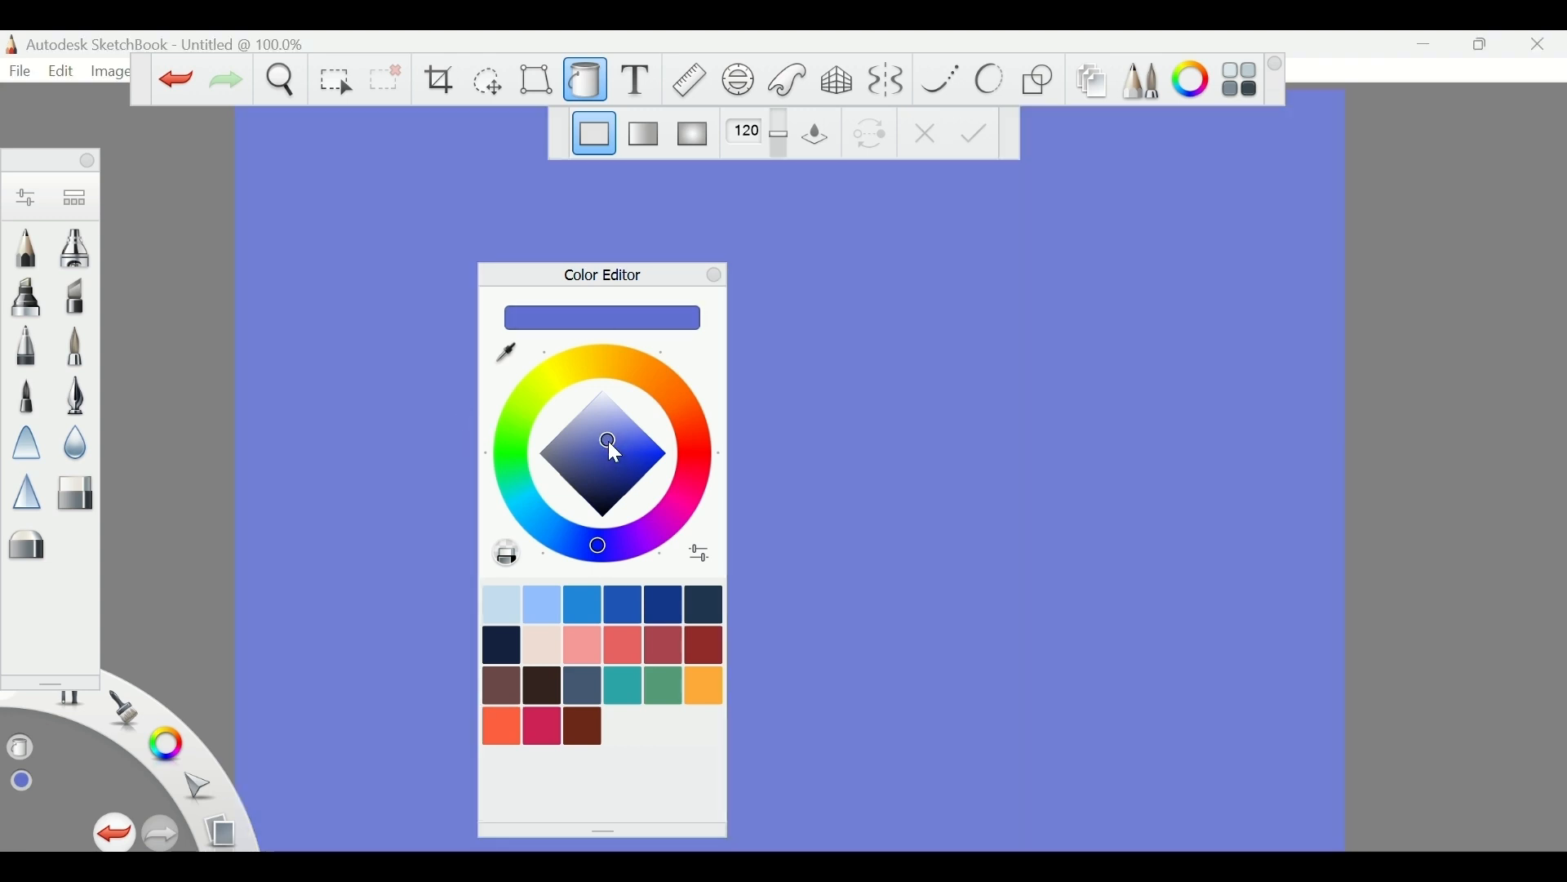
{"action": "left_click", "coordinate": [294, 465]}
{"action": "left_click", "coordinate": [715, 277]}
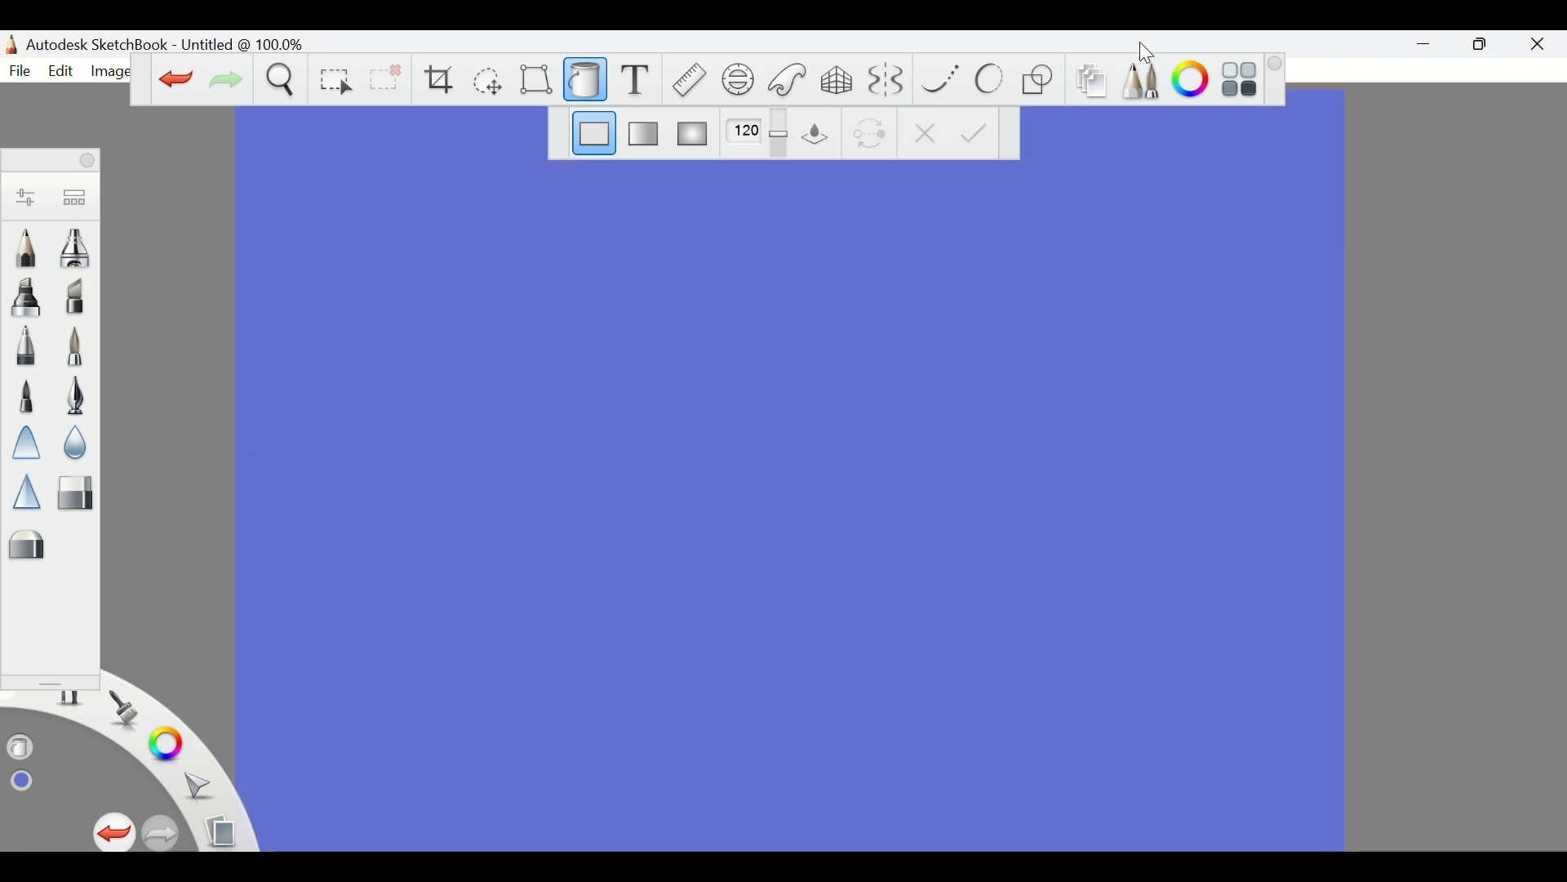
Add a new layer above the blue sky and set the active color to white
{"action": "left_click", "coordinate": [1092, 81]}
{"action": "left_click", "coordinate": [1350, 342]}
{"action": "left_click", "coordinate": [1193, 79]}
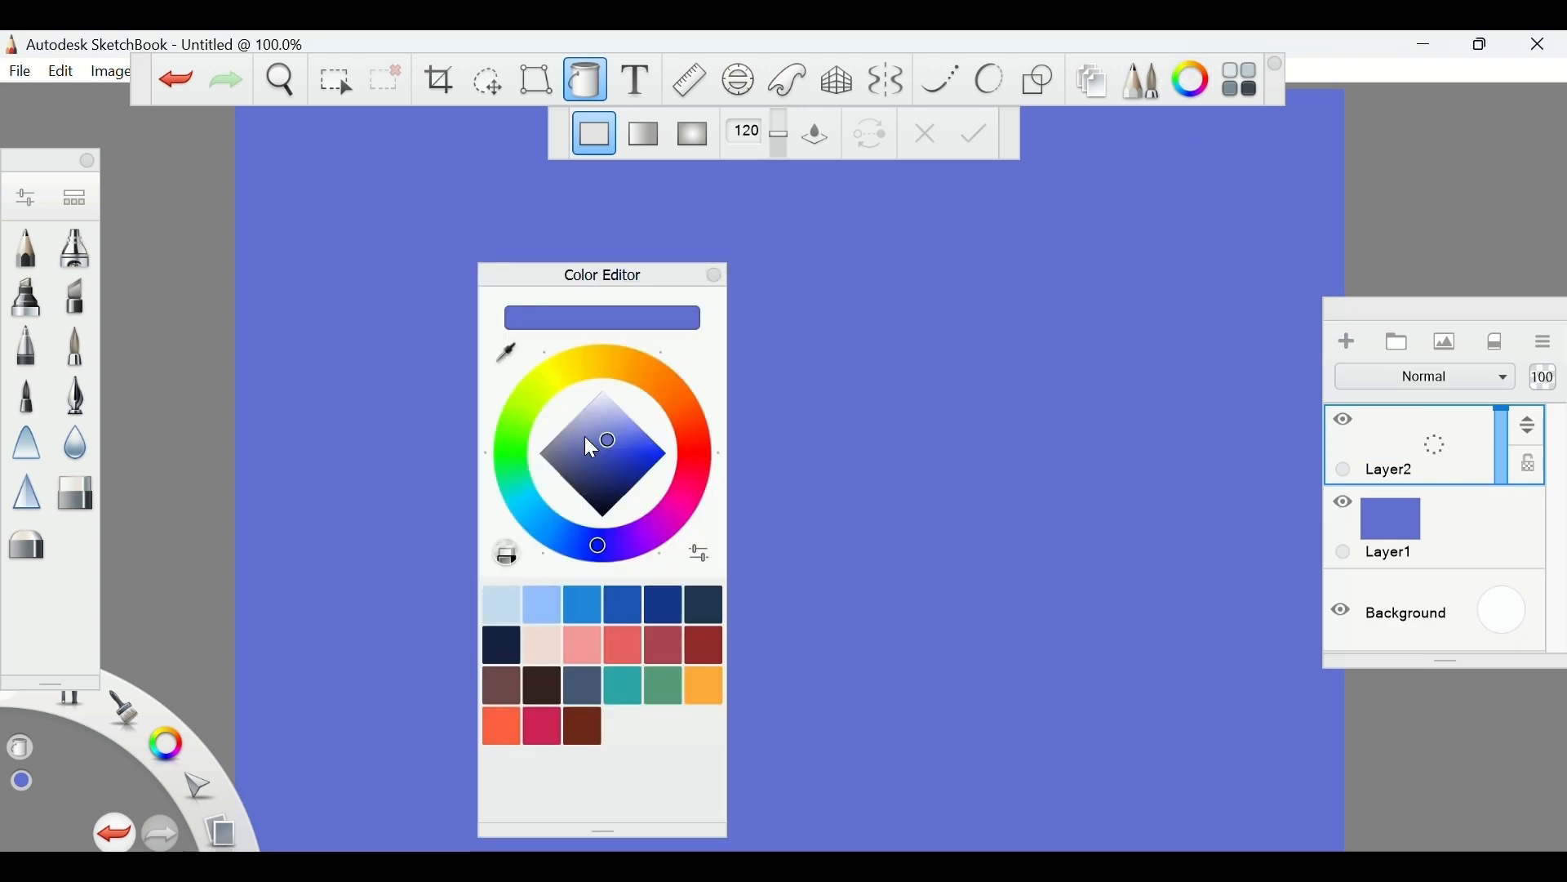
{"action": "mouse_move", "coordinate": [594, 437]}
{"action": "left_mouse_down"}
{"action": "mouse_move", "coordinate": [611, 424]}
{"action": "mouse_move", "coordinate": [600, 390]}
{"action": "left_mouse_up"}
{"action": "left_click", "coordinate": [715, 276]}
Choose the Salty Watercolor brush from the Artist set, with size 90.0 and strength 66%
{"action": "left_click", "coordinate": [76, 196]}
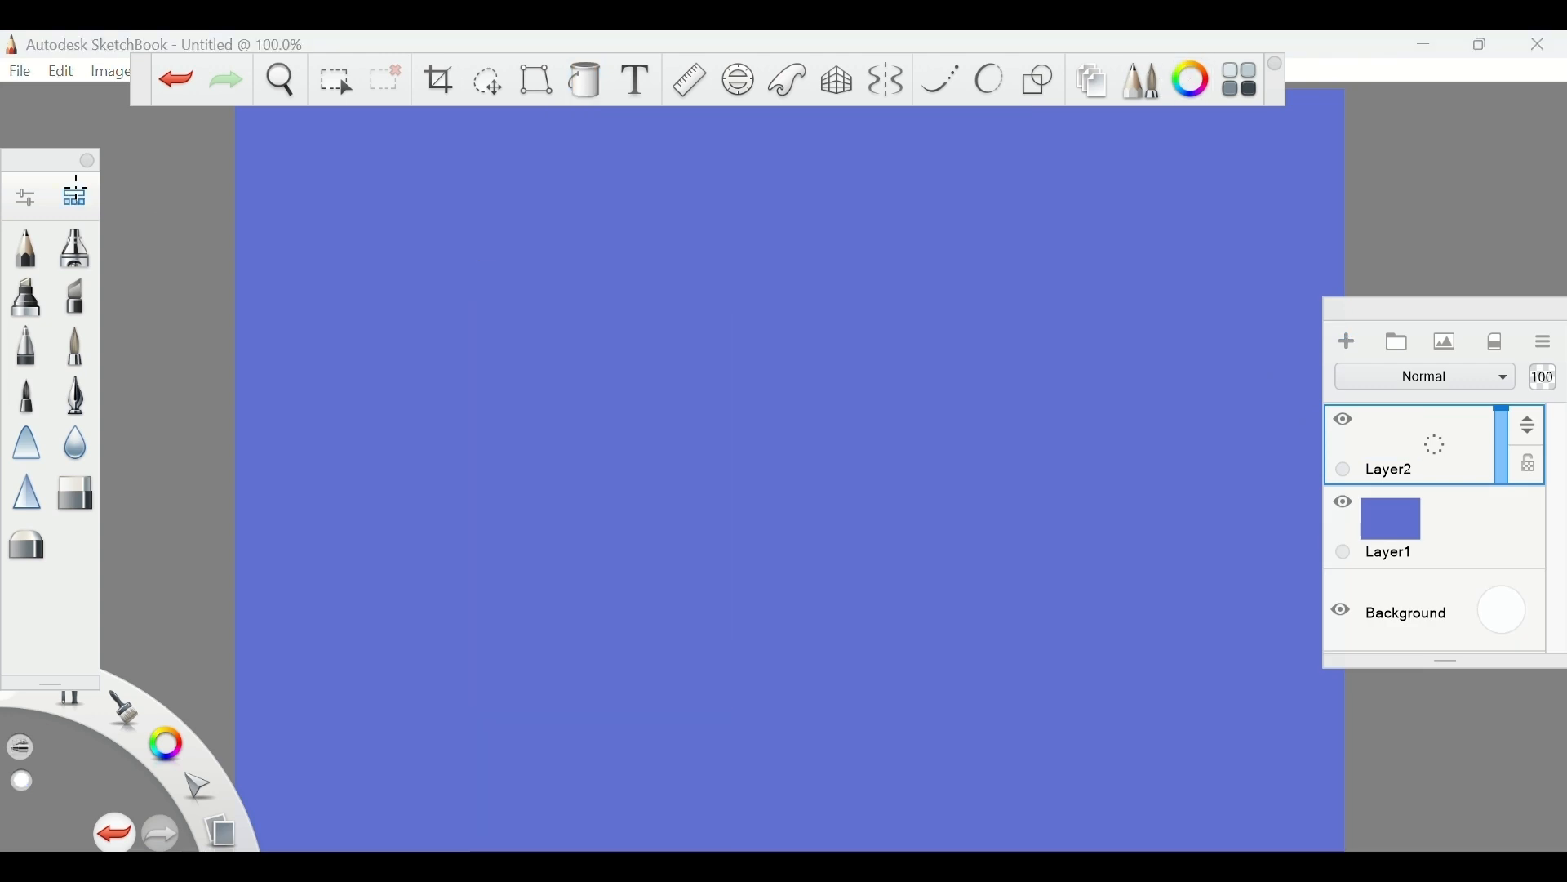
{"action": "scroll", "coordinate": [816, 755], "scroll_direction": "down", "scroll_amount": 5}
{"action": "scroll", "coordinate": [870, 744], "scroll_direction": "down", "scroll_amount": 10}
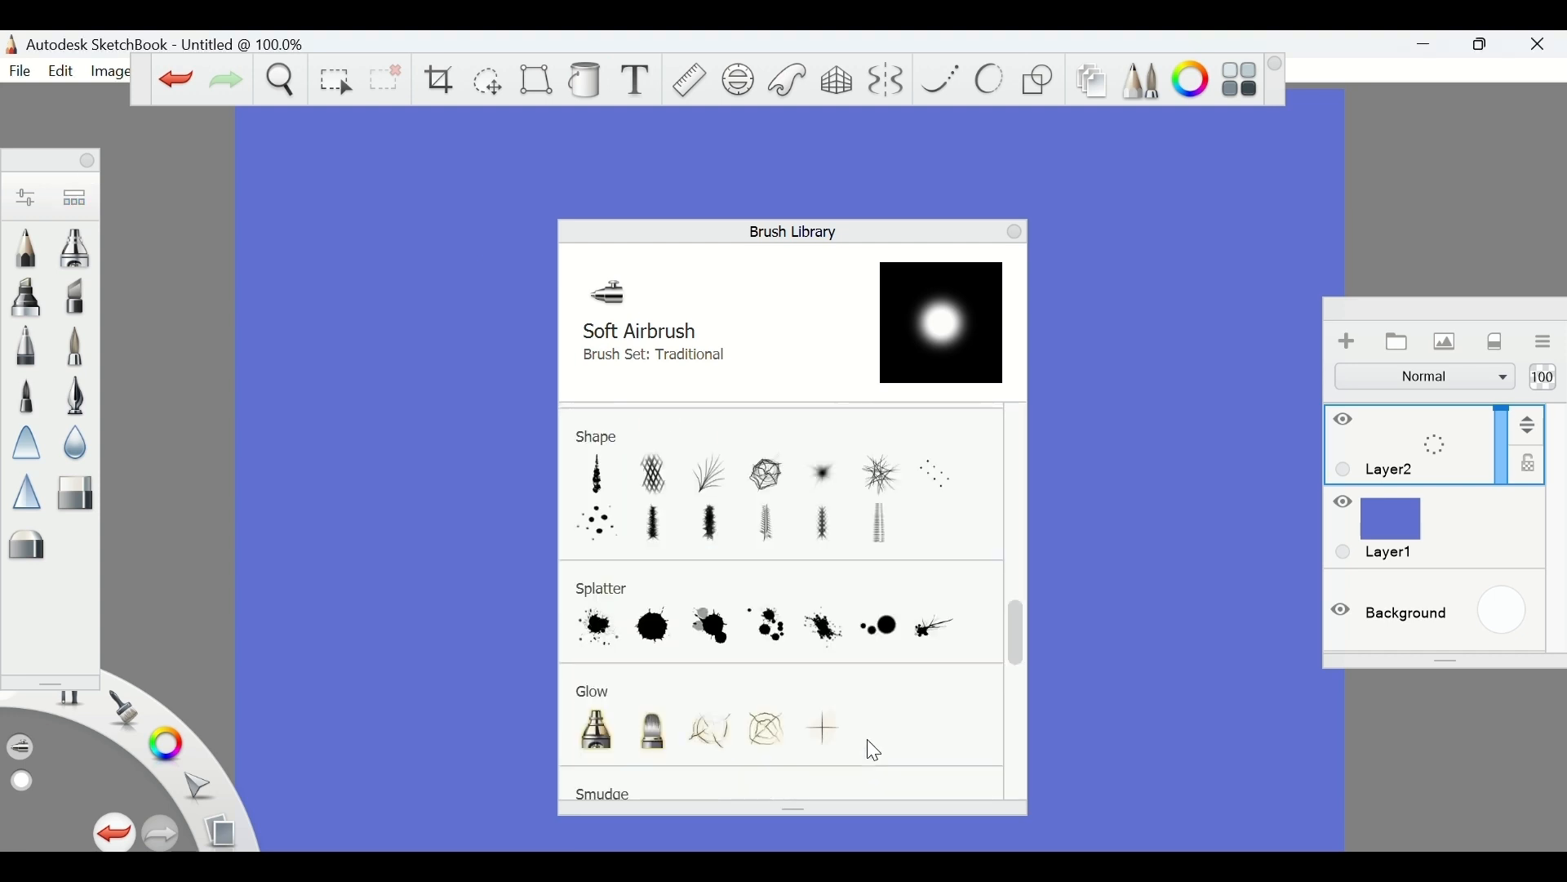
{"action": "left_click", "coordinate": [952, 564]}
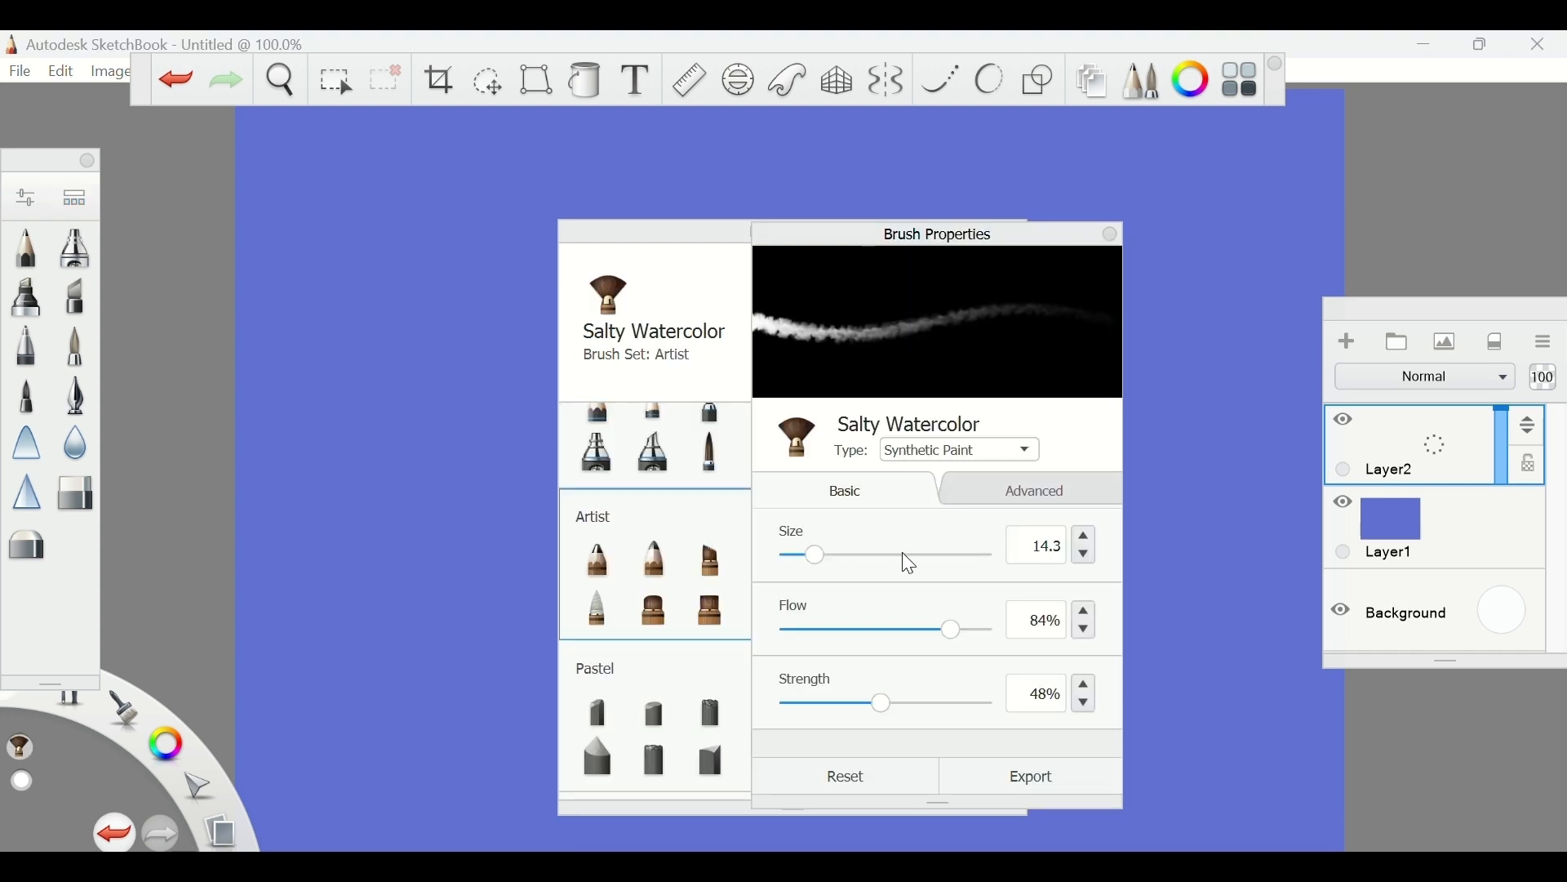
{"action": "left_click", "coordinate": [908, 556]}
{"action": "left_click", "coordinate": [924, 704]}
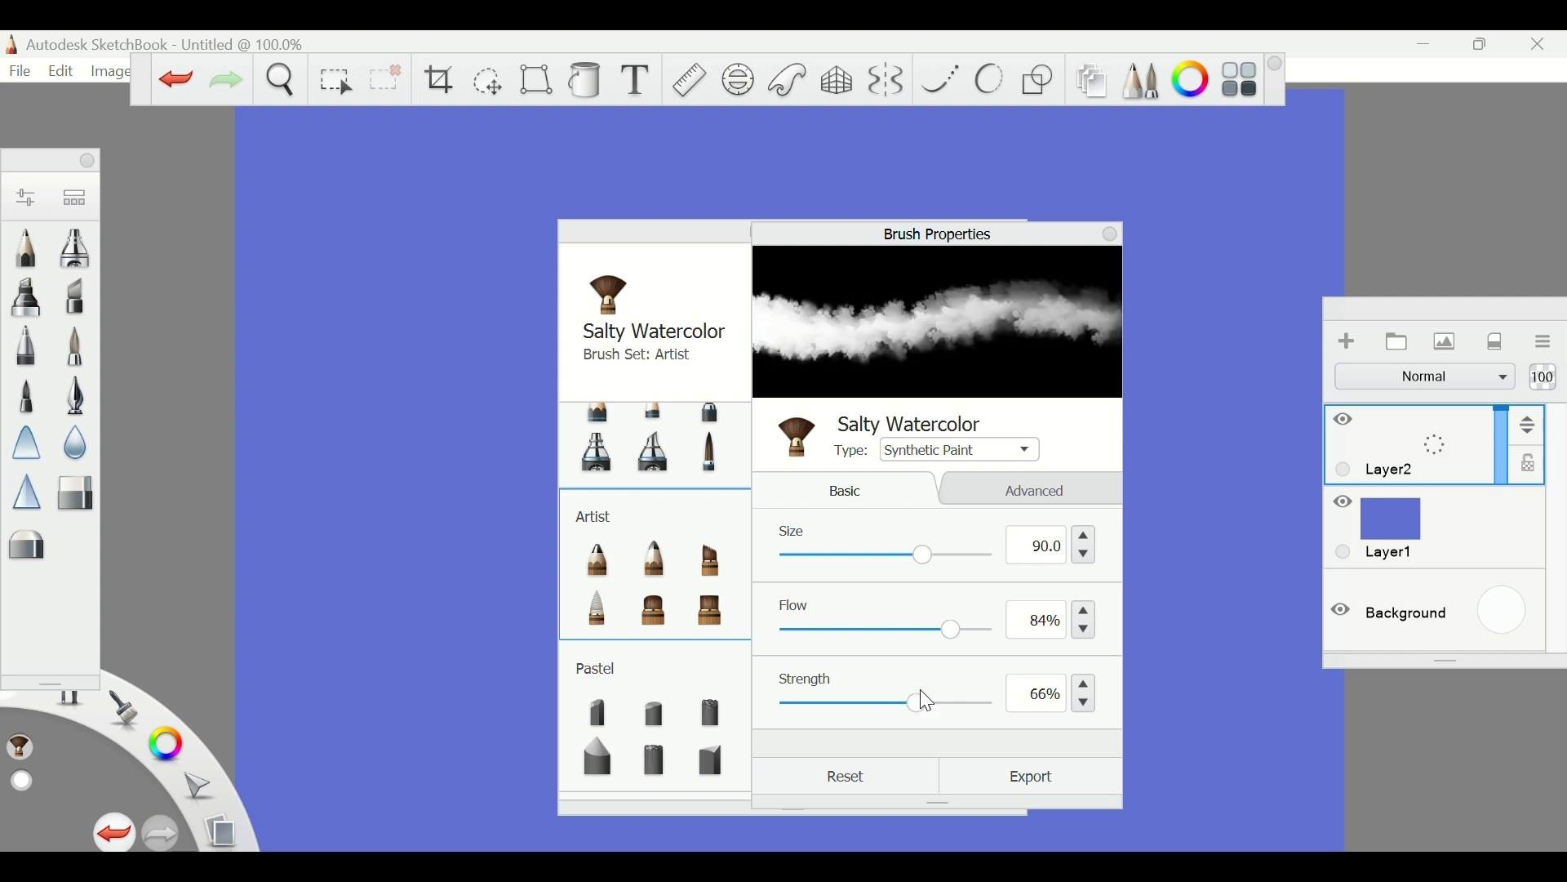
{"action": "left_click", "coordinate": [1112, 234]}
{"action": "key", "text": "ctrl+l"}
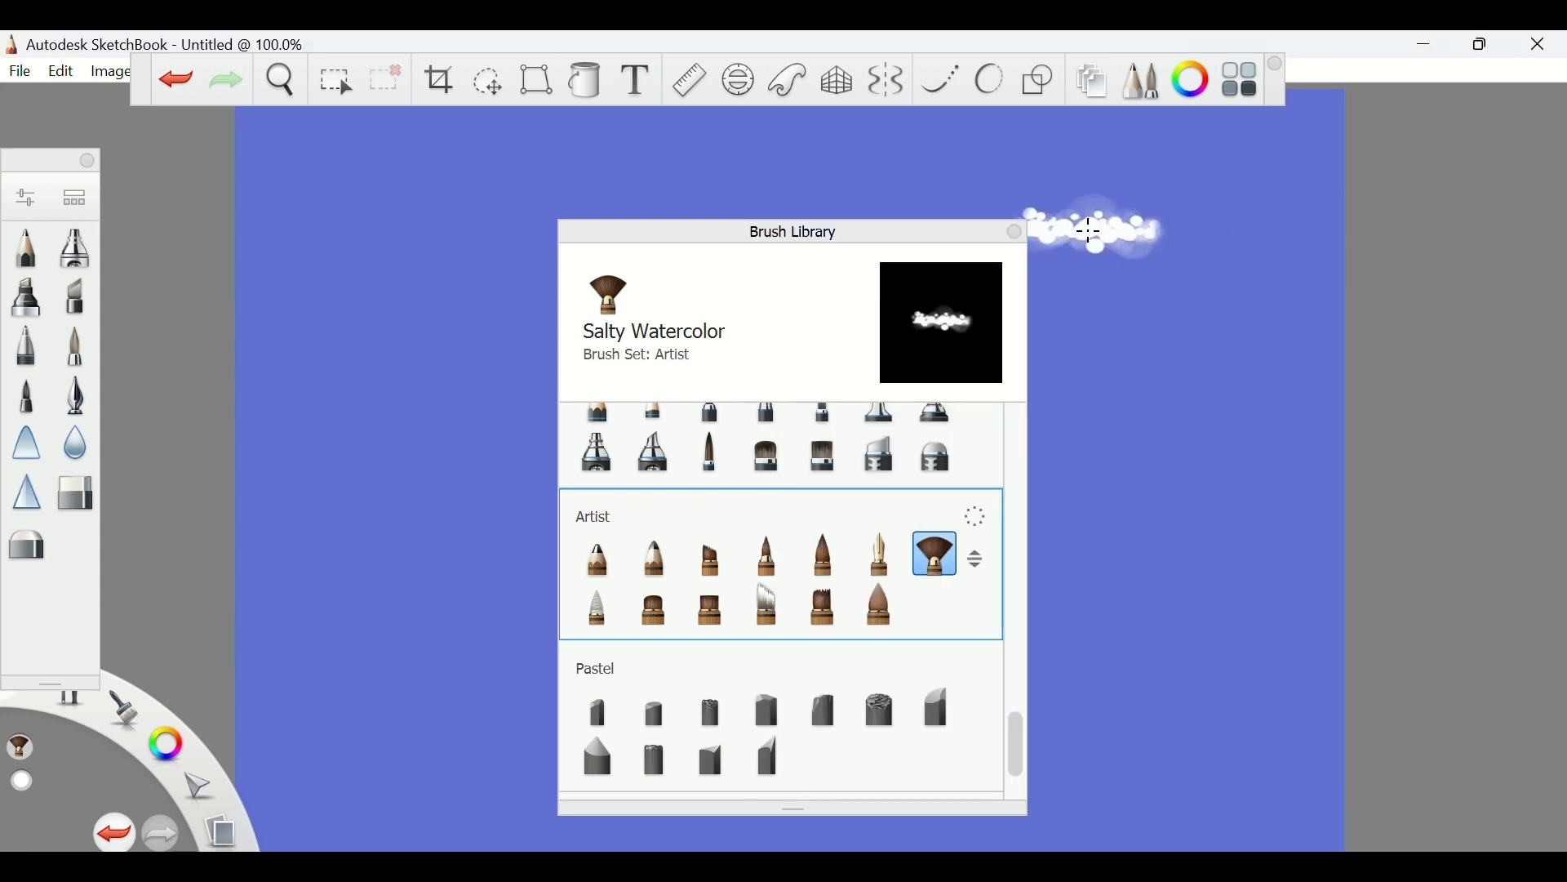
{"action": "left_click", "coordinate": [1014, 234]}
Paint large white cloud masses over the canvas's right side, upper-left area and bottom center
{"action": "mouse_move", "coordinate": [1214, 455]}
{"action": "left_mouse_down"}
{"action": "mouse_move", "coordinate": [1251, 502]}
{"action": "mouse_move", "coordinate": [1275, 615]}
{"action": "mouse_move", "coordinate": [1261, 647]}
{"action": "mouse_move", "coordinate": [1278, 831]}
{"action": "mouse_move", "coordinate": [1283, 744]}
{"action": "mouse_move", "coordinate": [1194, 710]}
{"action": "mouse_move", "coordinate": [1222, 674]}
{"action": "mouse_move", "coordinate": [1166, 610]}
{"action": "mouse_move", "coordinate": [1139, 600]}
{"action": "mouse_move", "coordinate": [1126, 637]}
{"action": "mouse_move", "coordinate": [1090, 642]}
{"action": "mouse_move", "coordinate": [1056, 644]}
{"action": "mouse_move", "coordinate": [1036, 619]}
{"action": "mouse_move", "coordinate": [1130, 566]}
{"action": "mouse_move", "coordinate": [1107, 494]}
{"action": "mouse_move", "coordinate": [1155, 480]}
{"action": "mouse_move", "coordinate": [1172, 451]}
{"action": "mouse_move", "coordinate": [1160, 415]}
{"action": "mouse_move", "coordinate": [1236, 478]}
{"action": "mouse_move", "coordinate": [1302, 494]}
{"action": "mouse_move", "coordinate": [1307, 522]}
{"action": "mouse_move", "coordinate": [1298, 420]}
{"action": "left_mouse_up"}
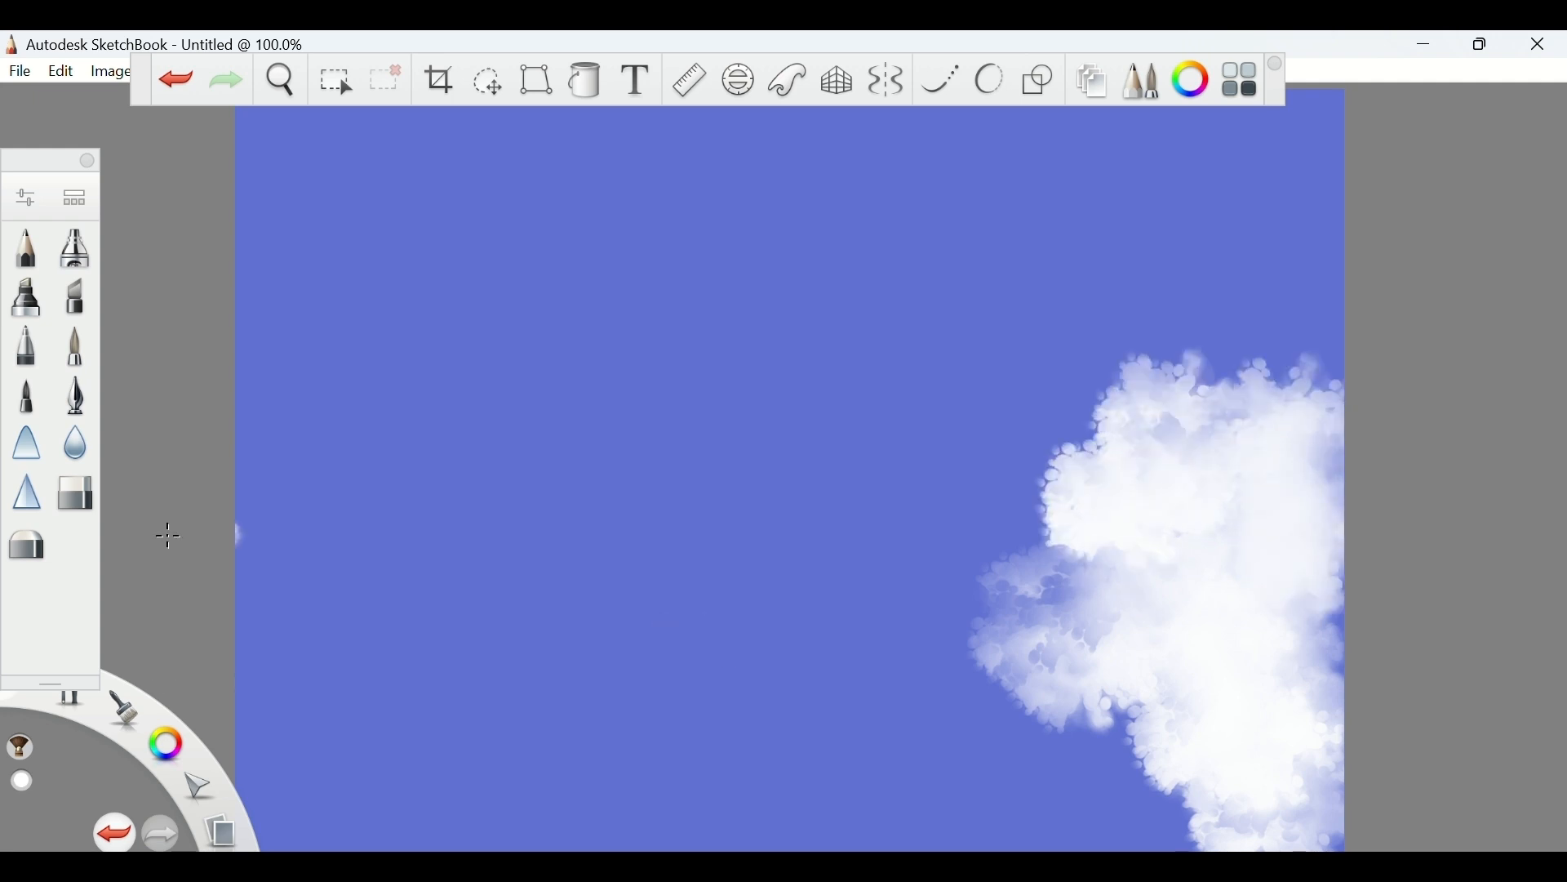
{"action": "mouse_move", "coordinate": [214, 445]}
{"action": "left_mouse_down"}
{"action": "mouse_move", "coordinate": [310, 305]}
{"action": "mouse_move", "coordinate": [276, 158]}
{"action": "mouse_move", "coordinate": [325, 142]}
{"action": "mouse_move", "coordinate": [344, 154]}
{"action": "mouse_move", "coordinate": [314, 124]}
{"action": "mouse_move", "coordinate": [365, 126]}
{"action": "mouse_move", "coordinate": [319, 169]}
{"action": "mouse_move", "coordinate": [420, 162]}
{"action": "mouse_move", "coordinate": [451, 134]}
{"action": "mouse_move", "coordinate": [481, 154]}
{"action": "mouse_move", "coordinate": [541, 146]}
{"action": "mouse_move", "coordinate": [571, 218]}
{"action": "mouse_move", "coordinate": [603, 213]}
{"action": "mouse_move", "coordinate": [552, 272]}
{"action": "mouse_move", "coordinate": [407, 264]}
{"action": "mouse_move", "coordinate": [375, 441]}
{"action": "mouse_move", "coordinate": [616, 285]}
{"action": "mouse_move", "coordinate": [593, 260]}
{"action": "mouse_move", "coordinate": [343, 439]}
{"action": "mouse_move", "coordinate": [273, 467]}
{"action": "mouse_move", "coordinate": [245, 511]}
{"action": "mouse_move", "coordinate": [388, 444]}
{"action": "mouse_move", "coordinate": [531, 234]}
{"action": "mouse_move", "coordinate": [533, 157]}
{"action": "mouse_move", "coordinate": [644, 261]}
{"action": "mouse_move", "coordinate": [613, 340]}
{"action": "left_mouse_up"}
{"action": "mouse_move", "coordinate": [621, 780]}
{"action": "left_mouse_down"}
{"action": "mouse_move", "coordinate": [640, 812]}
{"action": "mouse_move", "coordinate": [774, 841]}
{"action": "mouse_move", "coordinate": [689, 759]}
{"action": "mouse_move", "coordinate": [616, 840]}
{"action": "mouse_move", "coordinate": [556, 846]}
{"action": "mouse_move", "coordinate": [675, 745]}
{"action": "mouse_move", "coordinate": [776, 748]}
{"action": "mouse_move", "coordinate": [833, 825]}
{"action": "mouse_move", "coordinate": [898, 817]}
{"action": "left_mouse_up"}
{"action": "mouse_move", "coordinate": [1233, 382]}
{"action": "left_mouse_down"}
{"action": "mouse_move", "coordinate": [1290, 392]}
{"action": "mouse_move", "coordinate": [1302, 326]}
{"action": "mouse_move", "coordinate": [1206, 254]}
{"action": "left_mouse_up"}
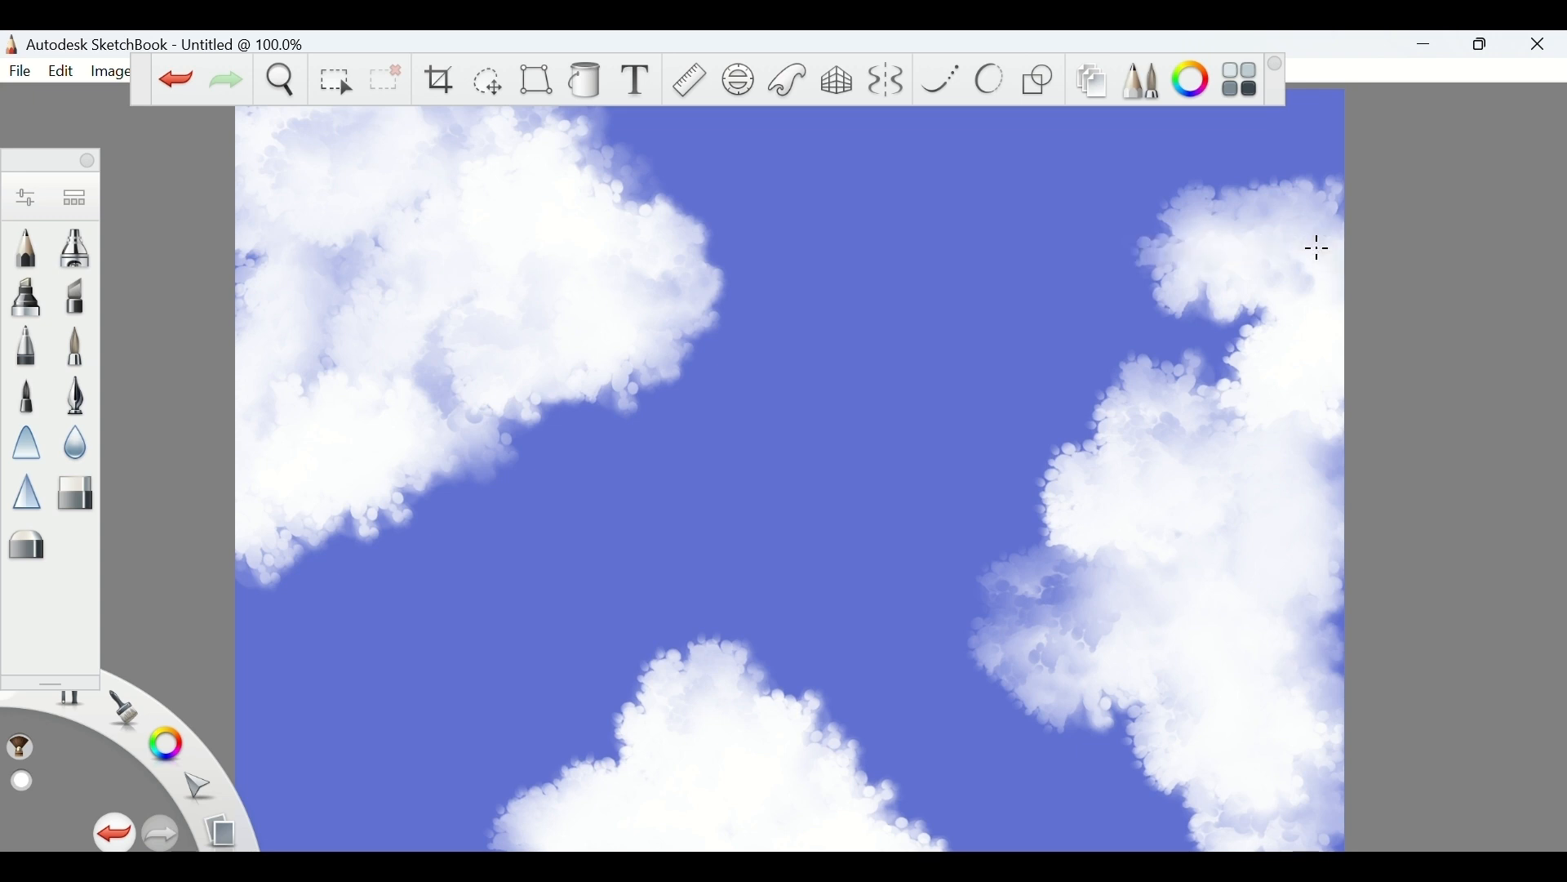
Build up denser white inside the three clouds, filling the thin bluish patches
{"action": "left_click_drag", "start_coordinate": [1317, 247], "coordinate": [1276, 244]}
{"action": "left_click_drag", "start_coordinate": [377, 276], "coordinate": [302, 304]}
{"action": "left_click_drag", "start_coordinate": [681, 716], "coordinate": [679, 769]}
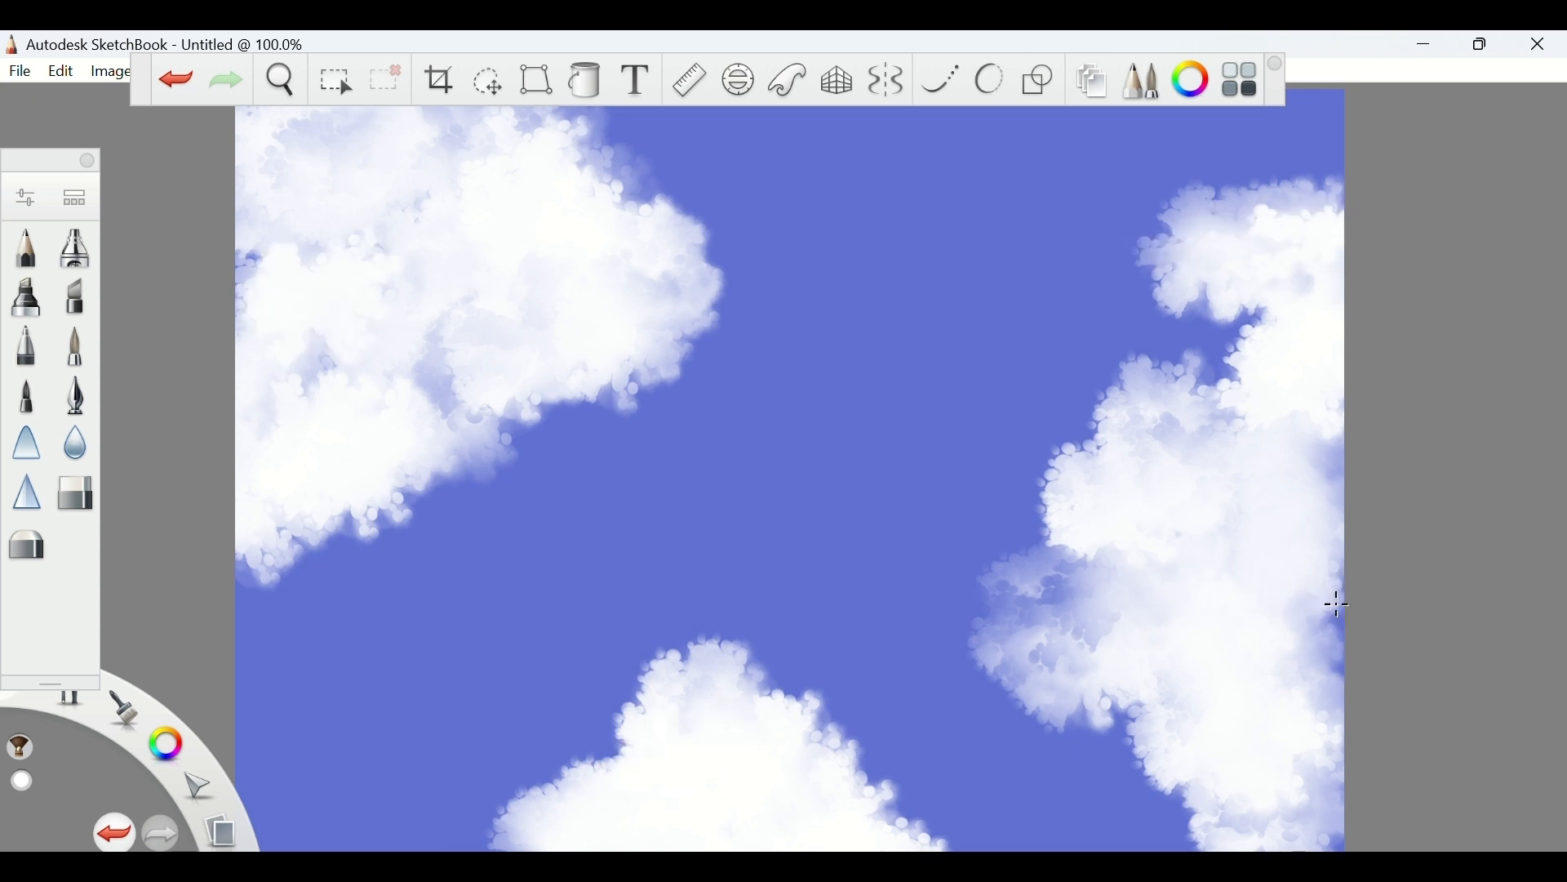
{"action": "mouse_move", "coordinate": [1338, 605]}
{"action": "left_mouse_down"}
{"action": "mouse_move", "coordinate": [1307, 507]}
{"action": "mouse_move", "coordinate": [1320, 498]}
{"action": "mouse_move", "coordinate": [1317, 801]}
{"action": "mouse_move", "coordinate": [1253, 818]}
{"action": "mouse_move", "coordinate": [1300, 830]}
{"action": "left_mouse_up"}
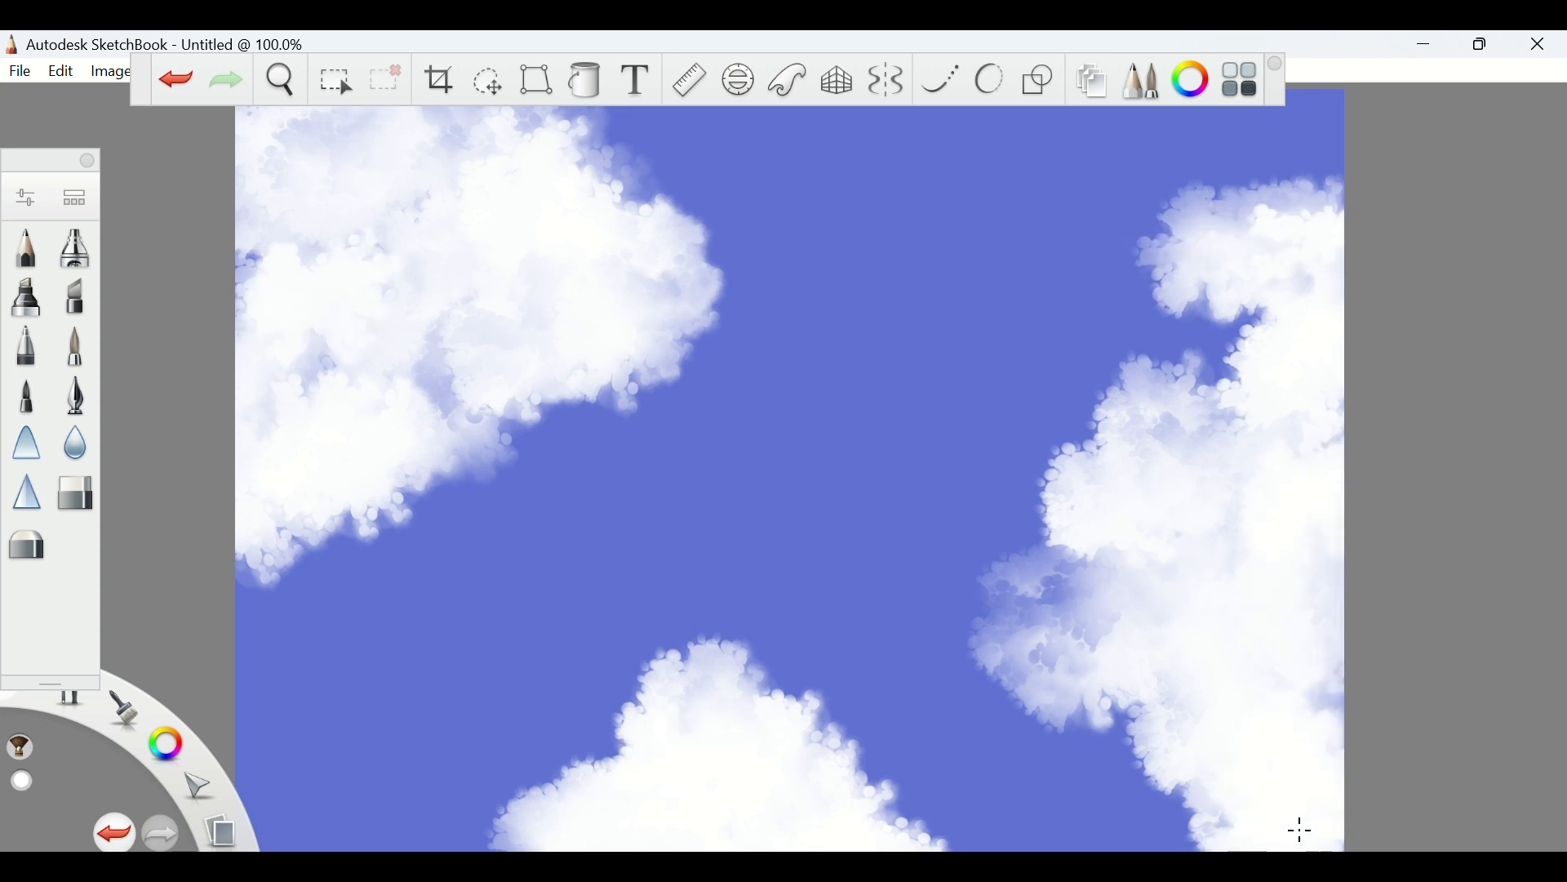
{"action": "left_click_drag", "start_coordinate": [288, 266], "coordinate": [299, 233]}
{"action": "left_click_drag", "start_coordinate": [480, 150], "coordinate": [473, 98]}
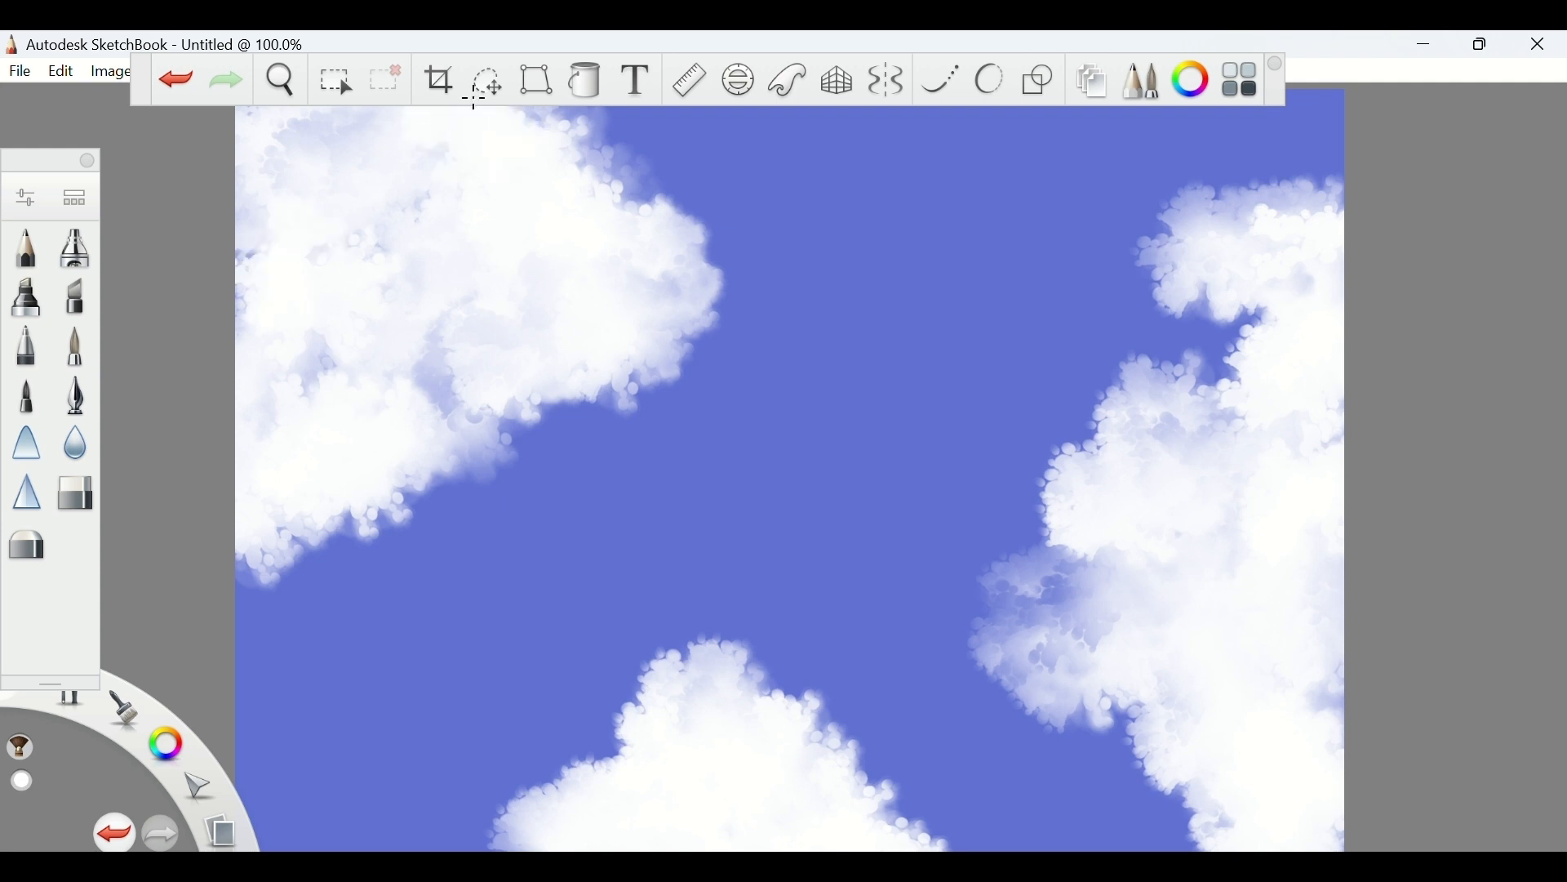
Set the brush to size 37.0 and strength 48%, and paint small white puffs along the upper-left cloud's edges
{"action": "left_click", "coordinate": [31, 198]}
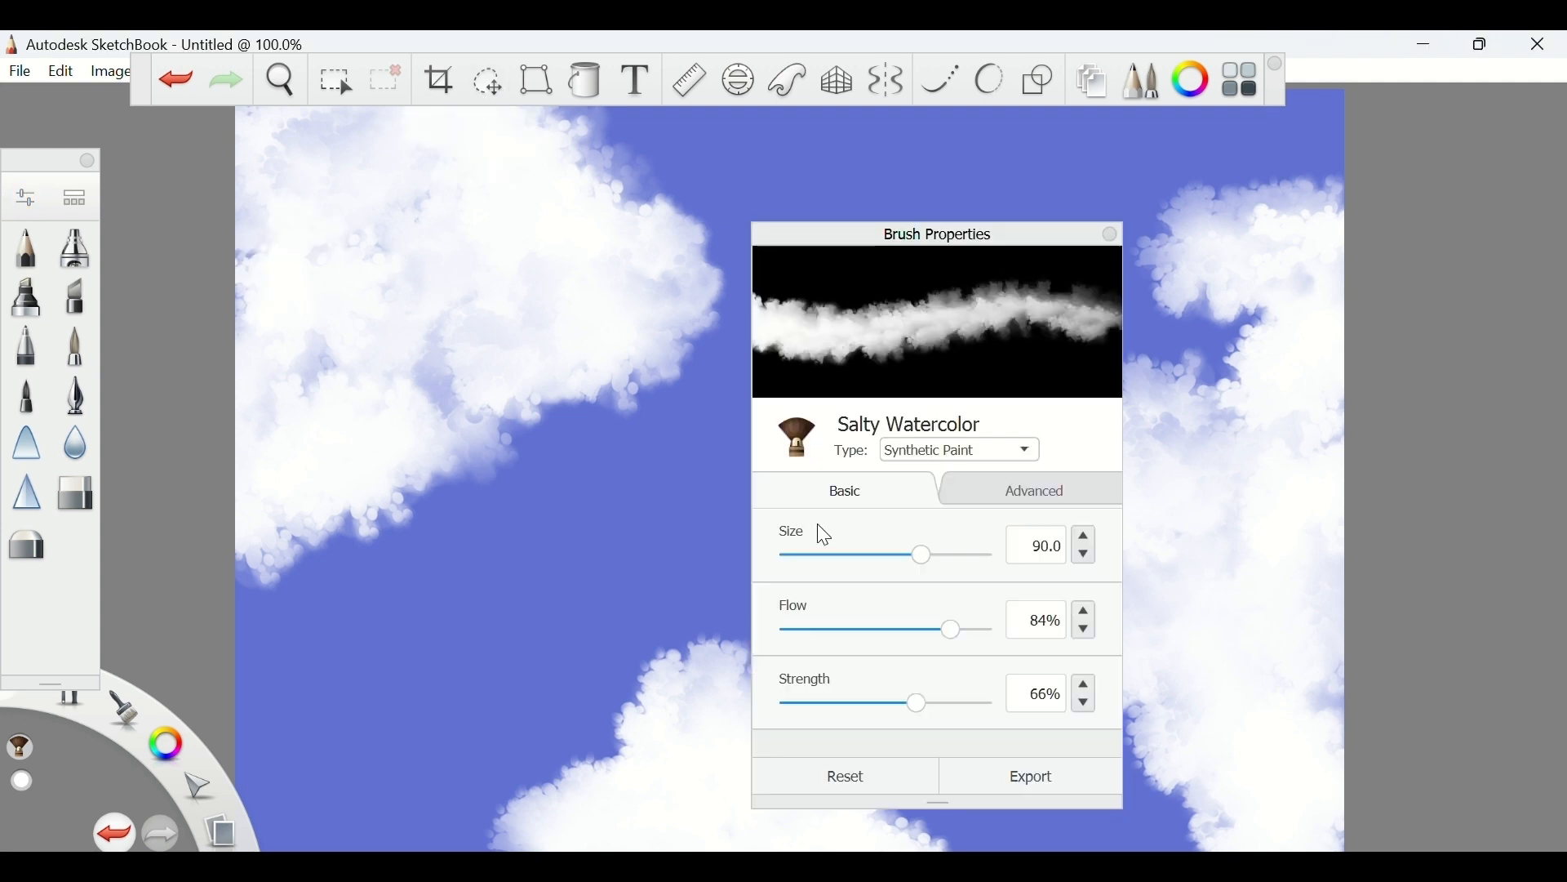
{"action": "left_click", "coordinate": [859, 564]}
{"action": "left_click", "coordinate": [887, 707]}
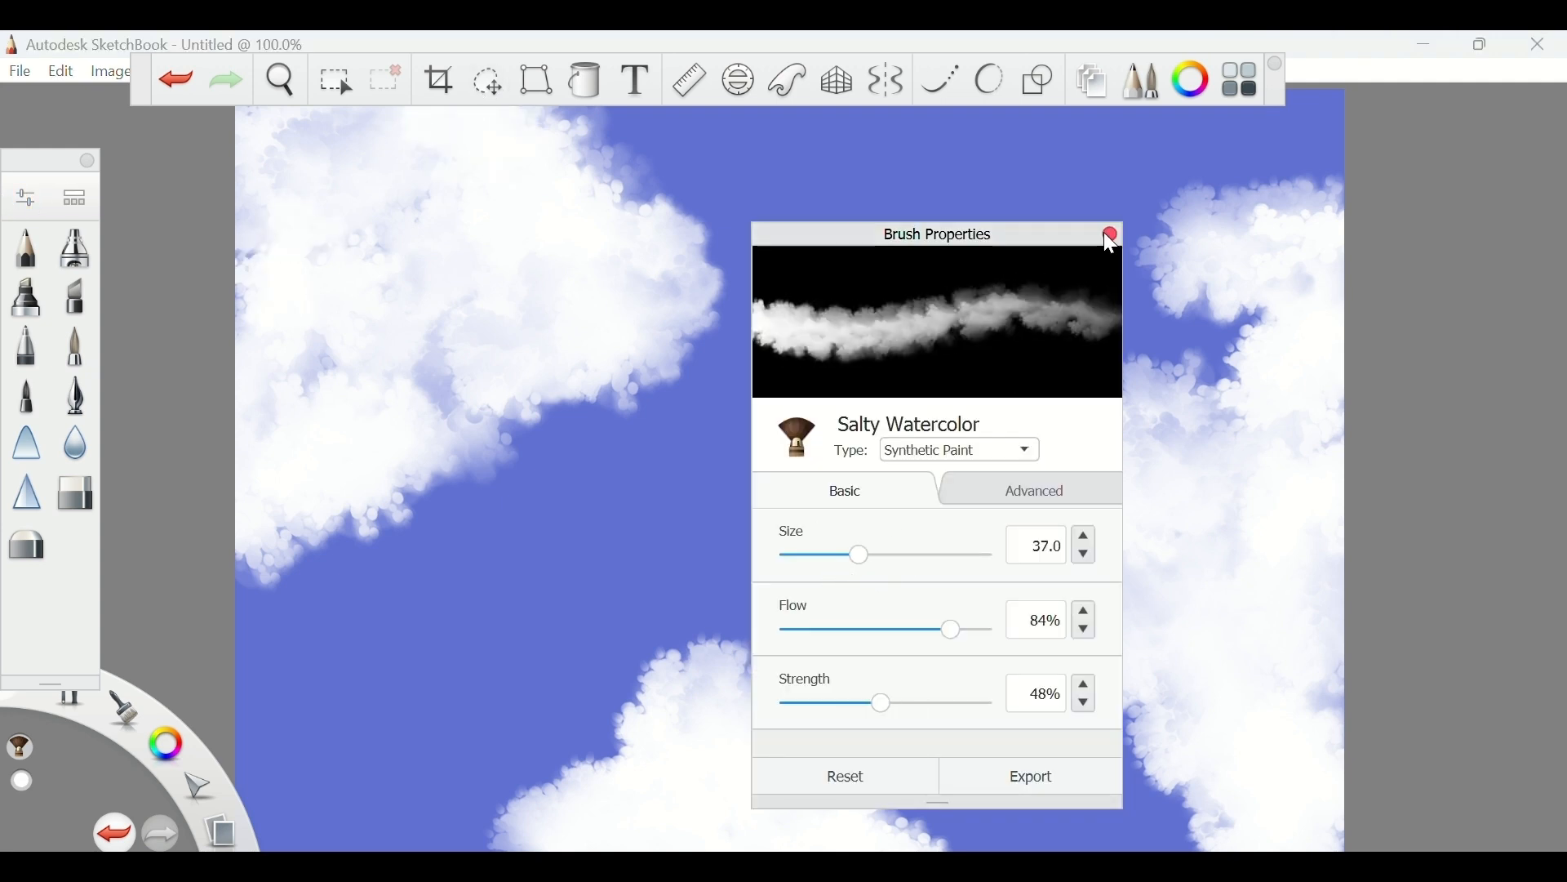
{"action": "left_click", "coordinate": [1108, 234]}
{"action": "mouse_move", "coordinate": [628, 200]}
{"action": "left_mouse_down"}
{"action": "mouse_move", "coordinate": [587, 143]}
{"action": "mouse_move", "coordinate": [631, 129]}
{"action": "mouse_move", "coordinate": [624, 114]}
{"action": "mouse_move", "coordinate": [654, 118]}
{"action": "left_mouse_up"}
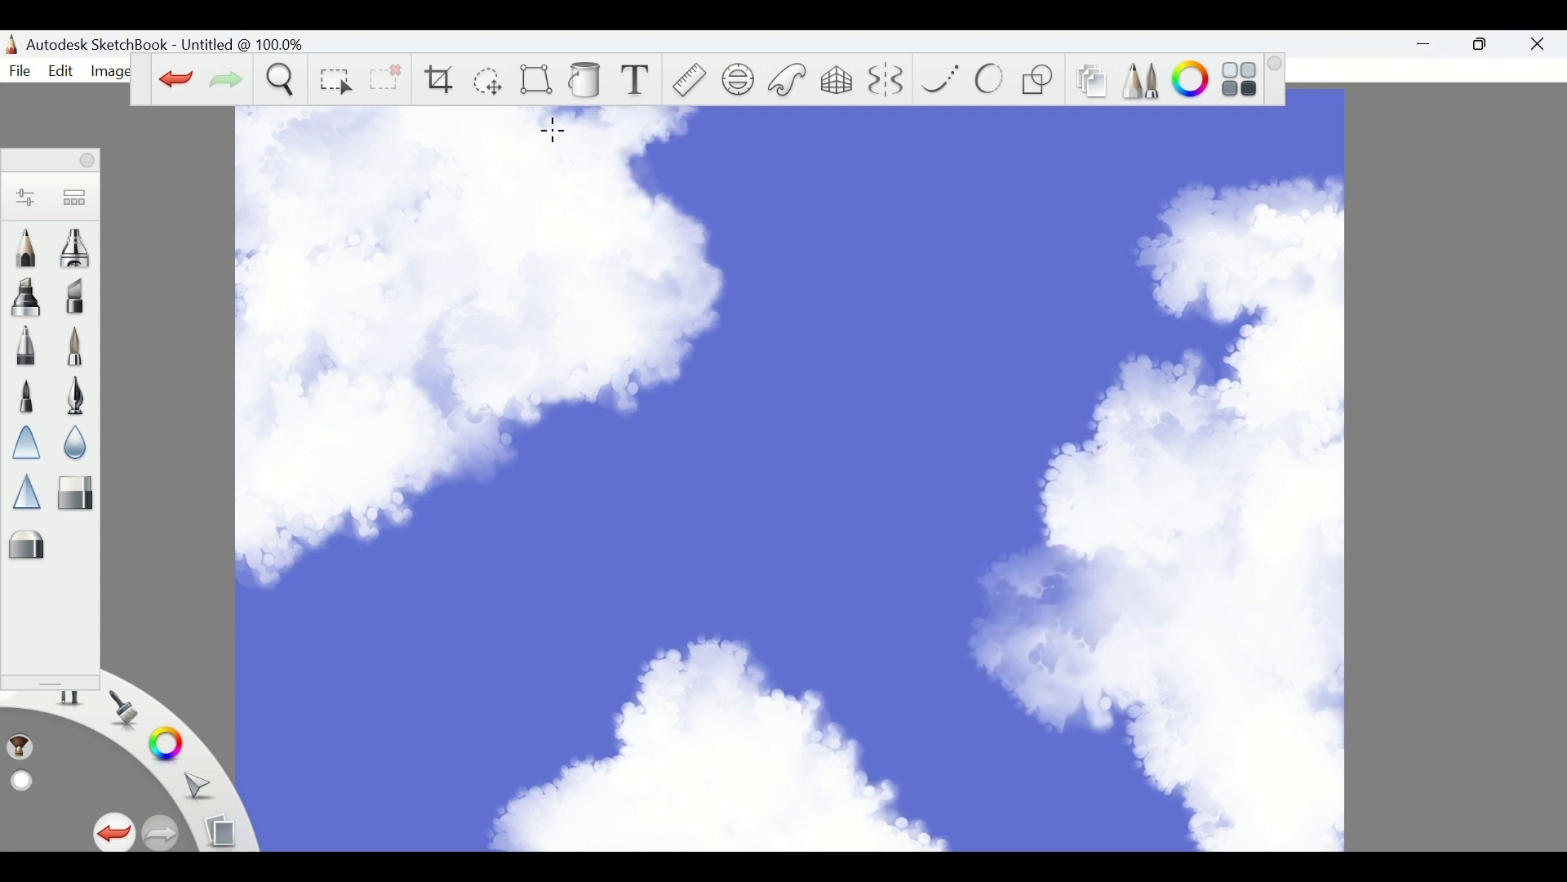
{"action": "mouse_move", "coordinate": [686, 266]}
{"action": "left_mouse_down"}
{"action": "mouse_move", "coordinate": [718, 271]}
{"action": "mouse_move", "coordinate": [696, 380]}
{"action": "mouse_move", "coordinate": [634, 385]}
{"action": "mouse_move", "coordinate": [735, 361]}
{"action": "mouse_move", "coordinate": [693, 392]}
{"action": "left_mouse_up"}
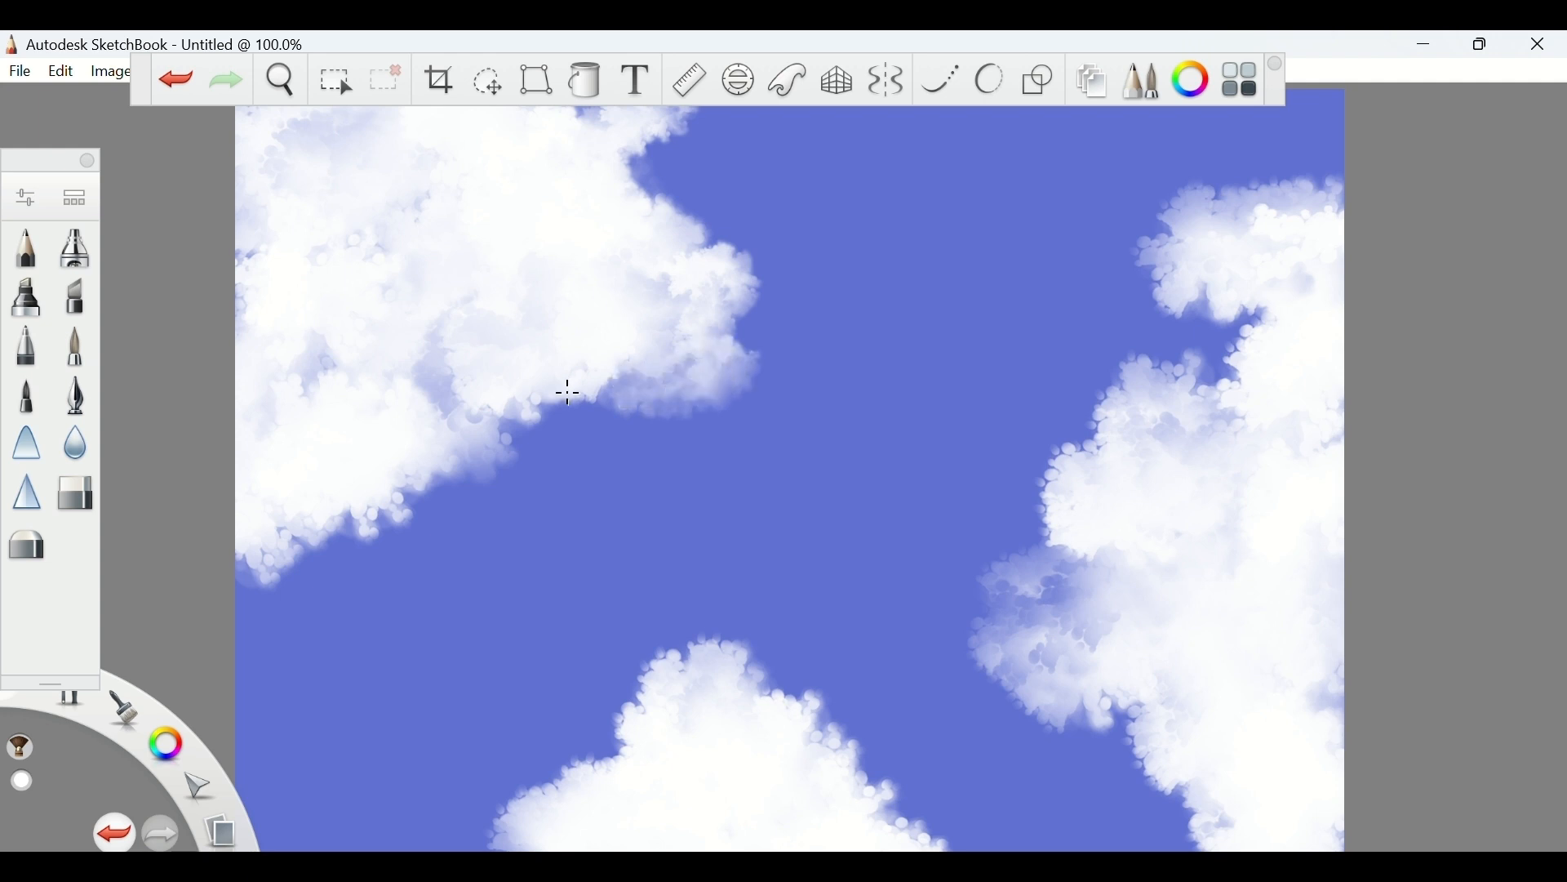
{"action": "mouse_move", "coordinate": [568, 393]}
{"action": "left_mouse_down"}
{"action": "mouse_move", "coordinate": [547, 421]}
{"action": "mouse_move", "coordinate": [513, 425]}
{"action": "left_mouse_up"}
{"action": "mouse_move", "coordinate": [458, 468]}
{"action": "left_mouse_down"}
{"action": "mouse_move", "coordinate": [294, 542]}
{"action": "mouse_move", "coordinate": [278, 592]}
{"action": "mouse_move", "coordinate": [347, 608]}
{"action": "left_mouse_up"}
{"action": "left_click_drag", "start_coordinate": [623, 182], "coordinate": [690, 209]}
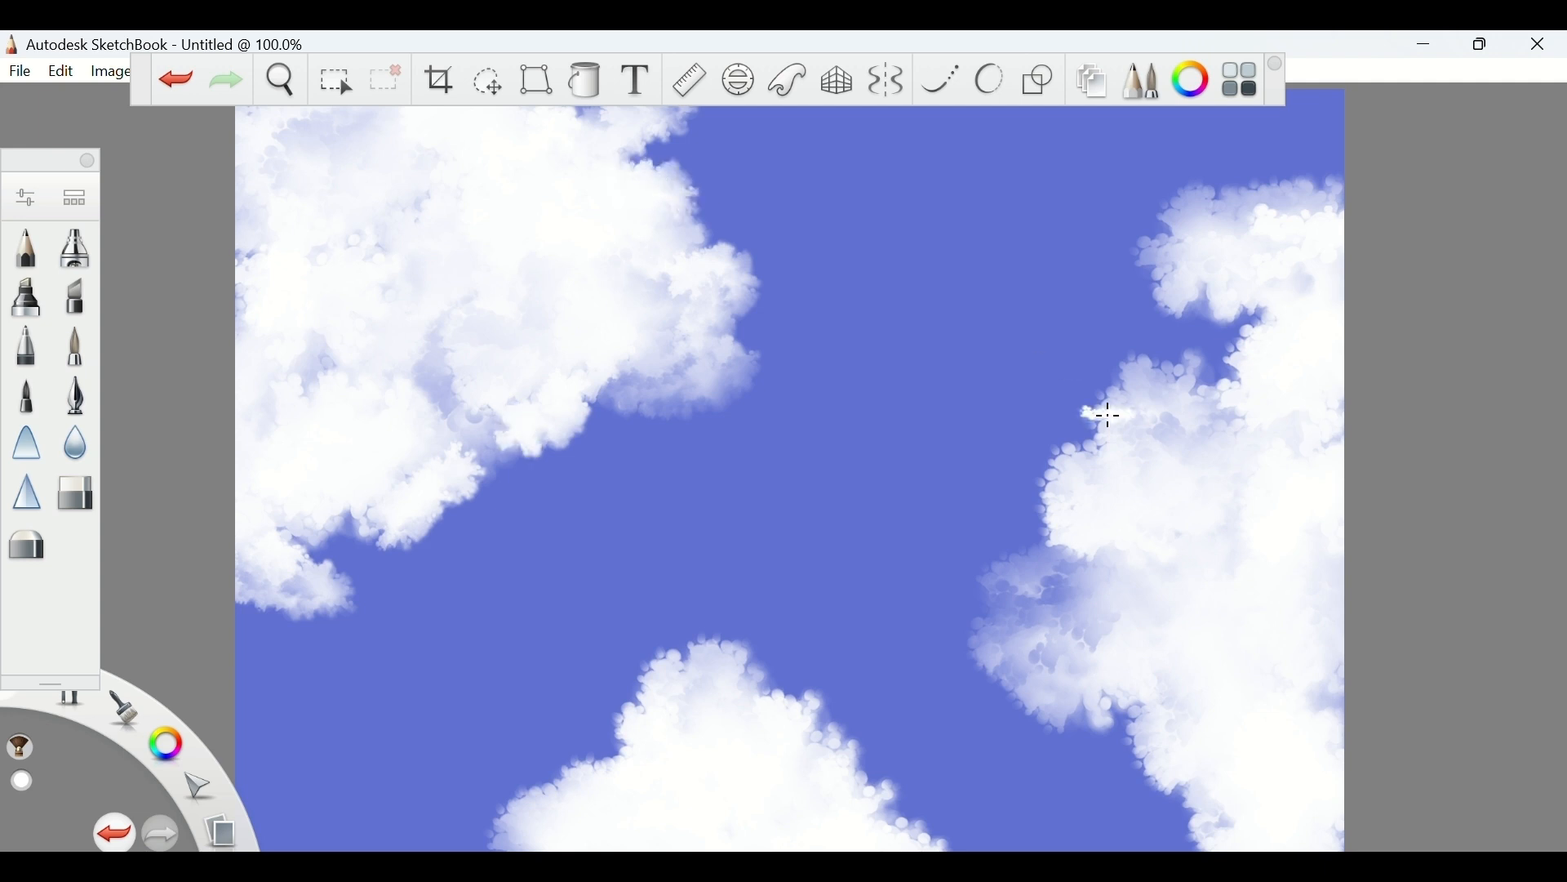
Break up the outlines of the right and bottom clouds with small white puffs and a new bump on each
{"action": "mouse_move", "coordinate": [1102, 413]}
{"action": "left_mouse_down"}
{"action": "mouse_move", "coordinate": [1109, 452]}
{"action": "mouse_move", "coordinate": [1035, 532]}
{"action": "mouse_move", "coordinate": [1162, 269]}
{"action": "mouse_move", "coordinate": [1162, 232]}
{"action": "mouse_move", "coordinate": [1326, 196]}
{"action": "left_mouse_up"}
{"action": "mouse_move", "coordinate": [1182, 758]}
{"action": "left_mouse_down"}
{"action": "mouse_move", "coordinate": [1021, 634]}
{"action": "mouse_move", "coordinate": [1077, 602]}
{"action": "mouse_move", "coordinate": [993, 553]}
{"action": "mouse_move", "coordinate": [927, 564]}
{"action": "left_mouse_up"}
{"action": "mouse_move", "coordinate": [630, 710]}
{"action": "left_mouse_down"}
{"action": "mouse_move", "coordinate": [727, 616]}
{"action": "mouse_move", "coordinate": [776, 694]}
{"action": "mouse_move", "coordinate": [584, 755]}
{"action": "left_mouse_up"}
{"action": "left_click_drag", "start_coordinate": [798, 746], "coordinate": [984, 849]}
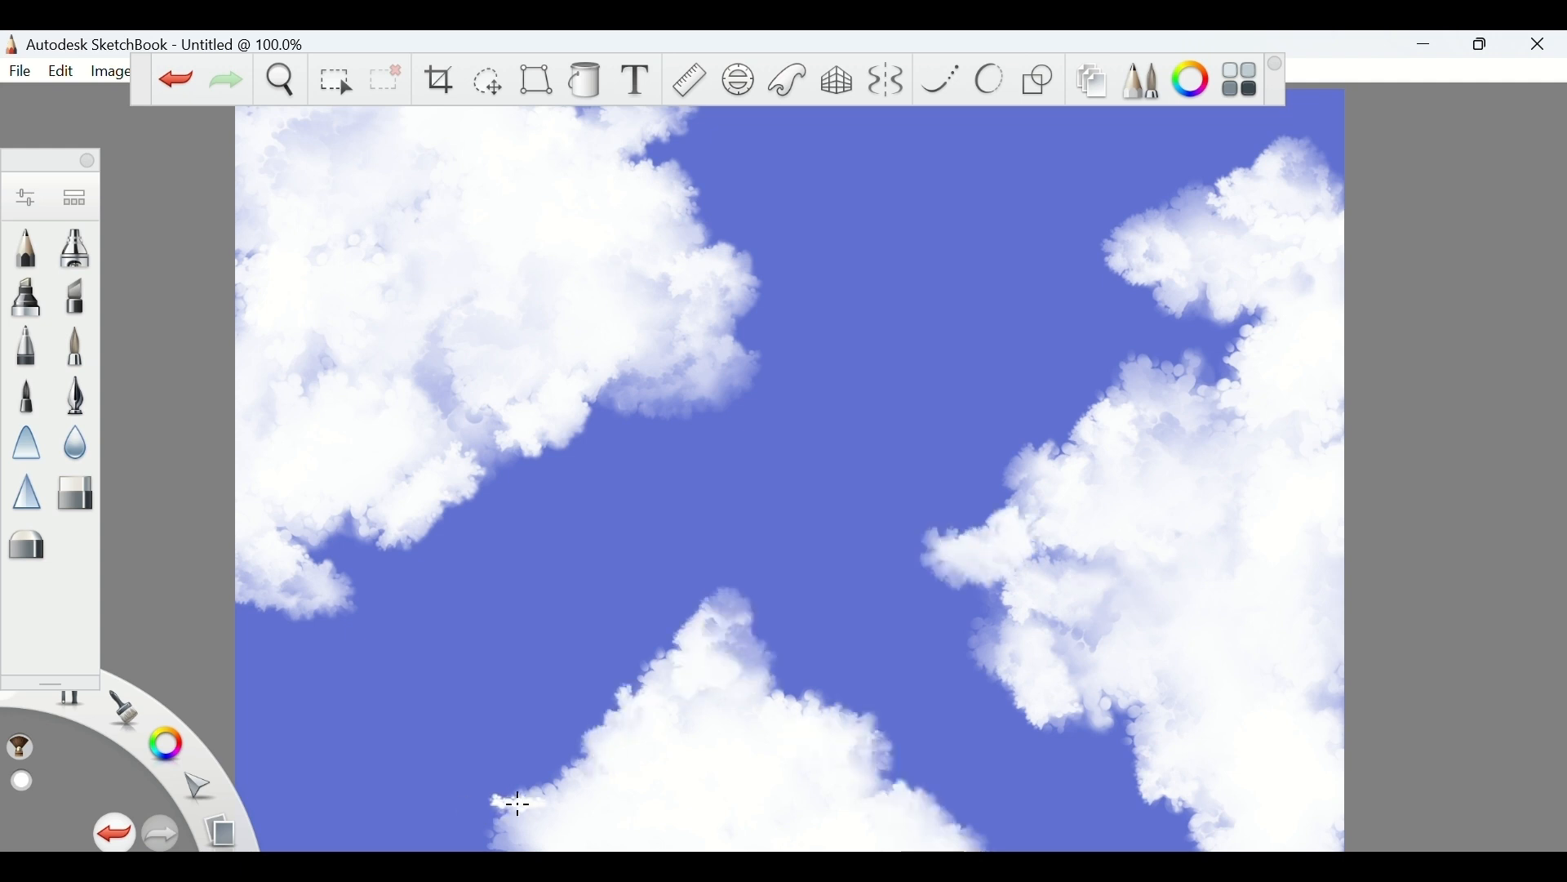
{"action": "left_click_drag", "start_coordinate": [518, 798], "coordinate": [477, 845]}
{"action": "mouse_move", "coordinate": [693, 662]}
{"action": "left_mouse_down"}
{"action": "mouse_move", "coordinate": [665, 642]}
{"action": "mouse_move", "coordinate": [596, 658]}
{"action": "mouse_move", "coordinate": [622, 720]}
{"action": "mouse_move", "coordinate": [610, 726]}
{"action": "mouse_move", "coordinate": [647, 697]}
{"action": "mouse_move", "coordinate": [670, 637]}
{"action": "left_mouse_up"}
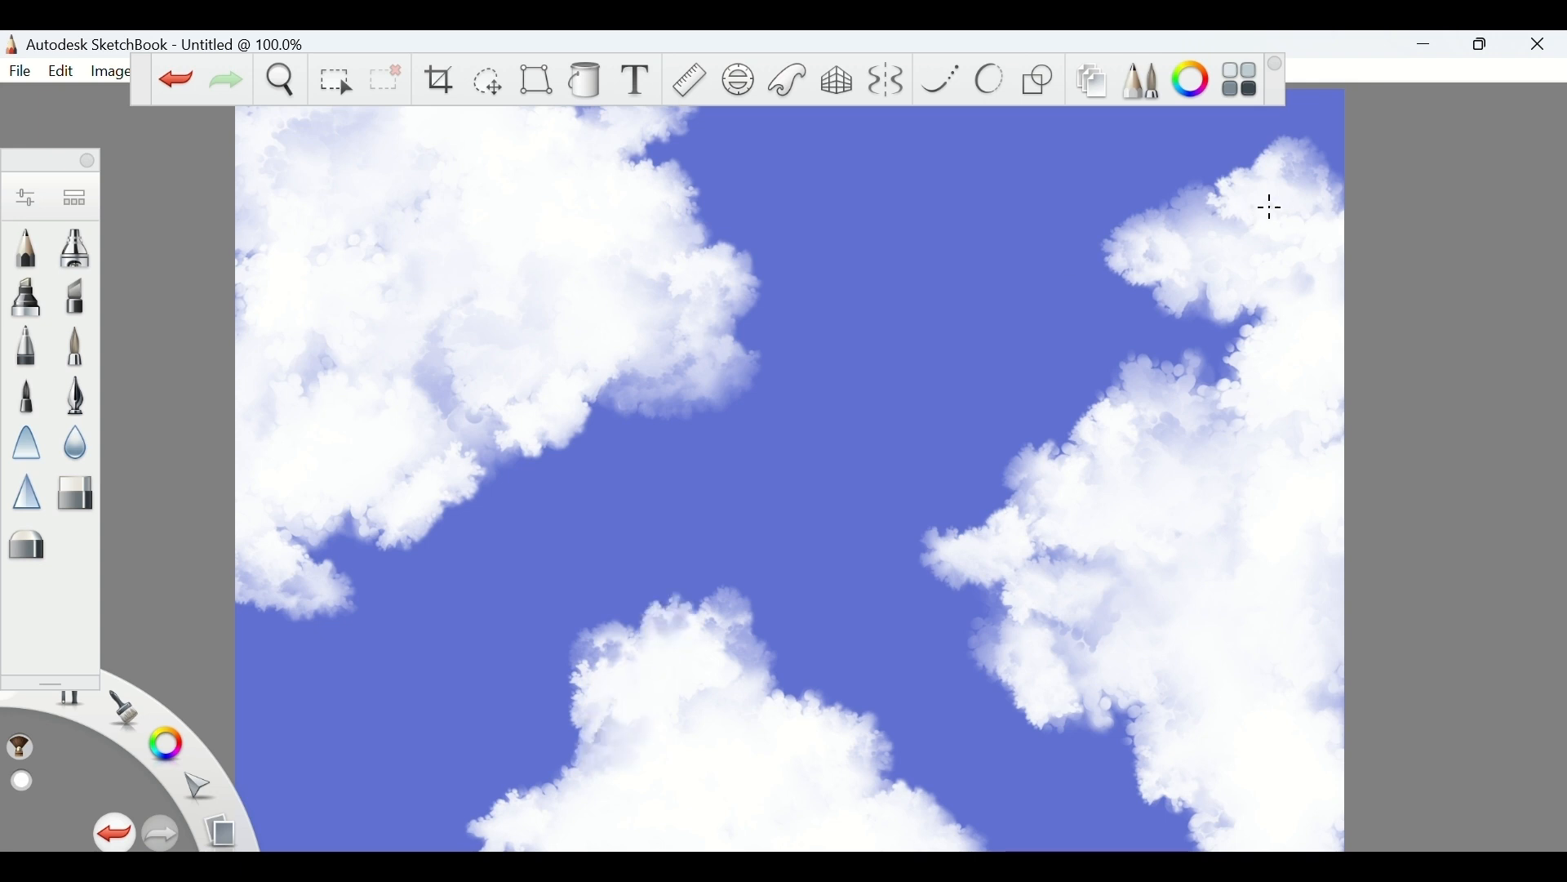
{"action": "mouse_move", "coordinate": [1112, 608]}
{"action": "left_mouse_down"}
{"action": "mouse_move", "coordinate": [1077, 570]}
{"action": "mouse_move", "coordinate": [1099, 629]}
{"action": "left_mouse_up"}
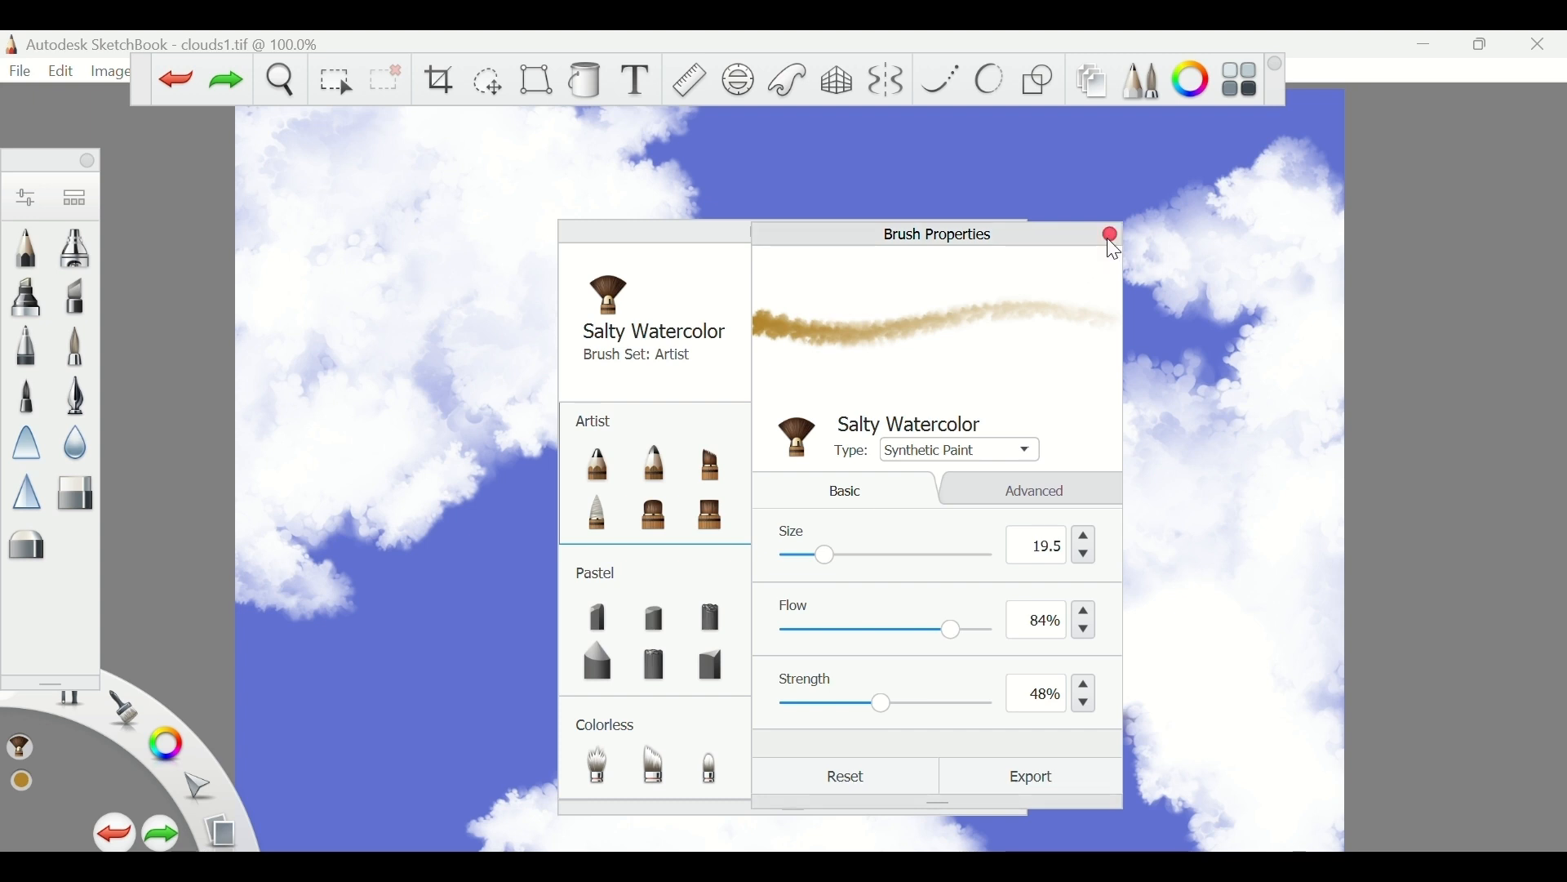
Close the brush settings and change the active color to a light orange
{"action": "left_click", "coordinate": [1112, 234]}
{"action": "left_click", "coordinate": [1018, 234]}
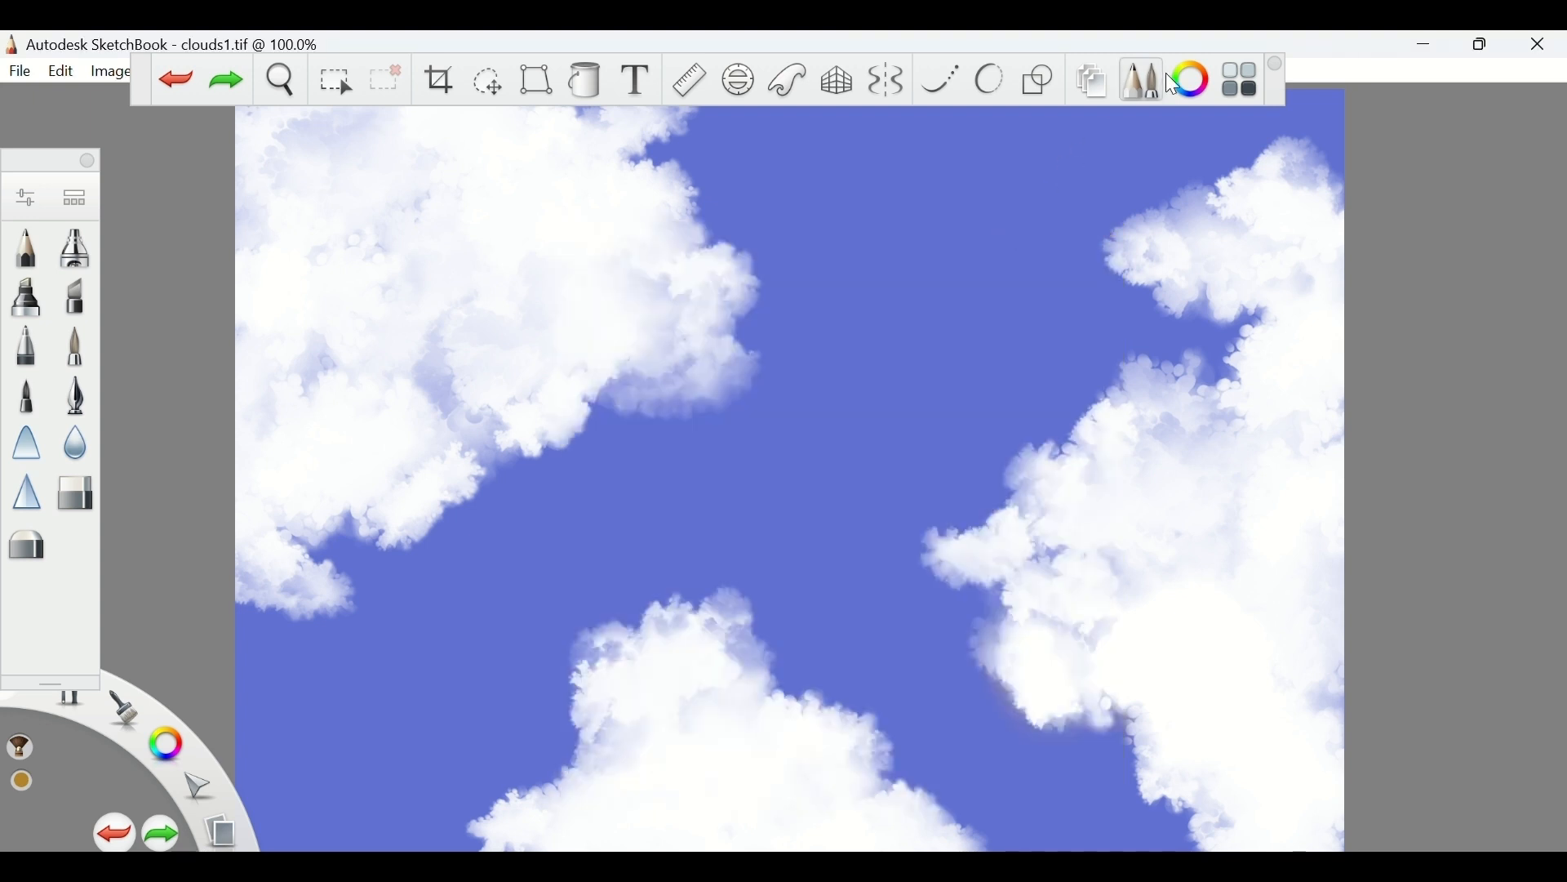
{"action": "left_click", "coordinate": [1182, 79]}
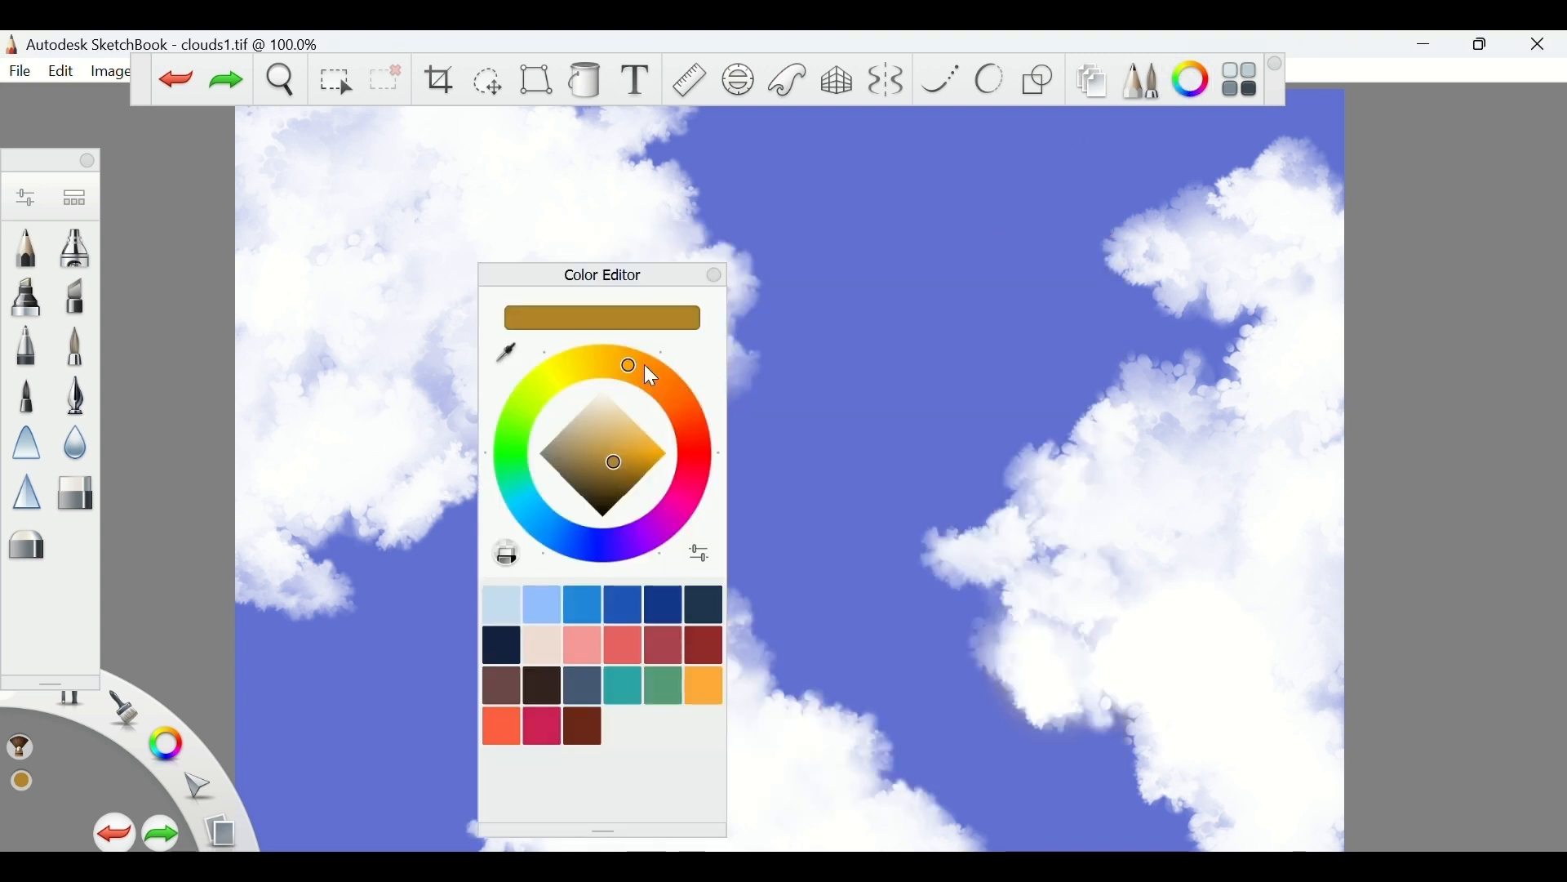
{"action": "left_click_drag", "start_coordinate": [645, 365], "coordinate": [643, 370]}
{"action": "left_click", "coordinate": [630, 427]}
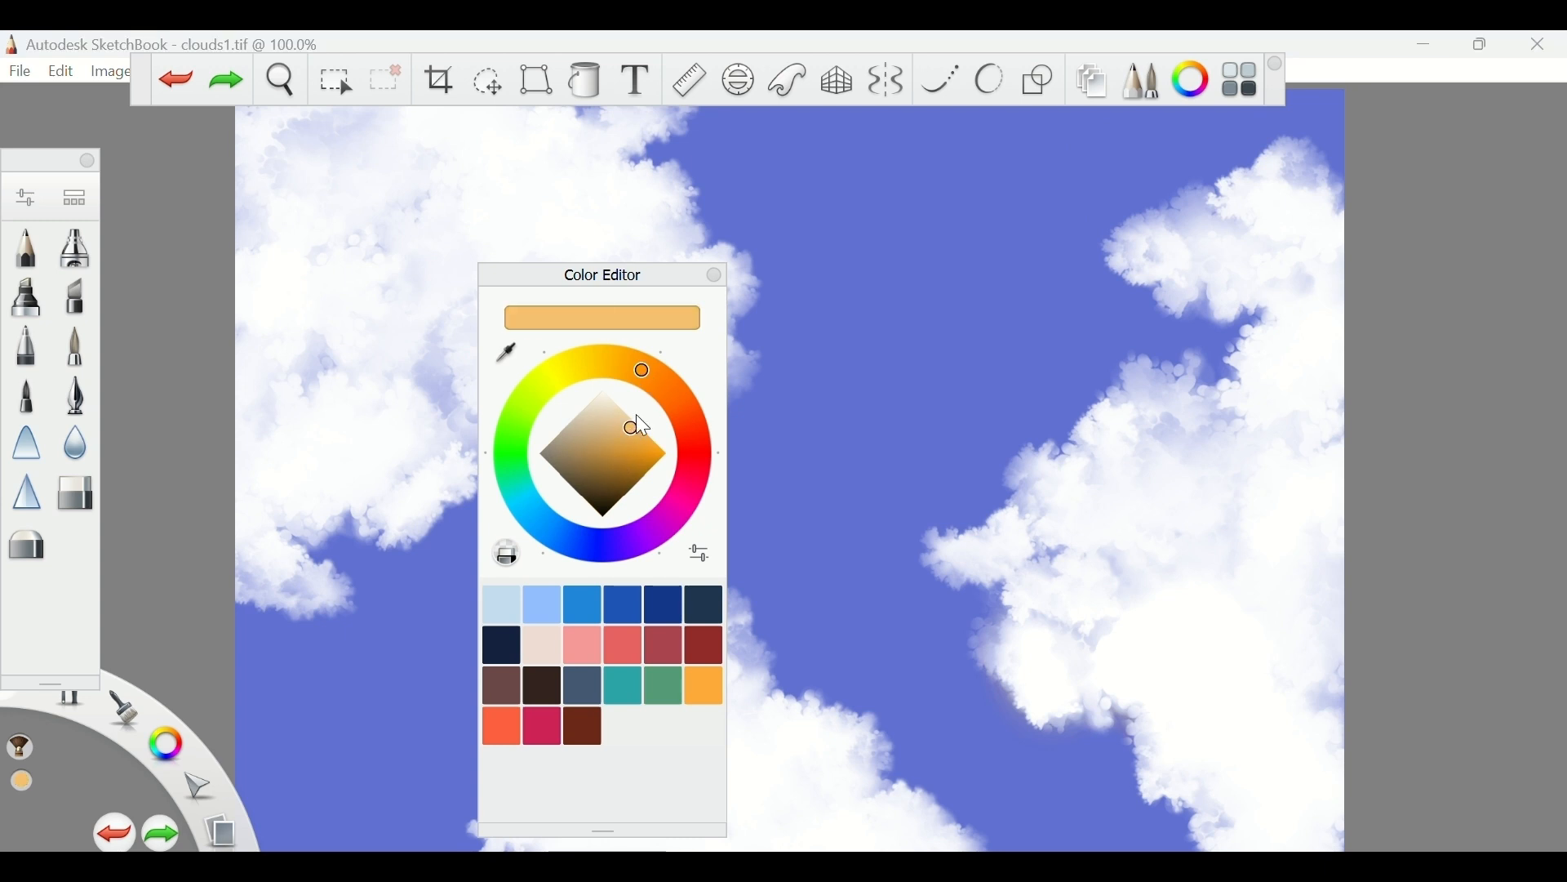
{"action": "left_click", "coordinate": [710, 275]}
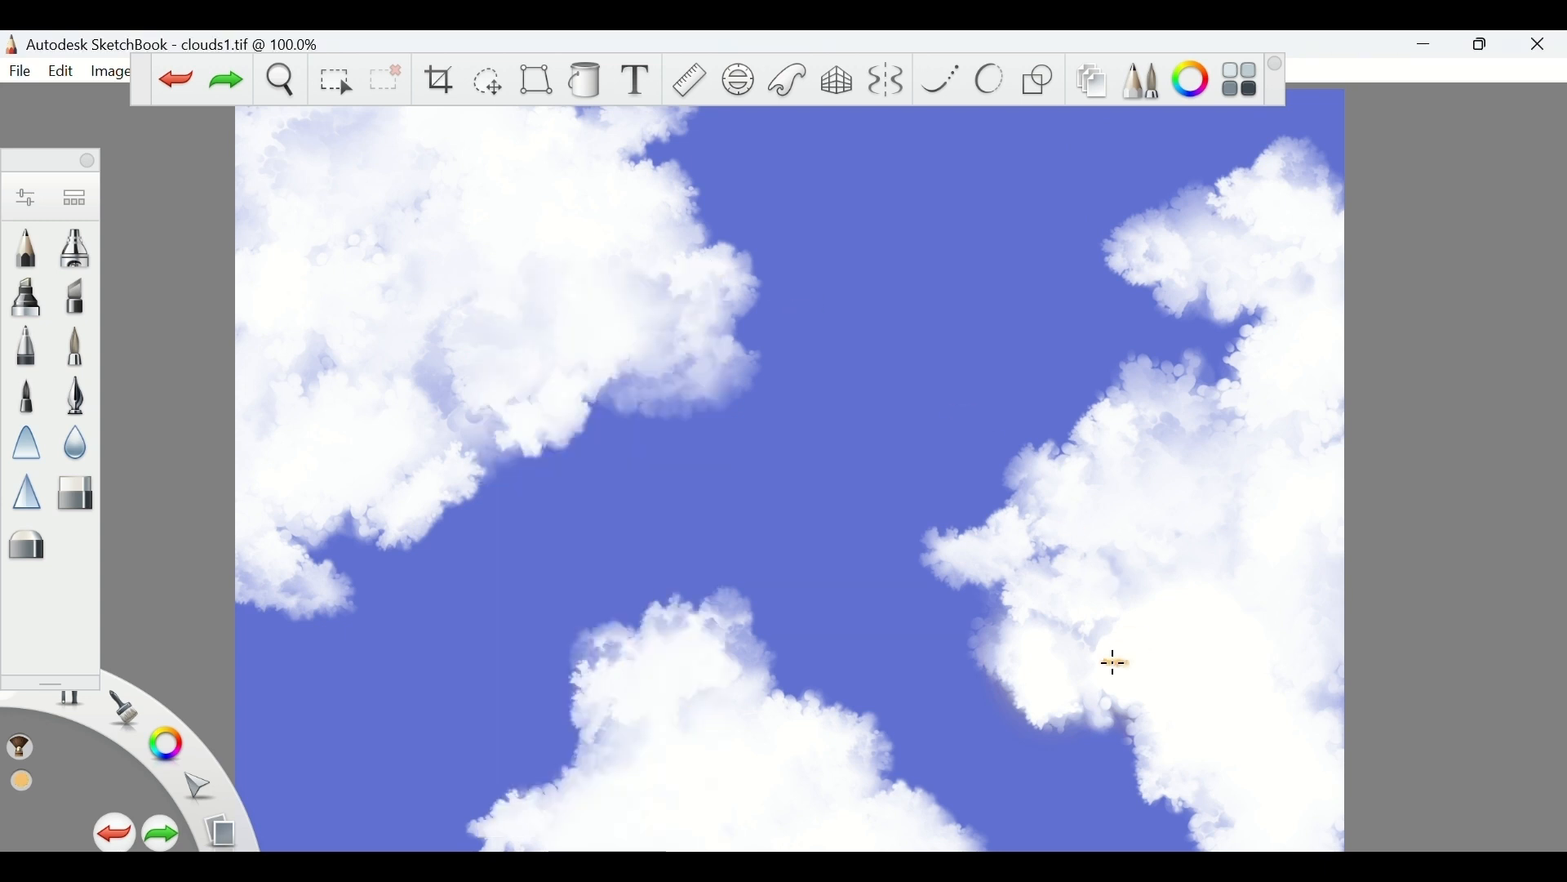
Dab light orange onto the right cloud and increase the brush size to 38.9
{"action": "left_click_drag", "start_coordinate": [1098, 660], "coordinate": [1141, 677]}
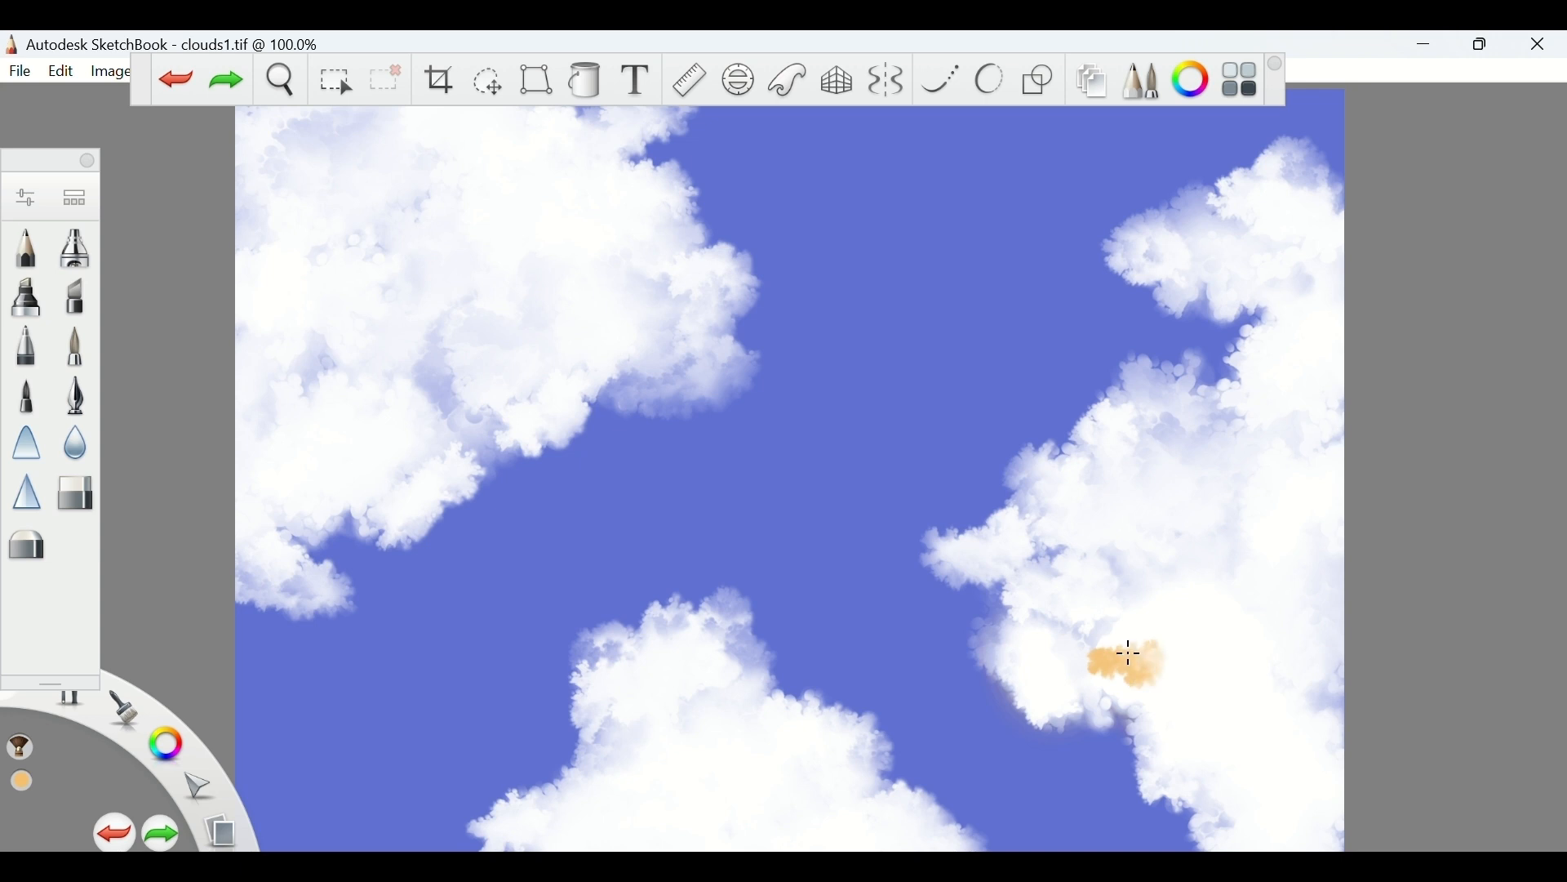
{"action": "left_click", "coordinate": [24, 197]}
{"action": "left_click_drag", "start_coordinate": [678, 400], "coordinate": [705, 400]}
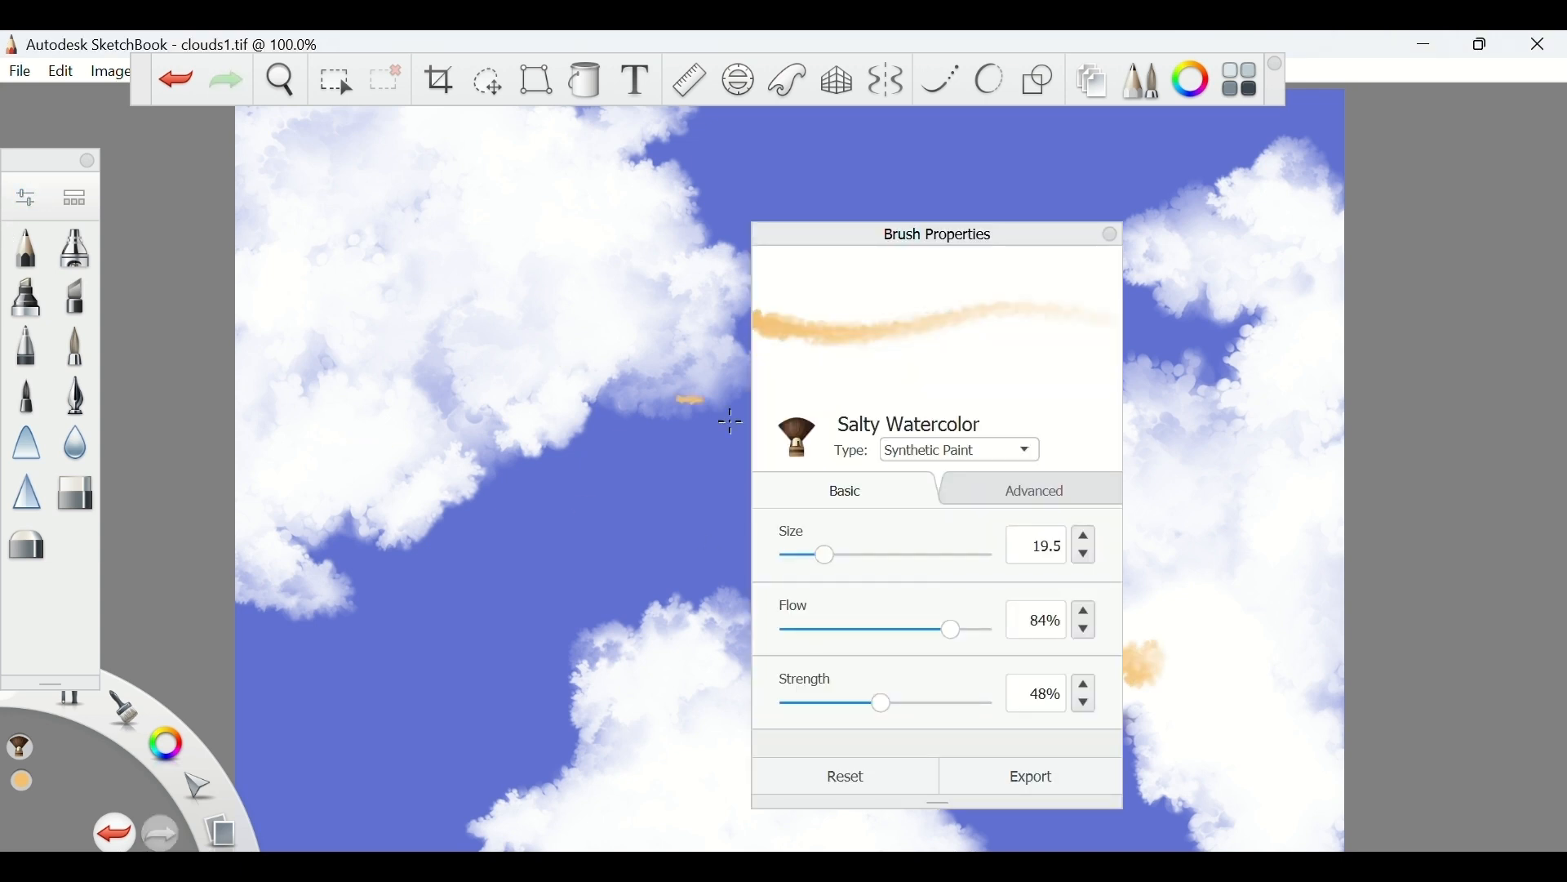
{"action": "left_click", "coordinate": [862, 555]}
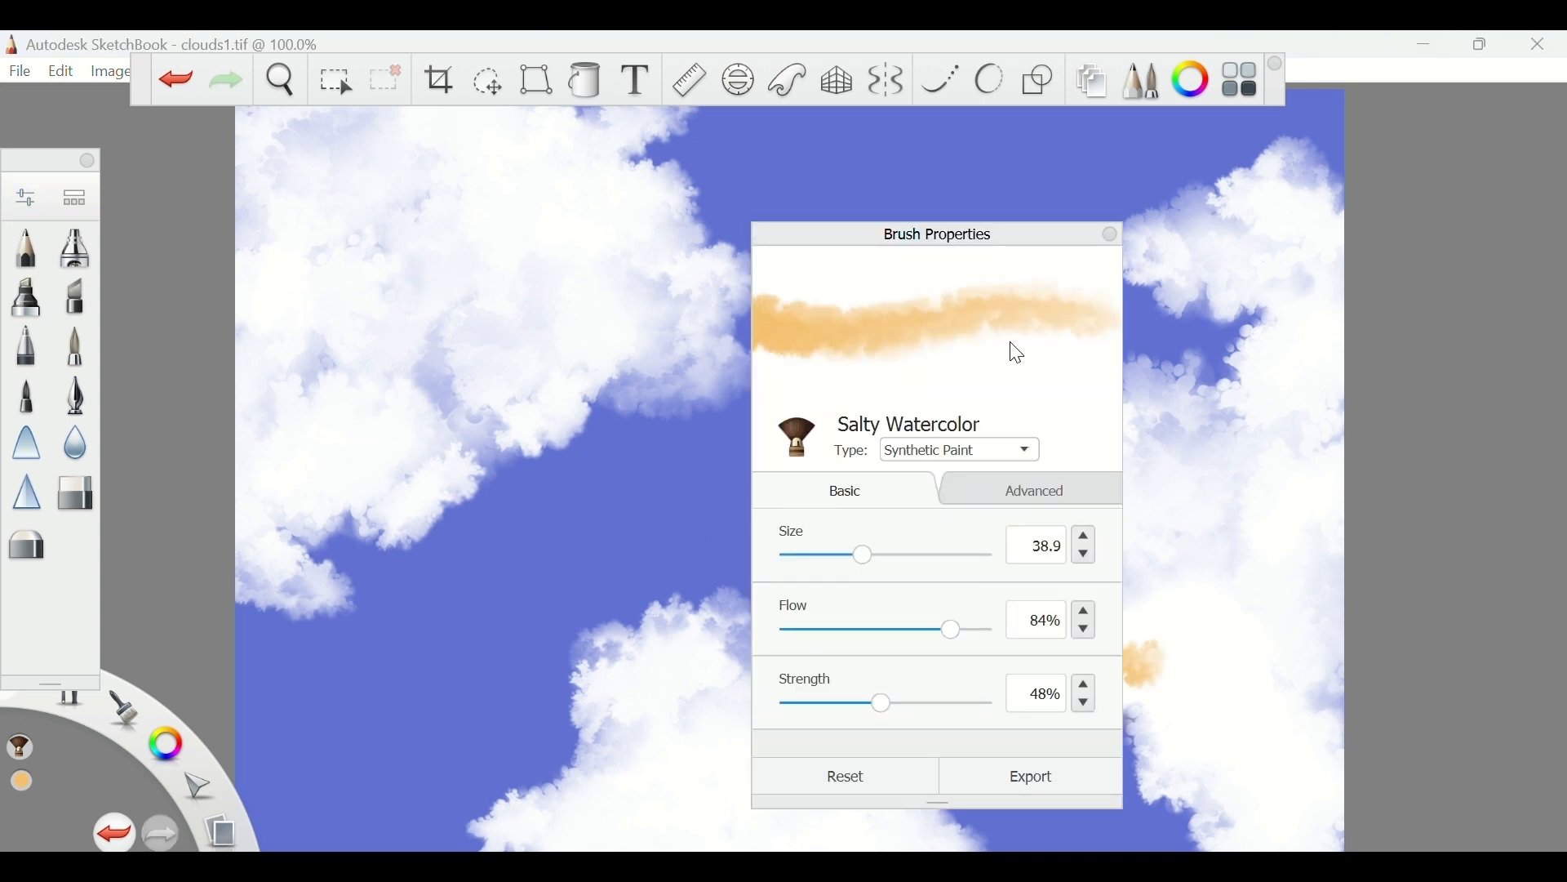
{"action": "left_click", "coordinate": [1108, 235]}
Paint irregular light orange patches across the interior of the right cloud, leaving white along its edges
{"action": "mouse_move", "coordinate": [1224, 668]}
{"action": "left_mouse_down"}
{"action": "mouse_move", "coordinate": [1225, 609]}
{"action": "mouse_move", "coordinate": [1252, 625]}
{"action": "mouse_move", "coordinate": [1208, 630]}
{"action": "mouse_move", "coordinate": [1209, 595]}
{"action": "mouse_move", "coordinate": [1178, 622]}
{"action": "mouse_move", "coordinate": [1152, 615]}
{"action": "mouse_move", "coordinate": [1169, 572]}
{"action": "mouse_move", "coordinate": [1229, 591]}
{"action": "mouse_move", "coordinate": [1268, 562]}
{"action": "mouse_move", "coordinate": [1260, 610]}
{"action": "mouse_move", "coordinate": [1279, 618]}
{"action": "mouse_move", "coordinate": [1313, 594]}
{"action": "left_mouse_up"}
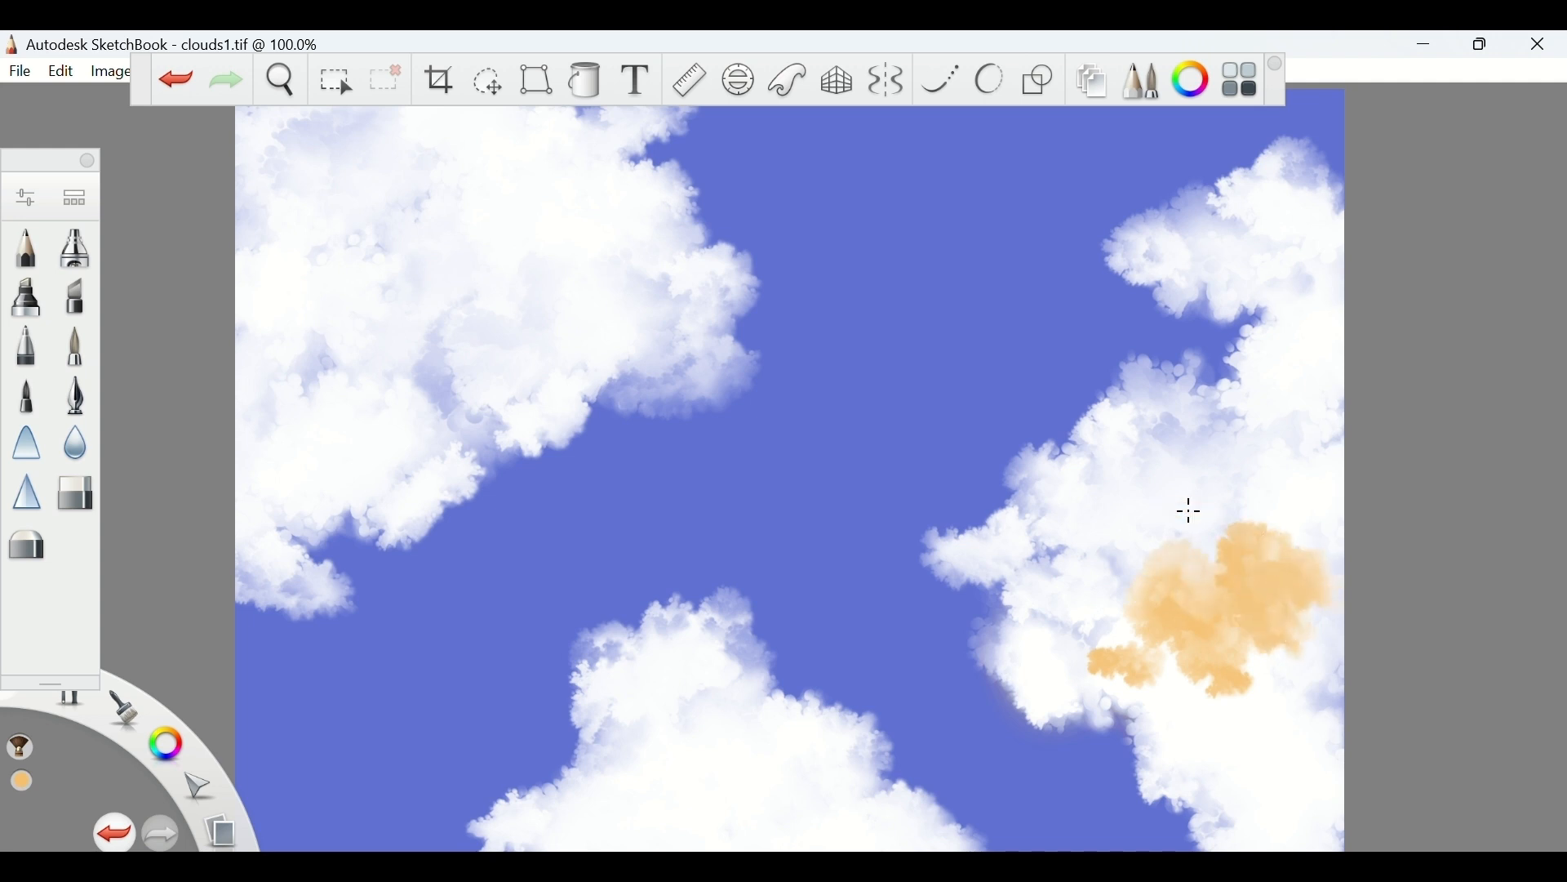
{"action": "mouse_move", "coordinate": [1188, 510]}
{"action": "left_mouse_down"}
{"action": "mouse_move", "coordinate": [1142, 518]}
{"action": "mouse_move", "coordinate": [1113, 500]}
{"action": "mouse_move", "coordinate": [1153, 473]}
{"action": "left_mouse_up"}
{"action": "left_click_drag", "start_coordinate": [1120, 625], "coordinate": [1112, 603]}
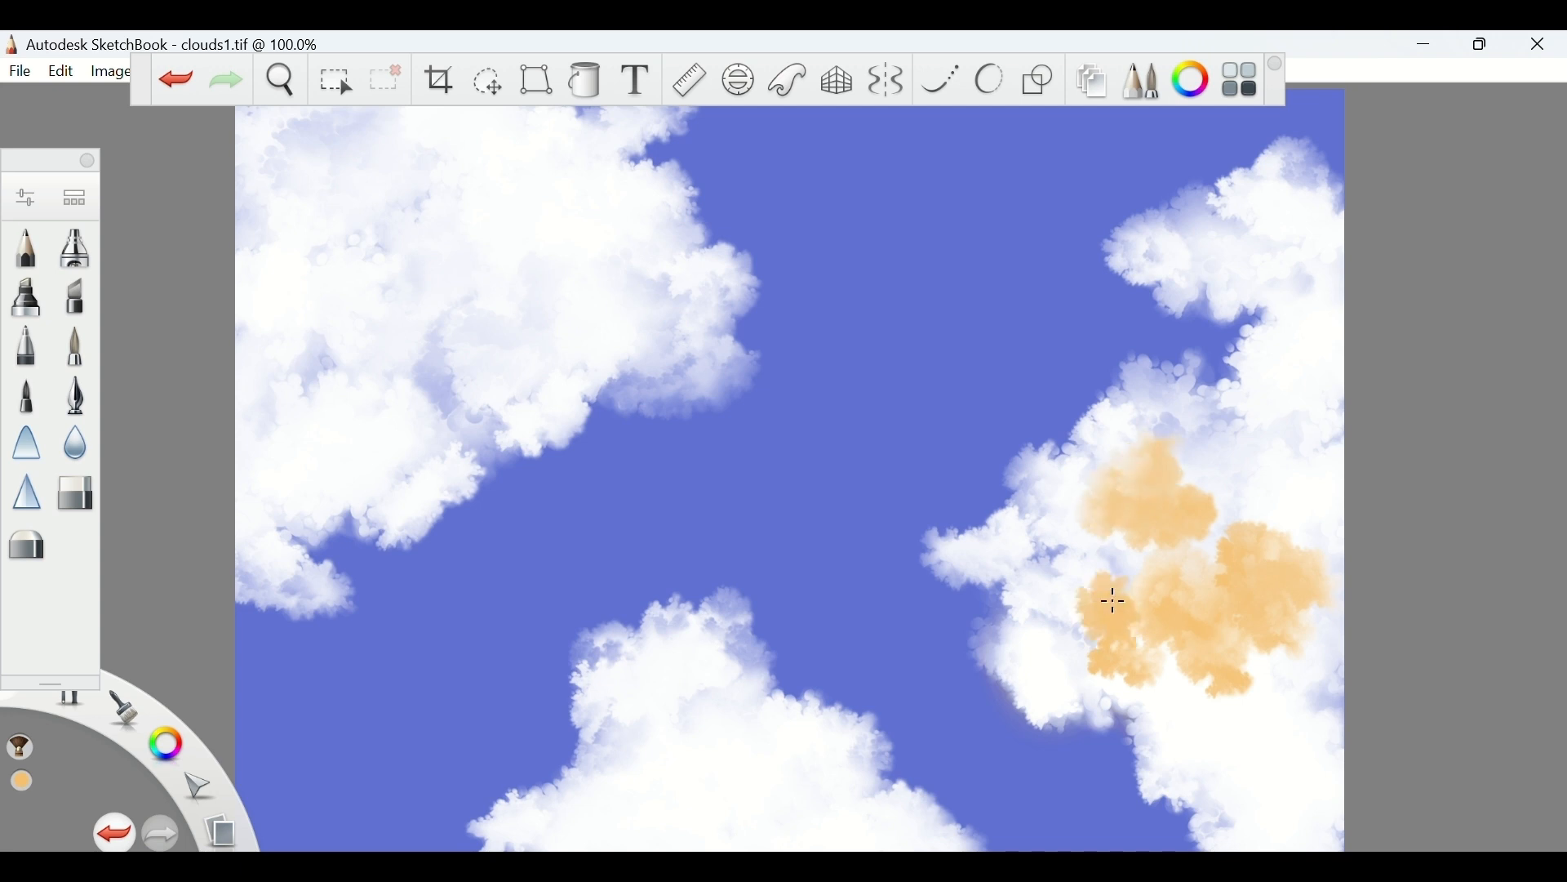
{"action": "mouse_move", "coordinate": [1177, 658]}
{"action": "left_mouse_down"}
{"action": "mouse_move", "coordinate": [1198, 692]}
{"action": "mouse_move", "coordinate": [1228, 699]}
{"action": "mouse_move", "coordinate": [1223, 742]}
{"action": "mouse_move", "coordinate": [1255, 725]}
{"action": "mouse_move", "coordinate": [1281, 650]}
{"action": "left_mouse_up"}
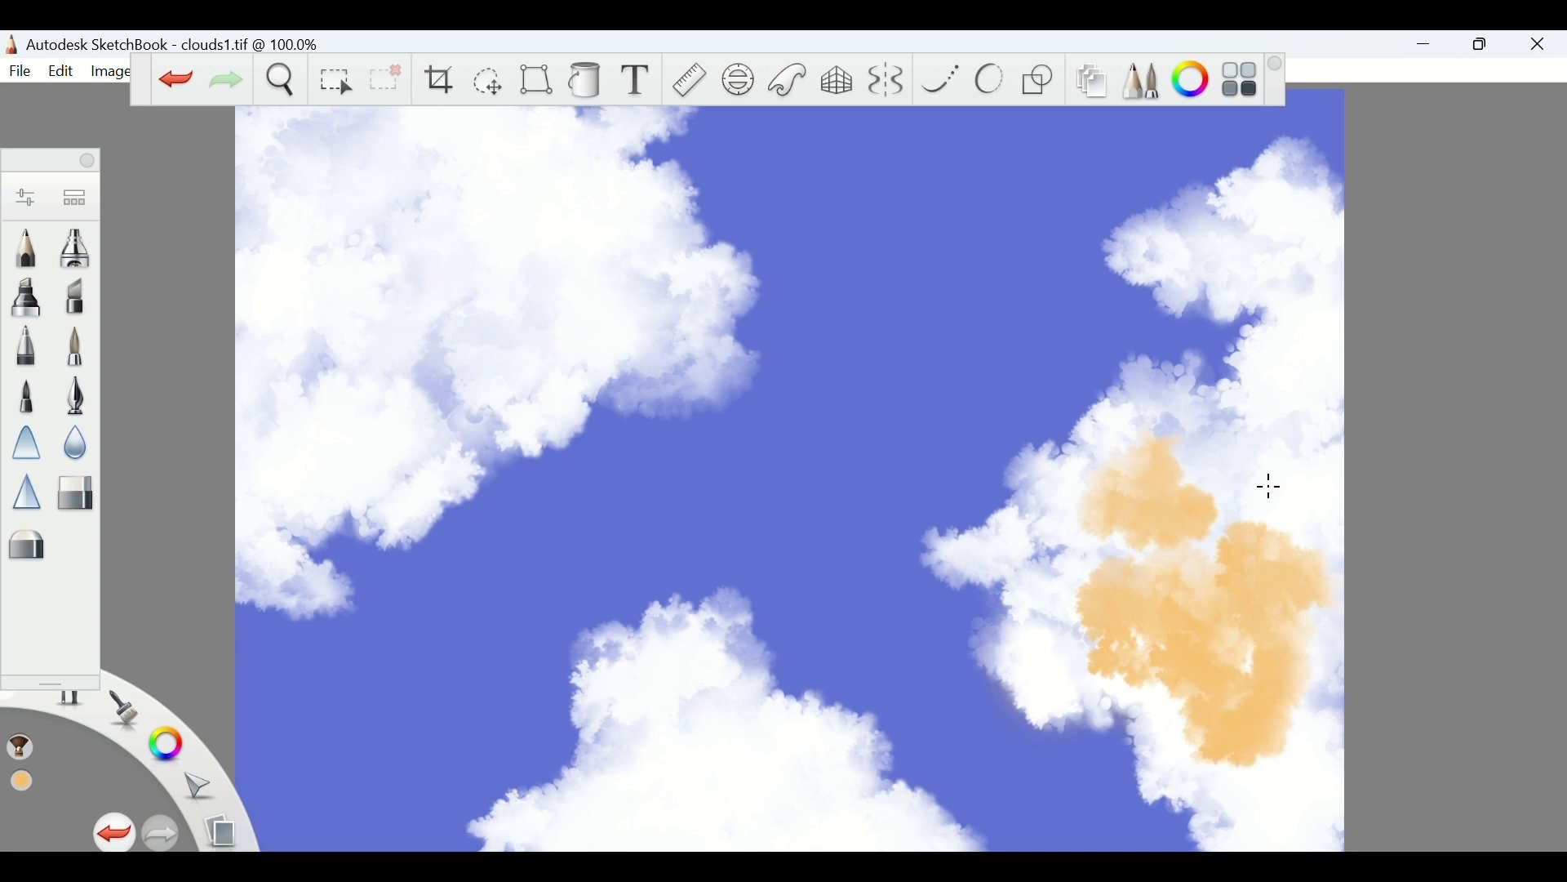
{"action": "mouse_move", "coordinate": [1276, 487]}
{"action": "left_mouse_down"}
{"action": "mouse_move", "coordinate": [1262, 453]}
{"action": "mouse_move", "coordinate": [1294, 453]}
{"action": "mouse_move", "coordinate": [1304, 353]}
{"action": "left_mouse_up"}
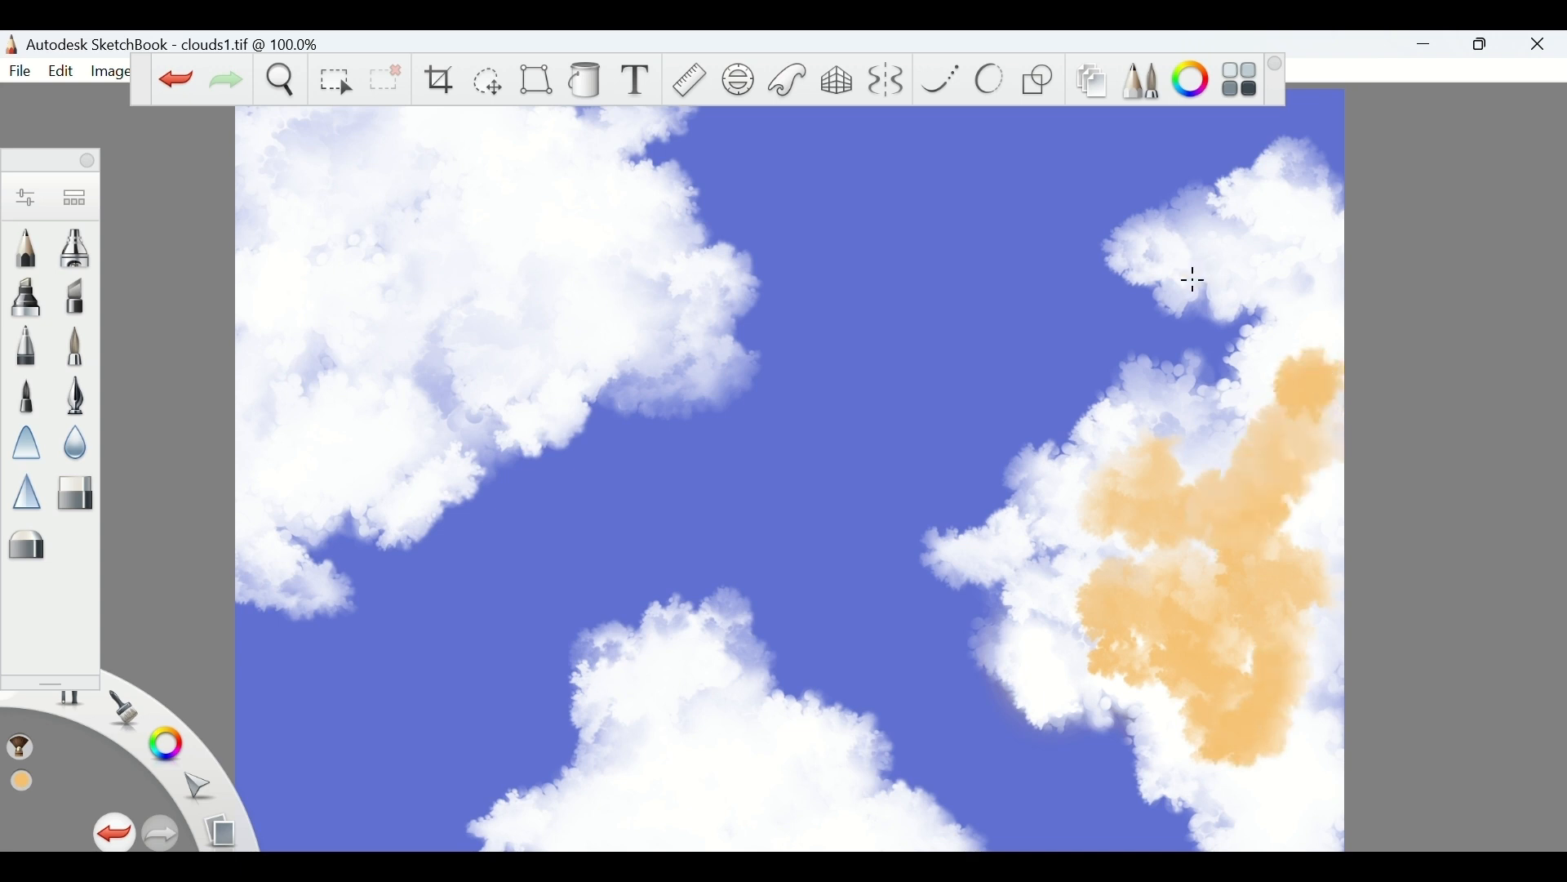
{"action": "mouse_move", "coordinate": [1193, 280]}
{"action": "left_mouse_down"}
{"action": "mouse_move", "coordinate": [1137, 241]}
{"action": "mouse_move", "coordinate": [1193, 217]}
{"action": "left_mouse_up"}
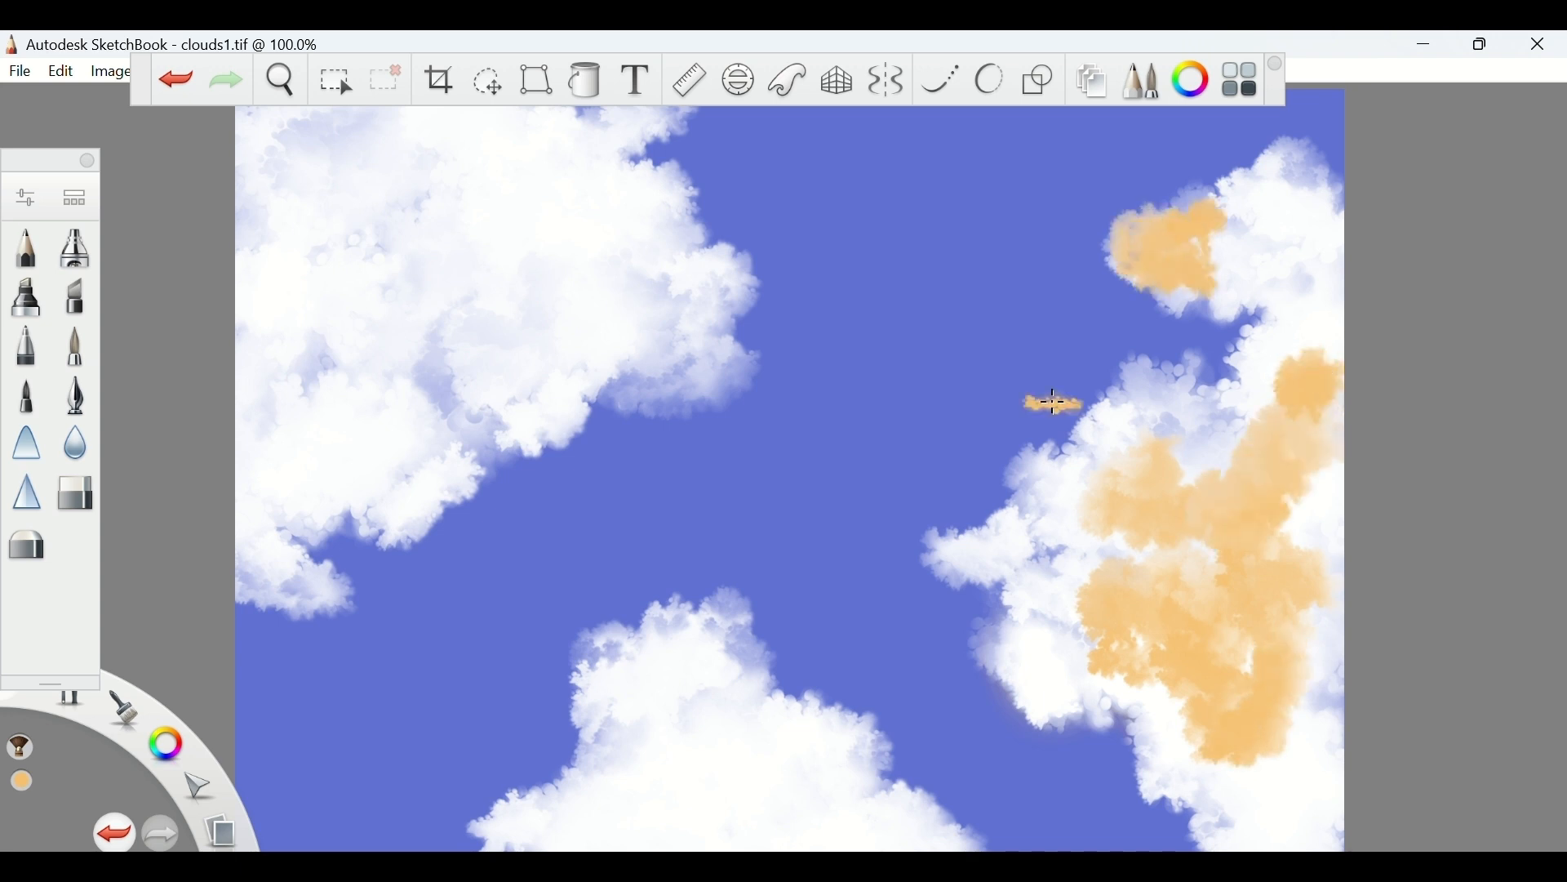
{"action": "left_click_drag", "start_coordinate": [1123, 419], "coordinate": [1114, 433]}
{"action": "left_click_drag", "start_coordinate": [1046, 610], "coordinate": [1072, 649]}
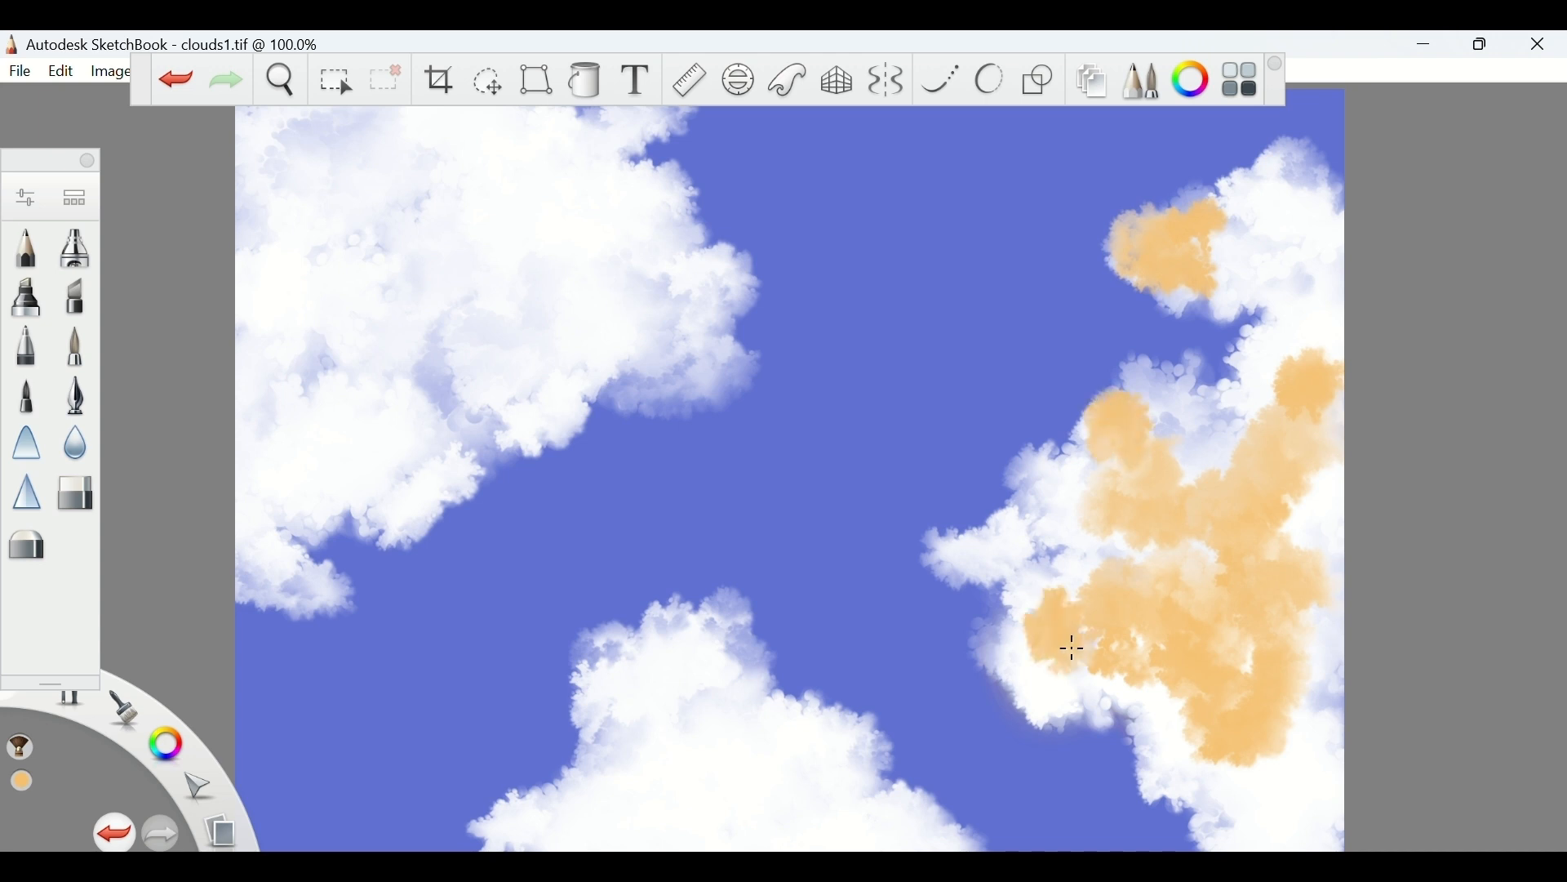
Paint light orange over the interiors of the bottom and upper-left clouds and the right cloud's lower part
{"action": "mouse_move", "coordinate": [662, 834]}
{"action": "left_mouse_down"}
{"action": "mouse_move", "coordinate": [602, 783]}
{"action": "mouse_move", "coordinate": [635, 712]}
{"action": "mouse_move", "coordinate": [623, 687]}
{"action": "mouse_move", "coordinate": [642, 686]}
{"action": "mouse_move", "coordinate": [664, 639]}
{"action": "mouse_move", "coordinate": [688, 664]}
{"action": "mouse_move", "coordinate": [663, 725]}
{"action": "mouse_move", "coordinate": [687, 772]}
{"action": "mouse_move", "coordinate": [647, 776]}
{"action": "mouse_move", "coordinate": [734, 799]}
{"action": "mouse_move", "coordinate": [699, 802]}
{"action": "mouse_move", "coordinate": [720, 837]}
{"action": "mouse_move", "coordinate": [761, 820]}
{"action": "mouse_move", "coordinate": [776, 835]}
{"action": "mouse_move", "coordinate": [718, 724]}
{"action": "left_mouse_up"}
{"action": "mouse_move", "coordinate": [297, 351]}
{"action": "left_mouse_down"}
{"action": "mouse_move", "coordinate": [268, 351]}
{"action": "mouse_move", "coordinate": [322, 315]}
{"action": "mouse_move", "coordinate": [255, 395]}
{"action": "mouse_move", "coordinate": [266, 438]}
{"action": "mouse_move", "coordinate": [354, 406]}
{"action": "mouse_move", "coordinate": [337, 442]}
{"action": "mouse_move", "coordinate": [420, 252]}
{"action": "mouse_move", "coordinate": [483, 248]}
{"action": "mouse_move", "coordinate": [514, 357]}
{"action": "mouse_move", "coordinate": [591, 308]}
{"action": "mouse_move", "coordinate": [623, 210]}
{"action": "mouse_move", "coordinate": [574, 136]}
{"action": "mouse_move", "coordinate": [536, 152]}
{"action": "mouse_move", "coordinate": [469, 144]}
{"action": "mouse_move", "coordinate": [580, 252]}
{"action": "mouse_move", "coordinate": [507, 283]}
{"action": "mouse_move", "coordinate": [364, 255]}
{"action": "mouse_move", "coordinate": [351, 277]}
{"action": "mouse_move", "coordinate": [301, 204]}
{"action": "mouse_move", "coordinate": [400, 163]}
{"action": "mouse_move", "coordinate": [307, 174]}
{"action": "mouse_move", "coordinate": [259, 286]}
{"action": "left_mouse_up"}
{"action": "mouse_move", "coordinate": [1247, 686]}
{"action": "left_mouse_down"}
{"action": "mouse_move", "coordinate": [1158, 759]}
{"action": "mouse_move", "coordinate": [1198, 798]}
{"action": "mouse_move", "coordinate": [1272, 785]}
{"action": "mouse_move", "coordinate": [1295, 844]}
{"action": "mouse_move", "coordinate": [1250, 749]}
{"action": "left_mouse_up"}
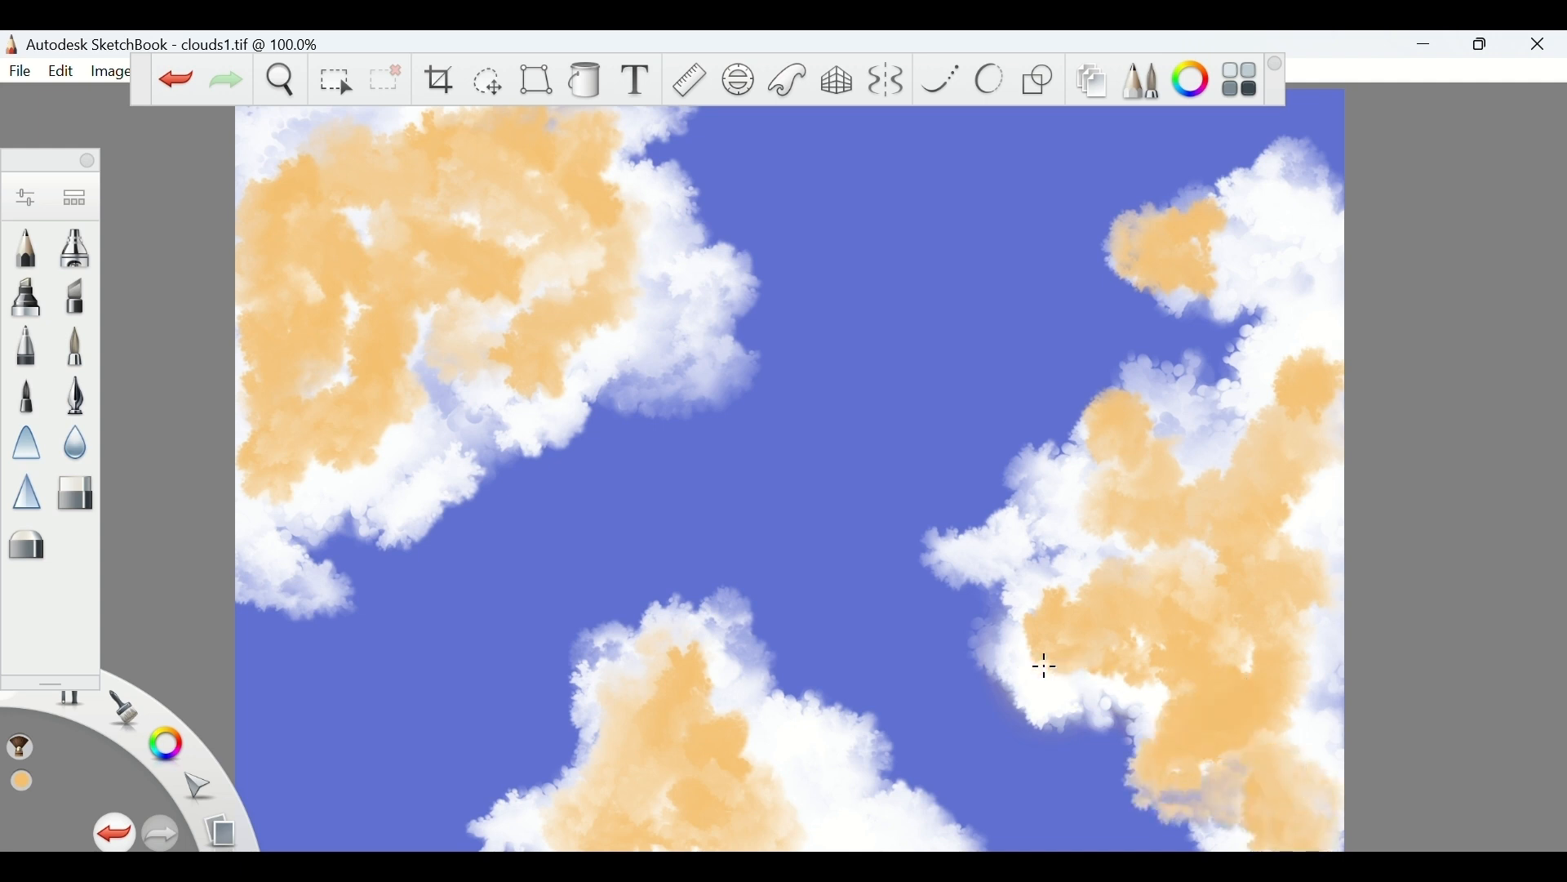
Extend the light orange coloring onto the lower-left lobe of the right cloud
{"action": "mouse_move", "coordinate": [1043, 661]}
{"action": "left_mouse_down"}
{"action": "mouse_move", "coordinate": [1036, 693]}
{"action": "mouse_move", "coordinate": [1066, 680]}
{"action": "left_mouse_up"}
{"action": "left_click_drag", "start_coordinate": [1015, 607], "coordinate": [1034, 579]}
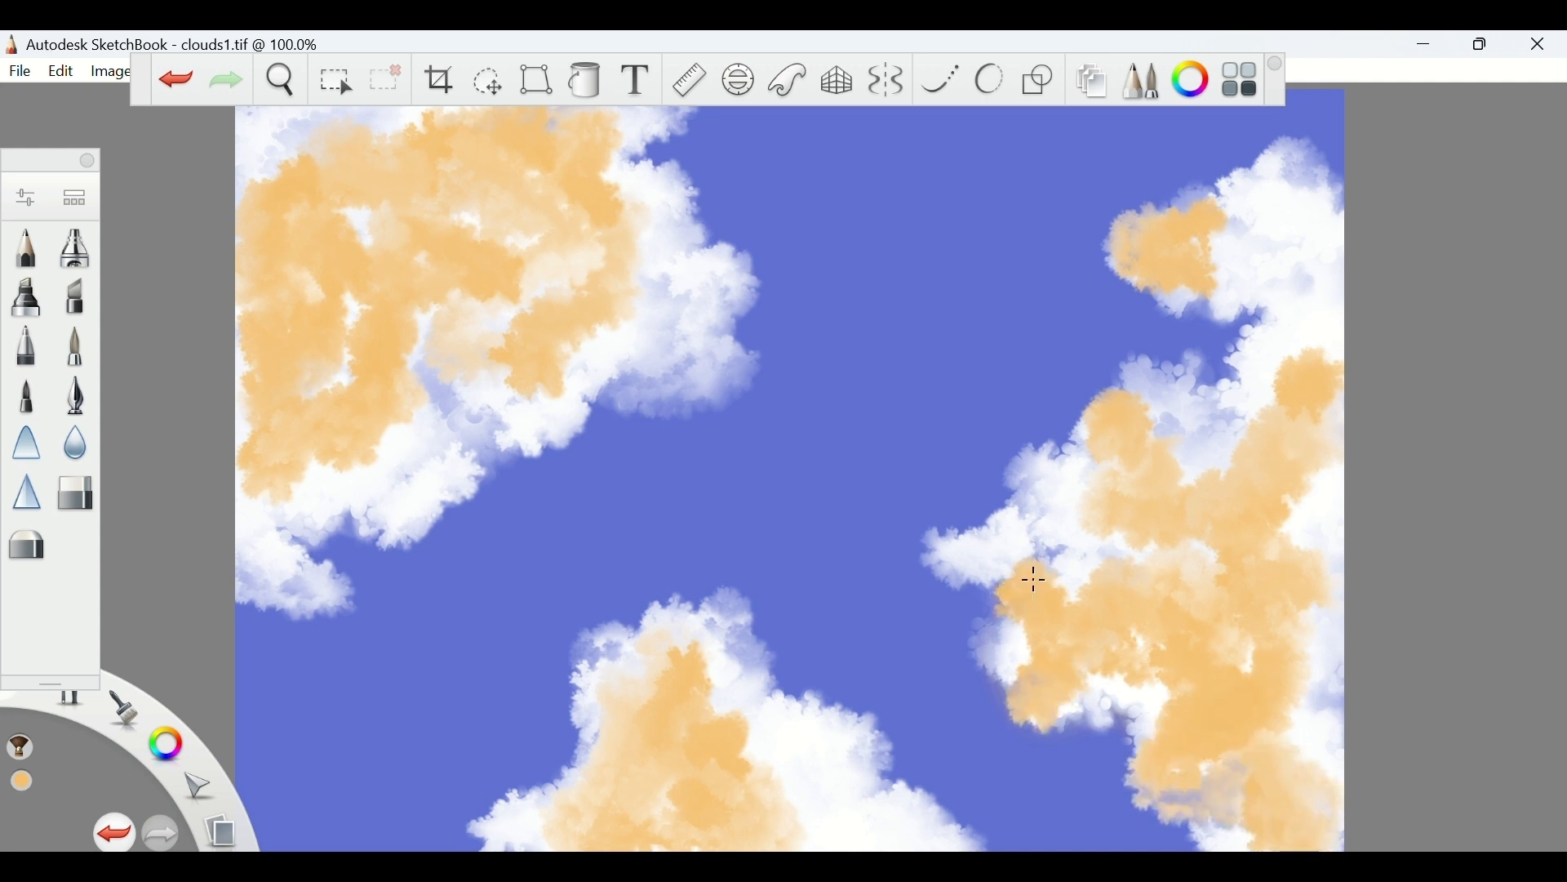
Select the Glow Brush from the Glow brush set and set its flow to 14%
{"action": "left_click", "coordinate": [77, 204]}
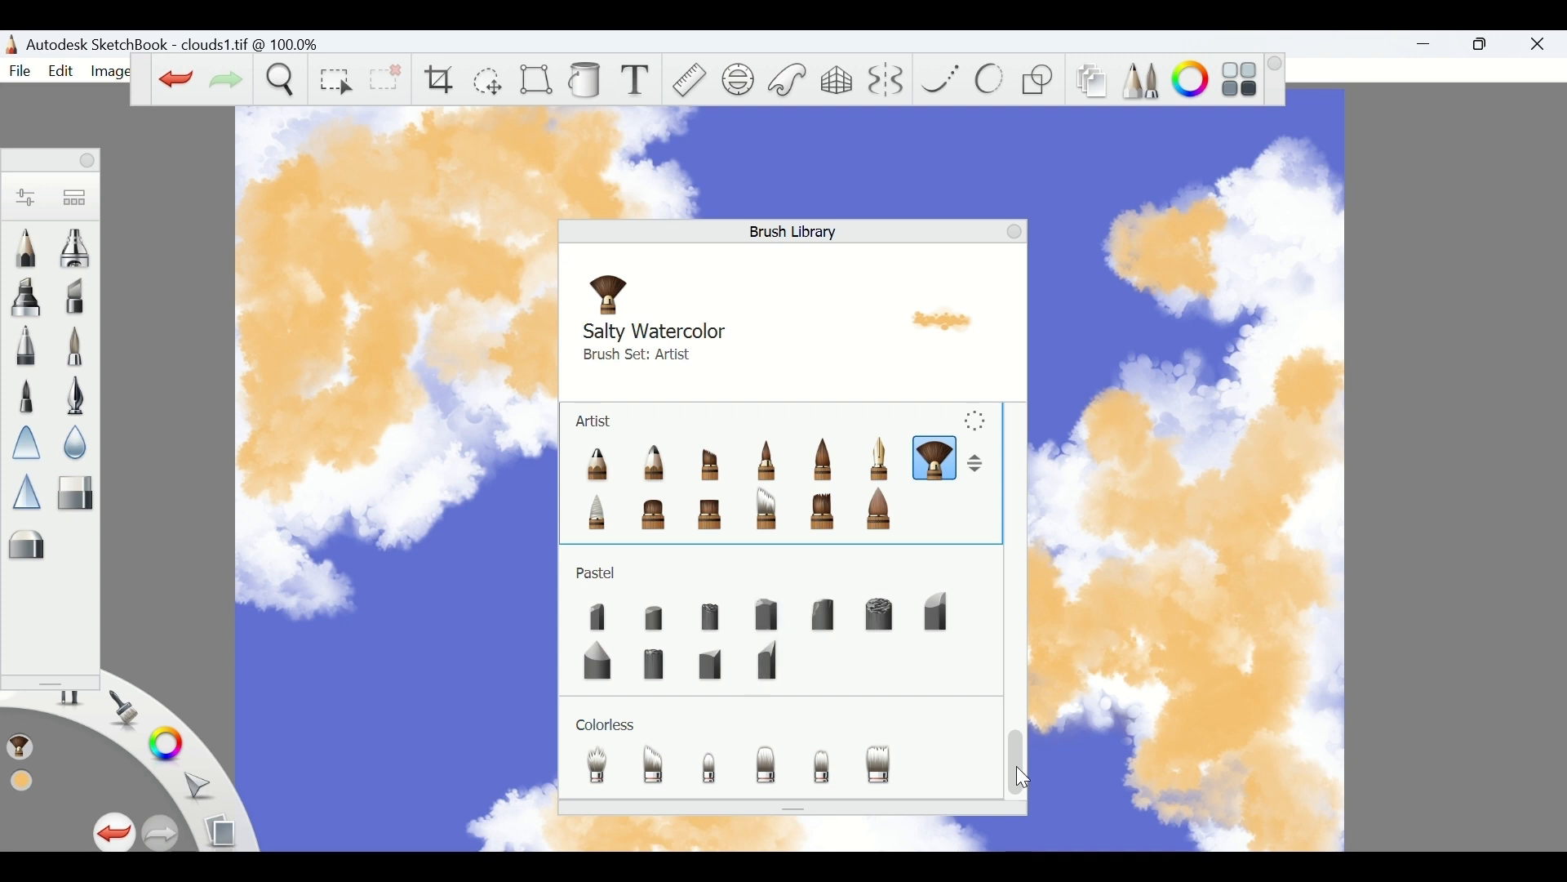
{"action": "mouse_move", "coordinate": [1023, 774]}
{"action": "left_mouse_down"}
{"action": "mouse_move", "coordinate": [1015, 636]}
{"action": "mouse_move", "coordinate": [992, 654]}
{"action": "left_mouse_up"}
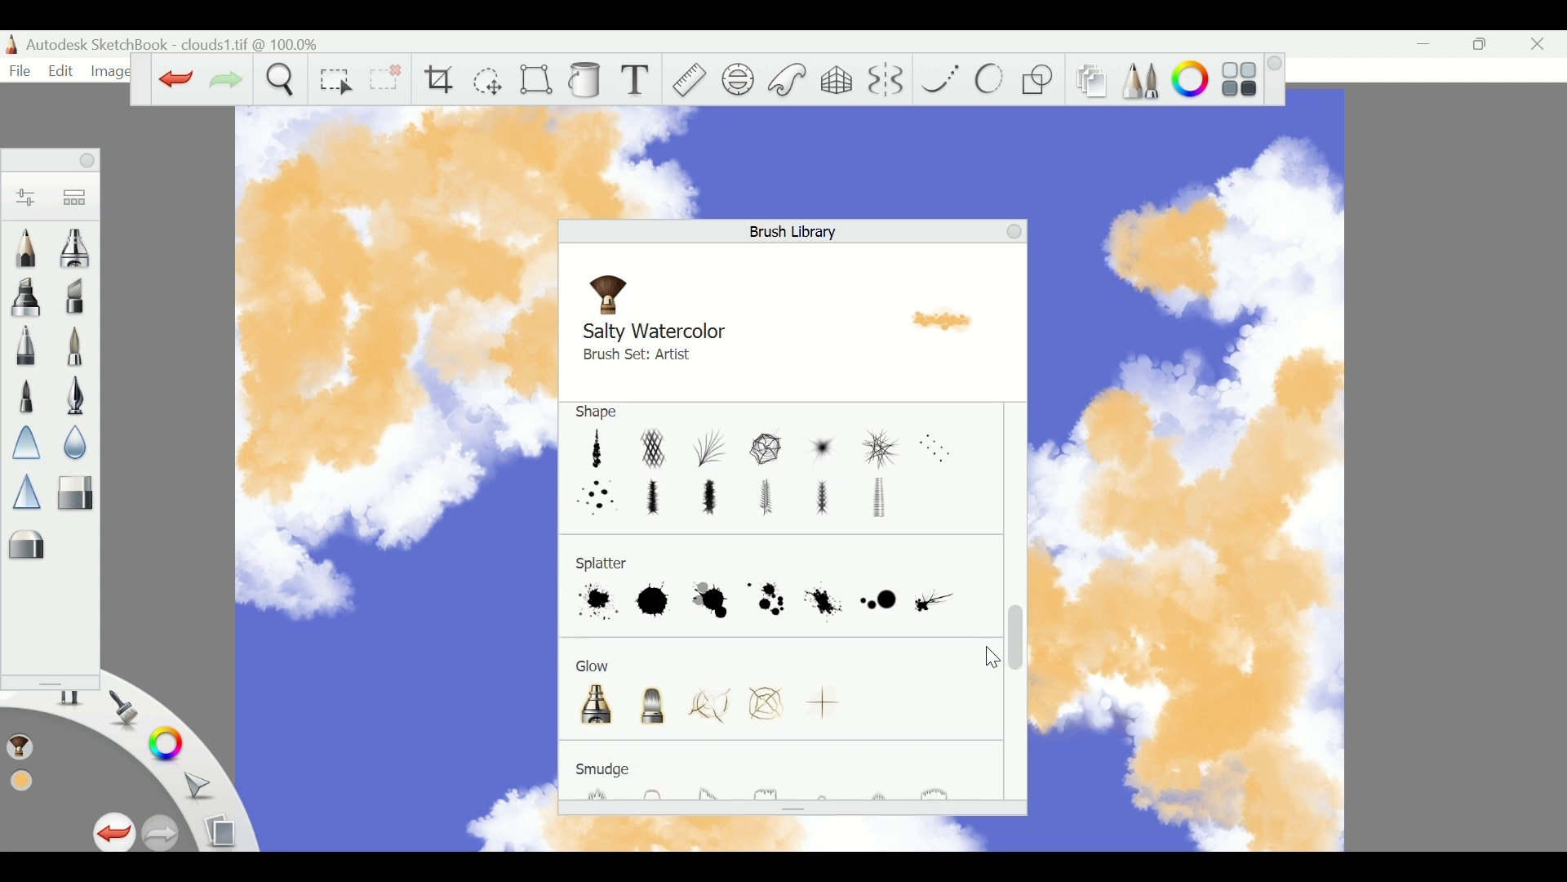
{"action": "double_click", "coordinate": [593, 722]}
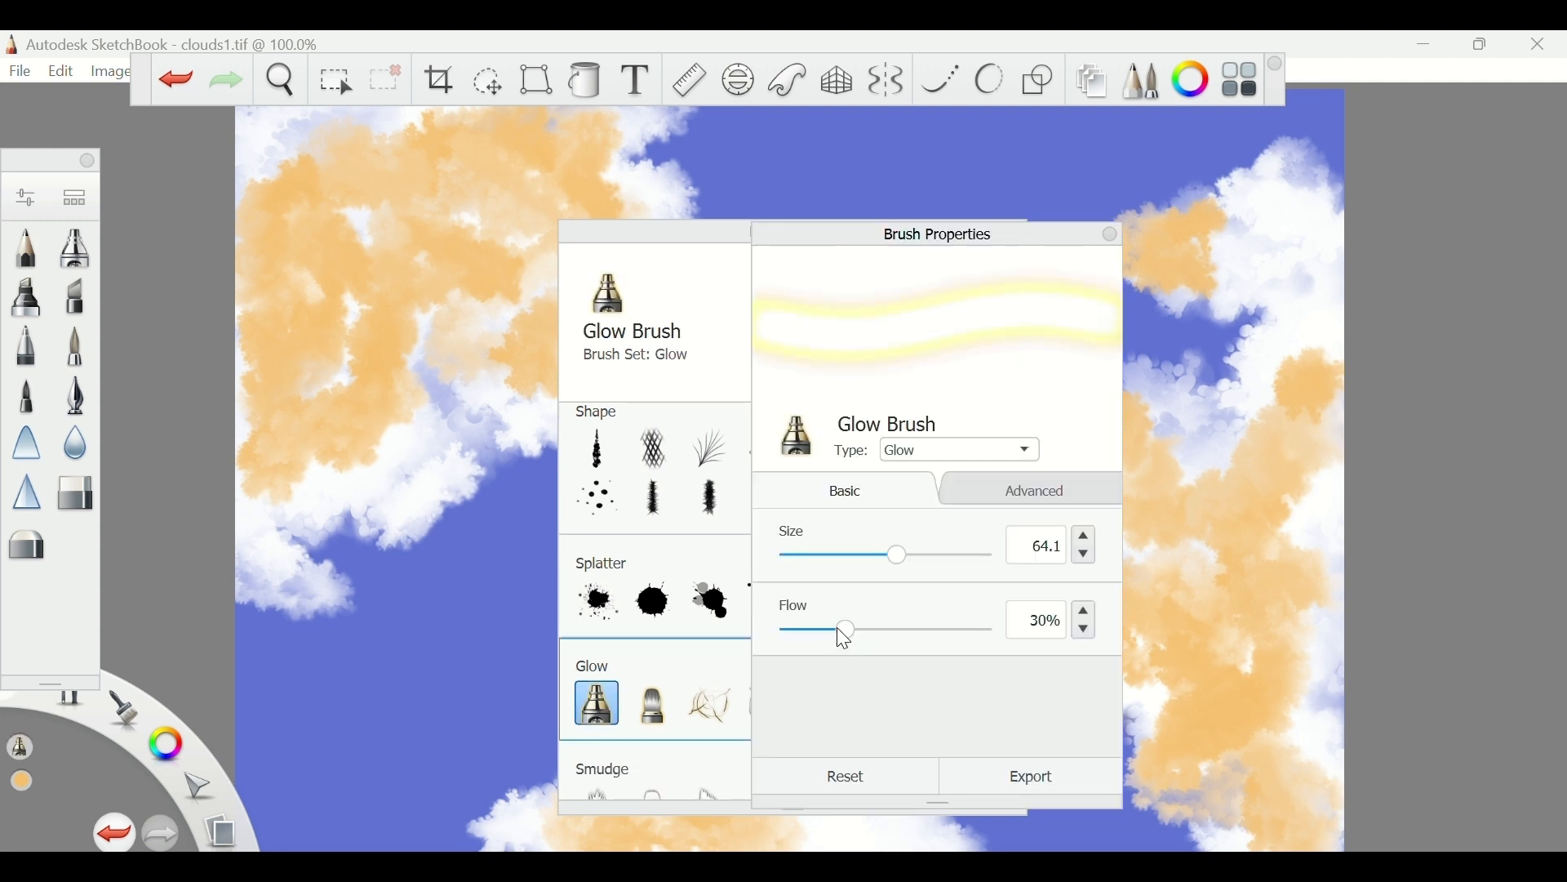
{"action": "left_click_drag", "start_coordinate": [833, 621], "coordinate": [814, 627]}
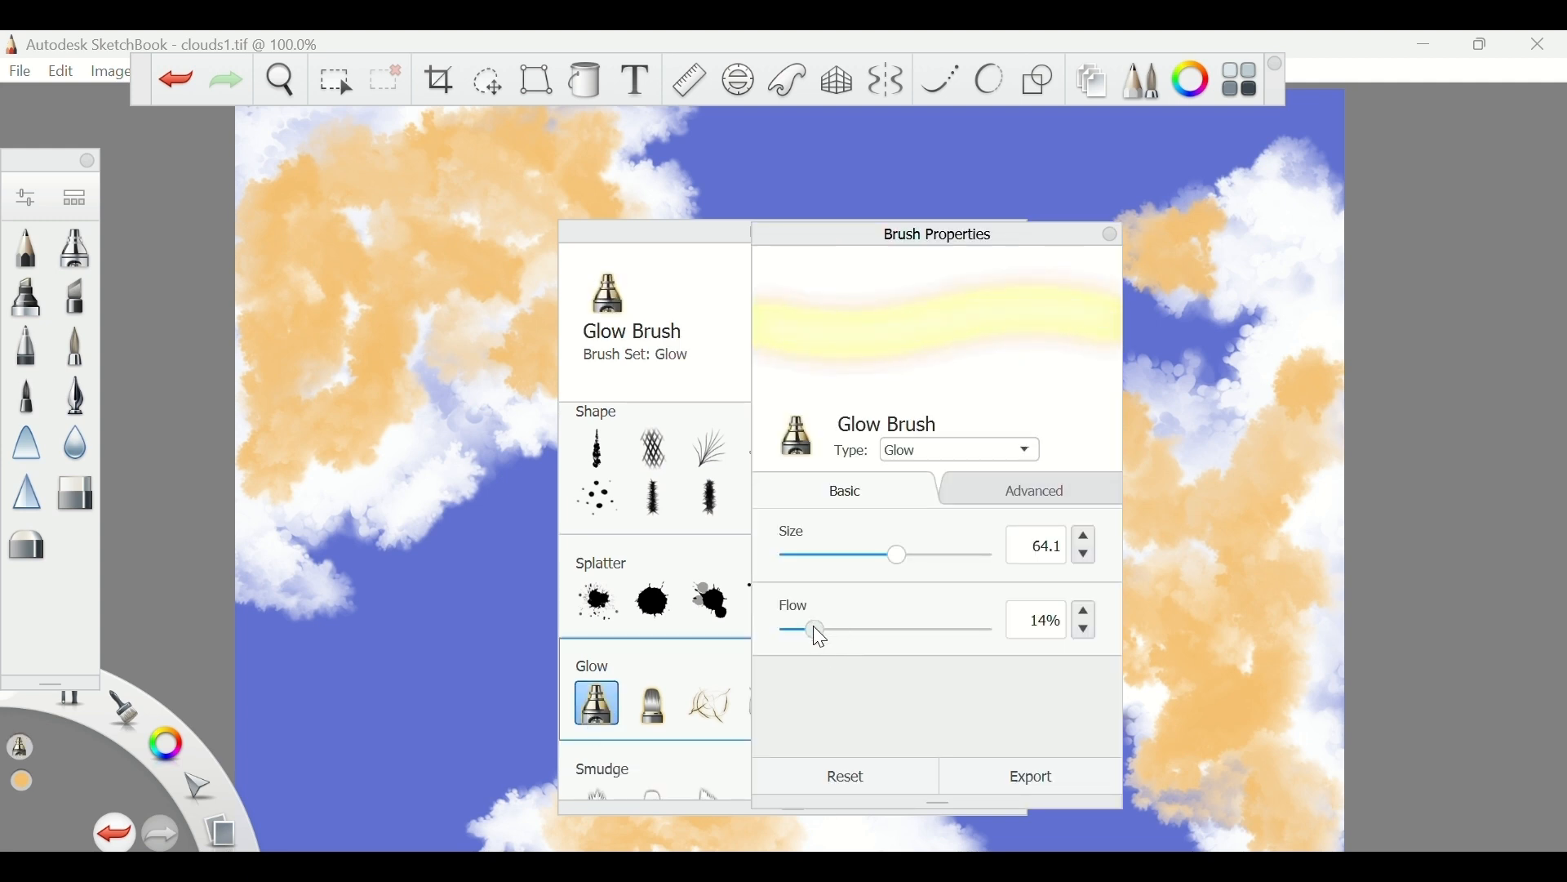
{"action": "left_click", "coordinate": [1109, 236]}
{"action": "left_click", "coordinate": [1016, 235]}
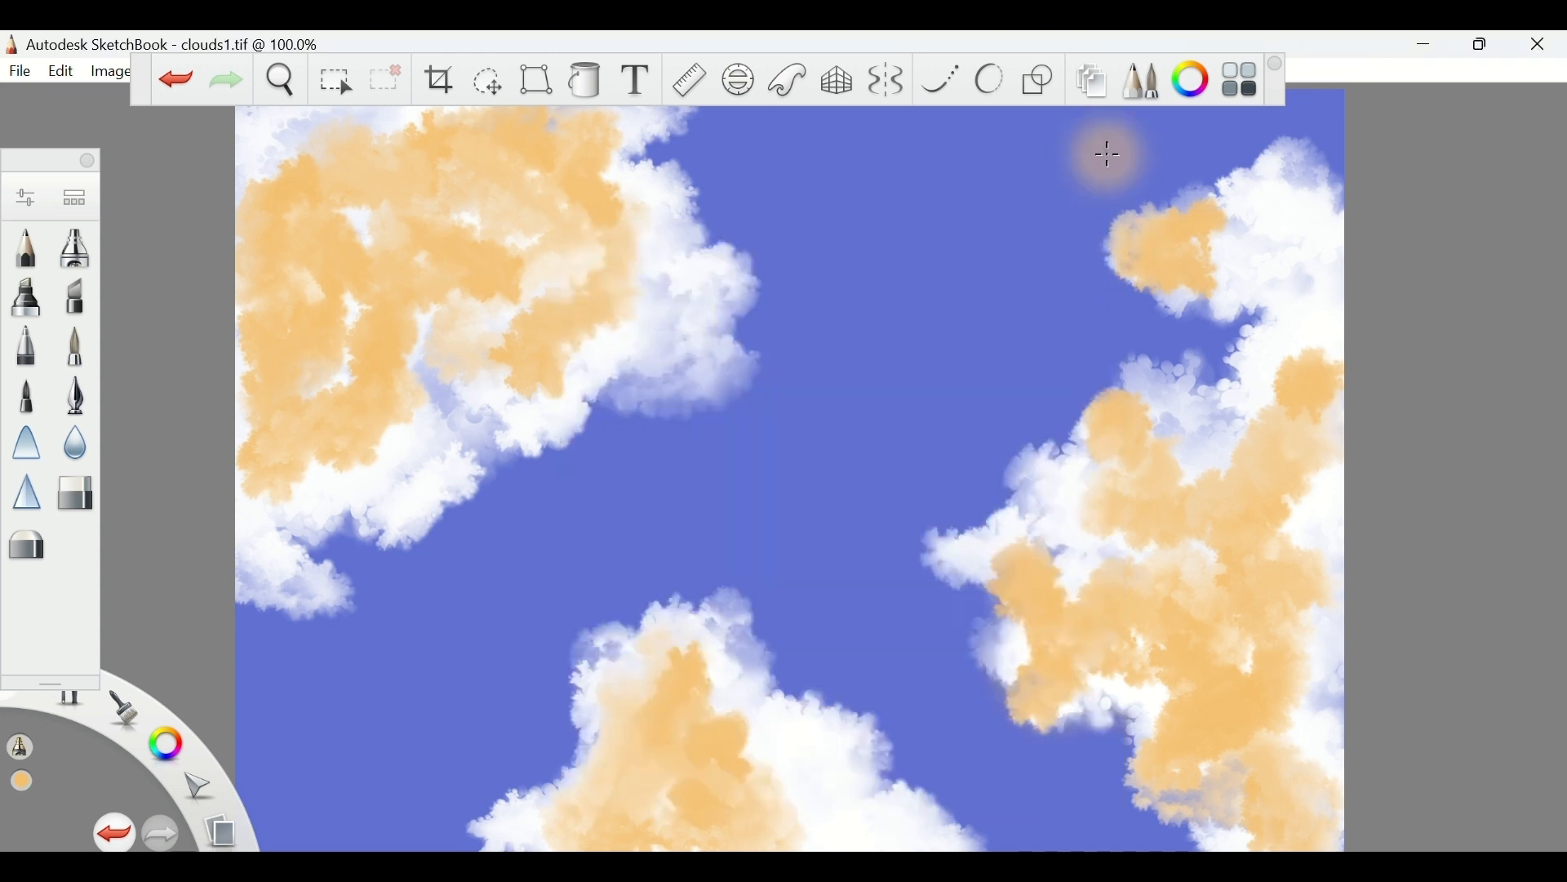
Change the active color to light yellow and paint glowing highlights over the lower half of the right cloud
{"action": "left_click", "coordinate": [1192, 80]}
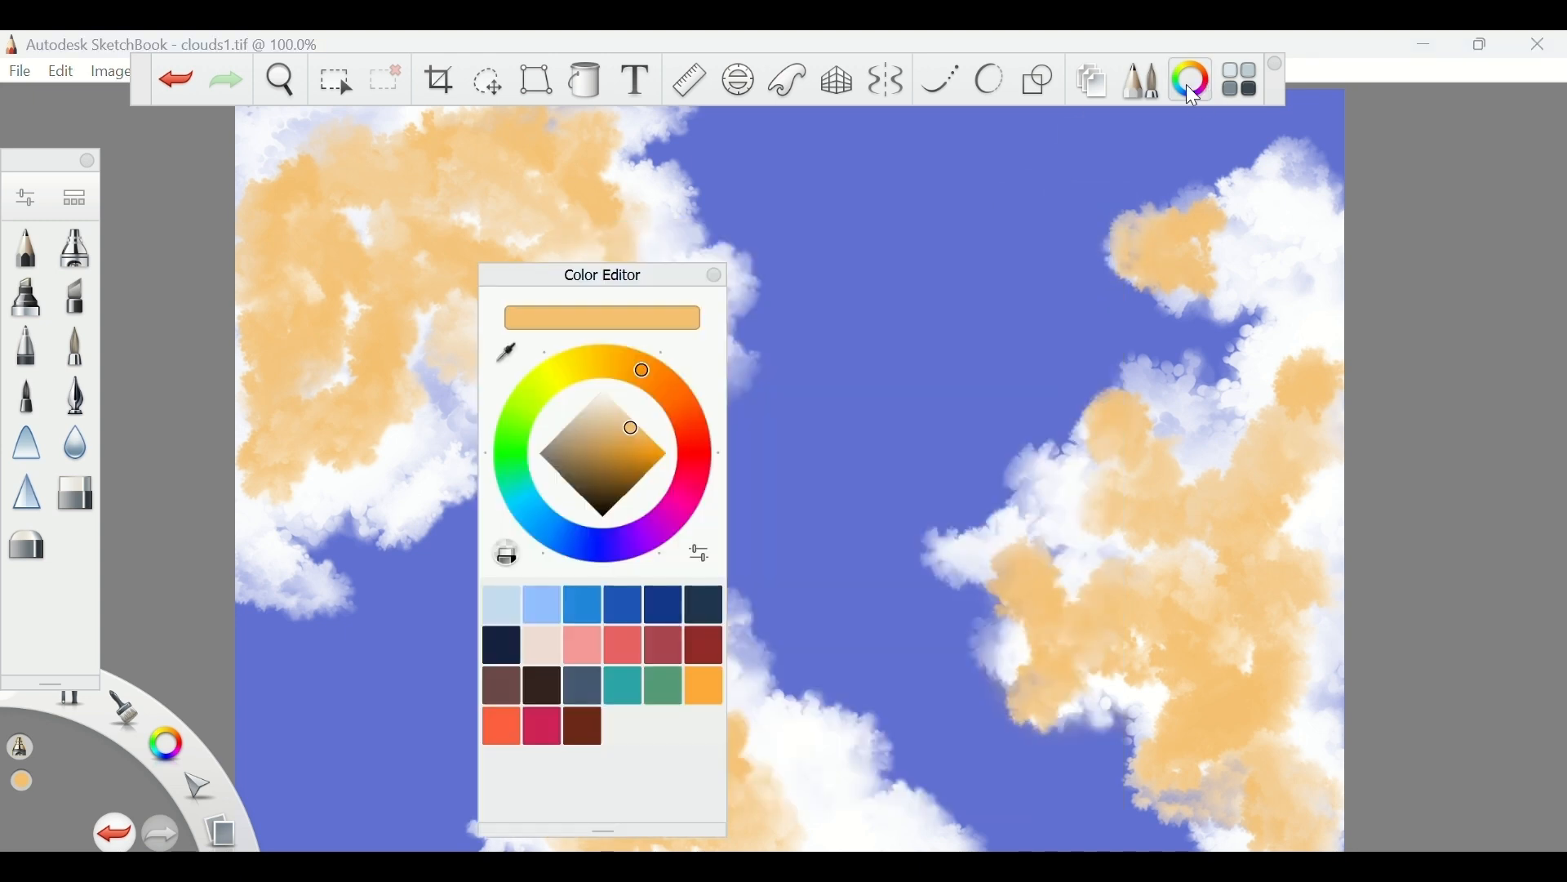
{"action": "left_click", "coordinate": [577, 370]}
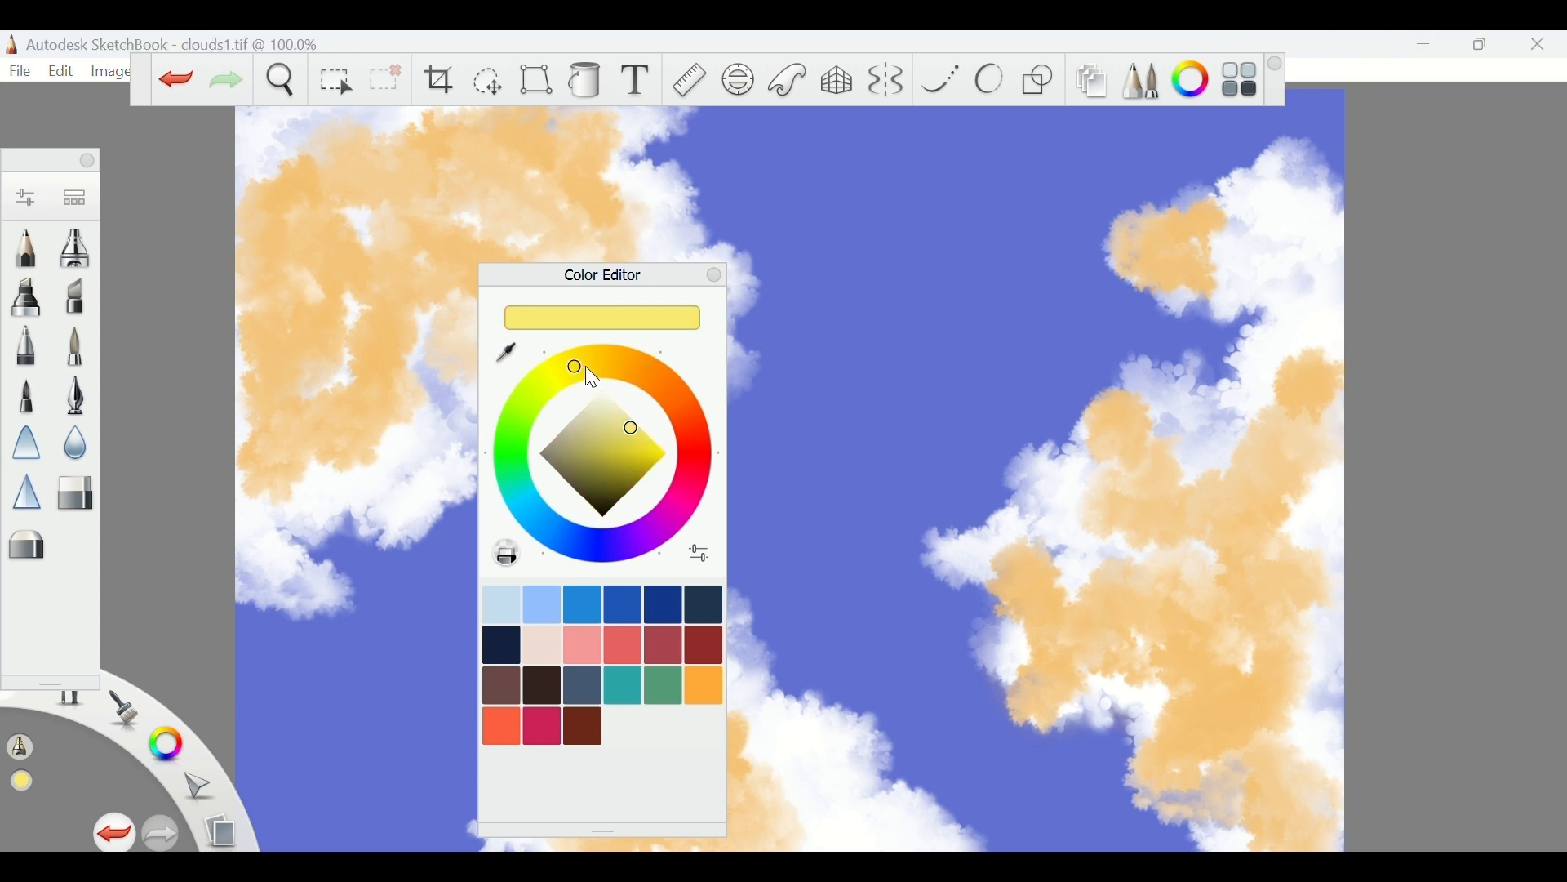
{"action": "left_click", "coordinate": [716, 276]}
{"action": "left_click", "coordinate": [1070, 663]}
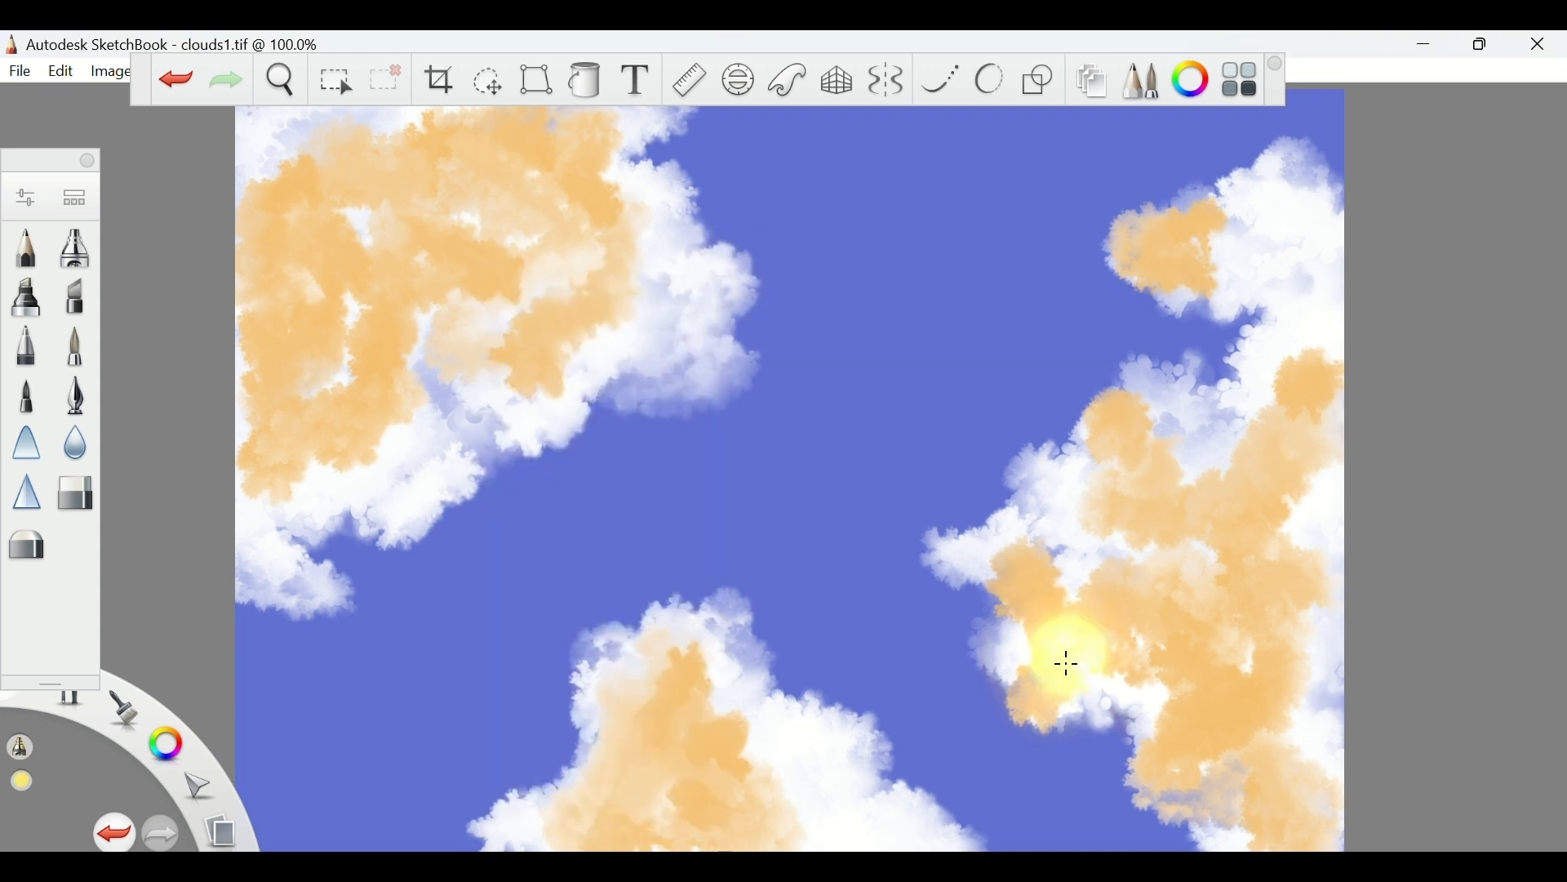
{"action": "mouse_move", "coordinate": [1069, 663]}
{"action": "left_mouse_down"}
{"action": "mouse_move", "coordinate": [1092, 640]}
{"action": "mouse_move", "coordinate": [1078, 616]}
{"action": "mouse_move", "coordinate": [1053, 634]}
{"action": "mouse_move", "coordinate": [1035, 588]}
{"action": "mouse_move", "coordinate": [1050, 588]}
{"action": "left_mouse_up"}
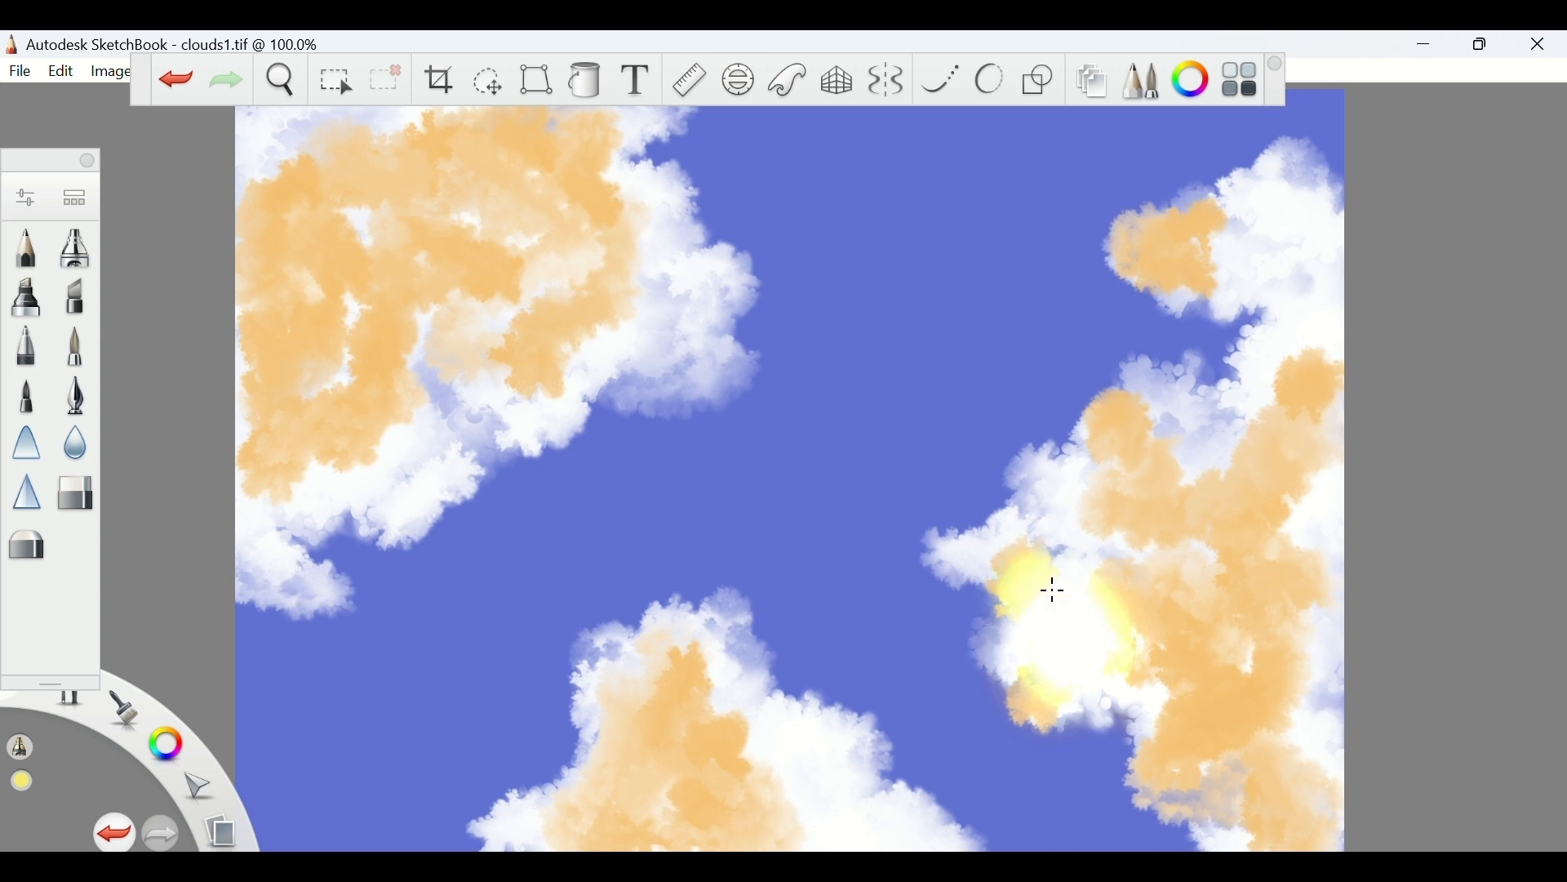
{"action": "mouse_move", "coordinate": [1218, 614]}
{"action": "left_mouse_down"}
{"action": "mouse_move", "coordinate": [1200, 747]}
{"action": "mouse_move", "coordinate": [1228, 752]}
{"action": "mouse_move", "coordinate": [1257, 791]}
{"action": "mouse_move", "coordinate": [1252, 585]}
{"action": "left_mouse_up"}
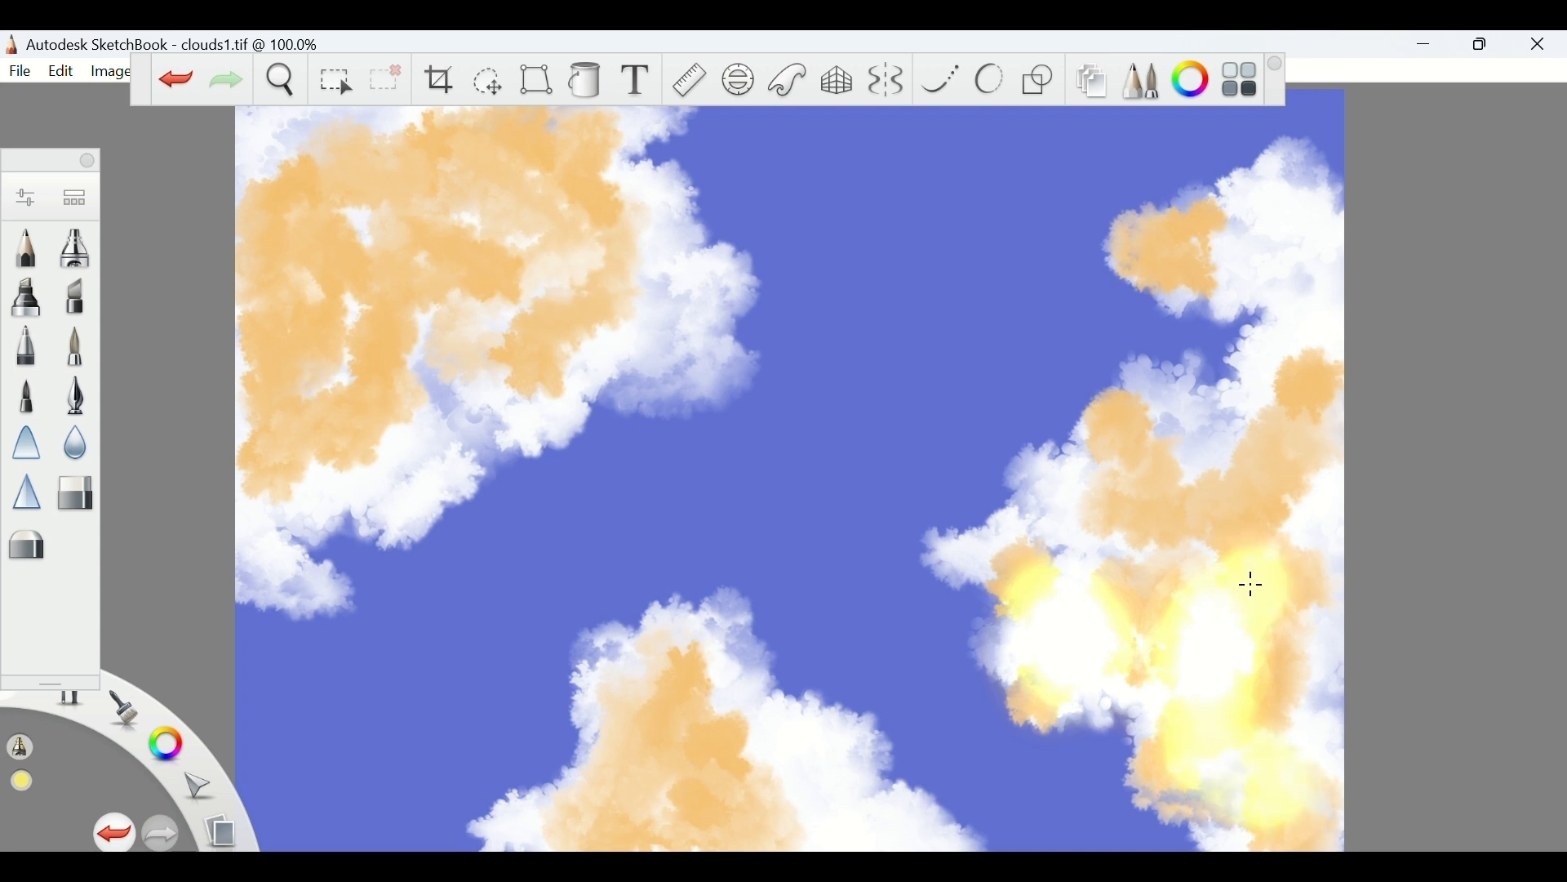
Change the active color to light orange and set the Glow Brush flow to 10%
{"action": "left_click", "coordinate": [1186, 81]}
{"action": "left_click", "coordinate": [643, 374]}
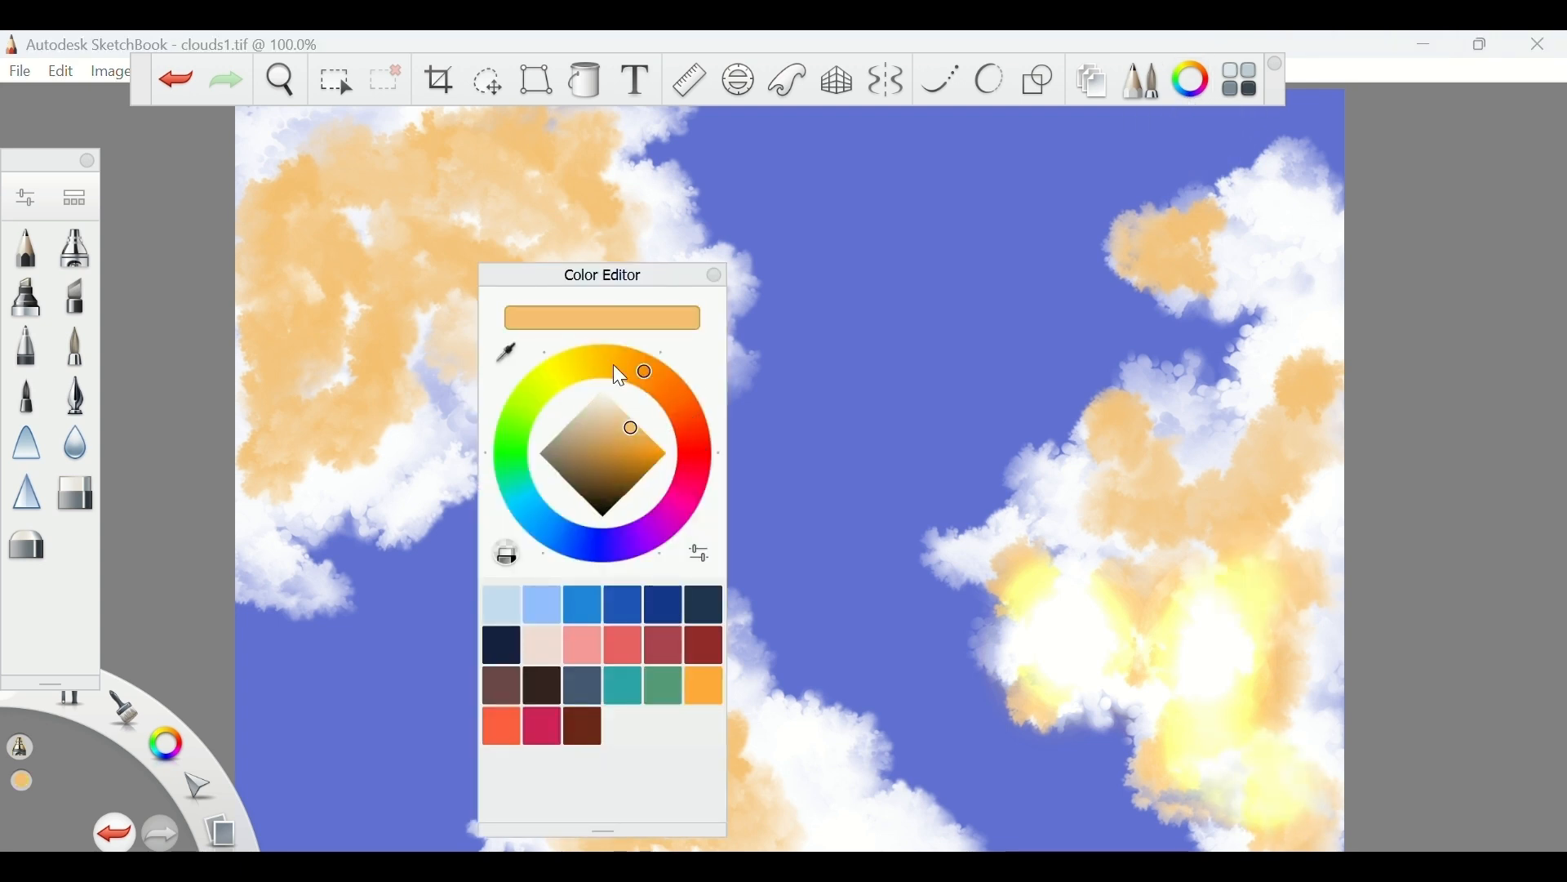
{"action": "left_click", "coordinate": [26, 206]}
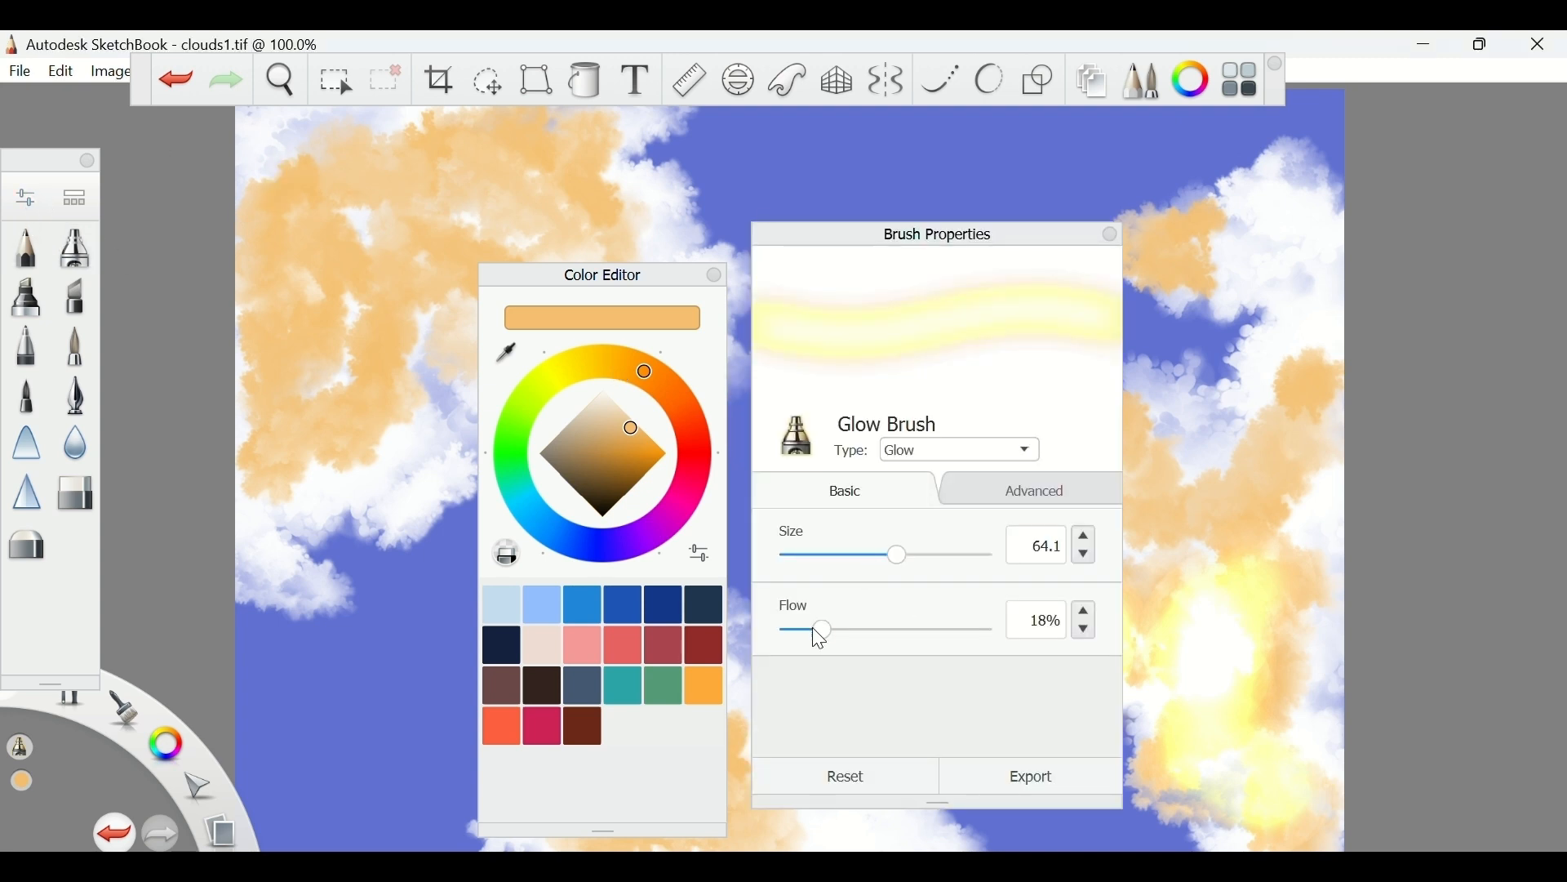
{"action": "left_click_drag", "start_coordinate": [813, 629], "coordinate": [804, 632]}
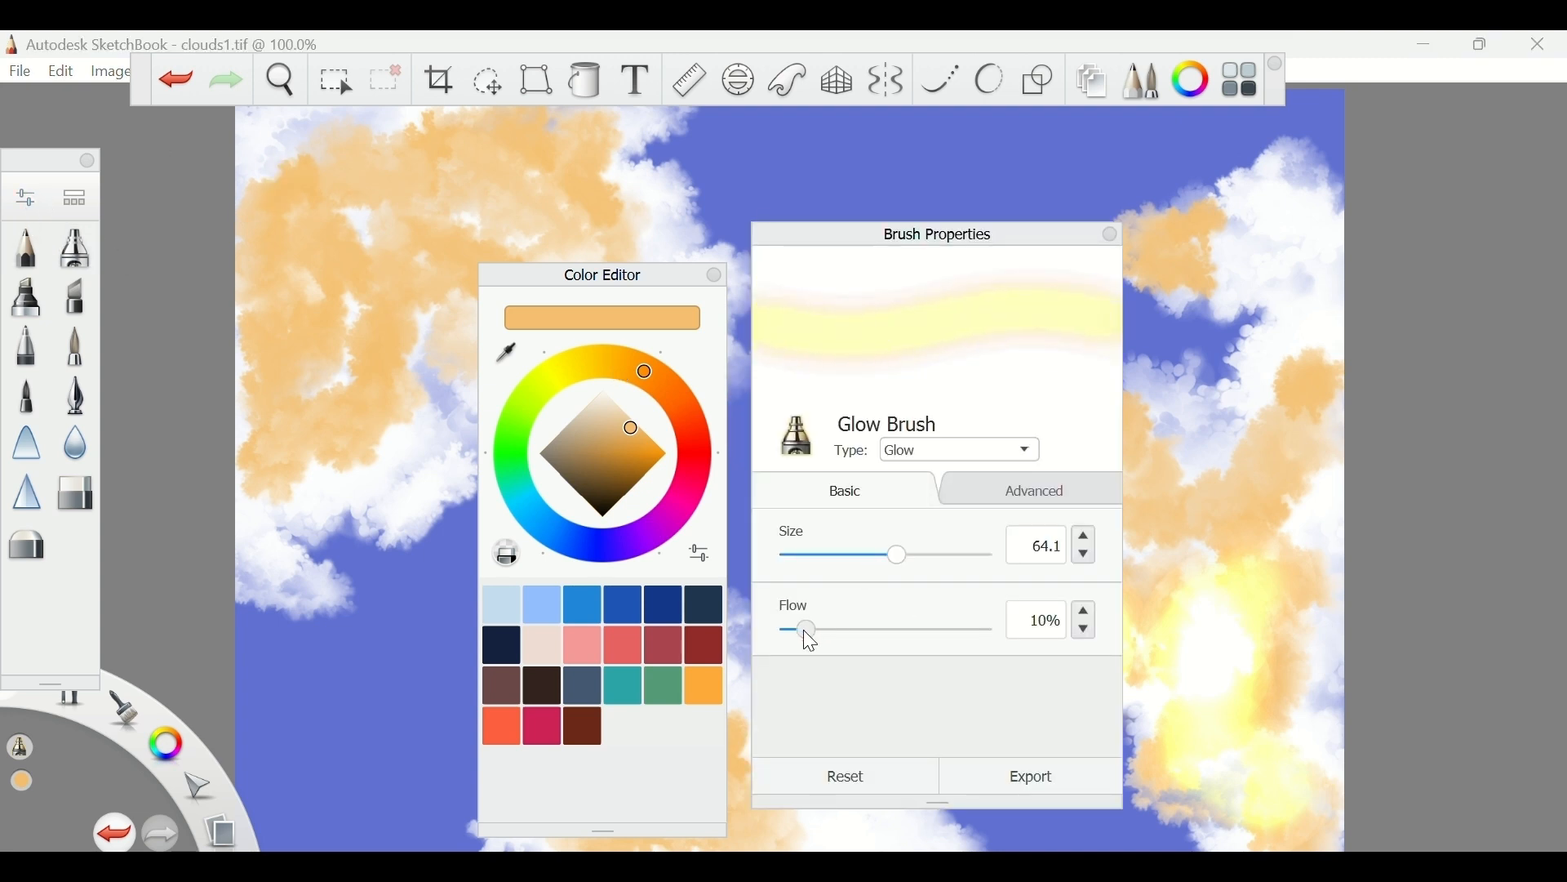
{"action": "left_click", "coordinate": [1117, 236]}
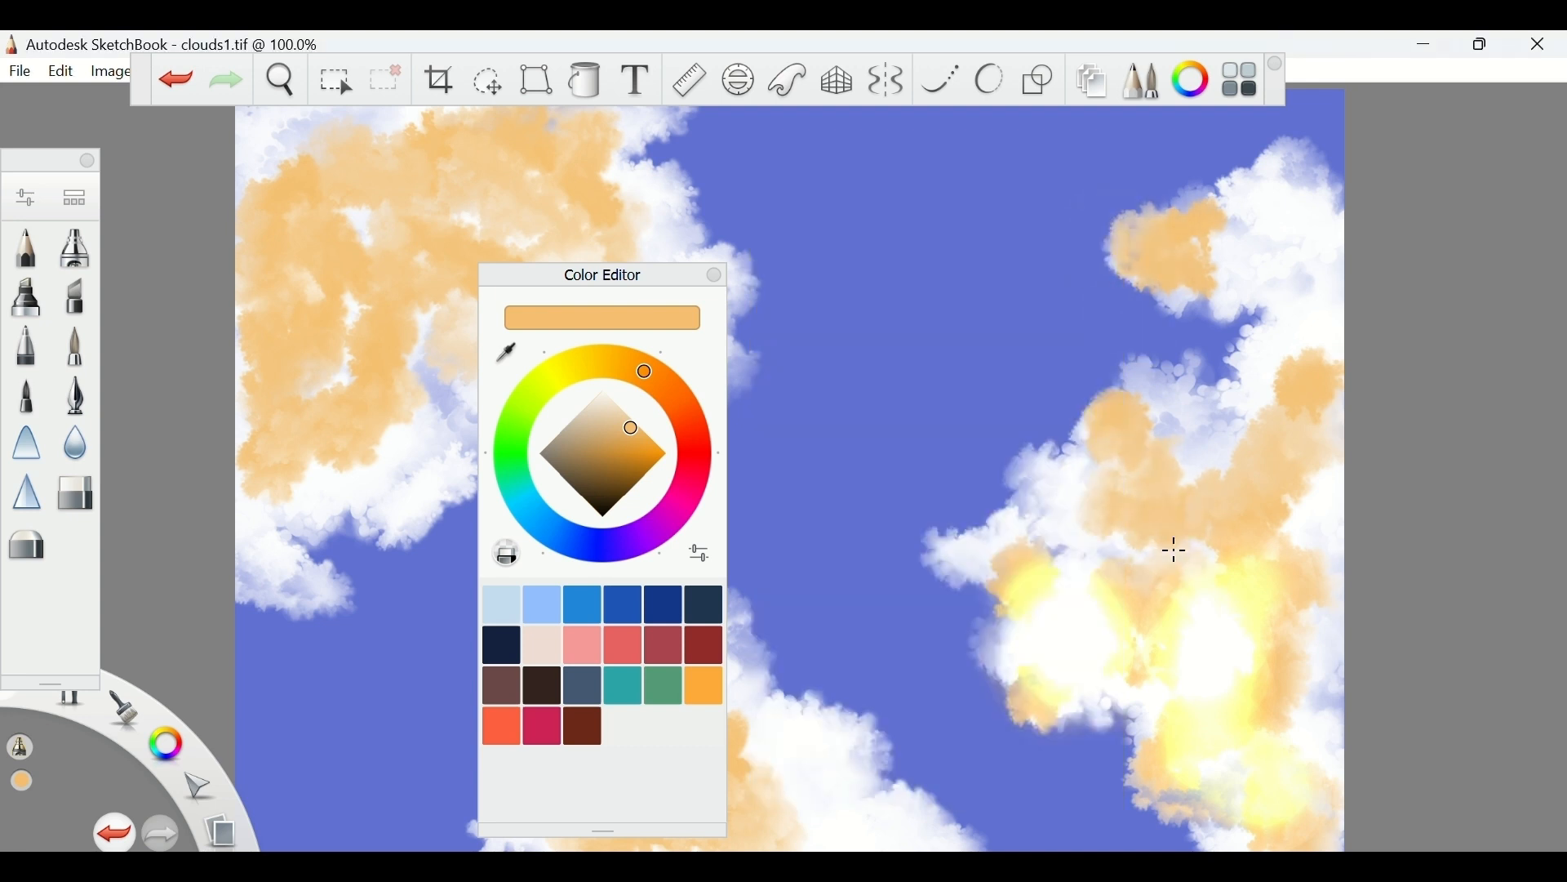
Paint glow across the middle of the right cloud and the left side of the bottom cloud
{"action": "mouse_move", "coordinate": [1174, 551]}
{"action": "left_mouse_down"}
{"action": "mouse_move", "coordinate": [1217, 549]}
{"action": "mouse_move", "coordinate": [1242, 574]}
{"action": "mouse_move", "coordinate": [1257, 539]}
{"action": "mouse_move", "coordinate": [1285, 575]}
{"action": "left_mouse_up"}
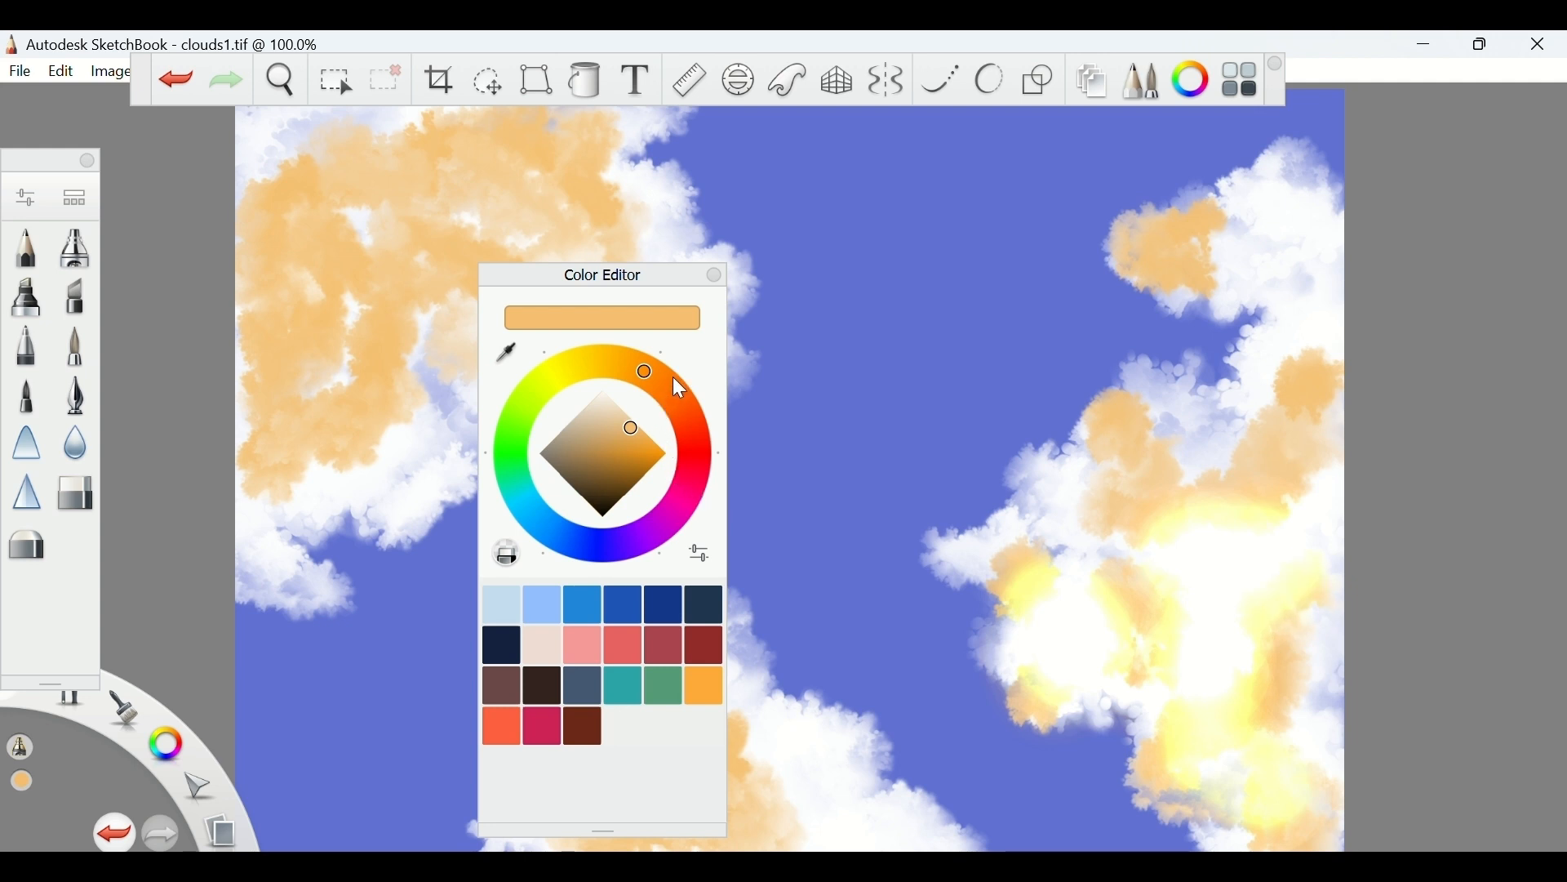
{"action": "left_click", "coordinate": [715, 276]}
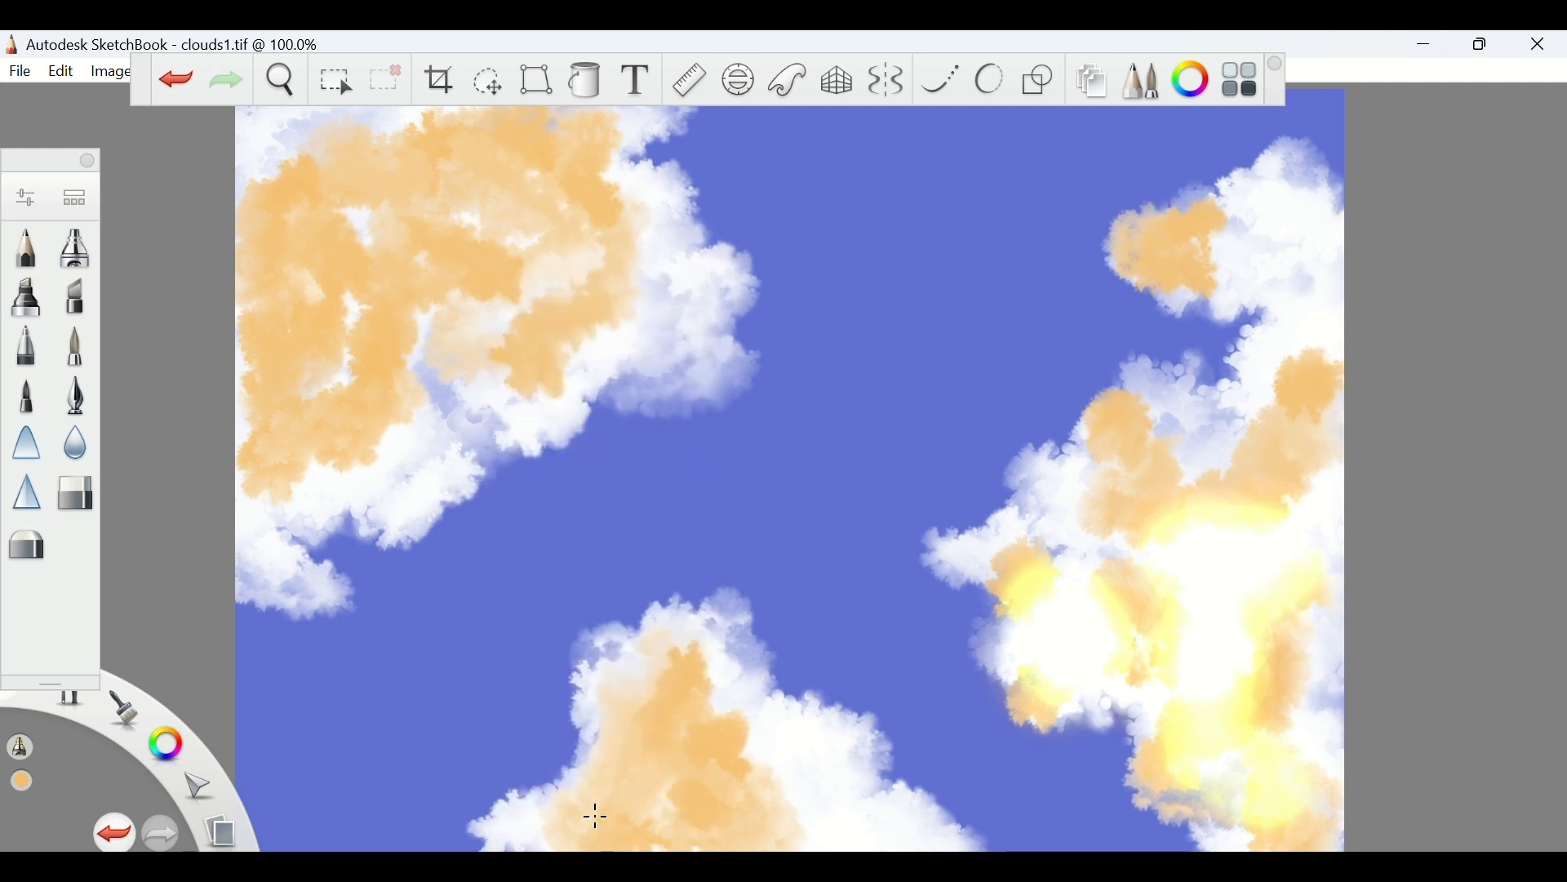
{"action": "mouse_move", "coordinate": [595, 816]}
{"action": "left_mouse_down"}
{"action": "mouse_move", "coordinate": [546, 833]}
{"action": "mouse_move", "coordinate": [609, 756]}
{"action": "mouse_move", "coordinate": [591, 697]}
{"action": "mouse_move", "coordinate": [628, 728]}
{"action": "mouse_move", "coordinate": [629, 752]}
{"action": "left_mouse_up"}
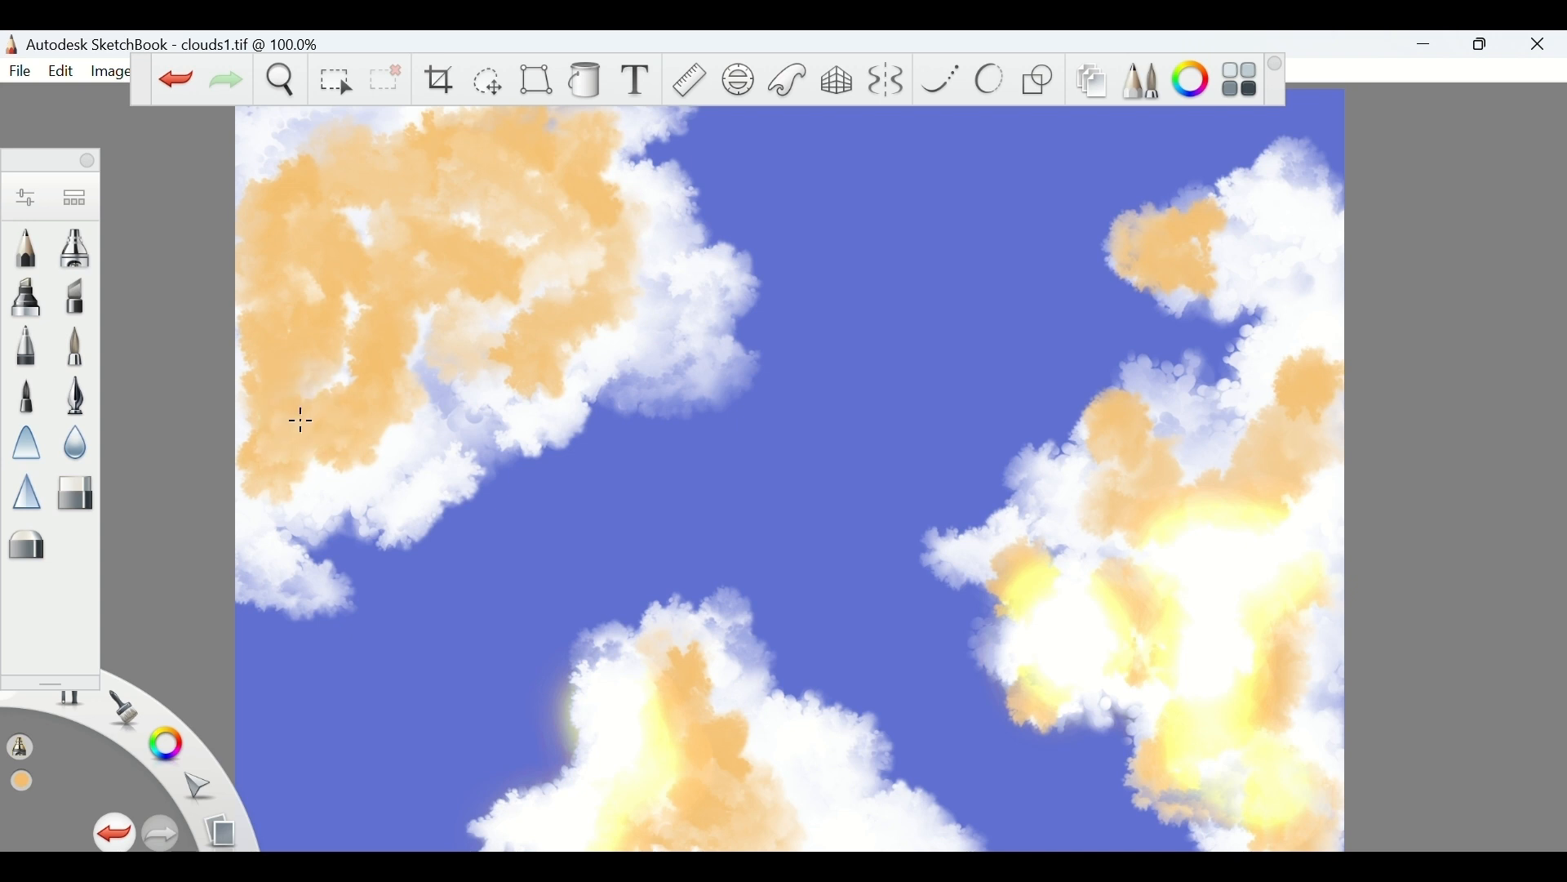
Paint glow over the upper-left cloud's lower part, right edge and center, undoing a stray dab
{"action": "mouse_move", "coordinate": [297, 417]}
{"action": "left_mouse_down"}
{"action": "mouse_move", "coordinate": [292, 441]}
{"action": "mouse_move", "coordinate": [325, 455]}
{"action": "left_mouse_up"}
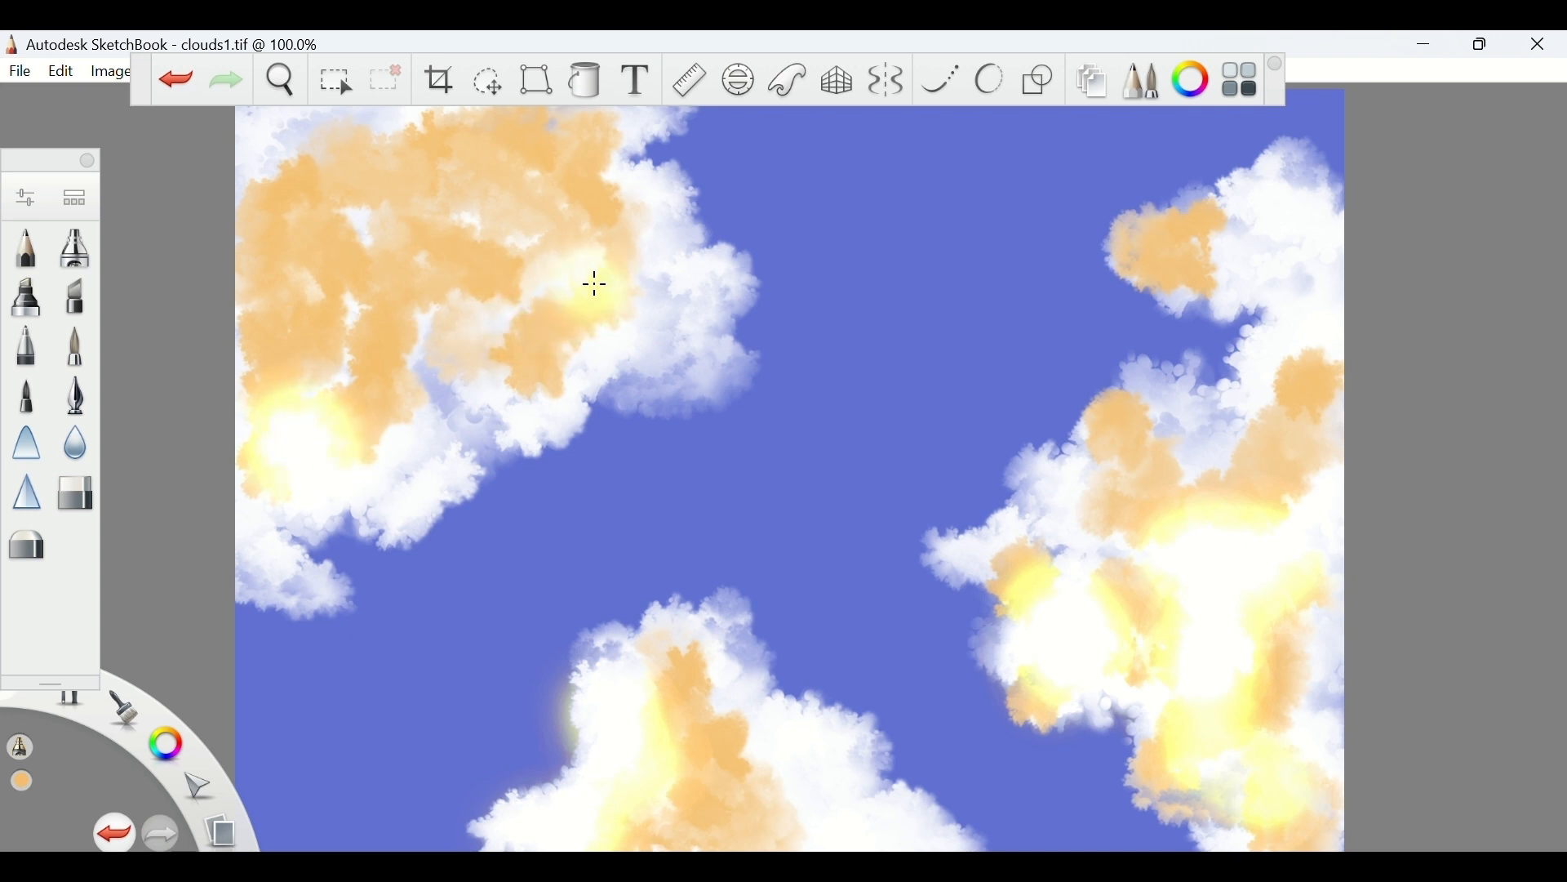
{"action": "mouse_move", "coordinate": [663, 209]}
{"action": "left_mouse_down"}
{"action": "mouse_move", "coordinate": [658, 185]}
{"action": "mouse_move", "coordinate": [655, 198]}
{"action": "left_mouse_up"}
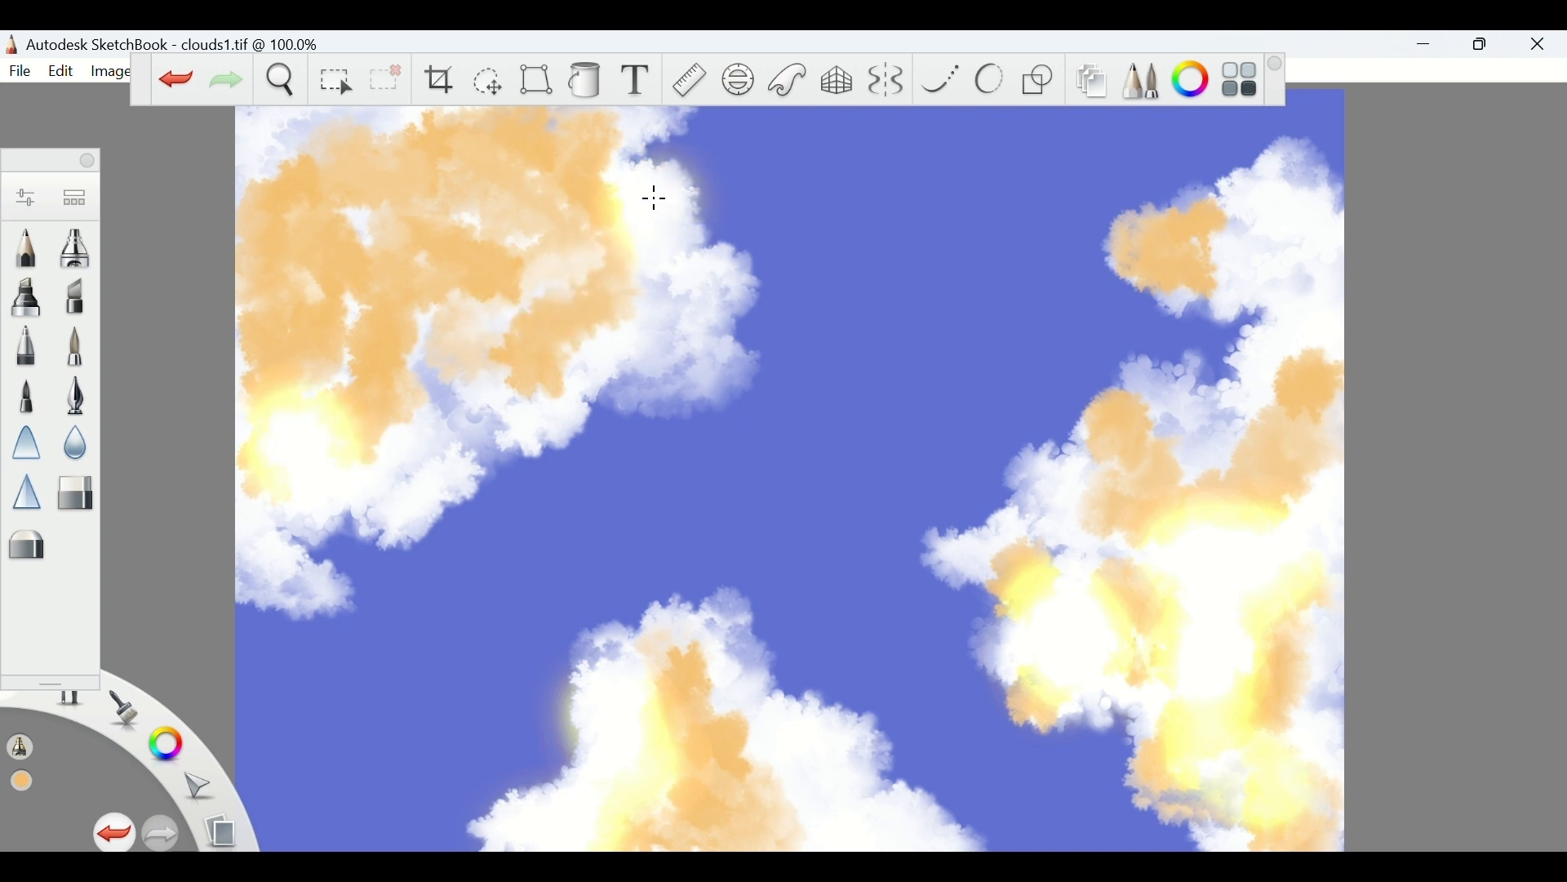
{"action": "left_click_drag", "start_coordinate": [655, 285], "coordinate": [662, 380]}
{"action": "left_click_drag", "start_coordinate": [556, 388], "coordinate": [545, 418]}
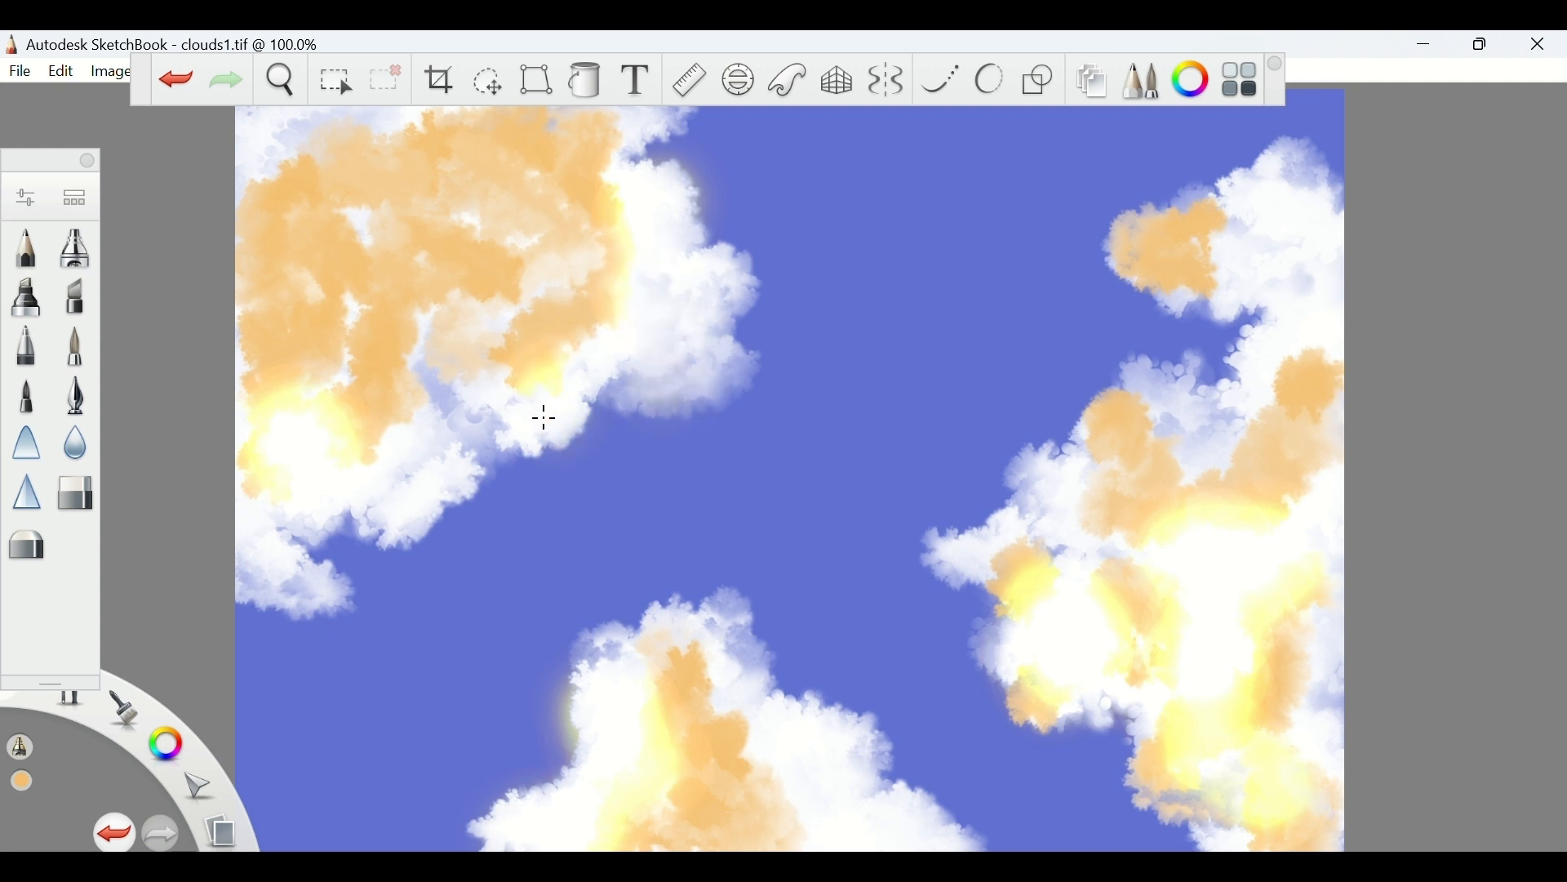
{"action": "left_click_drag", "start_coordinate": [451, 466], "coordinate": [406, 452]}
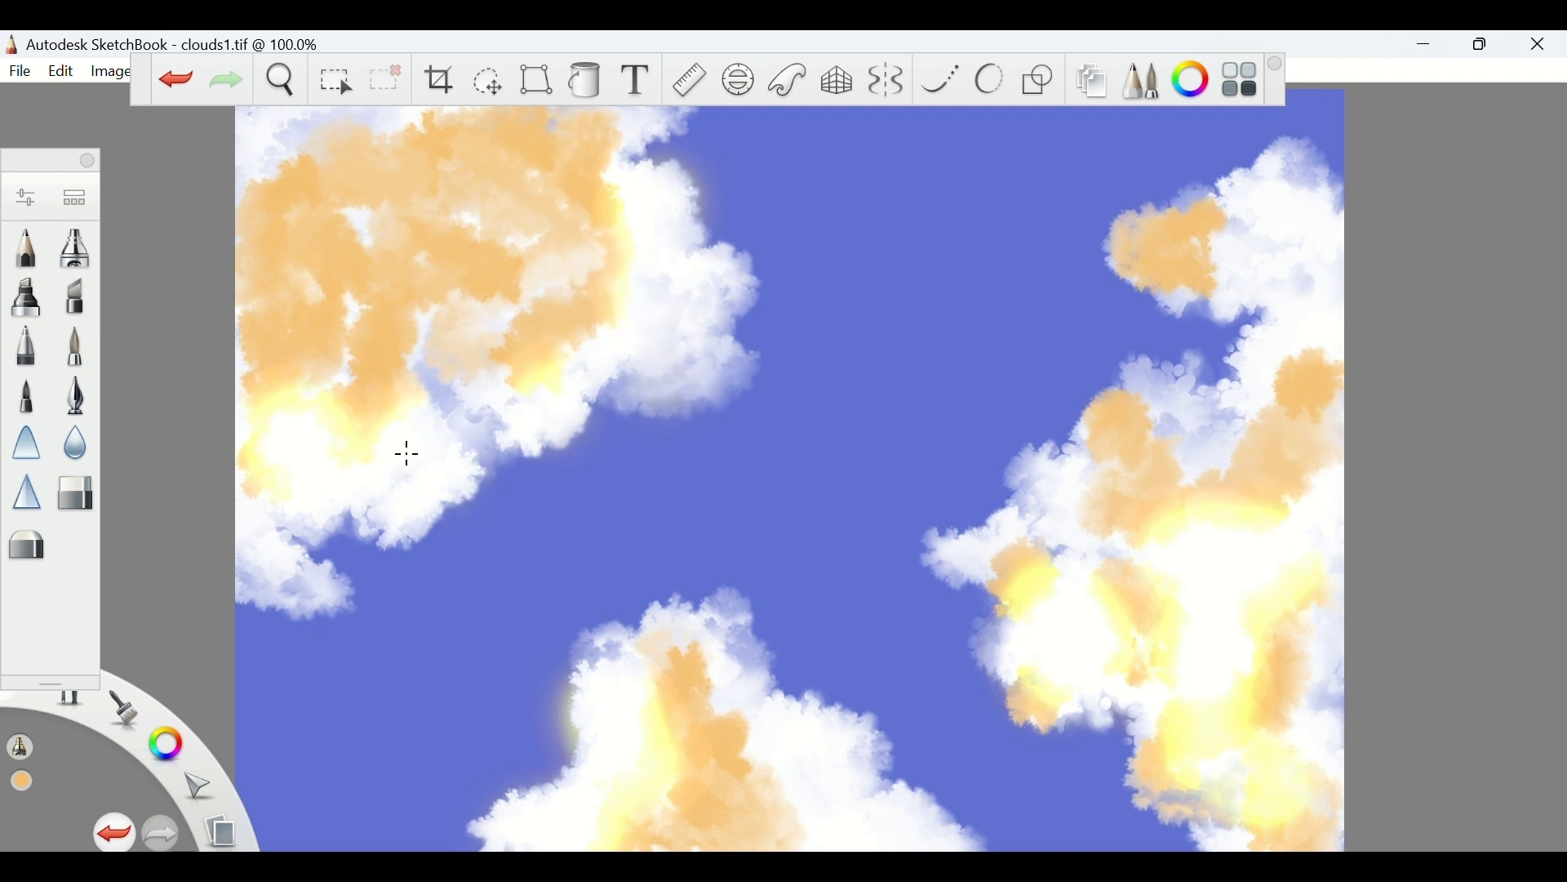
{"action": "left_click", "coordinate": [455, 360]}
{"action": "key", "text": "ctrl+z"}
{"action": "mouse_move", "coordinate": [449, 346]}
{"action": "left_mouse_down"}
{"action": "mouse_move", "coordinate": [452, 300]}
{"action": "mouse_move", "coordinate": [483, 270]}
{"action": "mouse_move", "coordinate": [411, 267]}
{"action": "left_mouse_up"}
Add glow to the right cloud's upper part and its small orange top lobe, undoing excess dabs
{"action": "left_click_drag", "start_coordinate": [1257, 506], "coordinate": [1298, 465]}
{"action": "key", "text": "ctrl+z"}
{"action": "left_click", "coordinate": [1162, 269]}
{"action": "key", "text": "ctrl+z"}
{"action": "mouse_move", "coordinate": [1153, 257]}
{"action": "left_mouse_down"}
{"action": "mouse_move", "coordinate": [1145, 235]}
{"action": "mouse_move", "coordinate": [1197, 279]}
{"action": "left_mouse_up"}
{"action": "left_click", "coordinate": [1194, 258]}
{"action": "key", "text": "ctrl+z"}
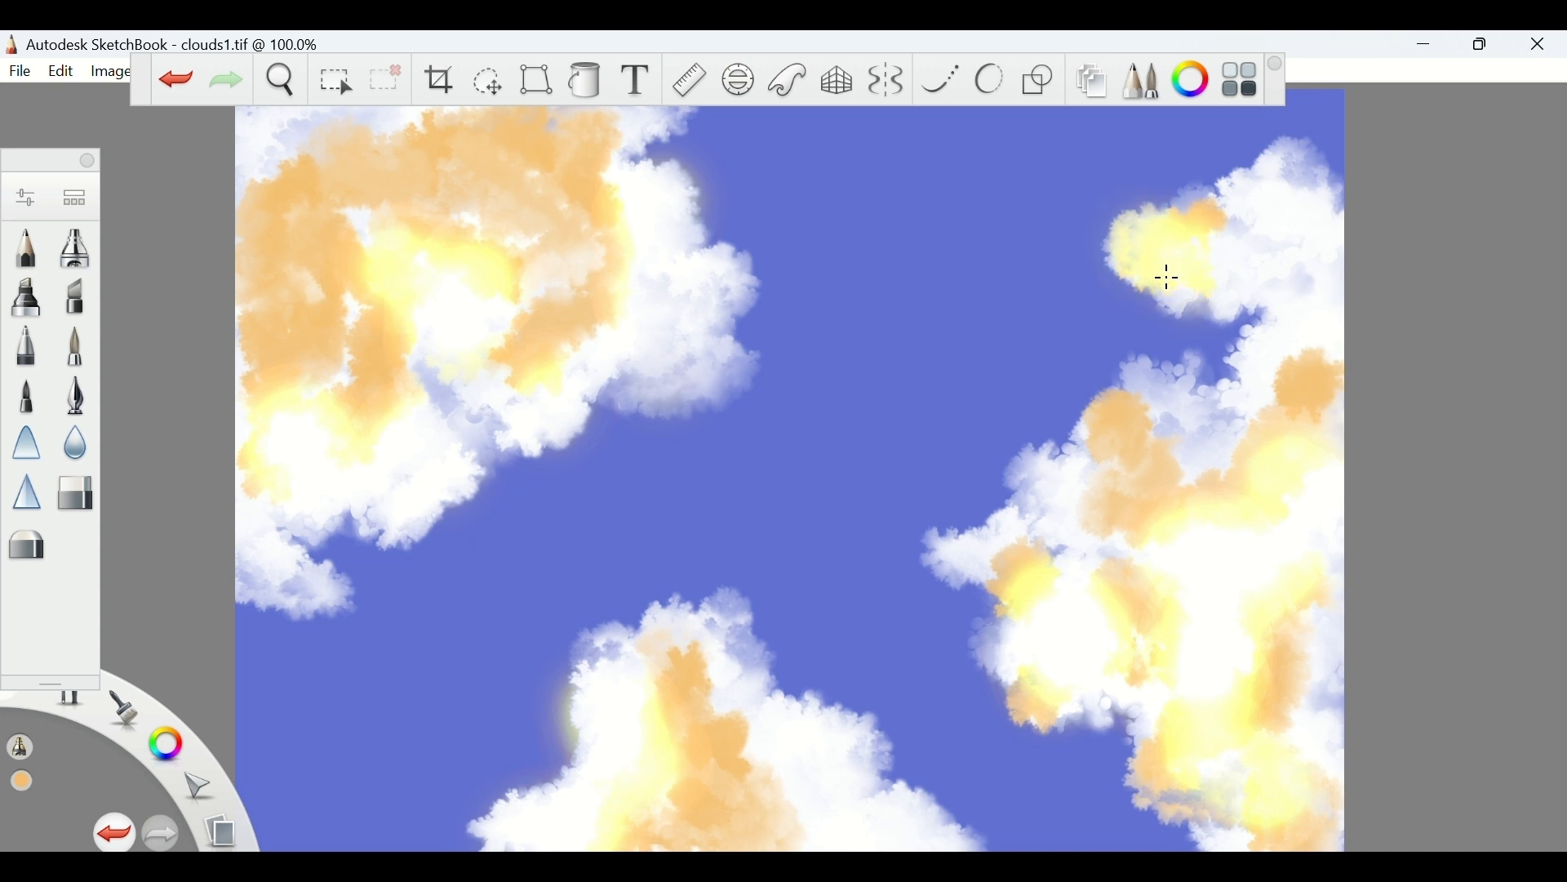
Select the Hair smudge brush from the Artist set and set its size to 46.7
{"action": "left_click", "coordinate": [73, 200]}
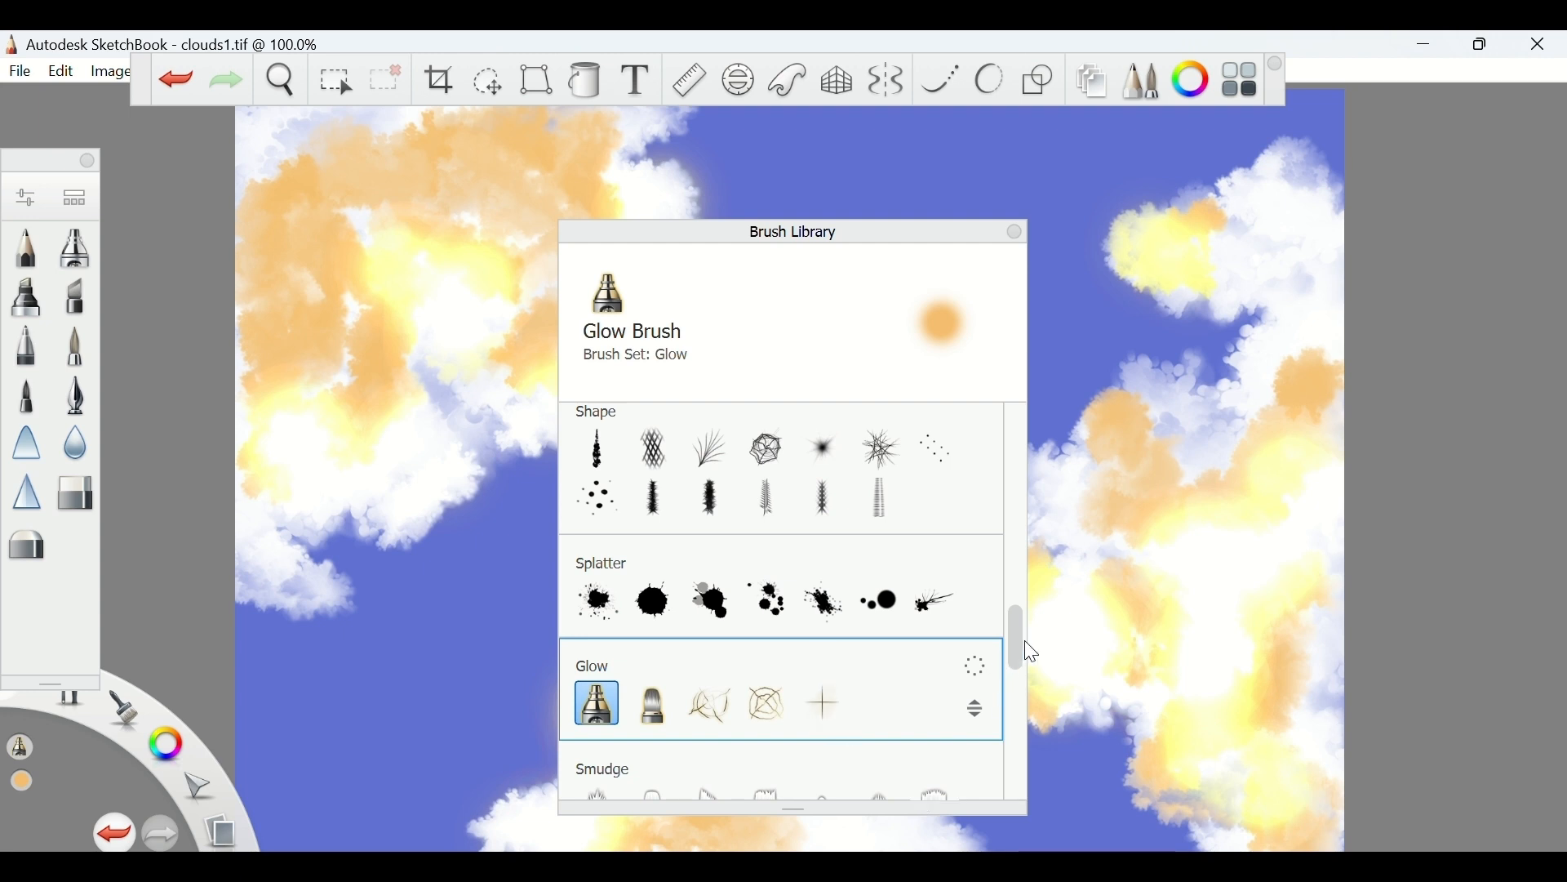
{"action": "left_click_drag", "start_coordinate": [1017, 633], "coordinate": [1020, 717]}
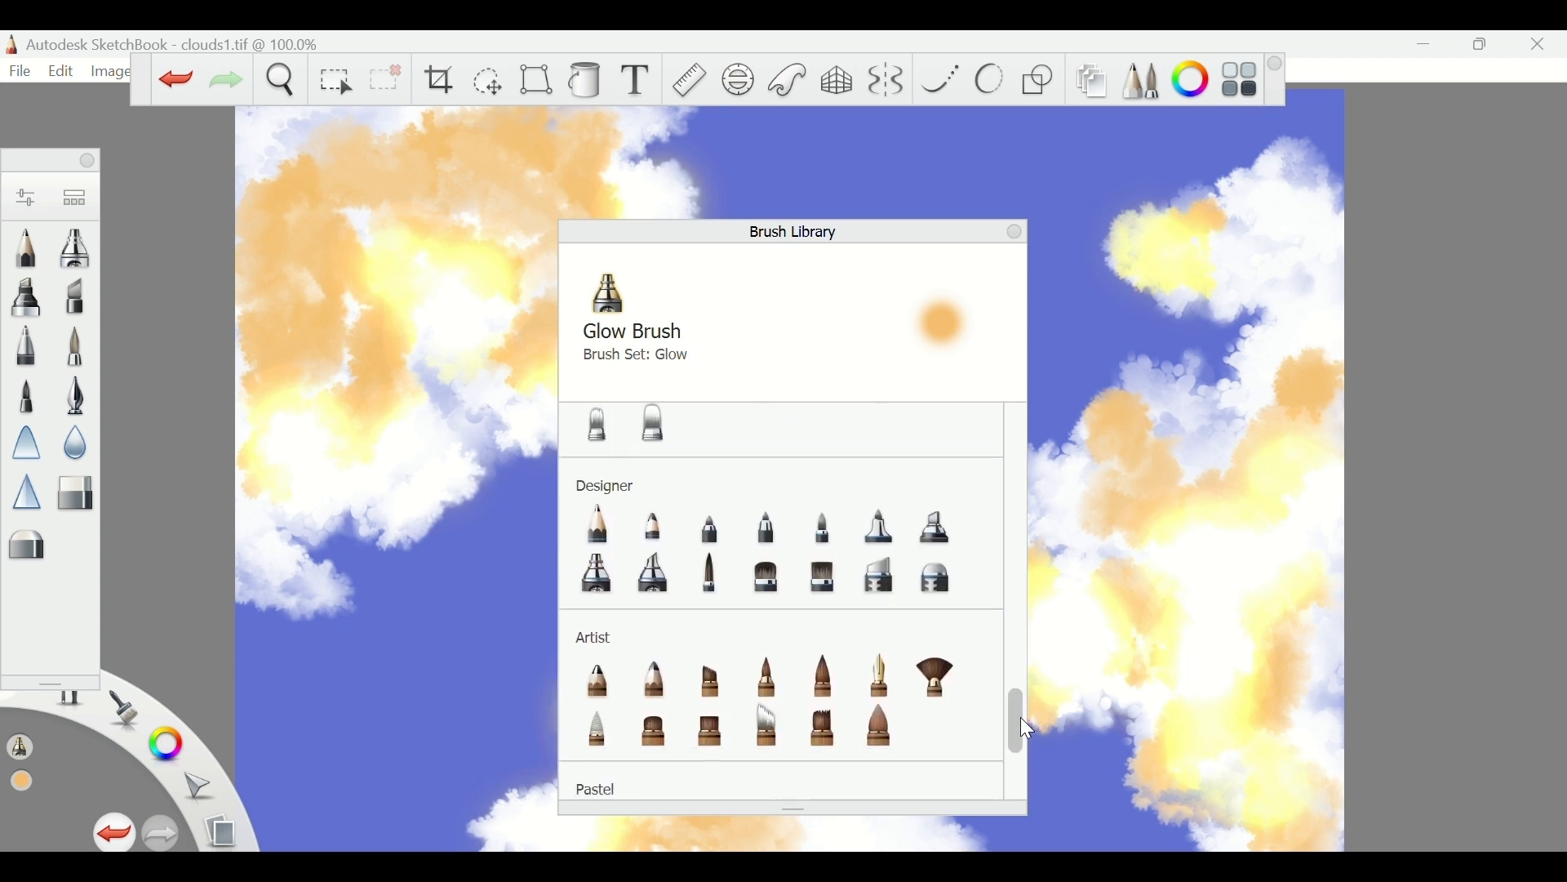
{"action": "double_click", "coordinate": [759, 719]}
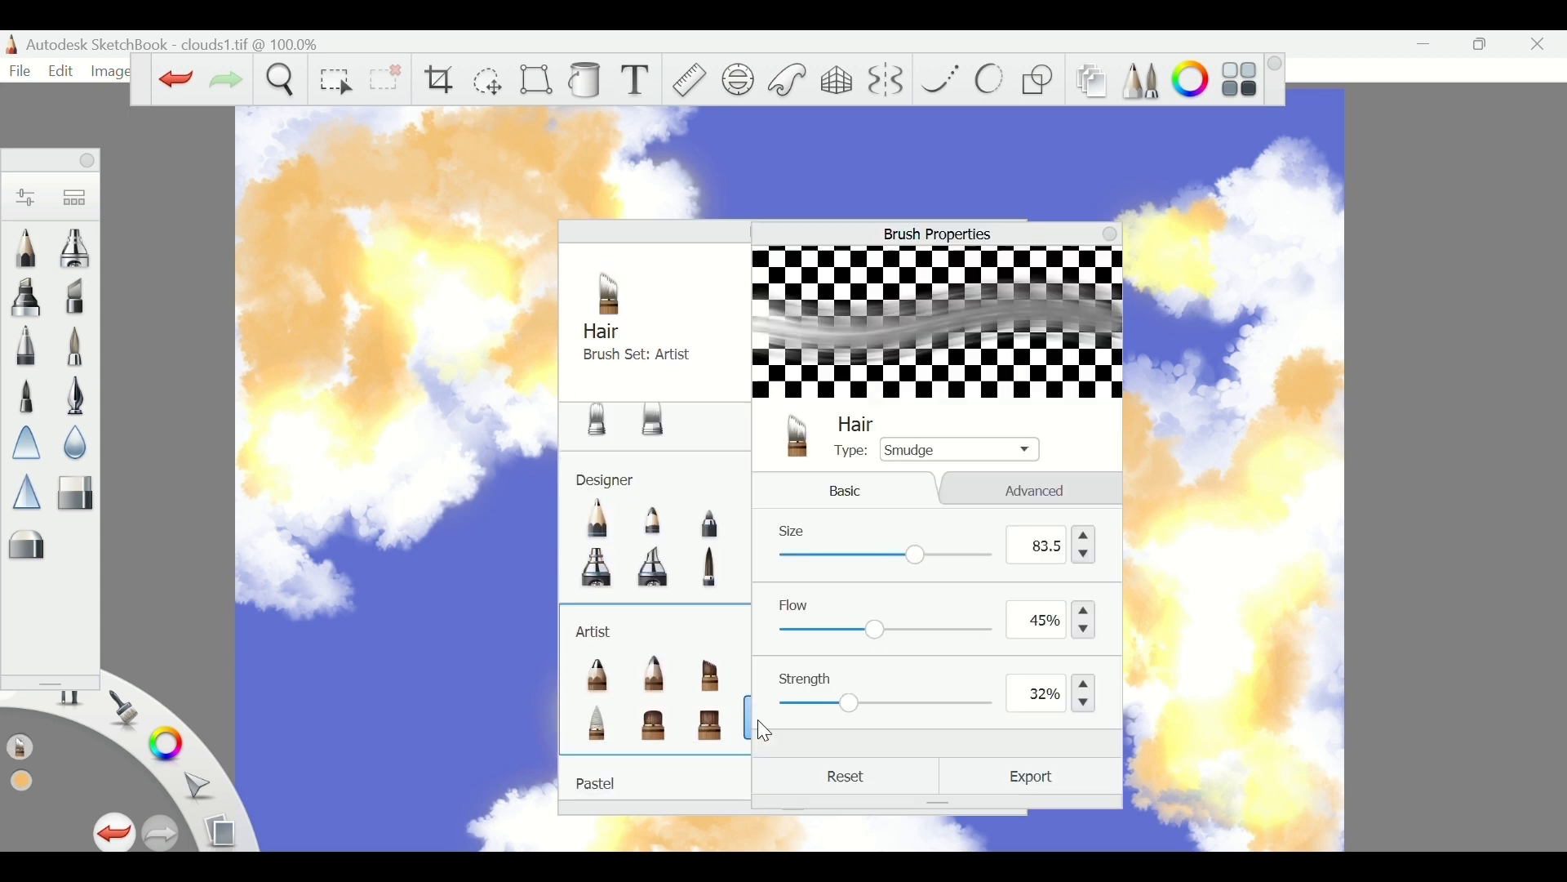
{"action": "left_click", "coordinate": [882, 563]}
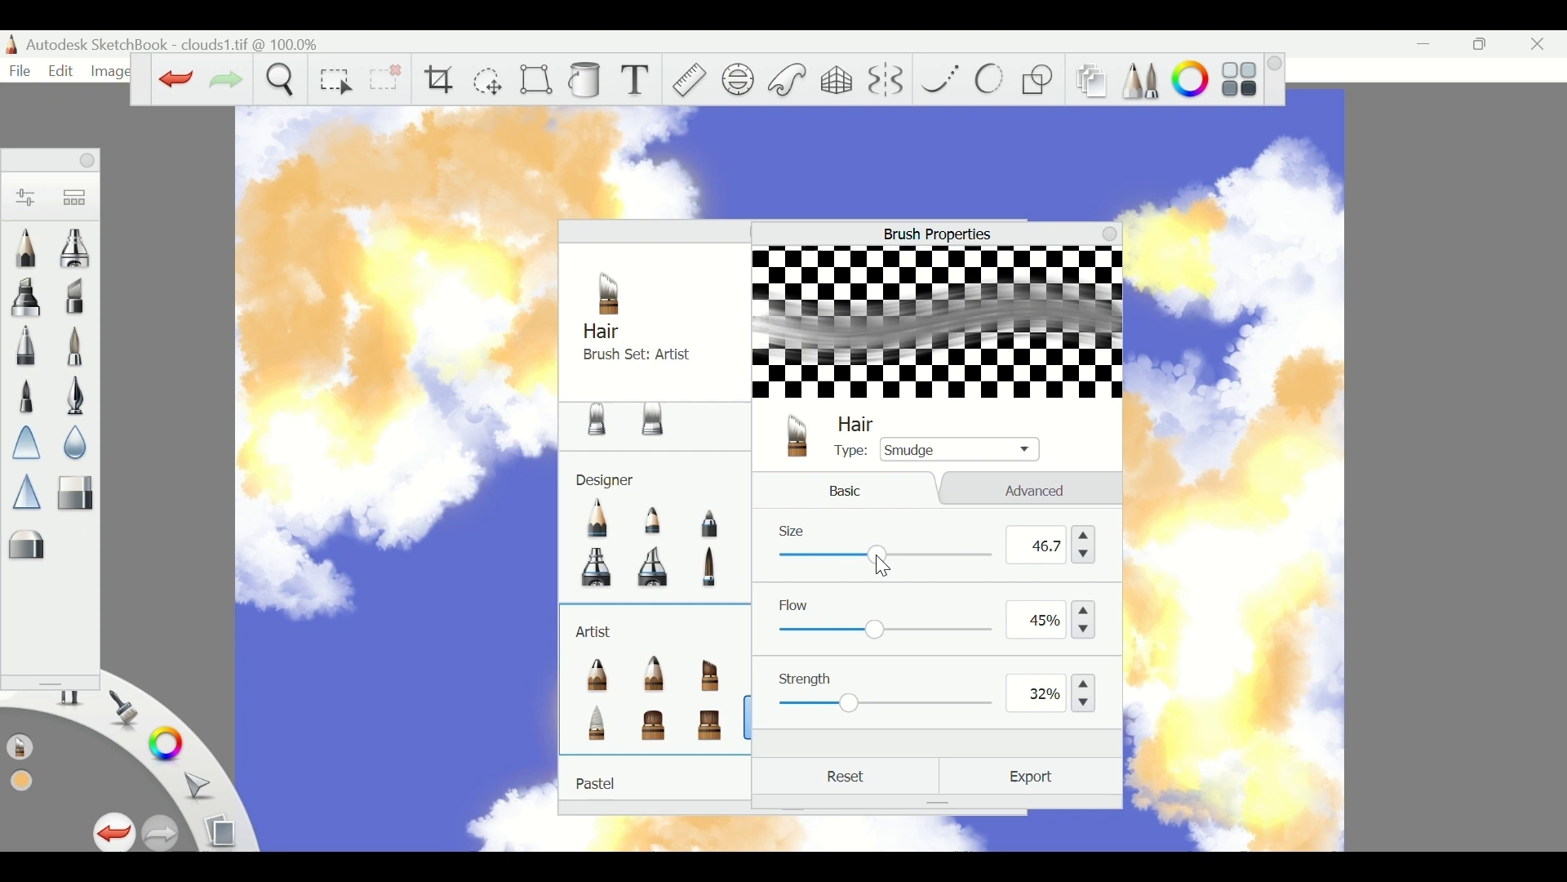
{"action": "left_click", "coordinate": [1115, 239]}
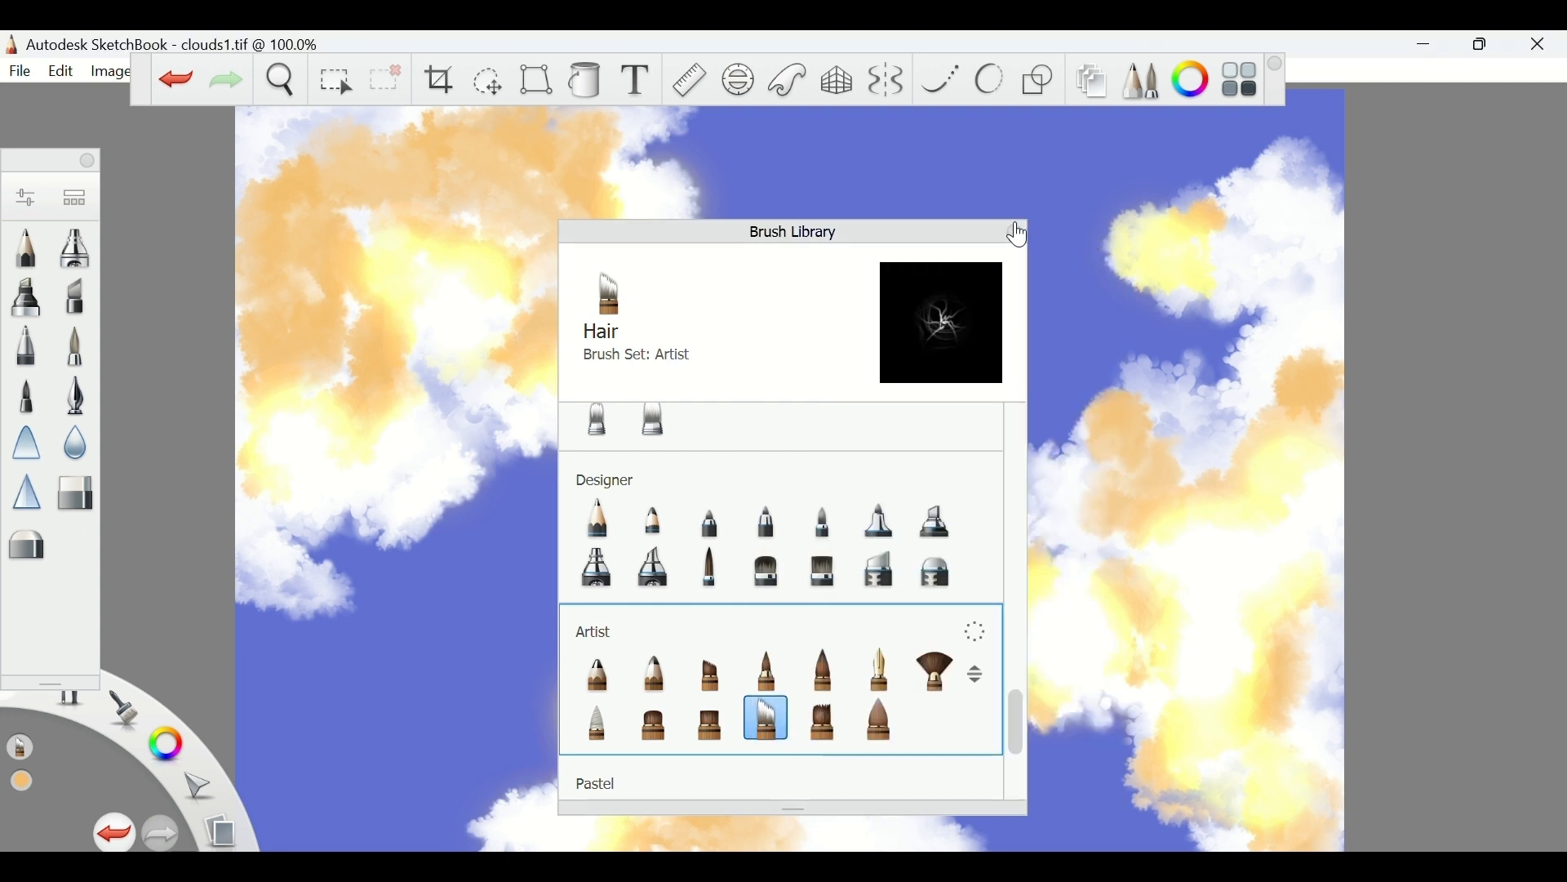
{"action": "left_click", "coordinate": [1014, 233]}
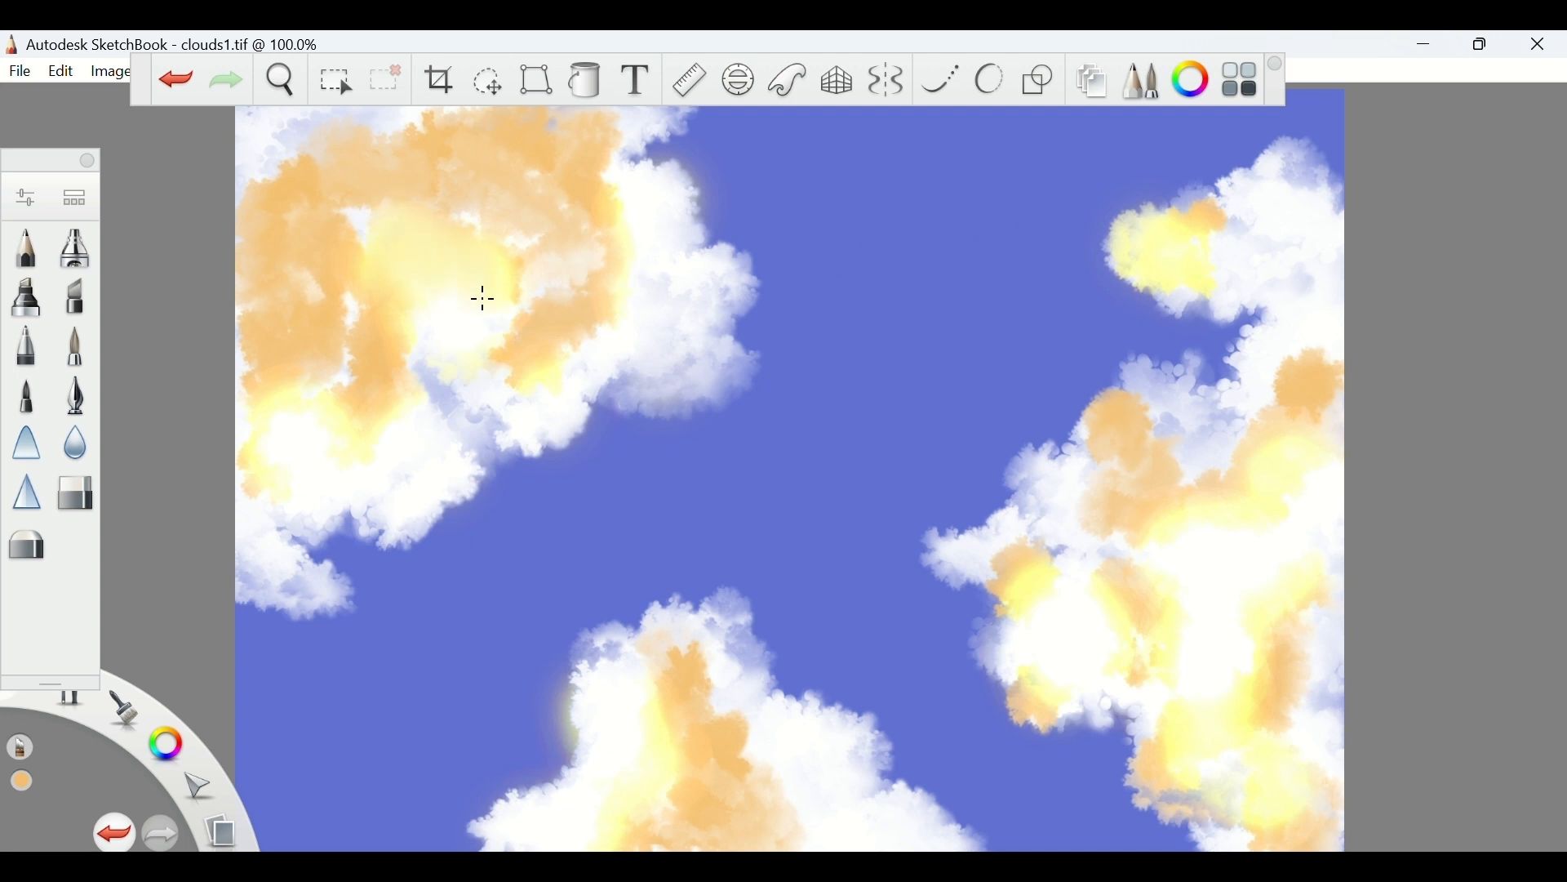
Smudge the orange and yellow together in the center and along the left side of the upper-left cloud
{"action": "left_click_drag", "start_coordinate": [513, 323], "coordinate": [276, 430]}
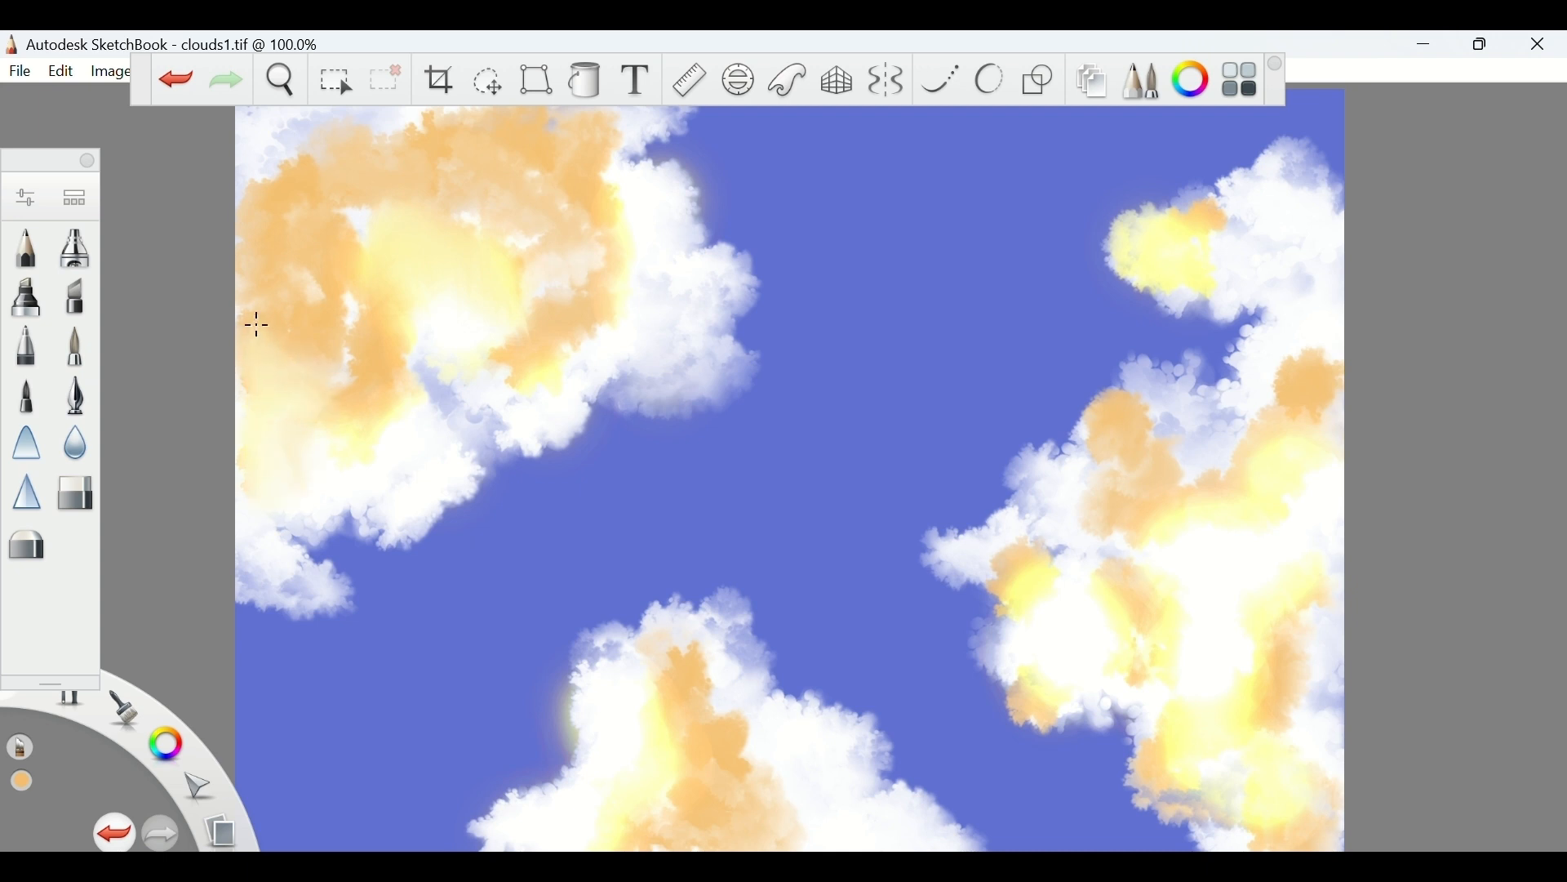
{"action": "left_click_drag", "start_coordinate": [278, 315], "coordinate": [335, 305]}
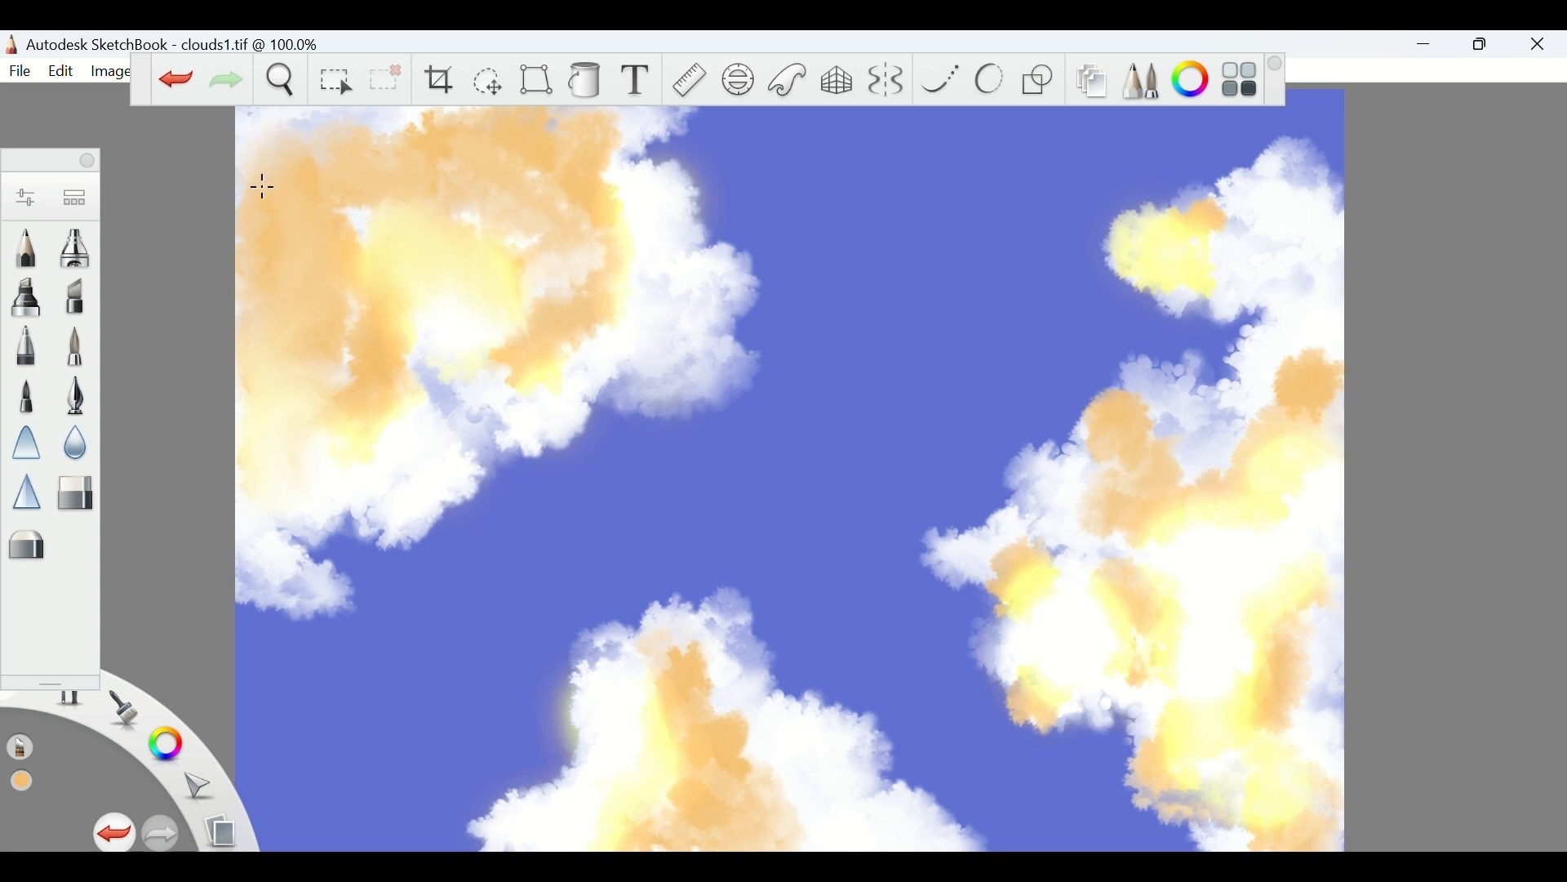
Set the Hair brush size to 71.9 and blend the upper-left cloud's top, right side and remaining orange patches
{"action": "left_click", "coordinate": [25, 196]}
{"action": "left_click", "coordinate": [905, 557]}
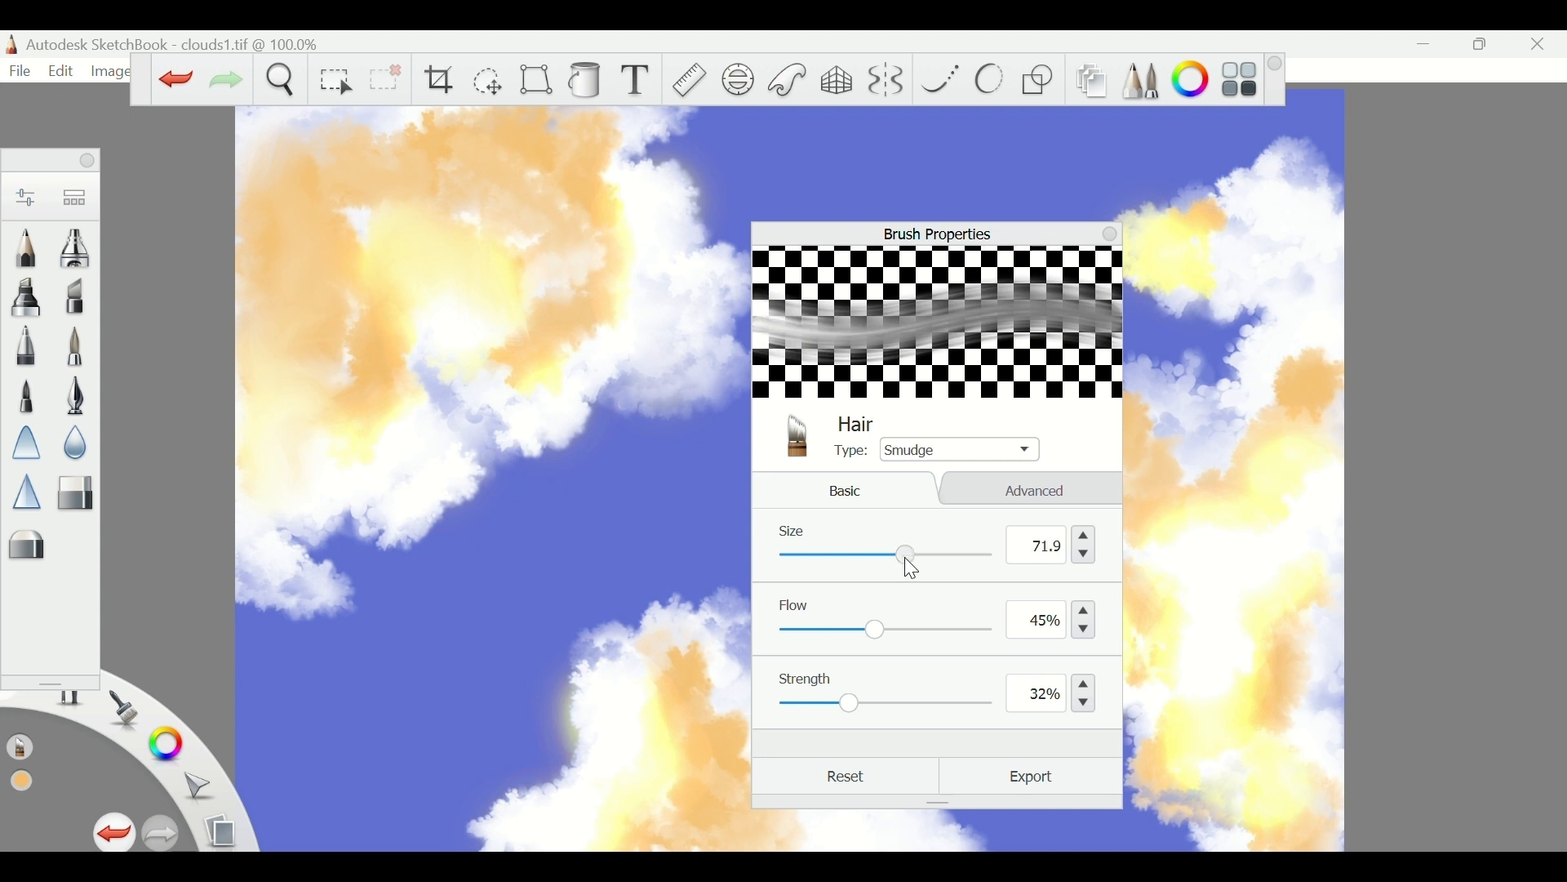
{"action": "left_click", "coordinate": [1109, 234]}
{"action": "mouse_move", "coordinate": [505, 233]}
{"action": "left_mouse_down"}
{"action": "mouse_move", "coordinate": [585, 248]}
{"action": "mouse_move", "coordinate": [646, 237]}
{"action": "mouse_move", "coordinate": [669, 206]}
{"action": "mouse_move", "coordinate": [607, 204]}
{"action": "mouse_move", "coordinate": [613, 115]}
{"action": "left_mouse_up"}
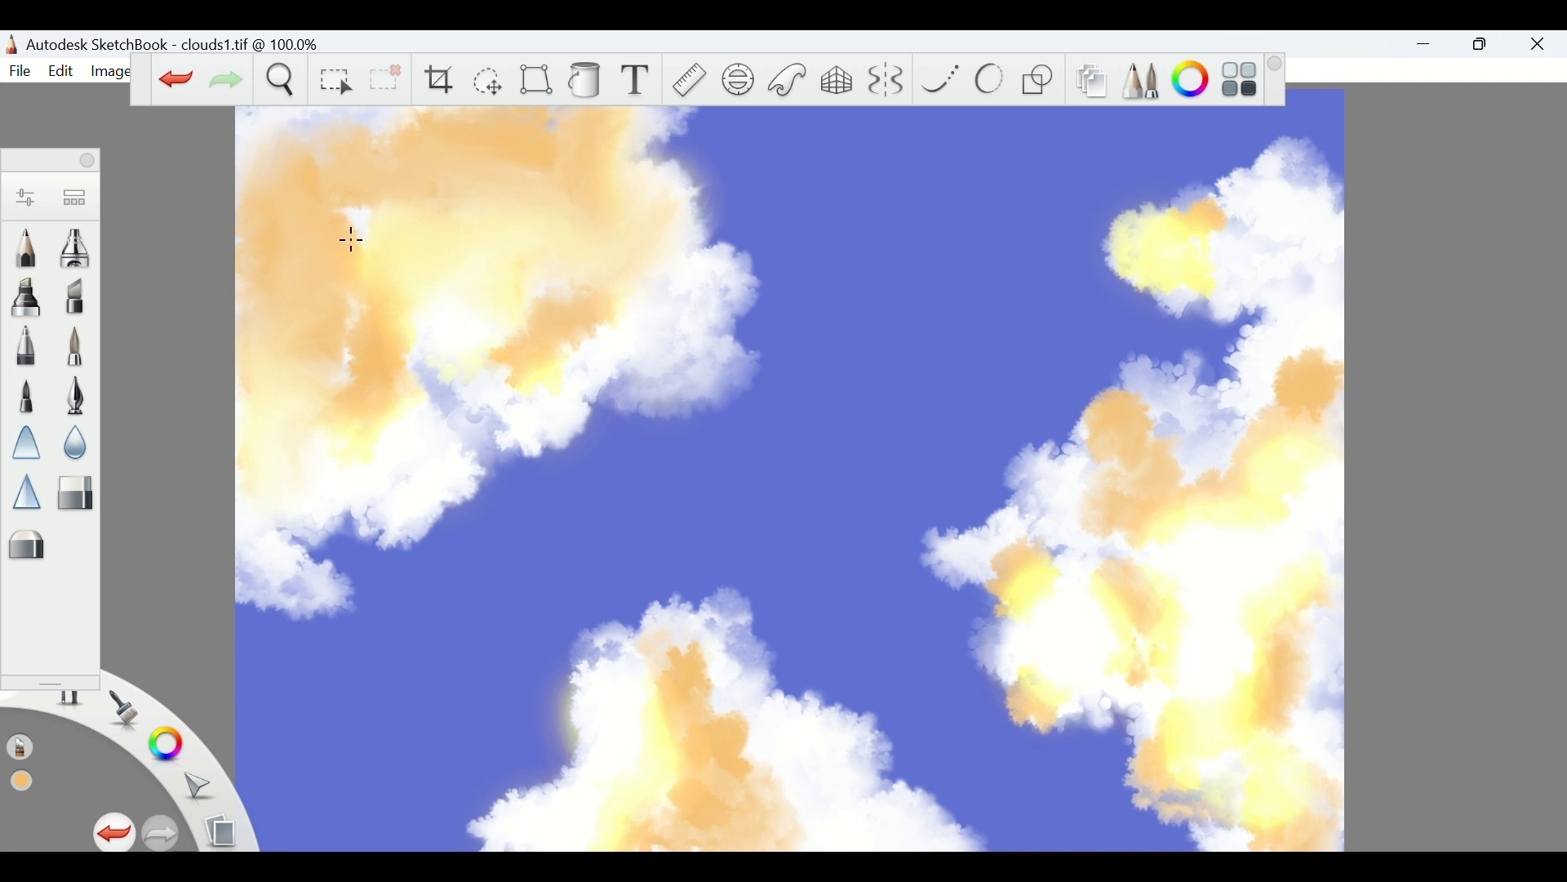
{"action": "mouse_move", "coordinate": [423, 325]}
{"action": "left_mouse_down"}
{"action": "mouse_move", "coordinate": [385, 399]}
{"action": "mouse_move", "coordinate": [427, 441]}
{"action": "left_mouse_up"}
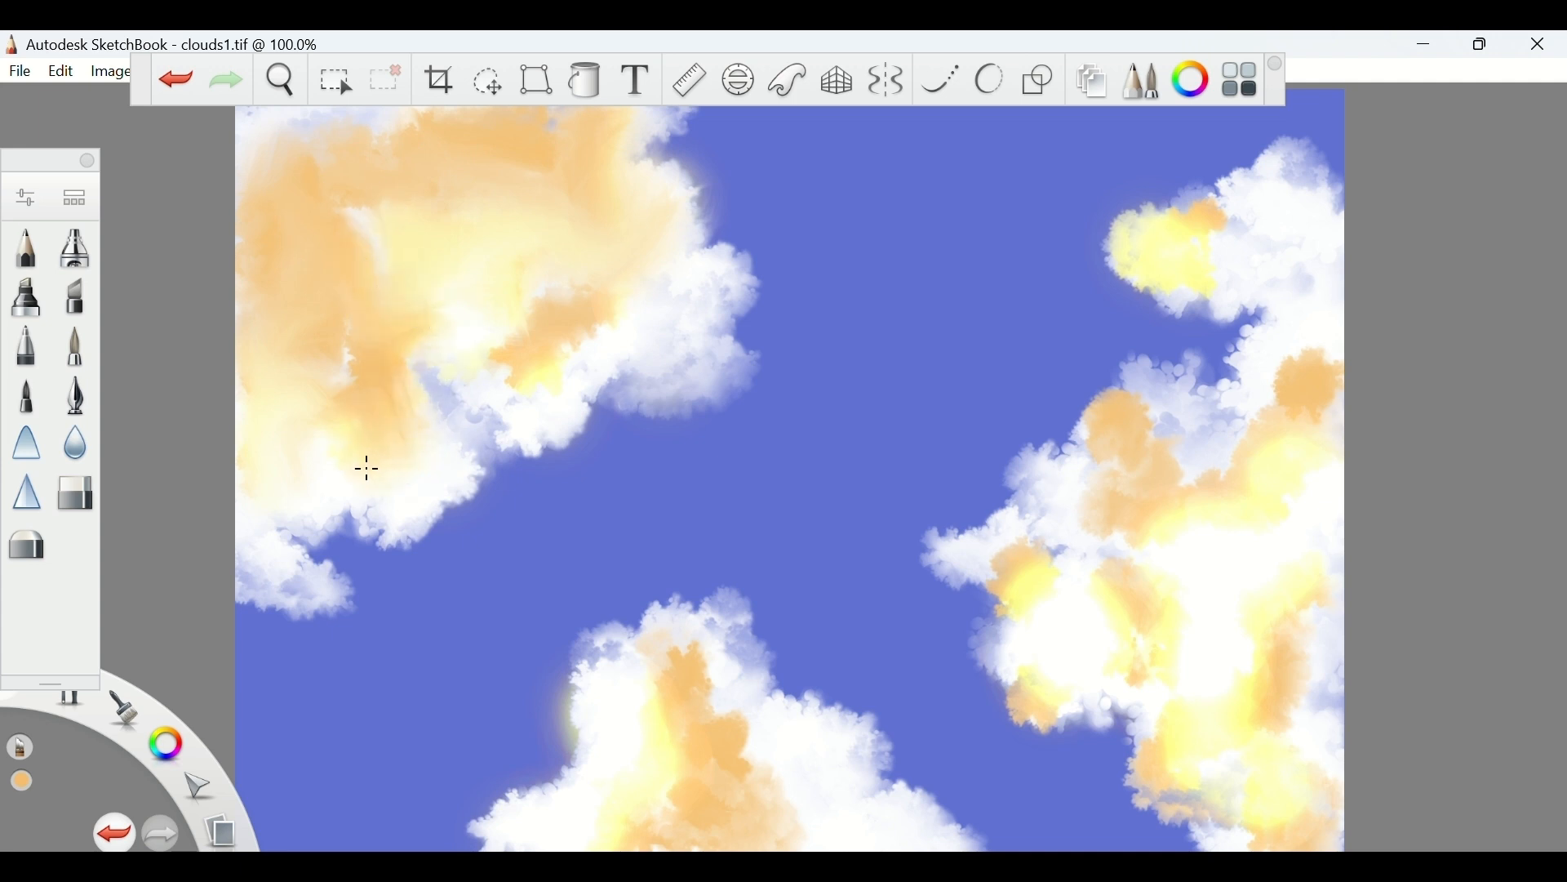
{"action": "left_click_drag", "start_coordinate": [514, 371], "coordinate": [584, 340]}
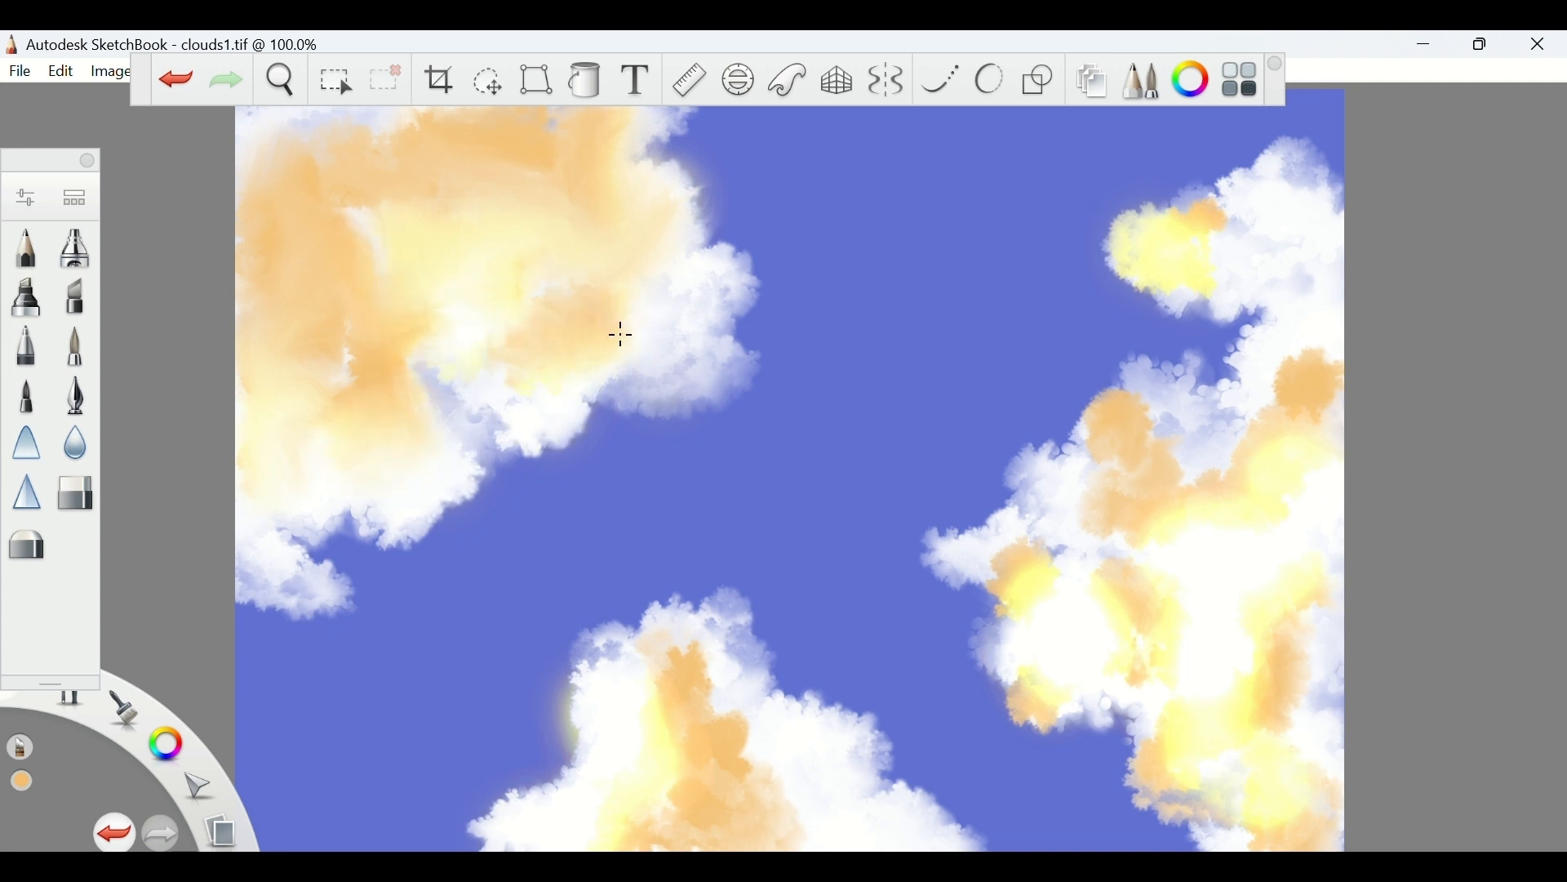
Smudge the orange and yellow patches together in the bottom cloud, the right cloud and its upper lobe with the Hair brush
{"action": "mouse_move", "coordinate": [669, 703]}
{"action": "left_mouse_down"}
{"action": "mouse_move", "coordinate": [634, 738]}
{"action": "mouse_move", "coordinate": [646, 727]}
{"action": "mouse_move", "coordinate": [627, 697]}
{"action": "mouse_move", "coordinate": [608, 744]}
{"action": "mouse_move", "coordinate": [662, 771]}
{"action": "mouse_move", "coordinate": [661, 809]}
{"action": "mouse_move", "coordinate": [624, 813]}
{"action": "mouse_move", "coordinate": [637, 846]}
{"action": "mouse_move", "coordinate": [701, 810]}
{"action": "mouse_move", "coordinate": [675, 745]}
{"action": "mouse_move", "coordinate": [722, 730]}
{"action": "mouse_move", "coordinate": [812, 830]}
{"action": "mouse_move", "coordinate": [794, 847]}
{"action": "mouse_move", "coordinate": [843, 826]}
{"action": "mouse_move", "coordinate": [706, 668]}
{"action": "left_mouse_up"}
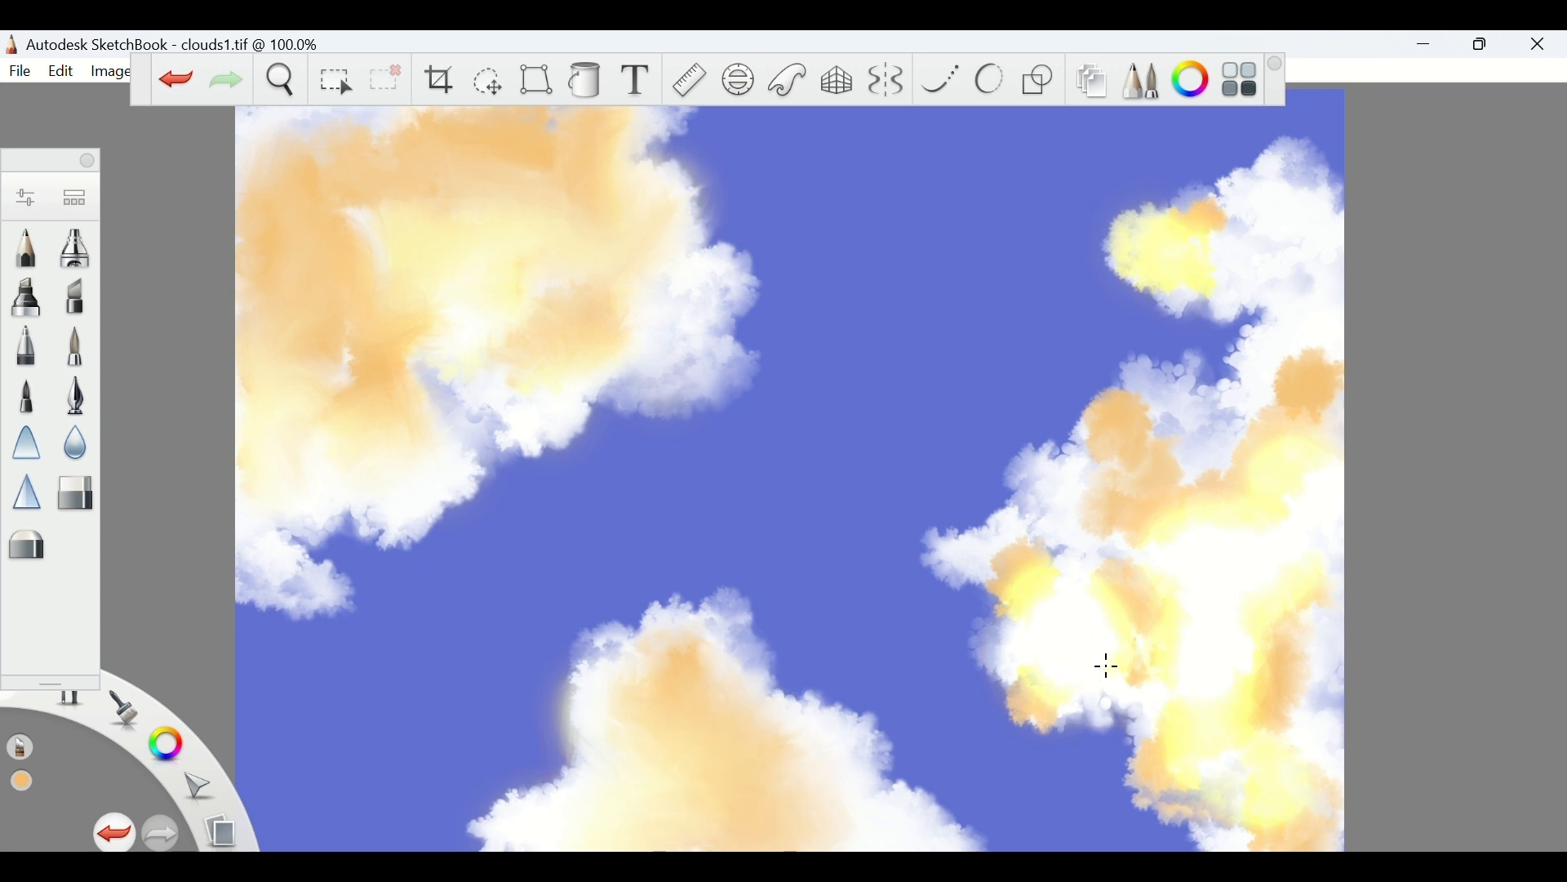
{"action": "mouse_move", "coordinate": [1105, 666]}
{"action": "left_mouse_down"}
{"action": "mouse_move", "coordinate": [1103, 574]}
{"action": "mouse_move", "coordinate": [1037, 601]}
{"action": "mouse_move", "coordinate": [1021, 570]}
{"action": "mouse_move", "coordinate": [1112, 537]}
{"action": "mouse_move", "coordinate": [1067, 515]}
{"action": "mouse_move", "coordinate": [1013, 561]}
{"action": "mouse_move", "coordinate": [981, 578]}
{"action": "mouse_move", "coordinate": [976, 564]}
{"action": "mouse_move", "coordinate": [1067, 521]}
{"action": "mouse_move", "coordinate": [1127, 454]}
{"action": "left_mouse_up"}
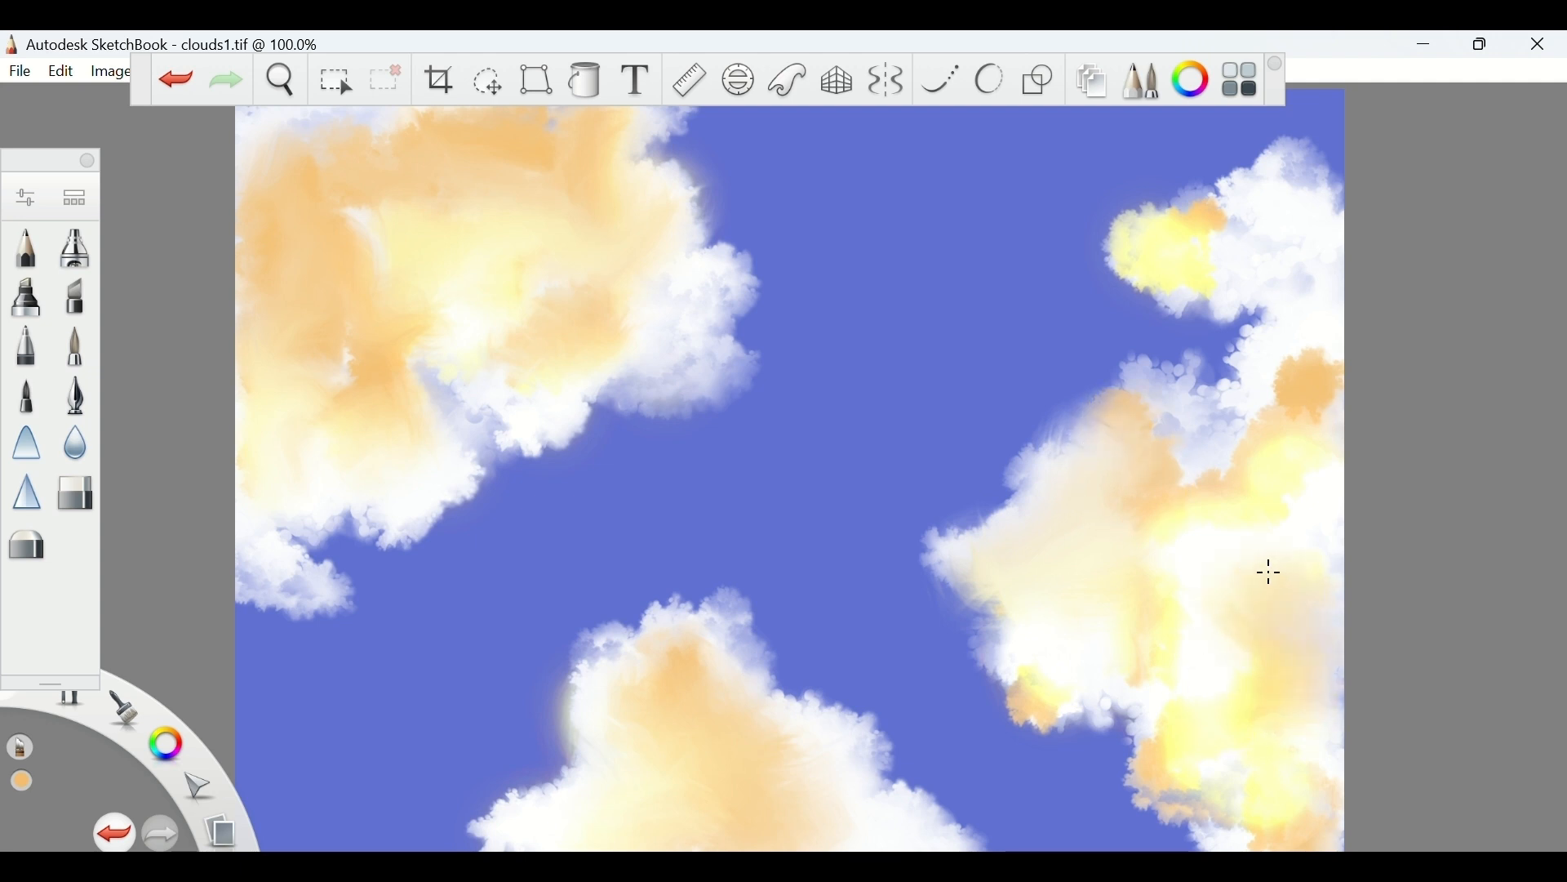
{"action": "mouse_move", "coordinate": [1268, 572]}
{"action": "left_mouse_down"}
{"action": "mouse_move", "coordinate": [1222, 531]}
{"action": "mouse_move", "coordinate": [1301, 525]}
{"action": "mouse_move", "coordinate": [1281, 541]}
{"action": "mouse_move", "coordinate": [1219, 483]}
{"action": "mouse_move", "coordinate": [1275, 464]}
{"action": "mouse_move", "coordinate": [1309, 476]}
{"action": "mouse_move", "coordinate": [1315, 395]}
{"action": "left_mouse_up"}
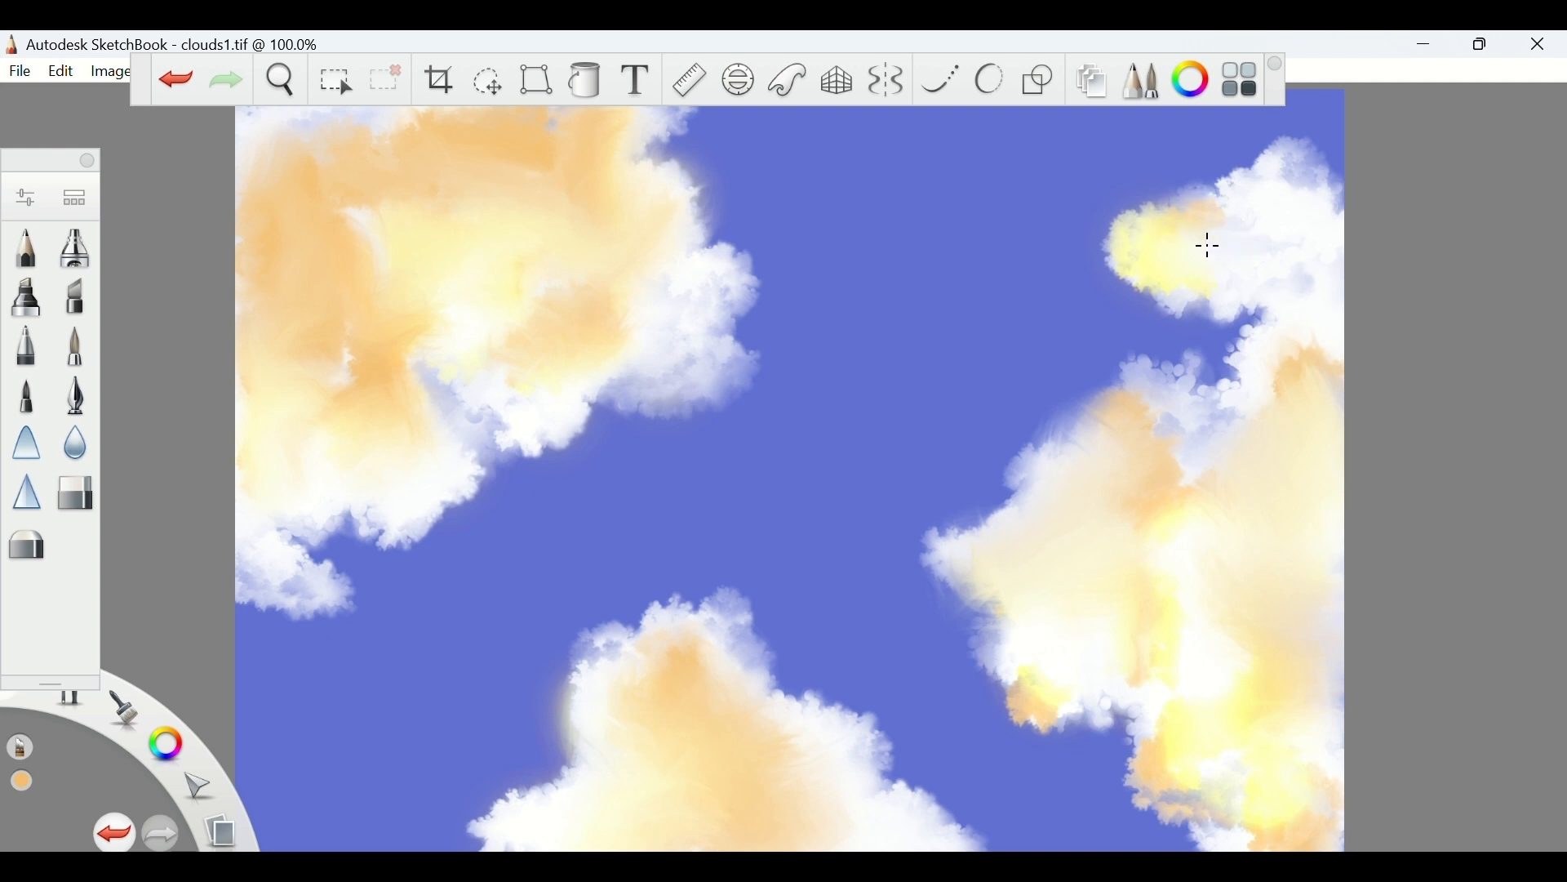
{"action": "mouse_move", "coordinate": [1176, 763]}
{"action": "left_mouse_down"}
{"action": "mouse_move", "coordinate": [1259, 786]}
{"action": "mouse_move", "coordinate": [1260, 826]}
{"action": "mouse_move", "coordinate": [1333, 835]}
{"action": "left_mouse_up"}
{"action": "left_click_drag", "start_coordinate": [1173, 686], "coordinate": [1092, 696]}
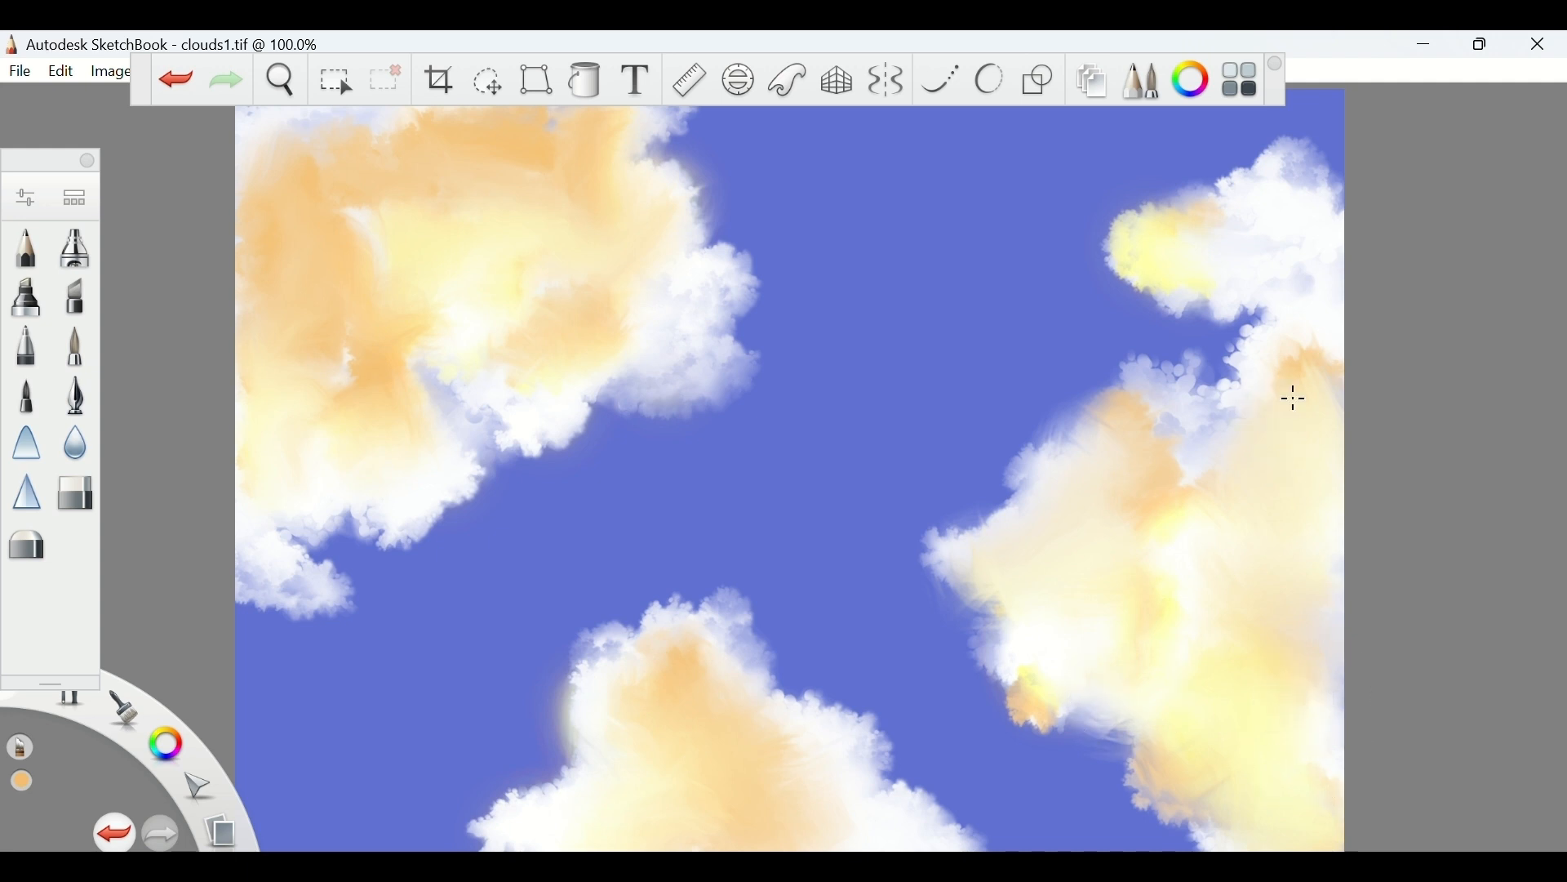
{"action": "left_click", "coordinate": [1156, 565]}
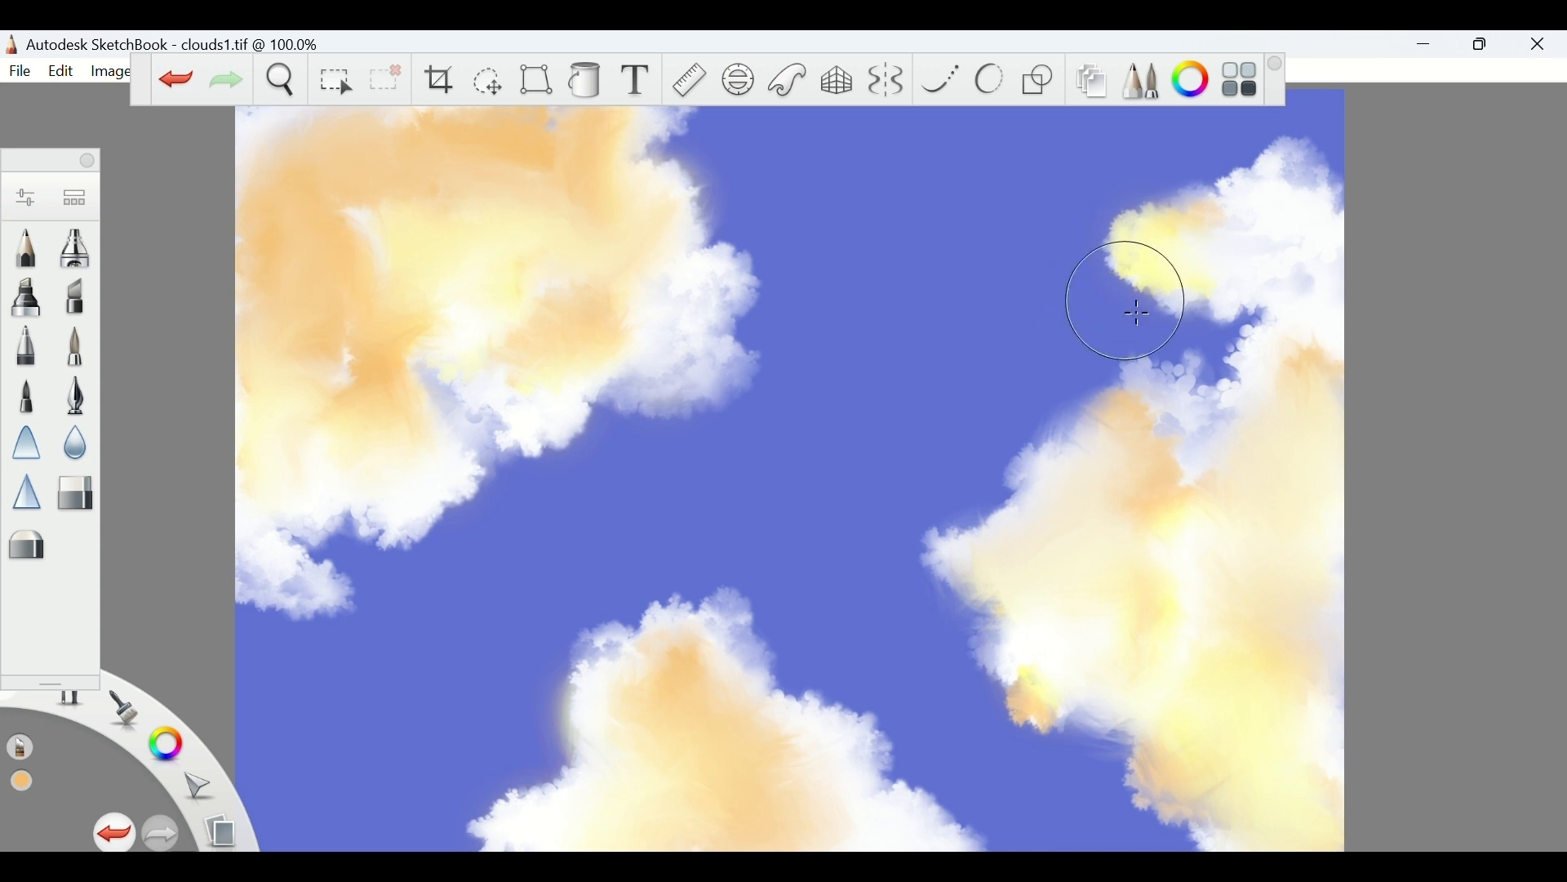
{"action": "left_click_drag", "start_coordinate": [1174, 238], "coordinate": [1210, 228]}
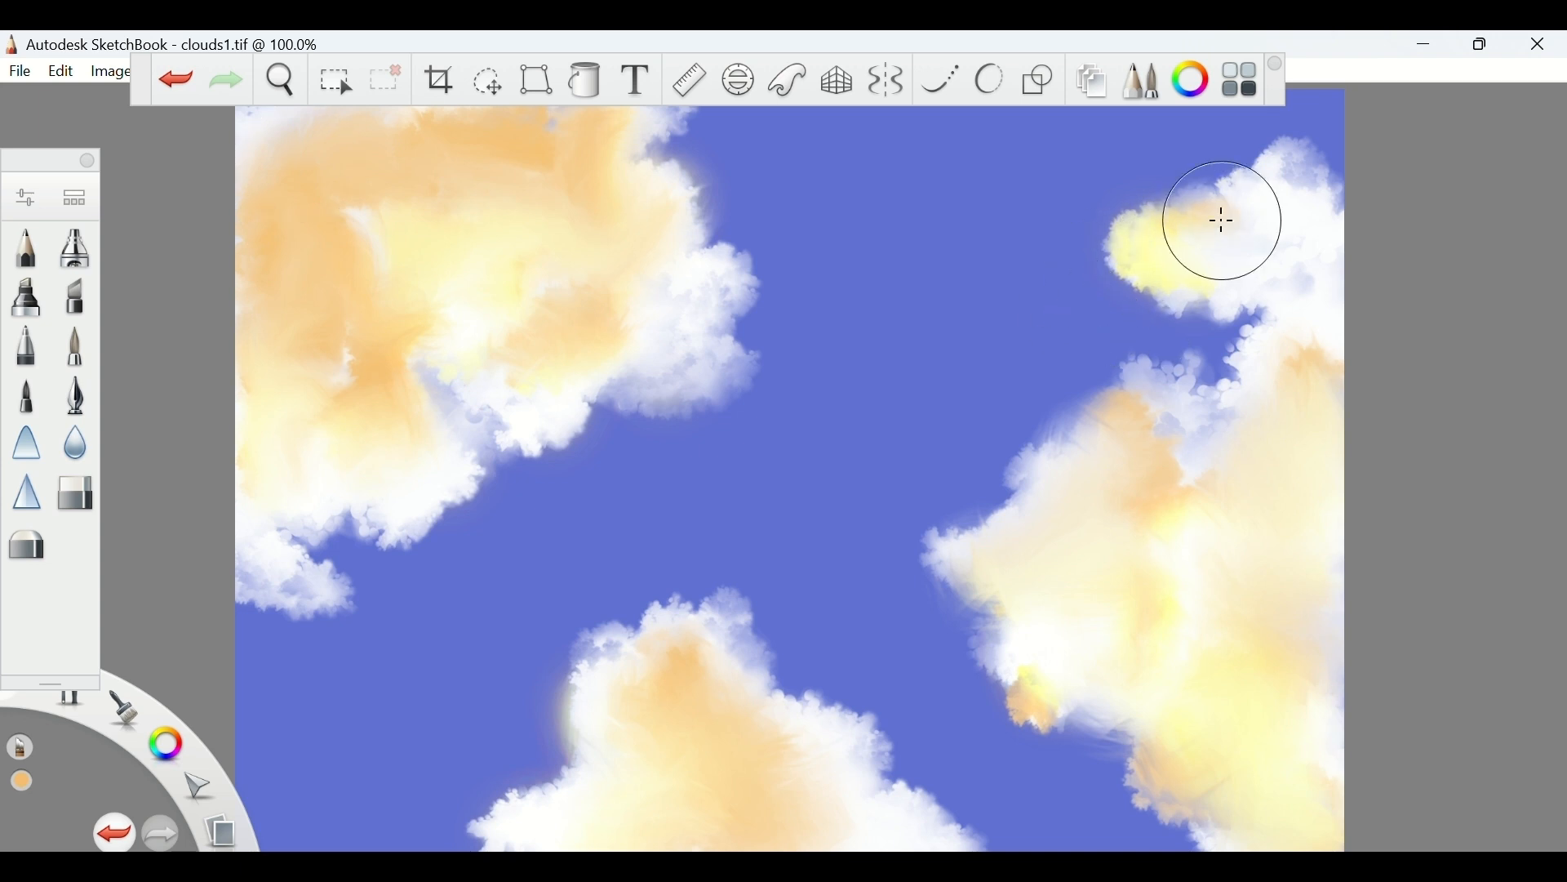
Make Layer4 the active layer and select the Salty Watercolor brush from the Artist set
{"action": "left_click", "coordinate": [1092, 80]}
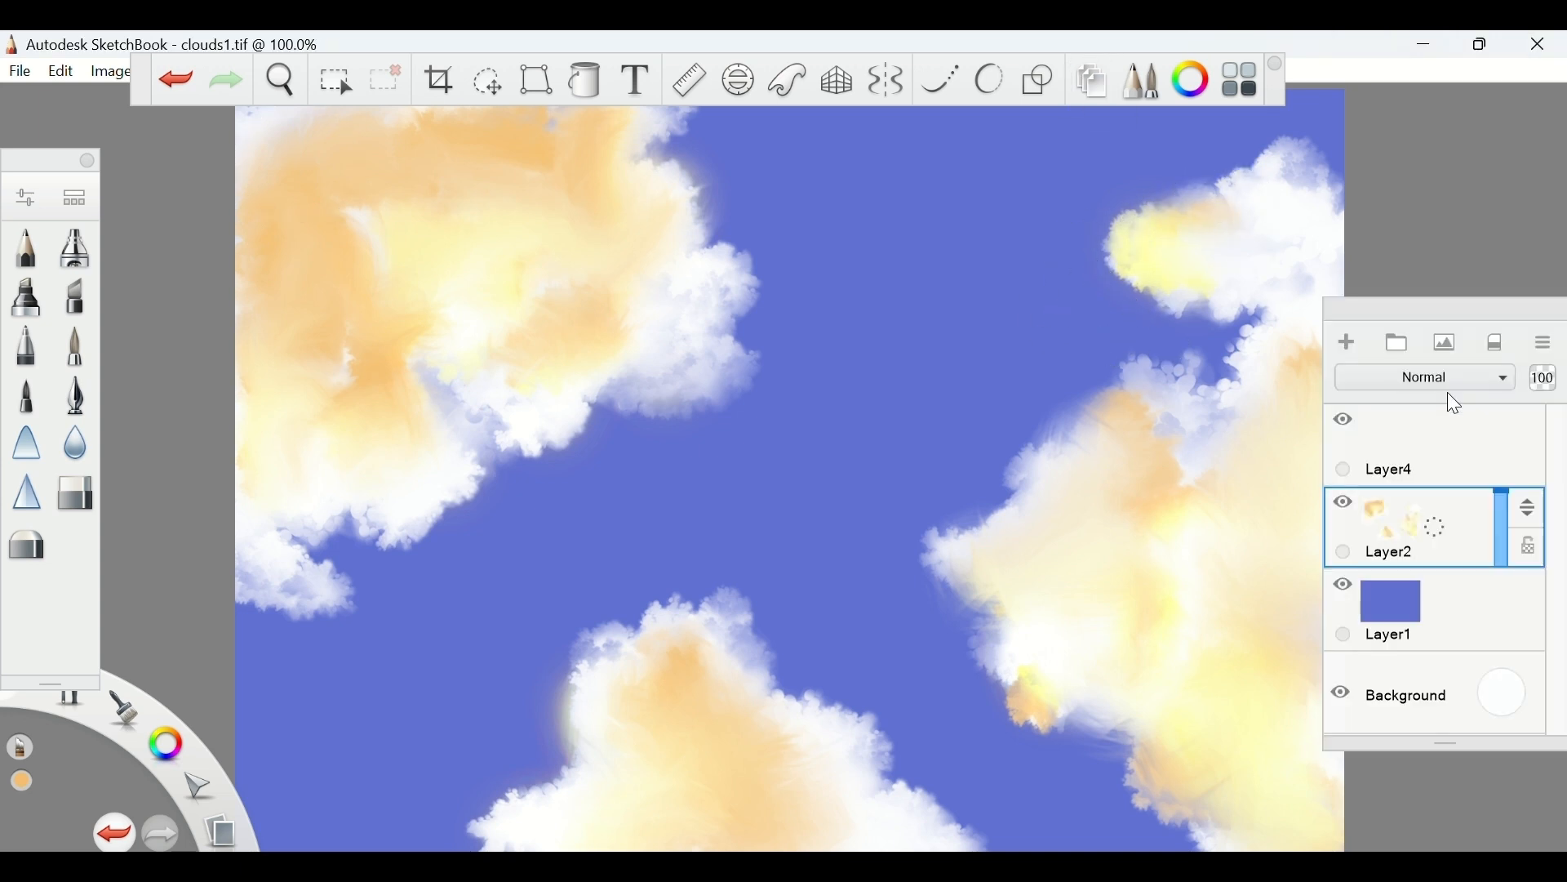
{"action": "left_click", "coordinate": [1455, 418]}
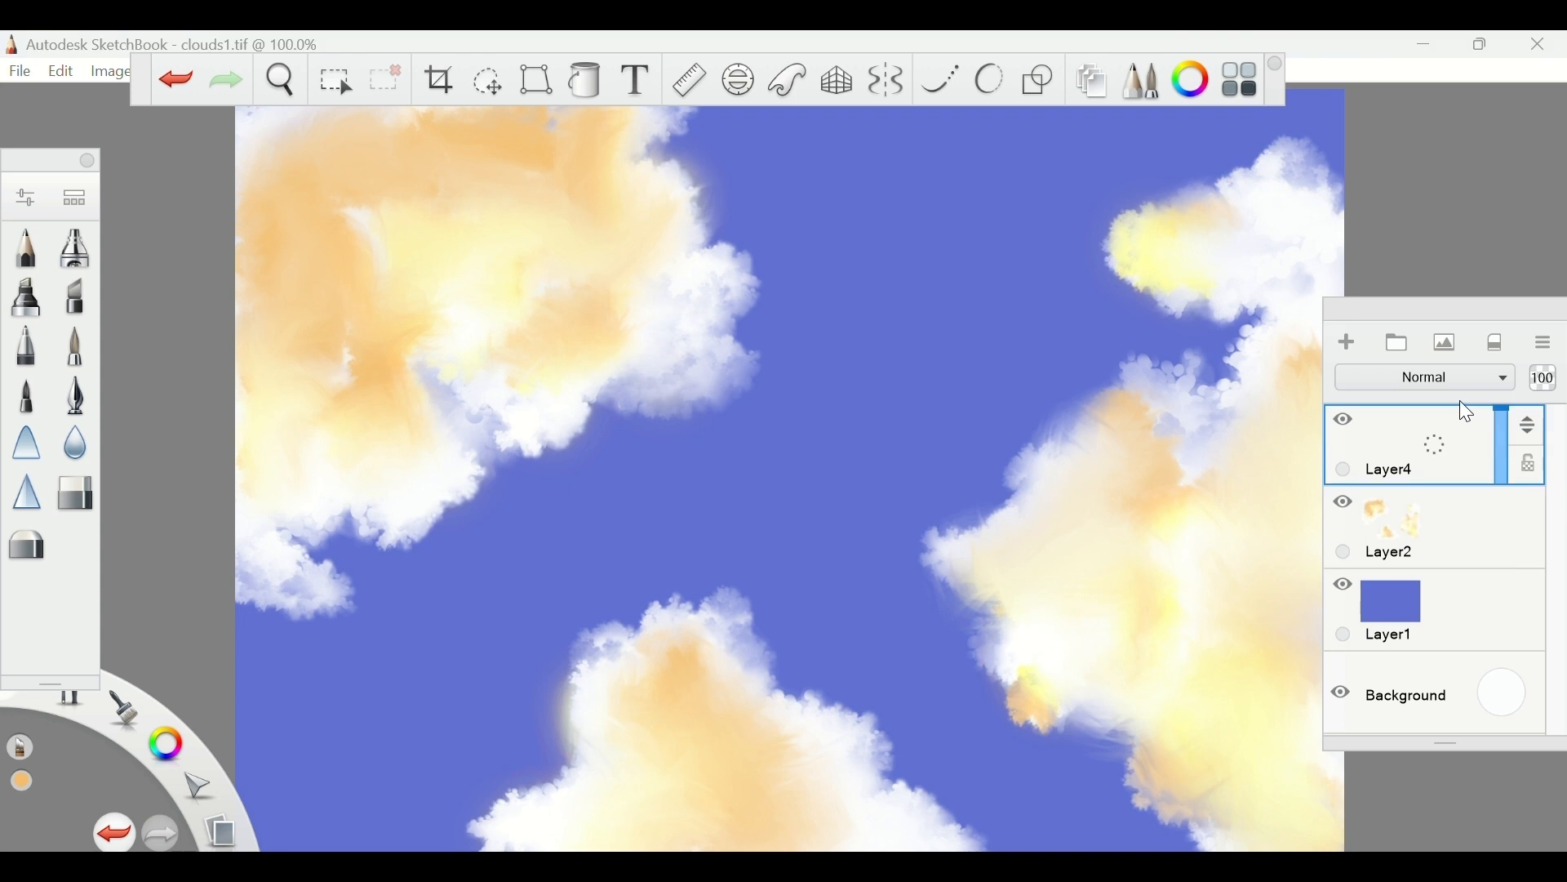
{"action": "left_click", "coordinate": [1557, 311]}
{"action": "left_click", "coordinate": [75, 198]}
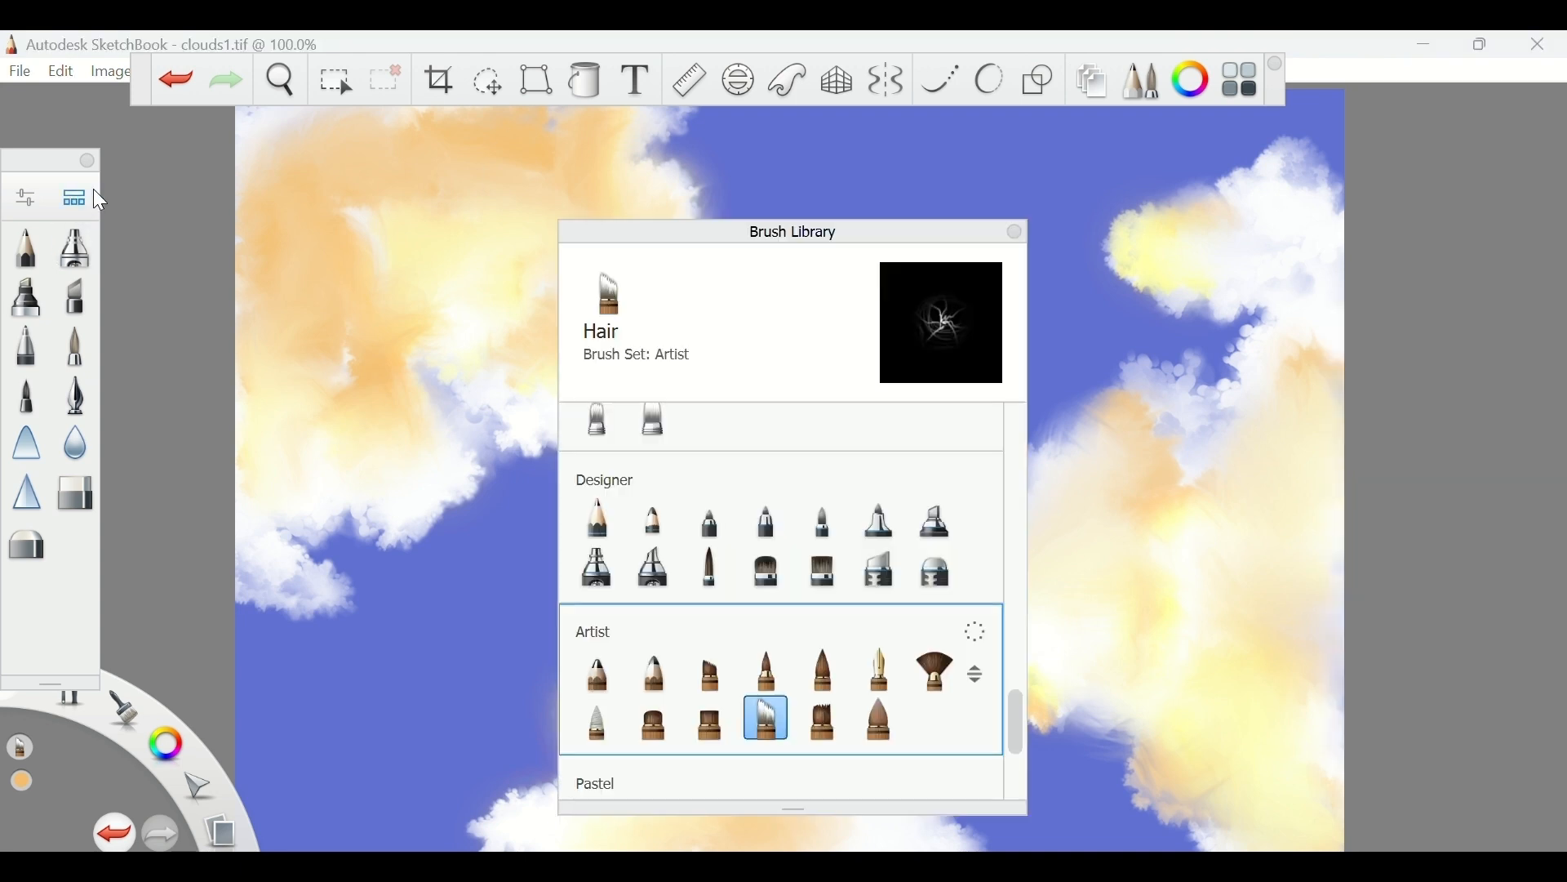
{"action": "double_click", "coordinate": [928, 682]}
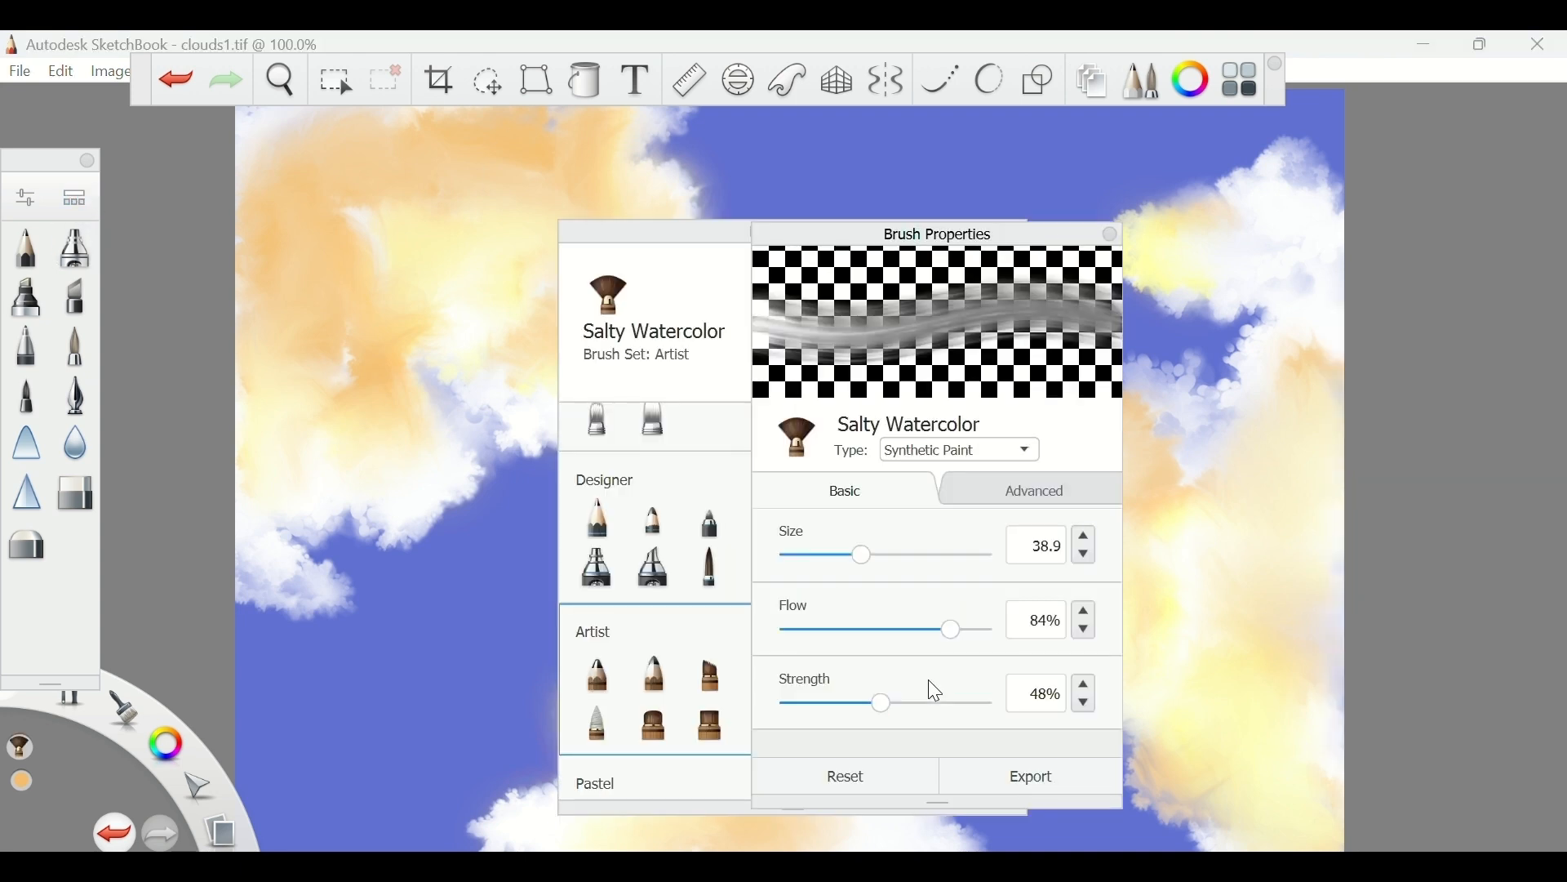
{"action": "left_click", "coordinate": [1112, 236]}
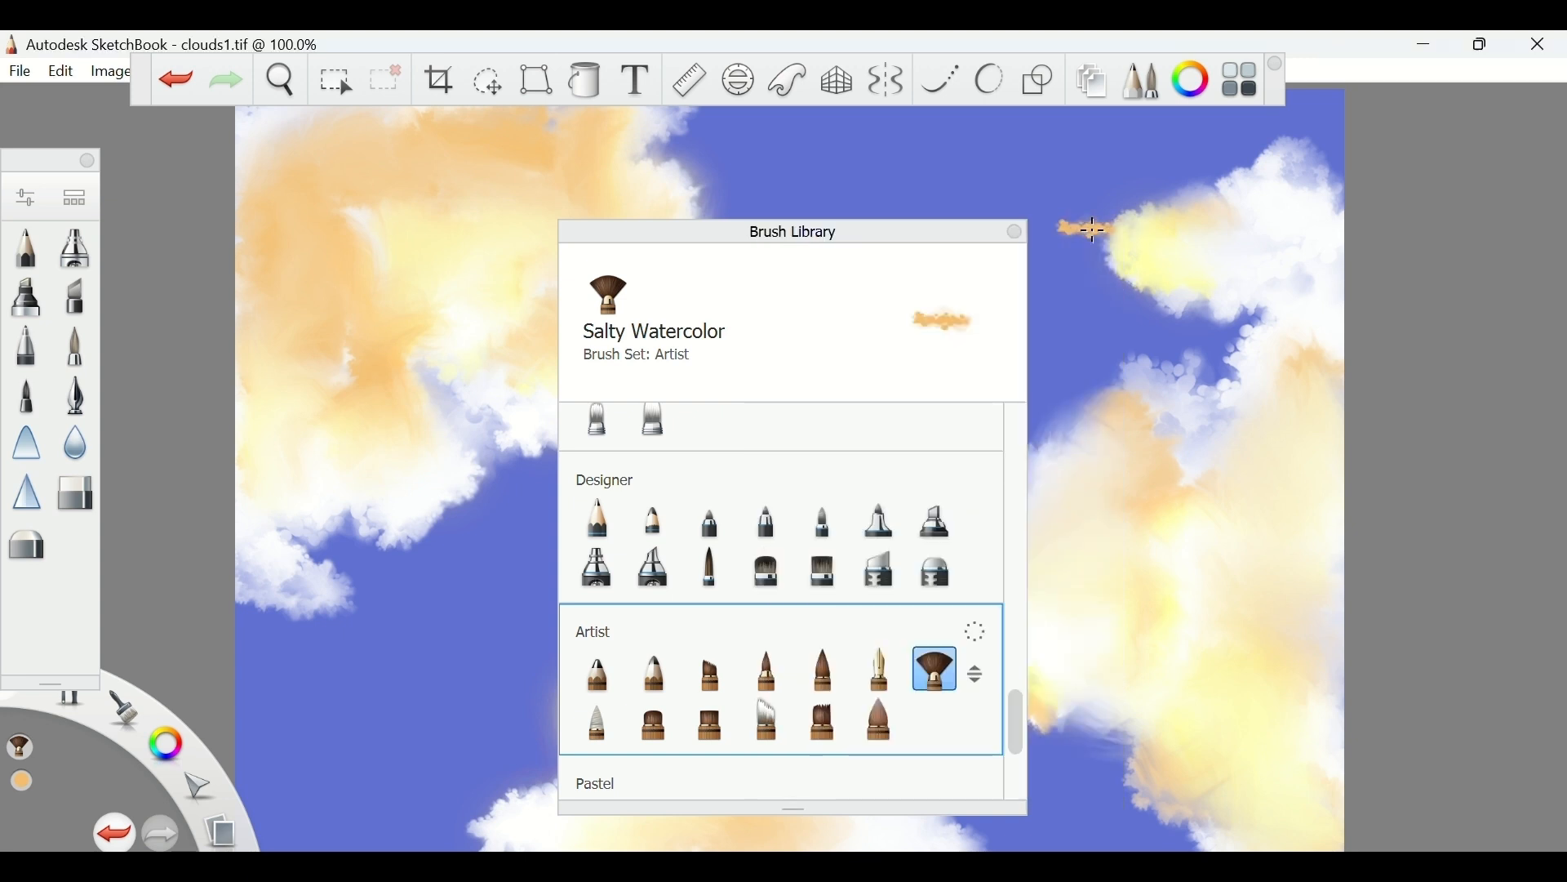
{"action": "left_click", "coordinate": [1014, 233]}
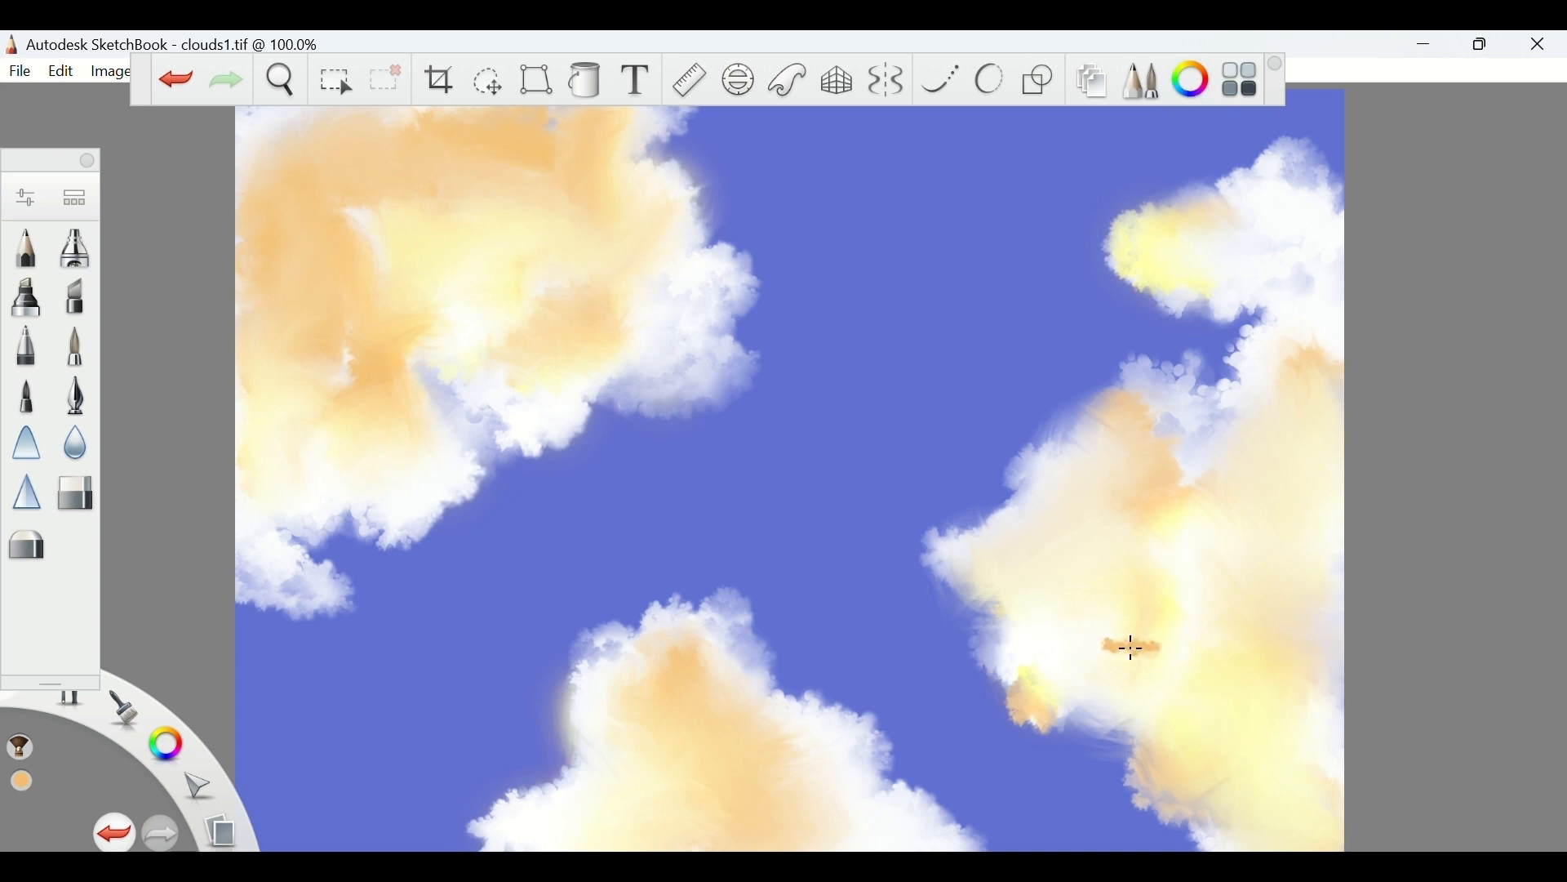
Paint textured light orange patches on Layer4 across the right cloud, from its middle to its lower and upper parts
{"action": "mouse_move", "coordinate": [1131, 647]}
{"action": "left_mouse_down"}
{"action": "mouse_move", "coordinate": [1081, 585]}
{"action": "mouse_move", "coordinate": [1094, 567]}
{"action": "mouse_move", "coordinate": [1130, 591]}
{"action": "mouse_move", "coordinate": [1060, 629]}
{"action": "mouse_move", "coordinate": [1130, 585]}
{"action": "mouse_move", "coordinate": [1032, 549]}
{"action": "mouse_move", "coordinate": [1046, 514]}
{"action": "mouse_move", "coordinate": [1078, 490]}
{"action": "mouse_move", "coordinate": [1148, 525]}
{"action": "mouse_move", "coordinate": [1202, 588]}
{"action": "left_mouse_up"}
{"action": "key", "text": "space"}
{"action": "left_click", "coordinate": [1208, 648]}
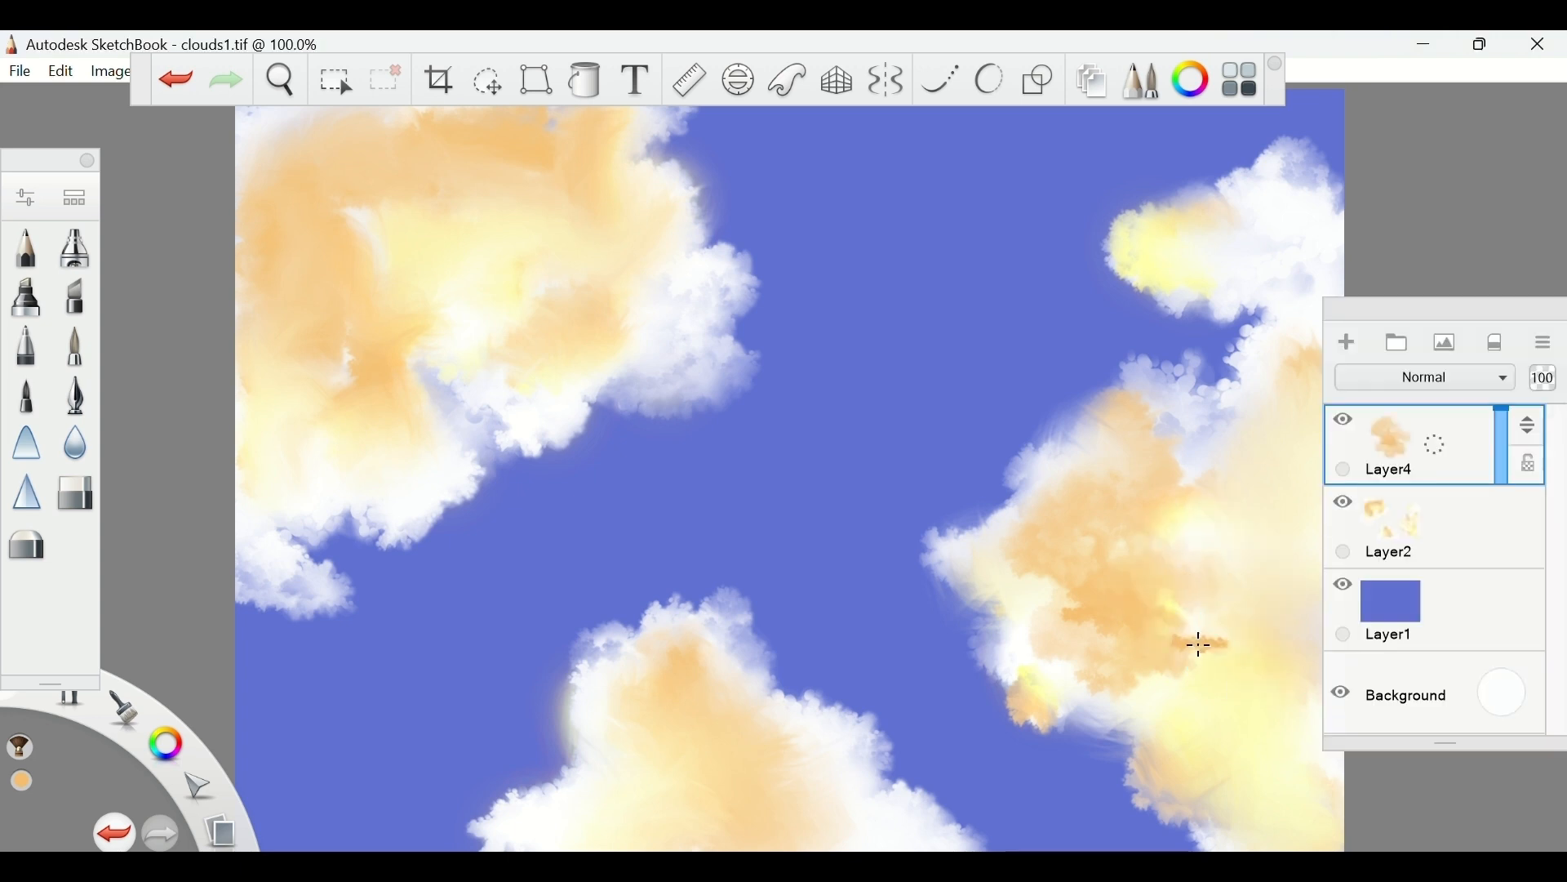
{"action": "left_click", "coordinate": [1557, 310]}
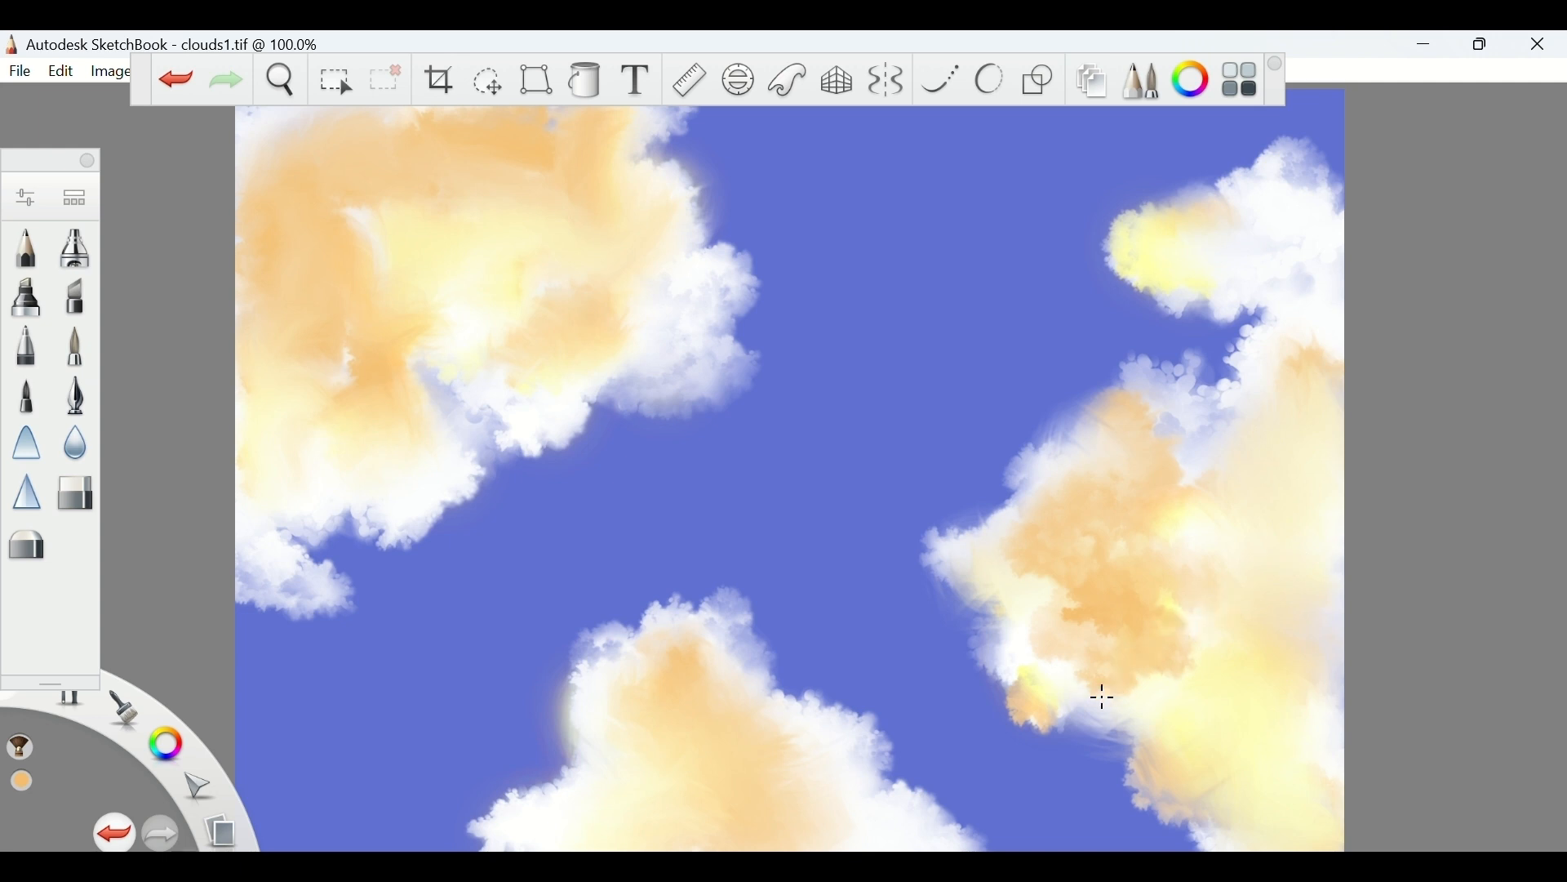
{"action": "mouse_move", "coordinate": [1102, 698]}
{"action": "left_mouse_down"}
{"action": "mouse_move", "coordinate": [1055, 696]}
{"action": "mouse_move", "coordinate": [1107, 672]}
{"action": "mouse_move", "coordinate": [1256, 734]}
{"action": "mouse_move", "coordinate": [1240, 727]}
{"action": "mouse_move", "coordinate": [1285, 788]}
{"action": "mouse_move", "coordinate": [1315, 785]}
{"action": "mouse_move", "coordinate": [1304, 845]}
{"action": "mouse_move", "coordinate": [1287, 787]}
{"action": "mouse_move", "coordinate": [1301, 741]}
{"action": "mouse_move", "coordinate": [1223, 617]}
{"action": "mouse_move", "coordinate": [1236, 651]}
{"action": "mouse_move", "coordinate": [1275, 580]}
{"action": "mouse_move", "coordinate": [1309, 635]}
{"action": "left_mouse_up"}
{"action": "mouse_move", "coordinate": [1242, 540]}
{"action": "left_mouse_down"}
{"action": "mouse_move", "coordinate": [1208, 516]}
{"action": "mouse_move", "coordinate": [1271, 504]}
{"action": "mouse_move", "coordinate": [1289, 563]}
{"action": "mouse_move", "coordinate": [1332, 512]}
{"action": "mouse_move", "coordinate": [1319, 438]}
{"action": "mouse_move", "coordinate": [1289, 432]}
{"action": "mouse_move", "coordinate": [1301, 309]}
{"action": "left_mouse_up"}
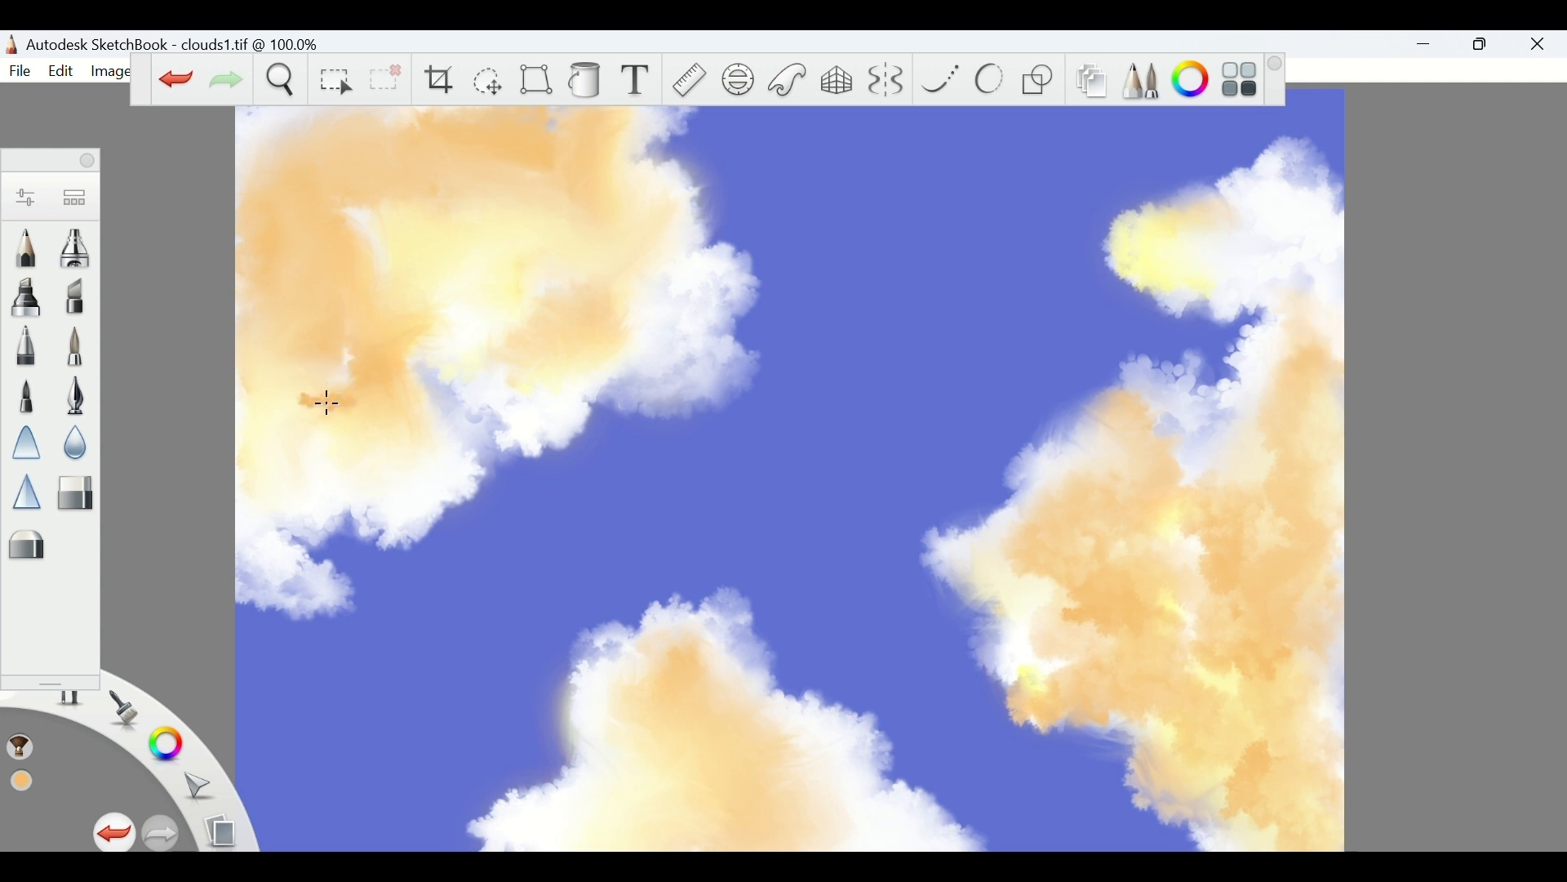
Add textured orange strokes to the upper-left cloud's middle, lower part and top, and to the bottom cloud
{"action": "mouse_move", "coordinate": [326, 400]}
{"action": "left_mouse_down"}
{"action": "mouse_move", "coordinate": [238, 469]}
{"action": "mouse_move", "coordinate": [226, 422]}
{"action": "mouse_move", "coordinate": [302, 261]}
{"action": "mouse_move", "coordinate": [378, 214]}
{"action": "mouse_move", "coordinate": [353, 221]}
{"action": "mouse_move", "coordinate": [430, 197]}
{"action": "mouse_move", "coordinate": [439, 214]}
{"action": "mouse_move", "coordinate": [405, 240]}
{"action": "mouse_move", "coordinate": [461, 202]}
{"action": "mouse_move", "coordinate": [498, 220]}
{"action": "mouse_move", "coordinate": [480, 340]}
{"action": "left_mouse_up"}
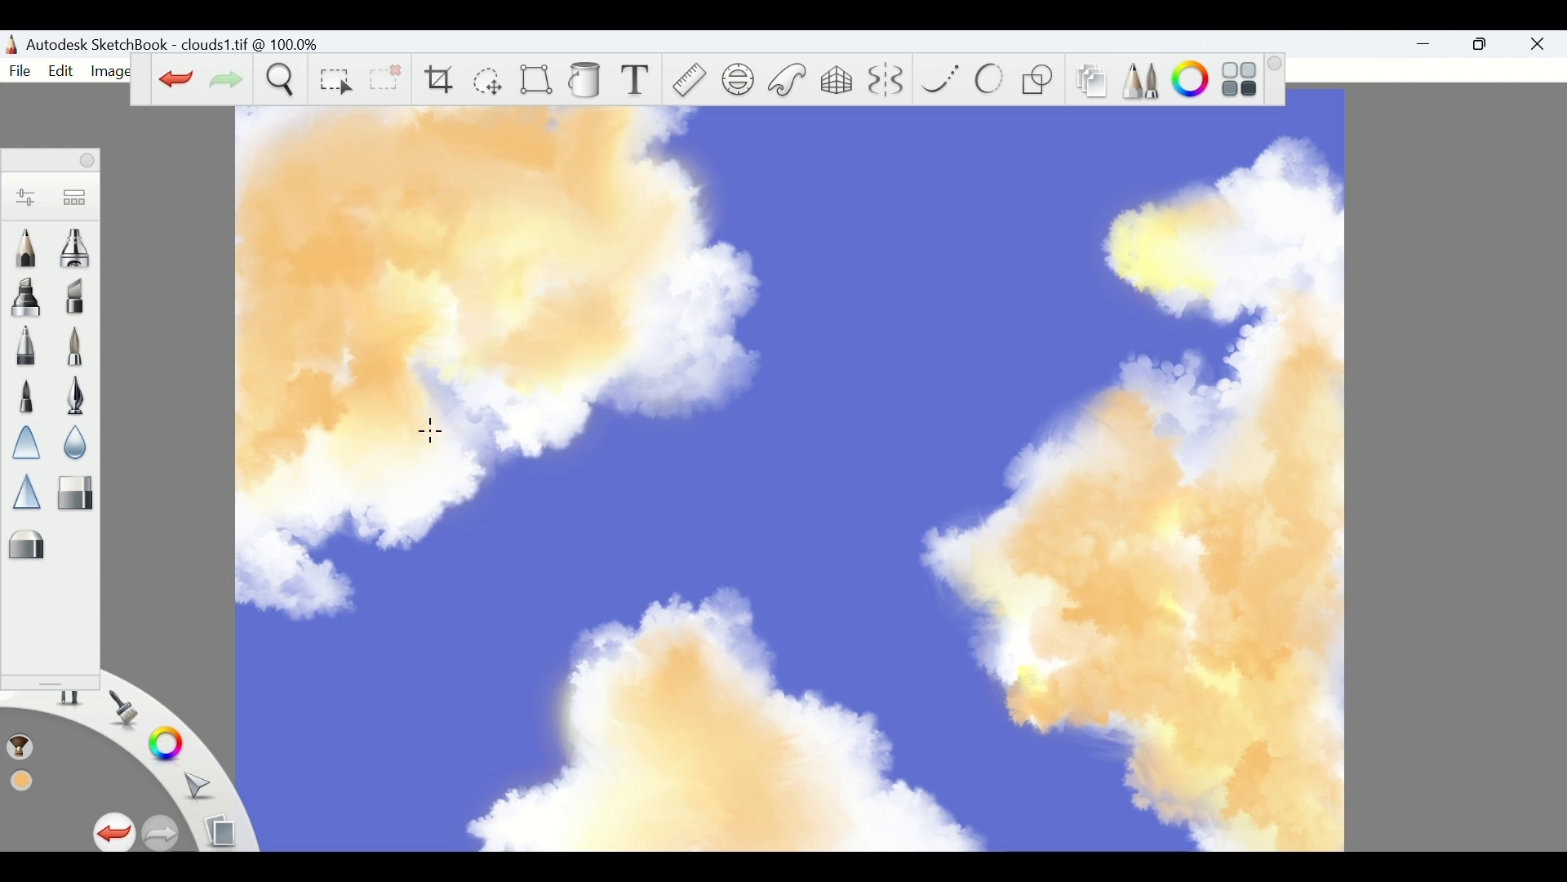
{"action": "mouse_move", "coordinate": [427, 431]}
{"action": "left_mouse_down"}
{"action": "mouse_move", "coordinate": [366, 480]}
{"action": "mouse_move", "coordinate": [371, 459]}
{"action": "mouse_move", "coordinate": [272, 479]}
{"action": "left_mouse_up"}
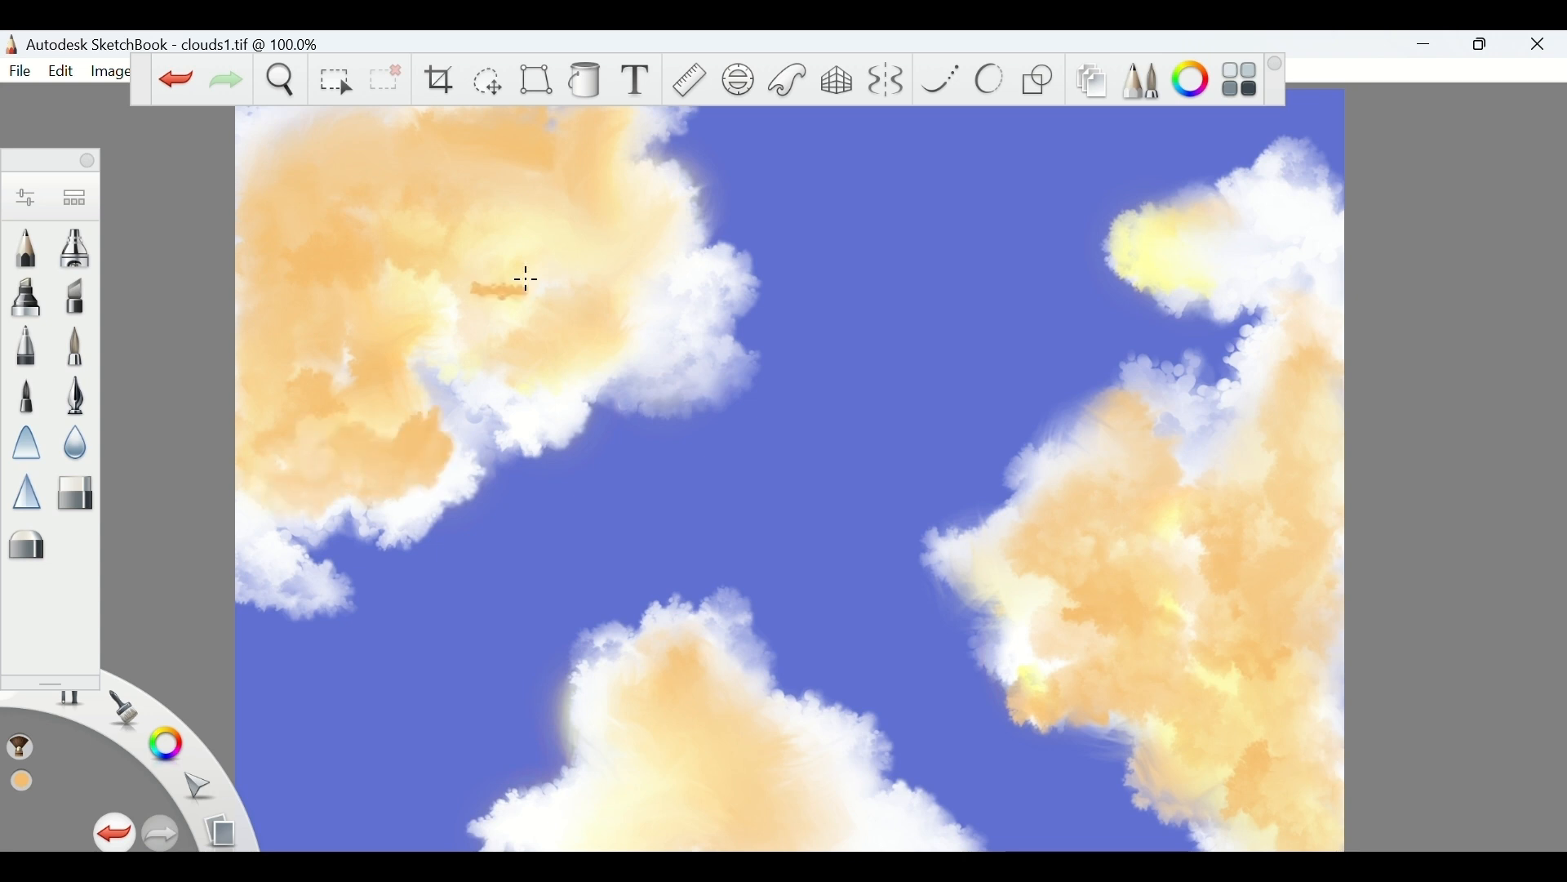
{"action": "left_click_drag", "start_coordinate": [578, 177], "coordinate": [581, 169]}
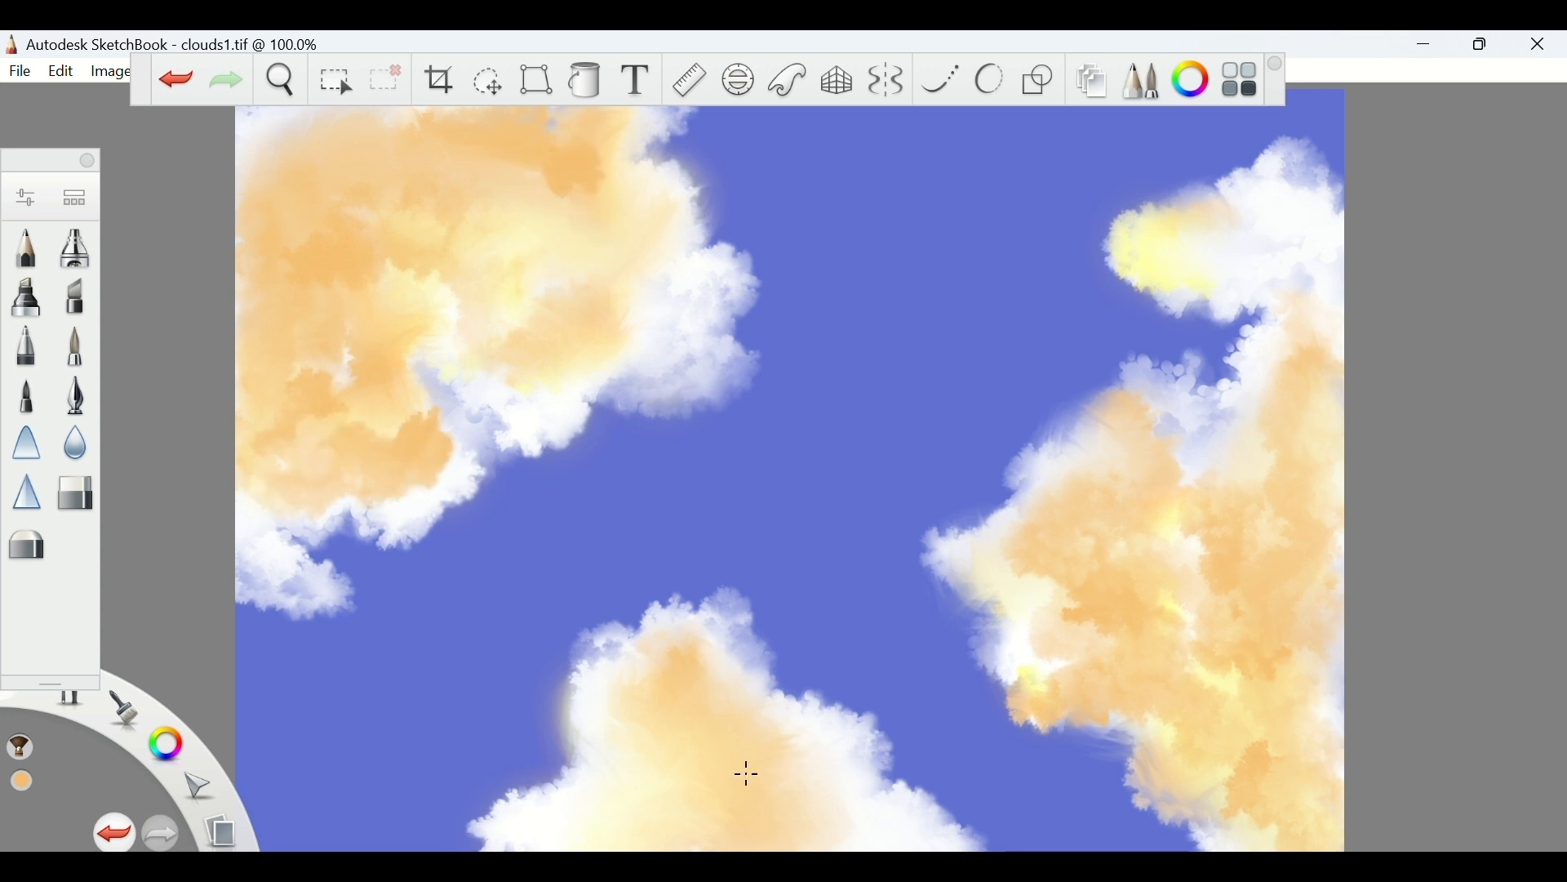
{"action": "mouse_move", "coordinate": [747, 776]}
{"action": "left_mouse_down"}
{"action": "mouse_move", "coordinate": [699, 782]}
{"action": "mouse_move", "coordinate": [672, 756]}
{"action": "left_mouse_up"}
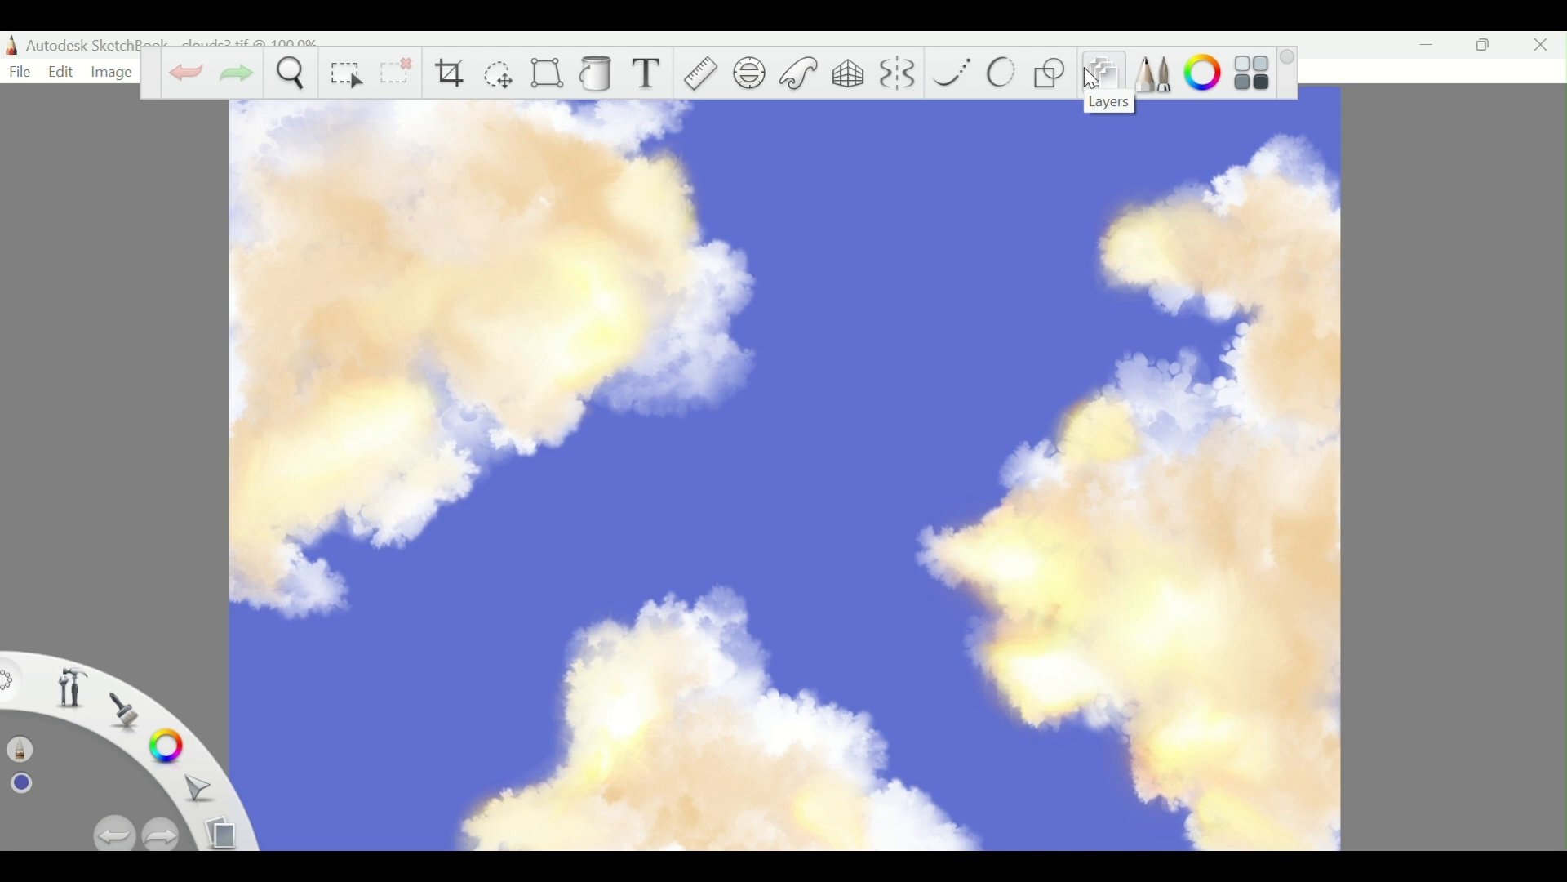
Toggle a cloud layer's visibility off and on, and add a new layer above Layer3
{"action": "left_click", "coordinate": [1094, 79]}
{"action": "left_click", "coordinate": [1349, 423]}
{"action": "left_click", "coordinate": [1349, 423]}
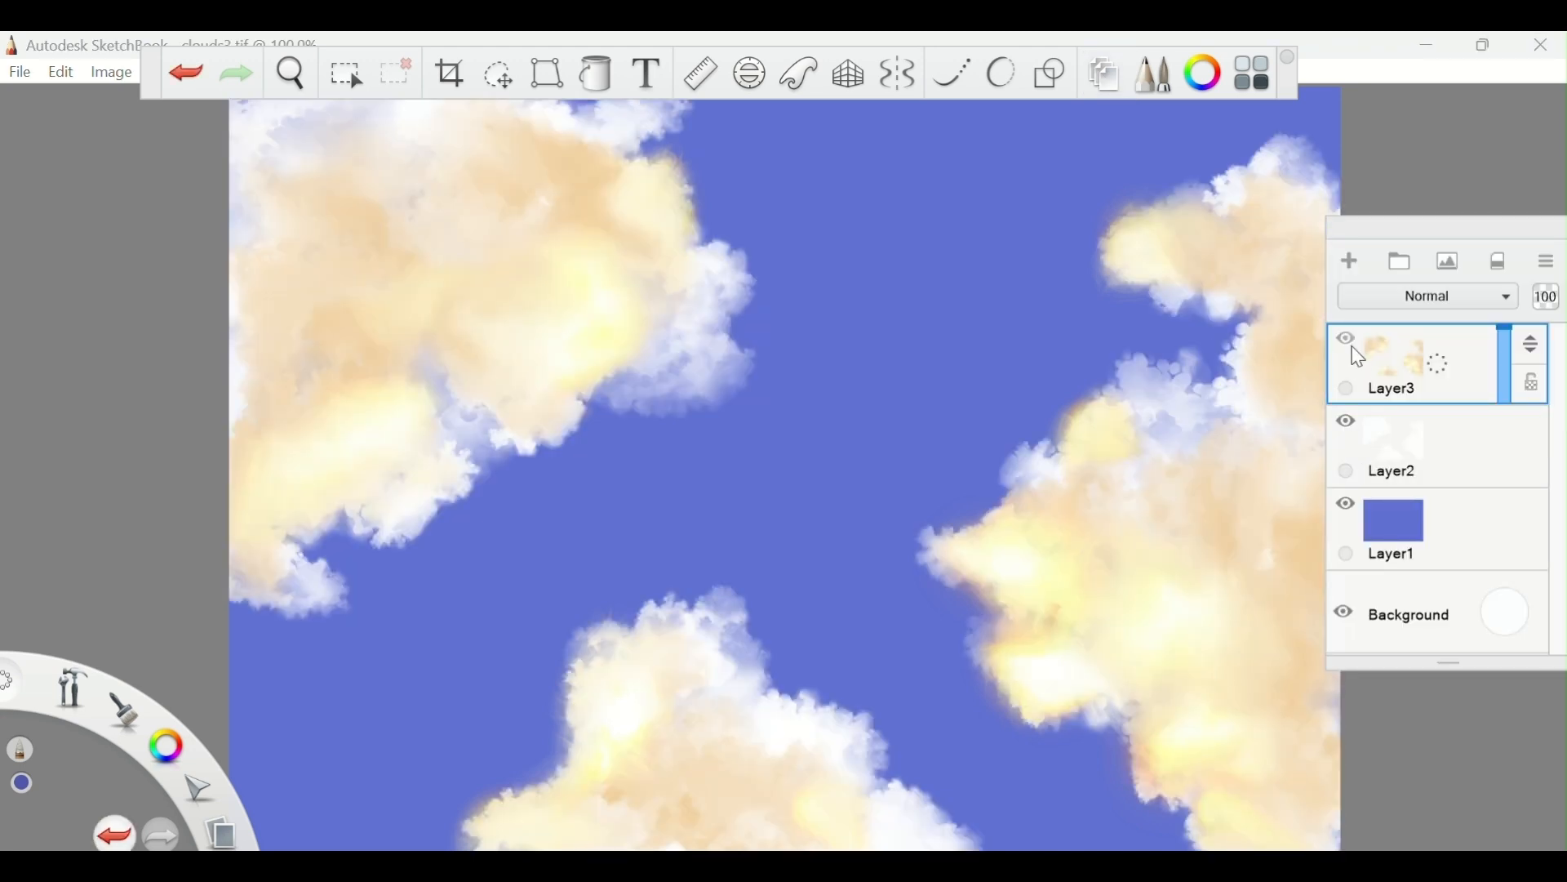
{"action": "left_click", "coordinate": [1351, 262]}
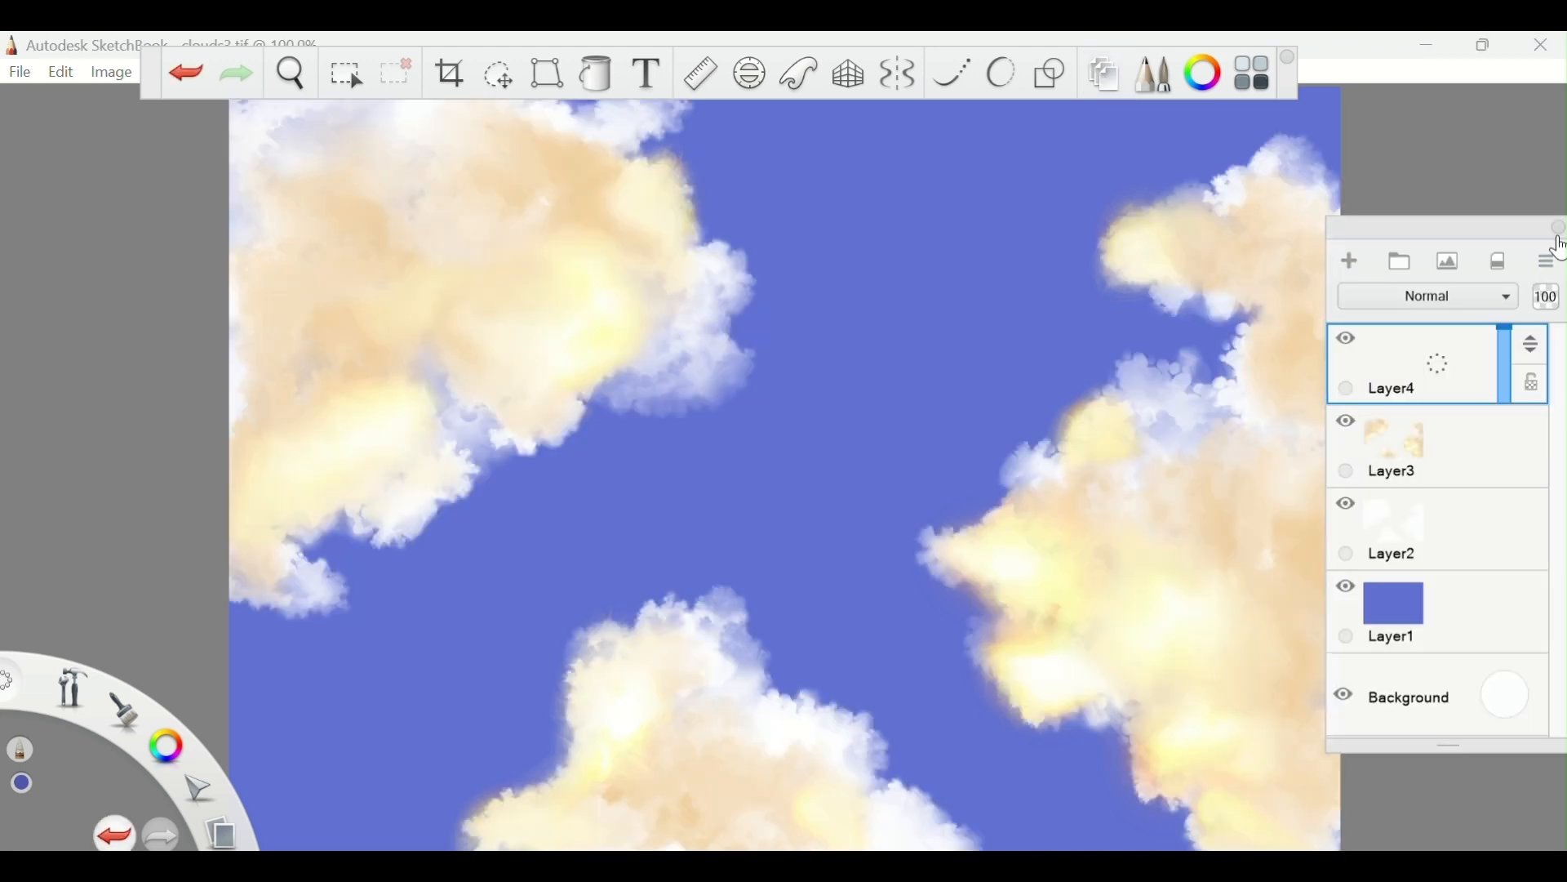
{"action": "left_click", "coordinate": [1559, 230]}
Change the brush color to a muted, desaturated blue-gray
{"action": "left_click", "coordinate": [1205, 73]}
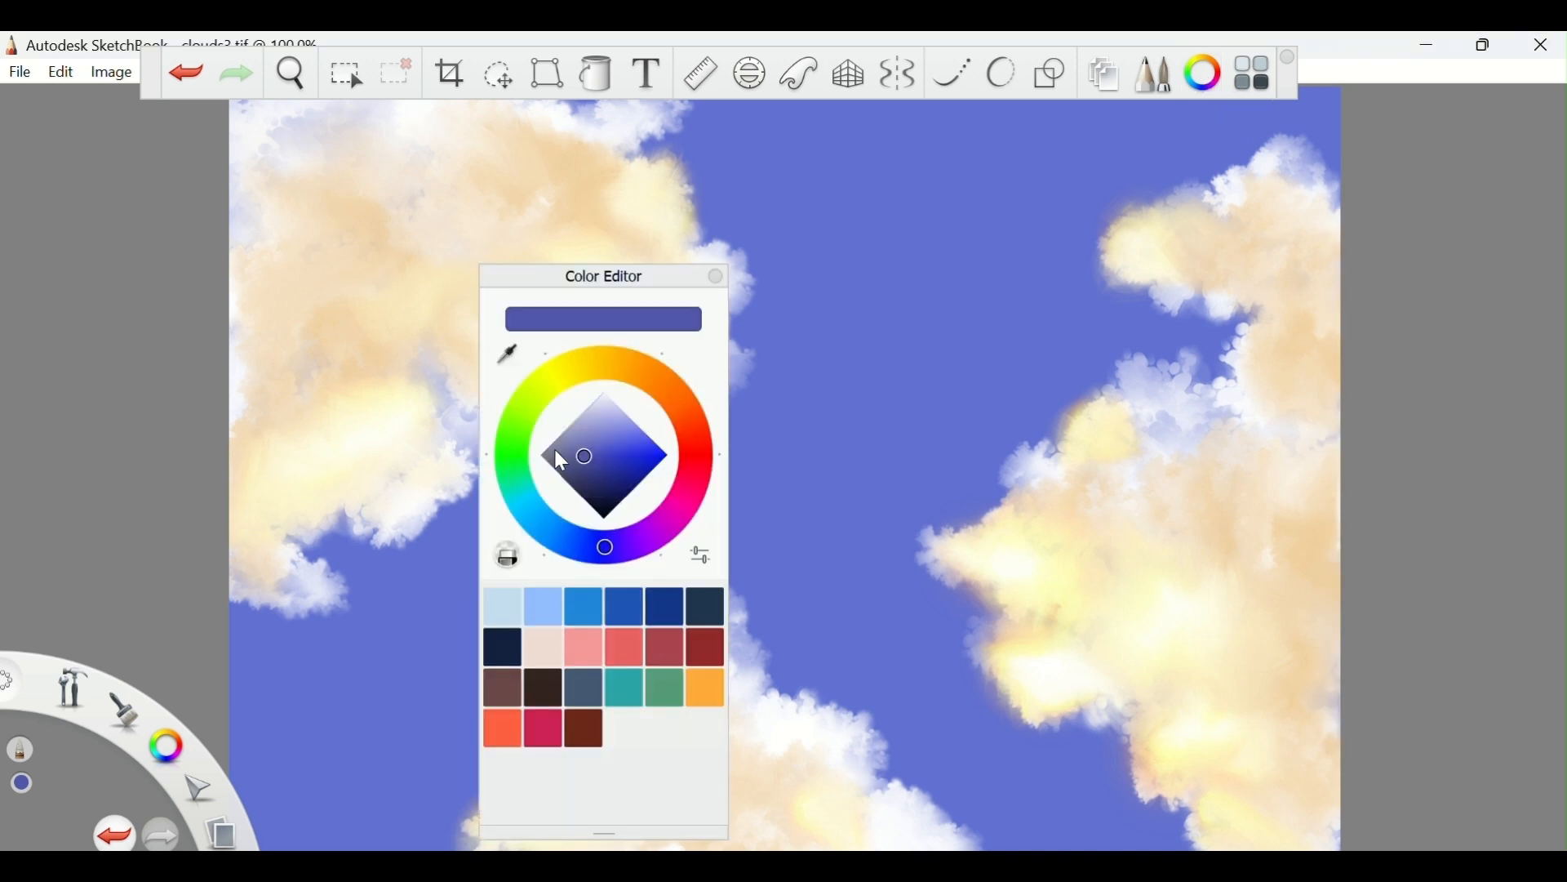
{"action": "left_click", "coordinate": [557, 453]}
{"action": "left_click", "coordinate": [717, 277]}
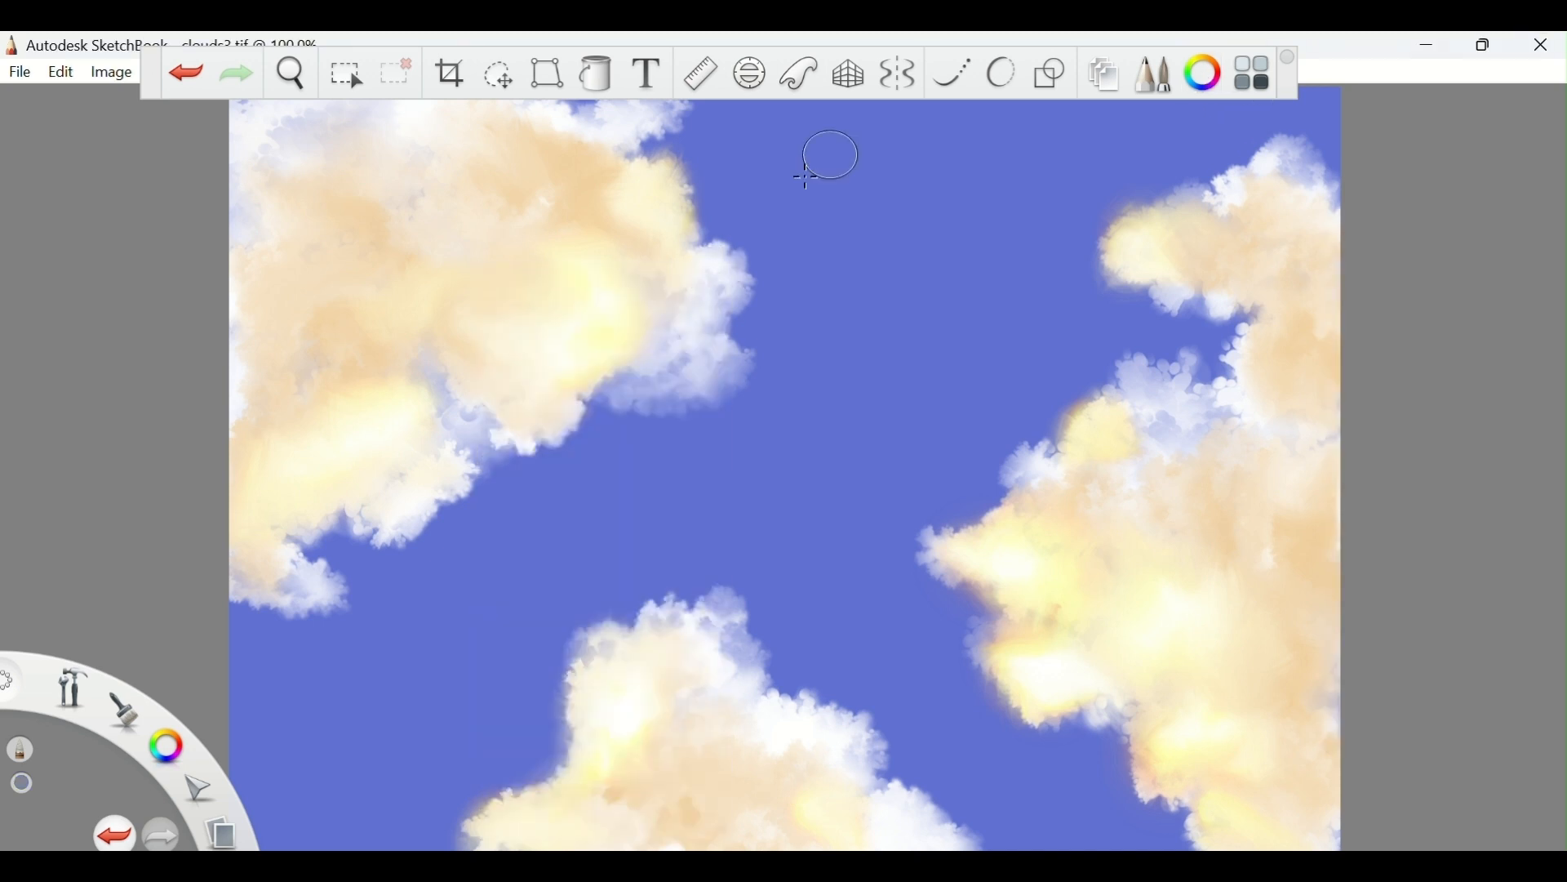
Select the Salty Watercolor brush from the Artist set and set its size to 44.7
{"action": "left_click", "coordinate": [1155, 74]}
{"action": "left_click", "coordinate": [85, 164]}
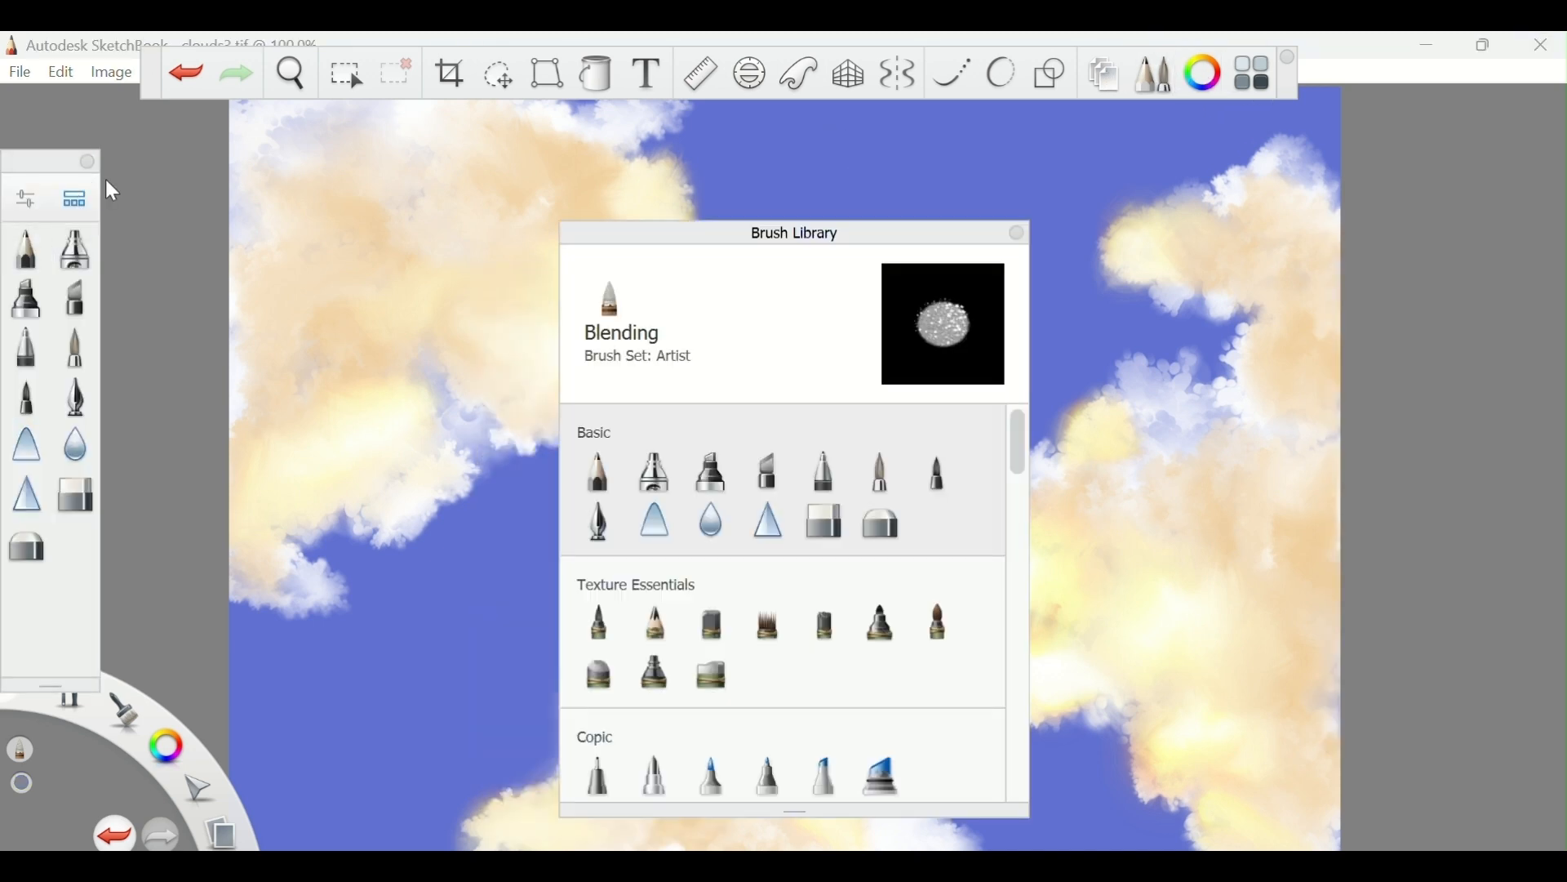
{"action": "scroll", "coordinate": [720, 629], "scroll_direction": "down", "scroll_amount": 10}
{"action": "scroll", "coordinate": [720, 629], "scroll_direction": "down", "scroll_amount": 8}
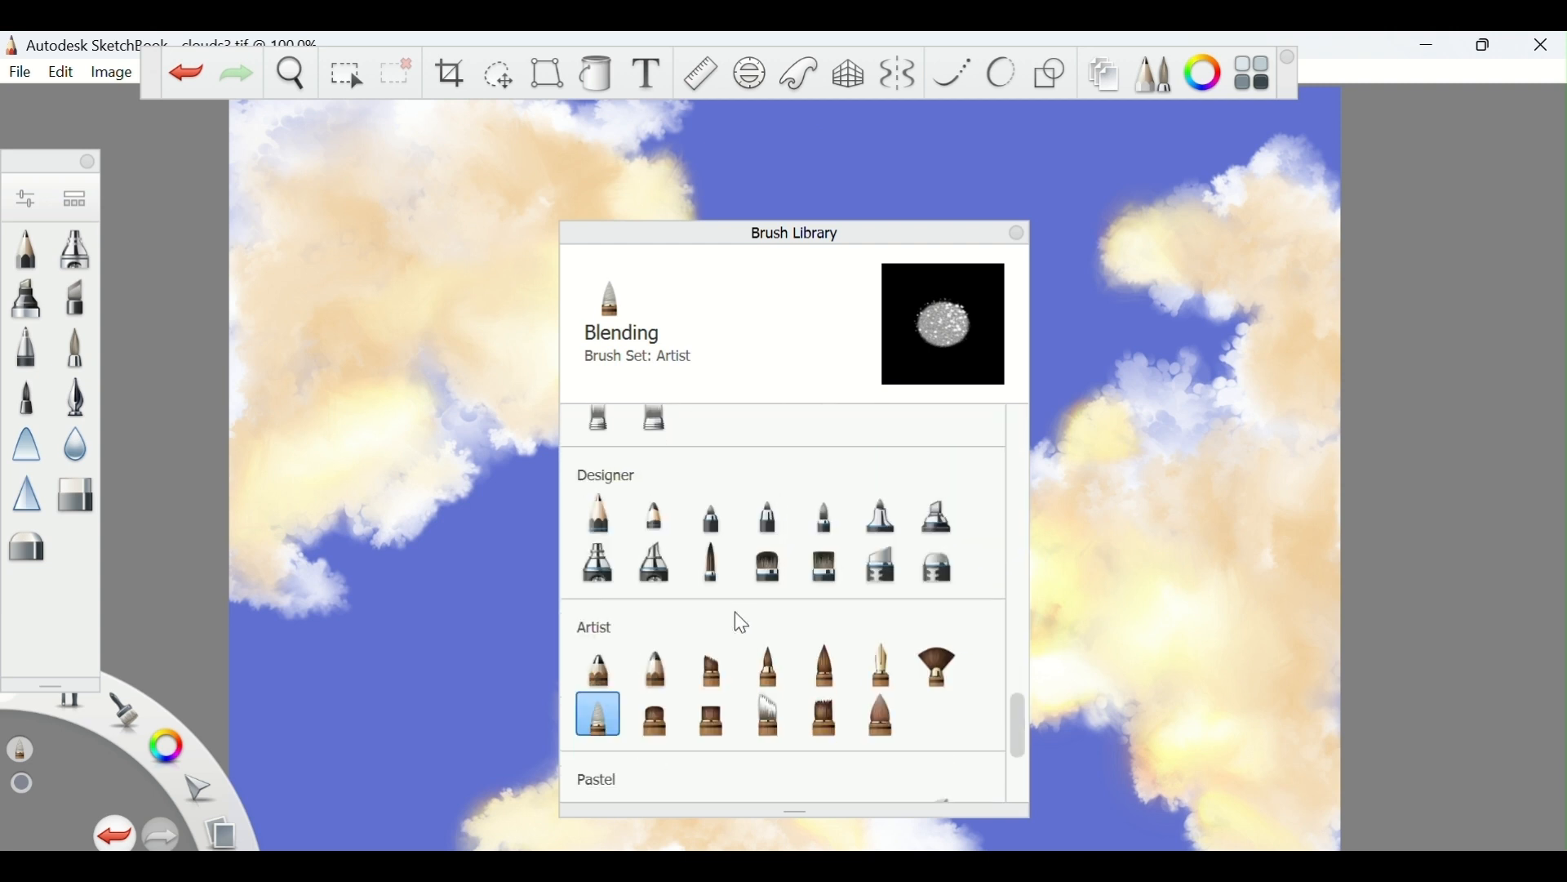
{"action": "left_click", "coordinate": [938, 662]}
{"action": "left_click_drag", "start_coordinate": [814, 557], "coordinate": [878, 558]}
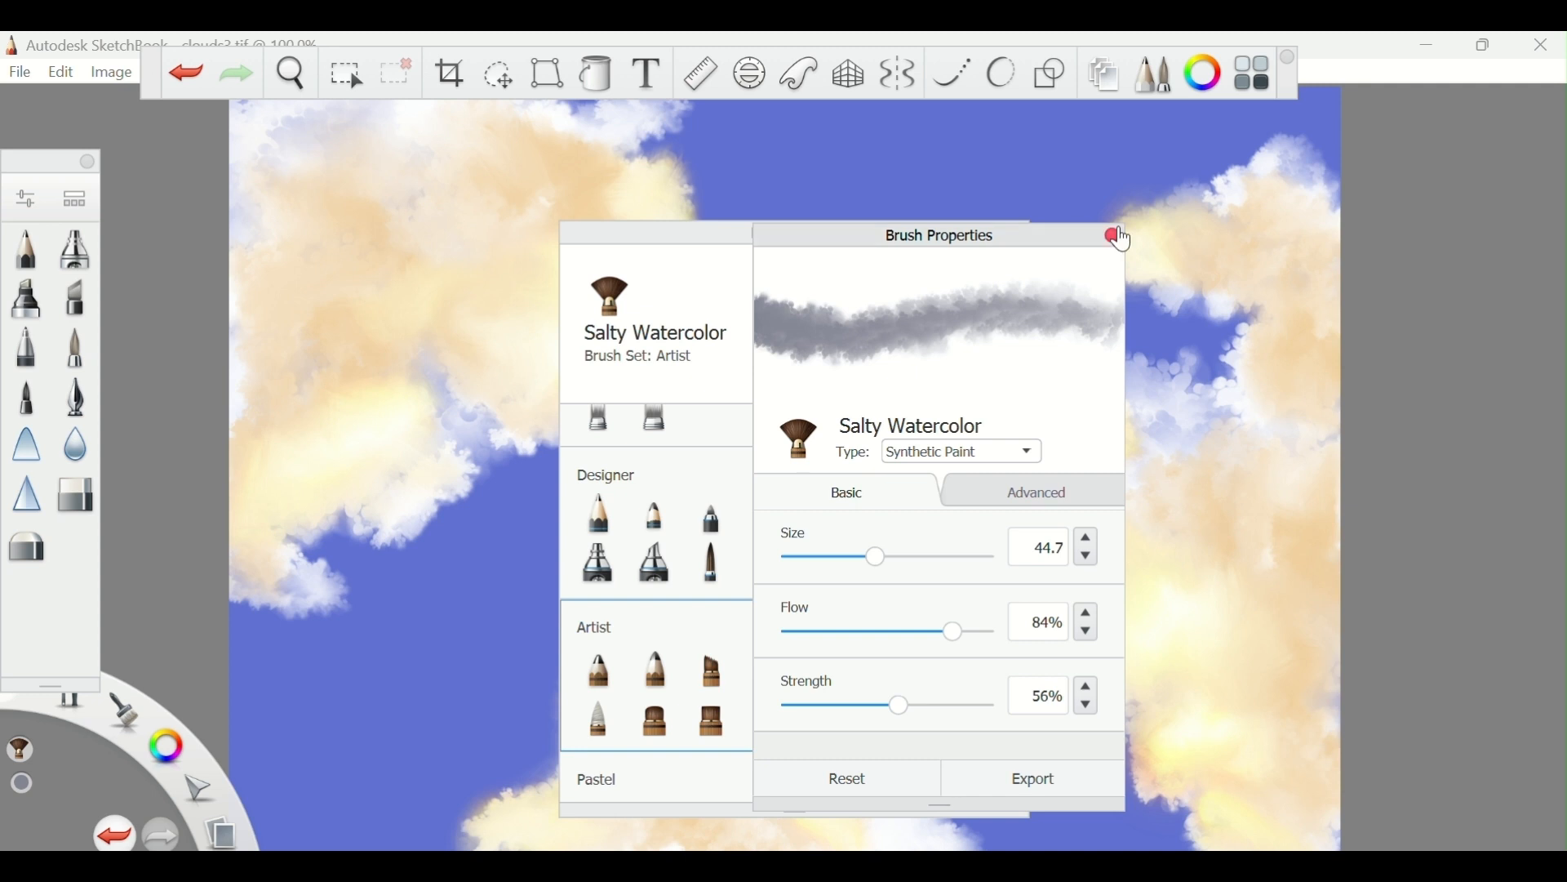
{"action": "left_click", "coordinate": [1116, 236]}
{"action": "left_click", "coordinate": [1020, 236]}
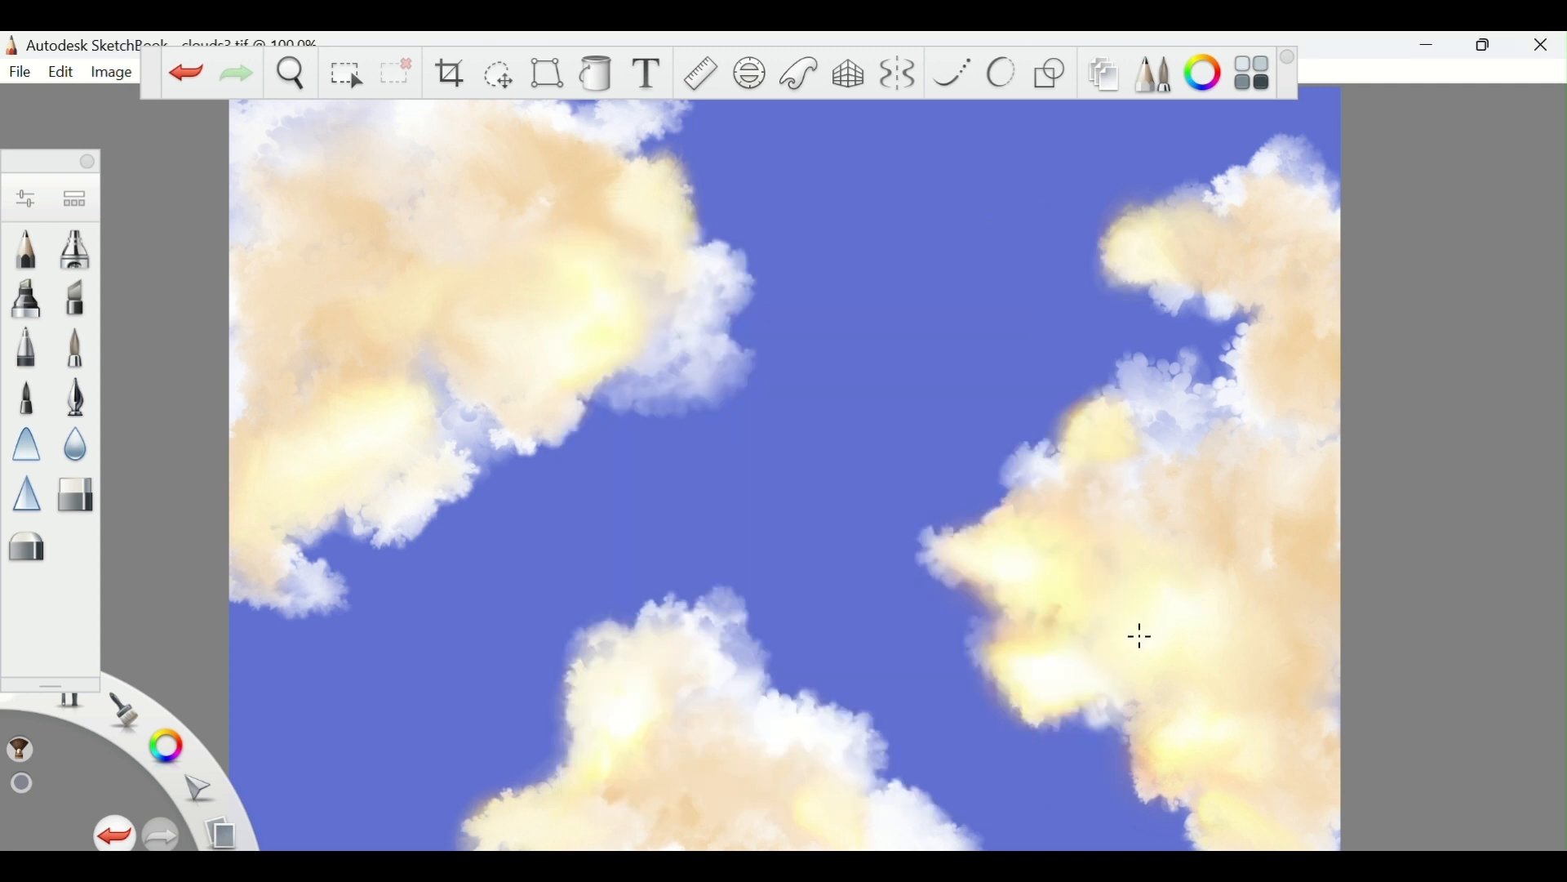
Paint gray shadows over the right cloud, along the canvas edge and into its center and lower part
{"action": "mouse_move", "coordinate": [1137, 633]}
{"action": "left_mouse_down"}
{"action": "mouse_move", "coordinate": [1134, 591]}
{"action": "mouse_move", "coordinate": [1172, 584]}
{"action": "mouse_move", "coordinate": [1130, 570]}
{"action": "mouse_move", "coordinate": [1055, 587]}
{"action": "mouse_move", "coordinate": [1025, 568]}
{"action": "mouse_move", "coordinate": [1063, 517]}
{"action": "mouse_move", "coordinate": [1148, 550]}
{"action": "mouse_move", "coordinate": [1241, 507]}
{"action": "mouse_move", "coordinate": [1180, 561]}
{"action": "mouse_move", "coordinate": [1288, 517]}
{"action": "mouse_move", "coordinate": [1285, 553]}
{"action": "mouse_move", "coordinate": [1289, 472]}
{"action": "mouse_move", "coordinate": [1300, 493]}
{"action": "mouse_move", "coordinate": [1319, 445]}
{"action": "mouse_move", "coordinate": [1275, 396]}
{"action": "mouse_move", "coordinate": [1315, 332]}
{"action": "mouse_move", "coordinate": [1291, 253]}
{"action": "mouse_move", "coordinate": [1314, 239]}
{"action": "mouse_move", "coordinate": [1274, 203]}
{"action": "mouse_move", "coordinate": [1277, 235]}
{"action": "mouse_move", "coordinate": [1227, 248]}
{"action": "mouse_move", "coordinate": [1331, 293]}
{"action": "mouse_move", "coordinate": [1313, 270]}
{"action": "mouse_move", "coordinate": [1301, 326]}
{"action": "mouse_move", "coordinate": [1322, 384]}
{"action": "mouse_move", "coordinate": [1313, 506]}
{"action": "mouse_move", "coordinate": [1327, 538]}
{"action": "mouse_move", "coordinate": [1273, 586]}
{"action": "mouse_move", "coordinate": [1284, 658]}
{"action": "mouse_move", "coordinate": [1179, 659]}
{"action": "mouse_move", "coordinate": [1196, 710]}
{"action": "mouse_move", "coordinate": [1120, 667]}
{"action": "mouse_move", "coordinate": [1146, 666]}
{"action": "mouse_move", "coordinate": [1218, 731]}
{"action": "mouse_move", "coordinate": [1282, 702]}
{"action": "mouse_move", "coordinate": [1316, 658]}
{"action": "mouse_move", "coordinate": [1324, 729]}
{"action": "left_mouse_up"}
{"action": "left_click_drag", "start_coordinate": [1280, 817], "coordinate": [1323, 826]}
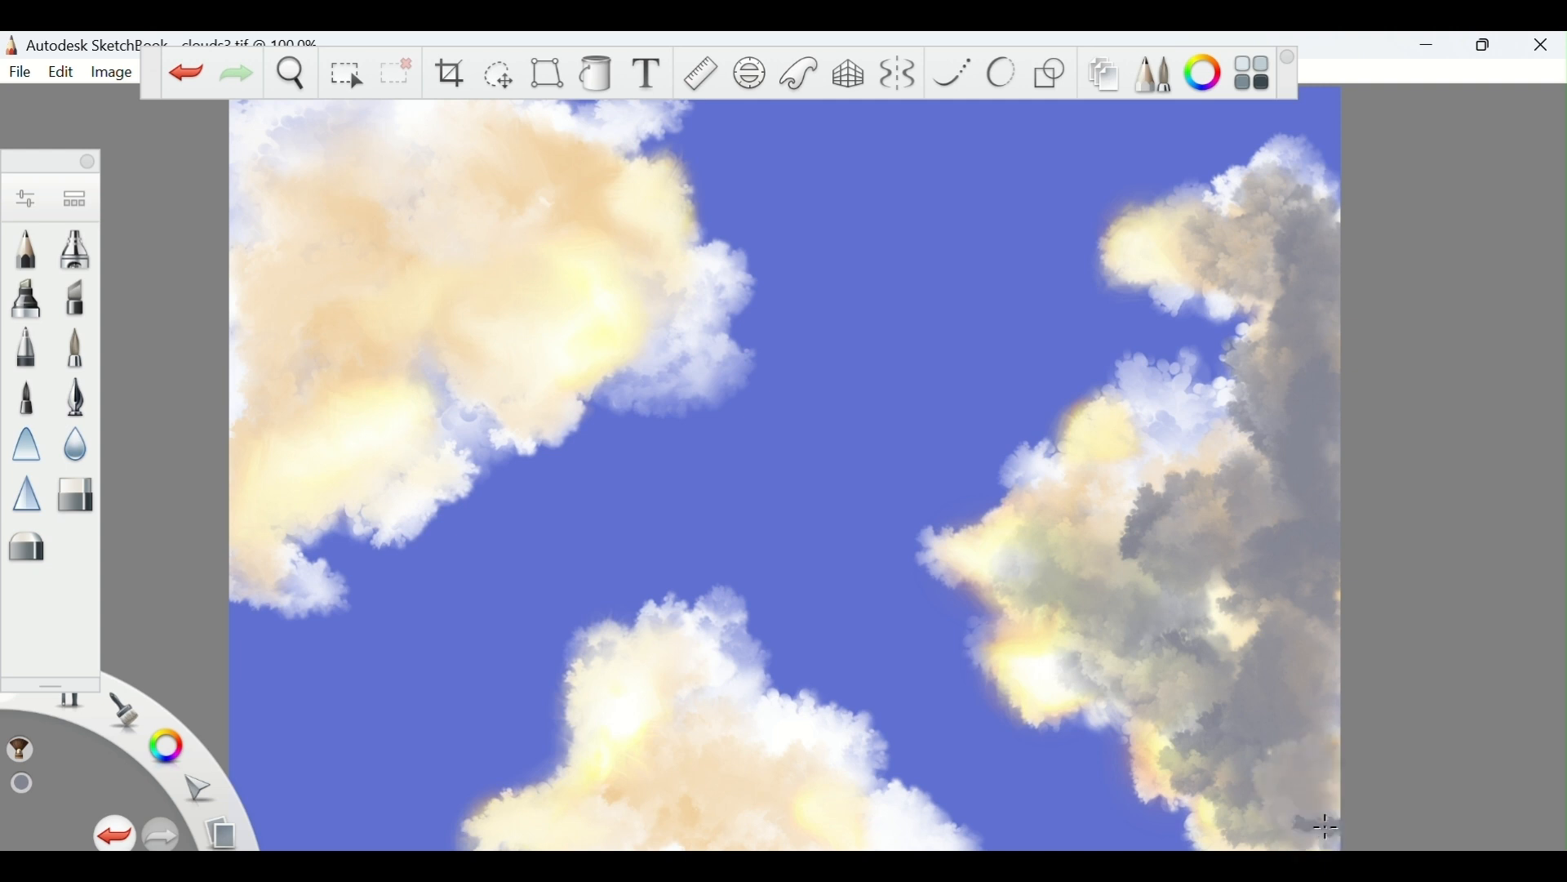
{"action": "mouse_move", "coordinate": [1173, 558]}
{"action": "left_mouse_down"}
{"action": "mouse_move", "coordinate": [1075, 490]}
{"action": "mouse_move", "coordinate": [1197, 500]}
{"action": "mouse_move", "coordinate": [1232, 566]}
{"action": "mouse_move", "coordinate": [1312, 480]}
{"action": "mouse_move", "coordinate": [1305, 780]}
{"action": "left_mouse_up"}
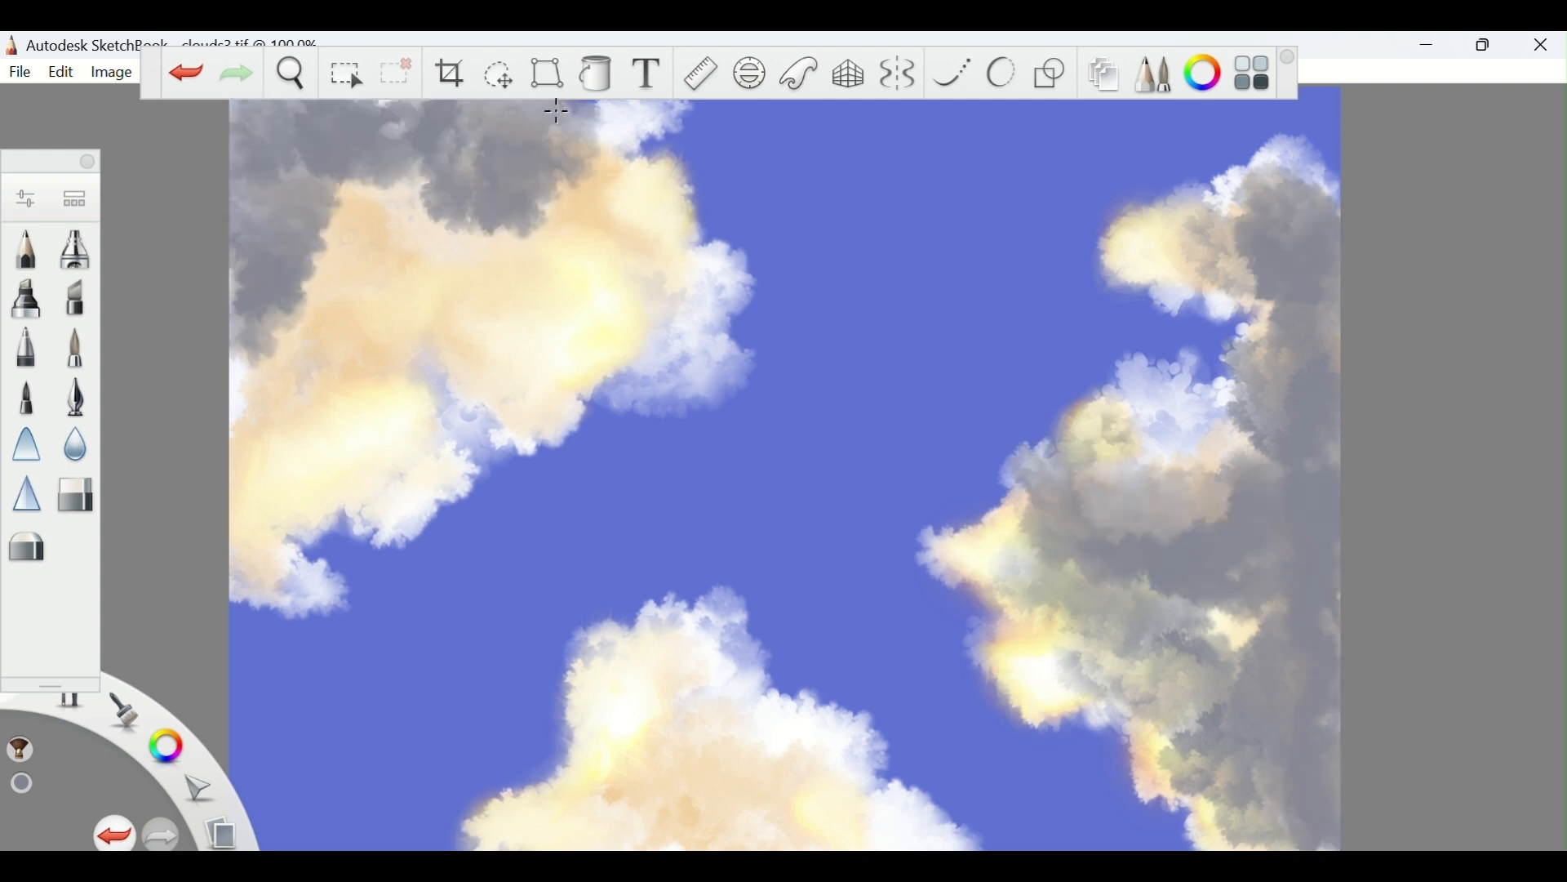
Shade the upper-left cloud with gray, leaving its outer rim light, and deepen the gray along the right cloud's outer side
{"action": "mouse_move", "coordinate": [557, 111]}
{"action": "left_mouse_down"}
{"action": "mouse_move", "coordinate": [393, 201]}
{"action": "mouse_move", "coordinate": [347, 251]}
{"action": "mouse_move", "coordinate": [383, 324]}
{"action": "mouse_move", "coordinate": [424, 291]}
{"action": "mouse_move", "coordinate": [438, 240]}
{"action": "mouse_move", "coordinate": [480, 330]}
{"action": "mouse_move", "coordinate": [353, 384]}
{"action": "mouse_move", "coordinate": [279, 386]}
{"action": "mouse_move", "coordinate": [267, 454]}
{"action": "mouse_move", "coordinate": [376, 419]}
{"action": "mouse_move", "coordinate": [360, 446]}
{"action": "mouse_move", "coordinate": [414, 346]}
{"action": "mouse_move", "coordinate": [646, 303]}
{"action": "mouse_move", "coordinate": [602, 295]}
{"action": "mouse_move", "coordinate": [645, 231]}
{"action": "mouse_move", "coordinate": [561, 198]}
{"action": "mouse_move", "coordinate": [585, 241]}
{"action": "mouse_move", "coordinate": [567, 199]}
{"action": "mouse_move", "coordinate": [365, 121]}
{"action": "mouse_move", "coordinate": [291, 145]}
{"action": "mouse_move", "coordinate": [258, 132]}
{"action": "mouse_move", "coordinate": [238, 198]}
{"action": "mouse_move", "coordinate": [236, 278]}
{"action": "left_mouse_up"}
{"action": "left_click_drag", "start_coordinate": [1246, 651], "coordinate": [1335, 608]}
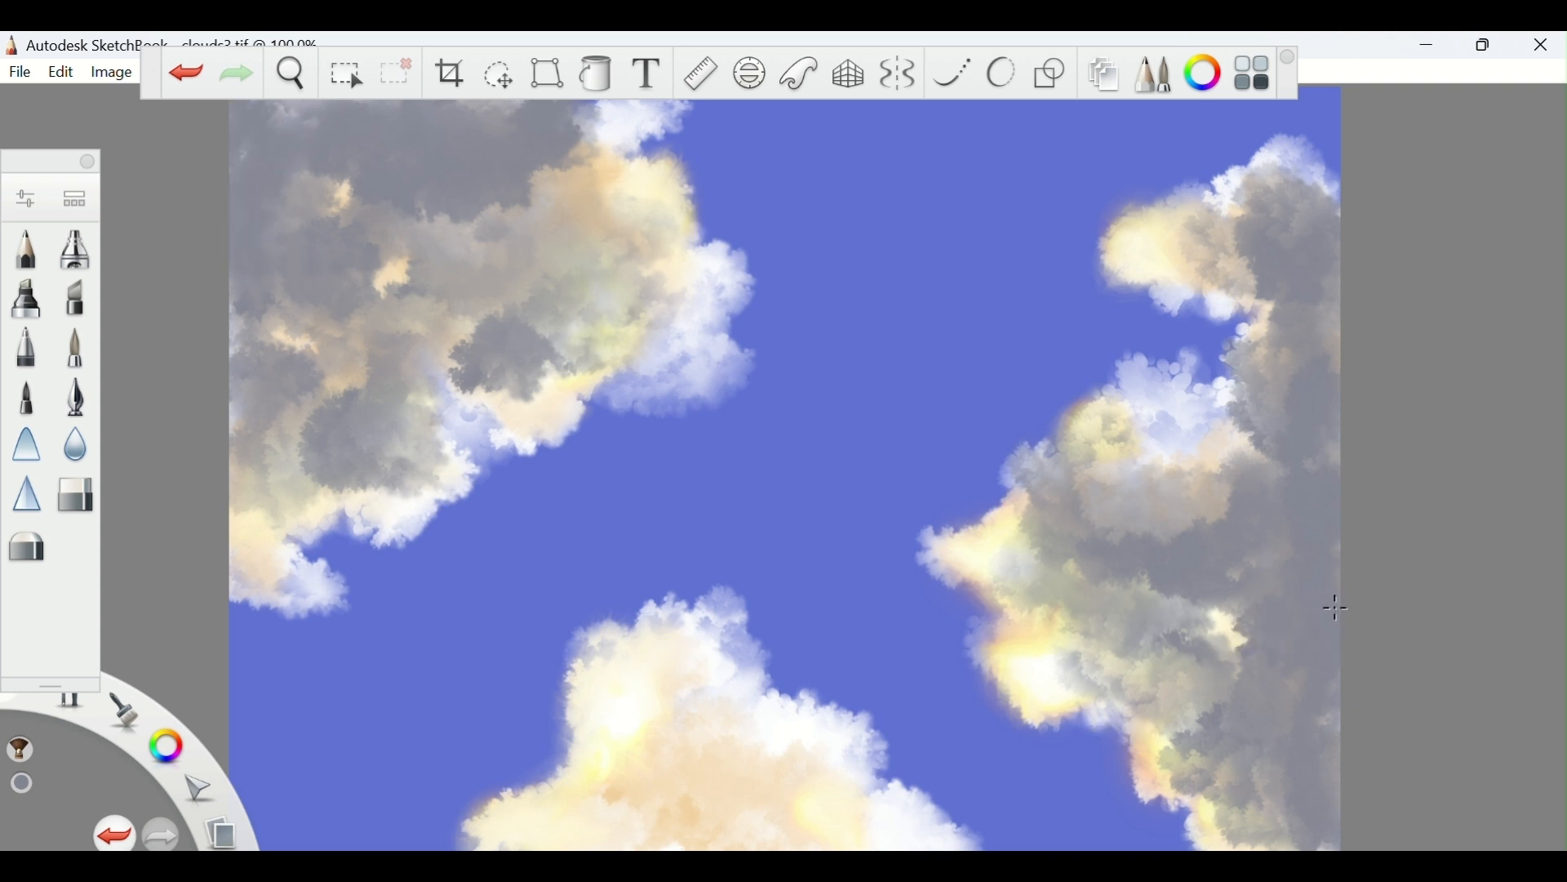
{"action": "left_click_drag", "start_coordinate": [1331, 443], "coordinate": [1315, 308]}
Paint a gray shadow up the right side of the bottom cloud and a faint gray patch in the sky beside it
{"action": "left_click_drag", "start_coordinate": [735, 829], "coordinate": [854, 666]}
{"action": "mouse_move", "coordinate": [783, 835]}
{"action": "left_mouse_down"}
{"action": "mouse_move", "coordinate": [752, 841]}
{"action": "mouse_move", "coordinate": [820, 794]}
{"action": "mouse_move", "coordinate": [847, 729]}
{"action": "left_mouse_up"}
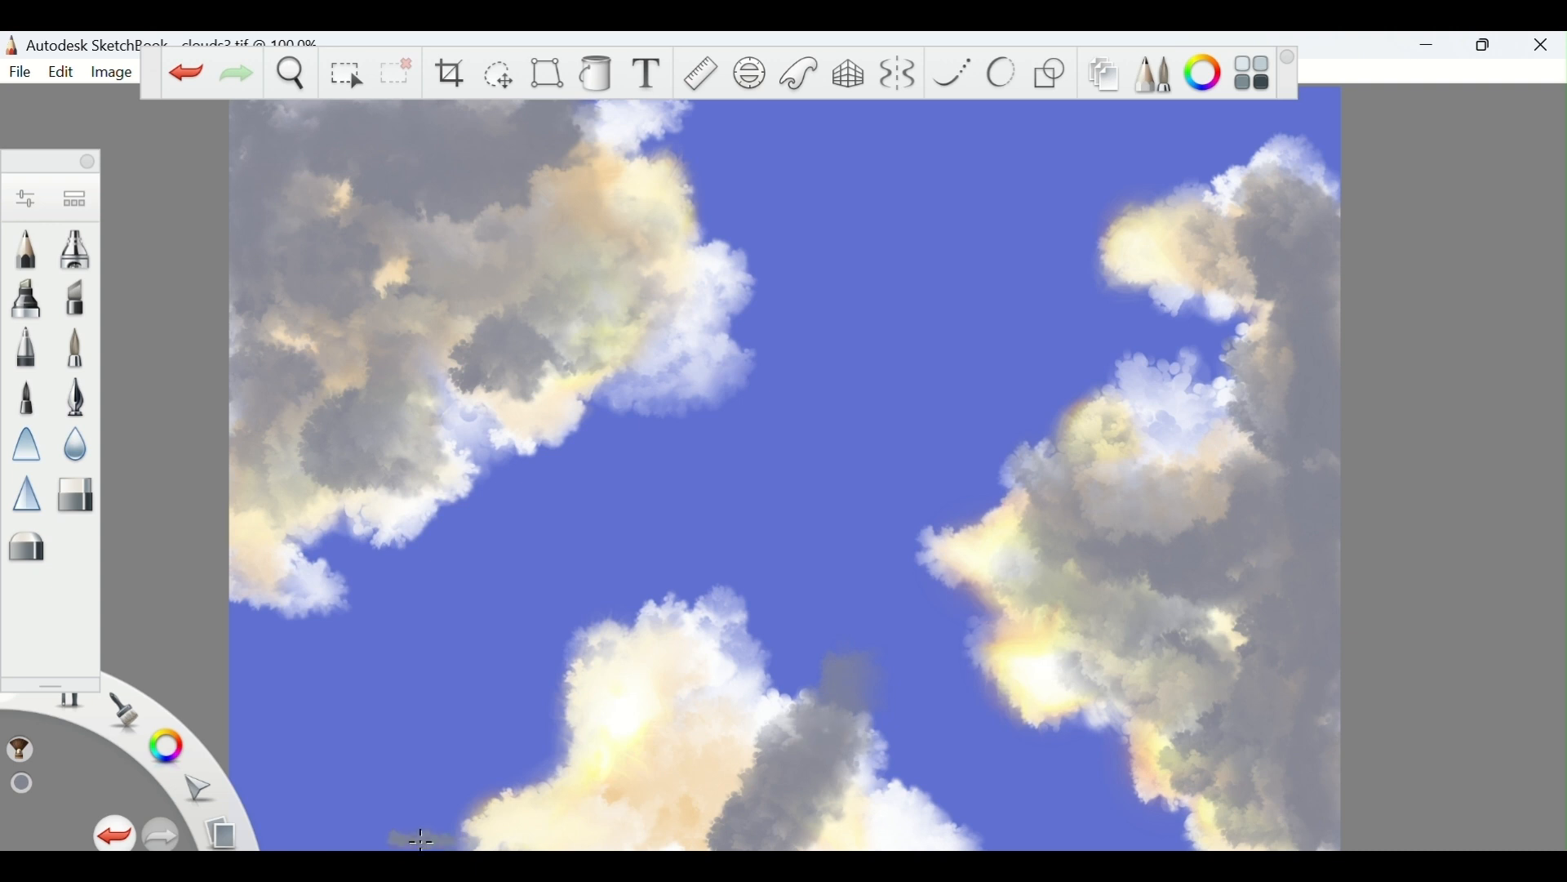
{"action": "mouse_move", "coordinate": [419, 843]}
{"action": "left_mouse_down"}
{"action": "mouse_move", "coordinate": [431, 825]}
{"action": "mouse_move", "coordinate": [336, 821]}
{"action": "left_mouse_up"}
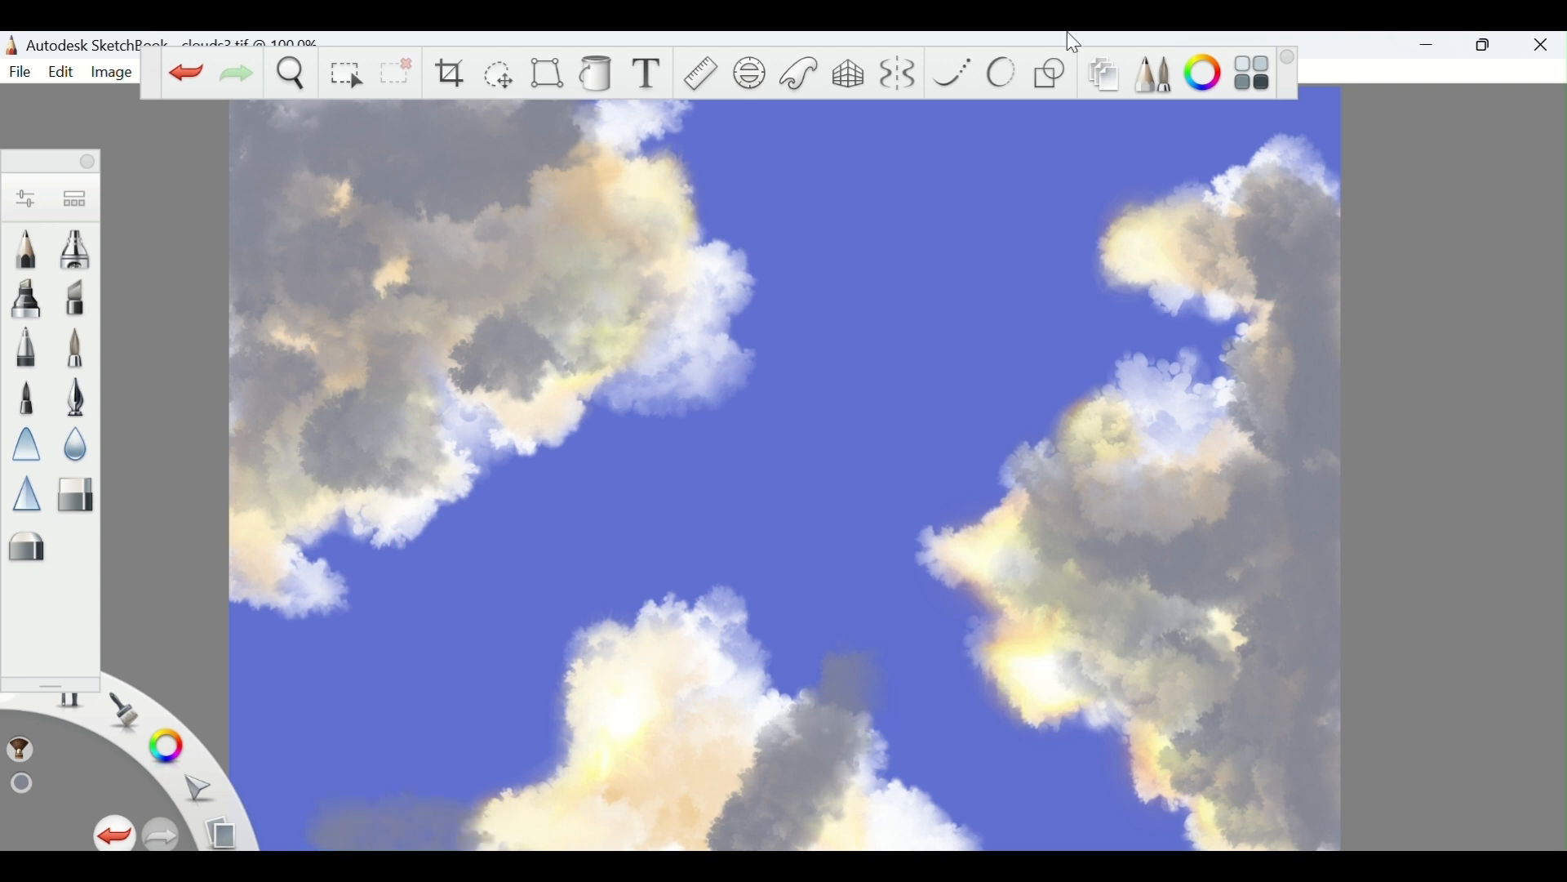
Switch to the Hair smudge brush from the Artist set for blending the gray shadows
{"action": "left_click", "coordinate": [75, 200]}
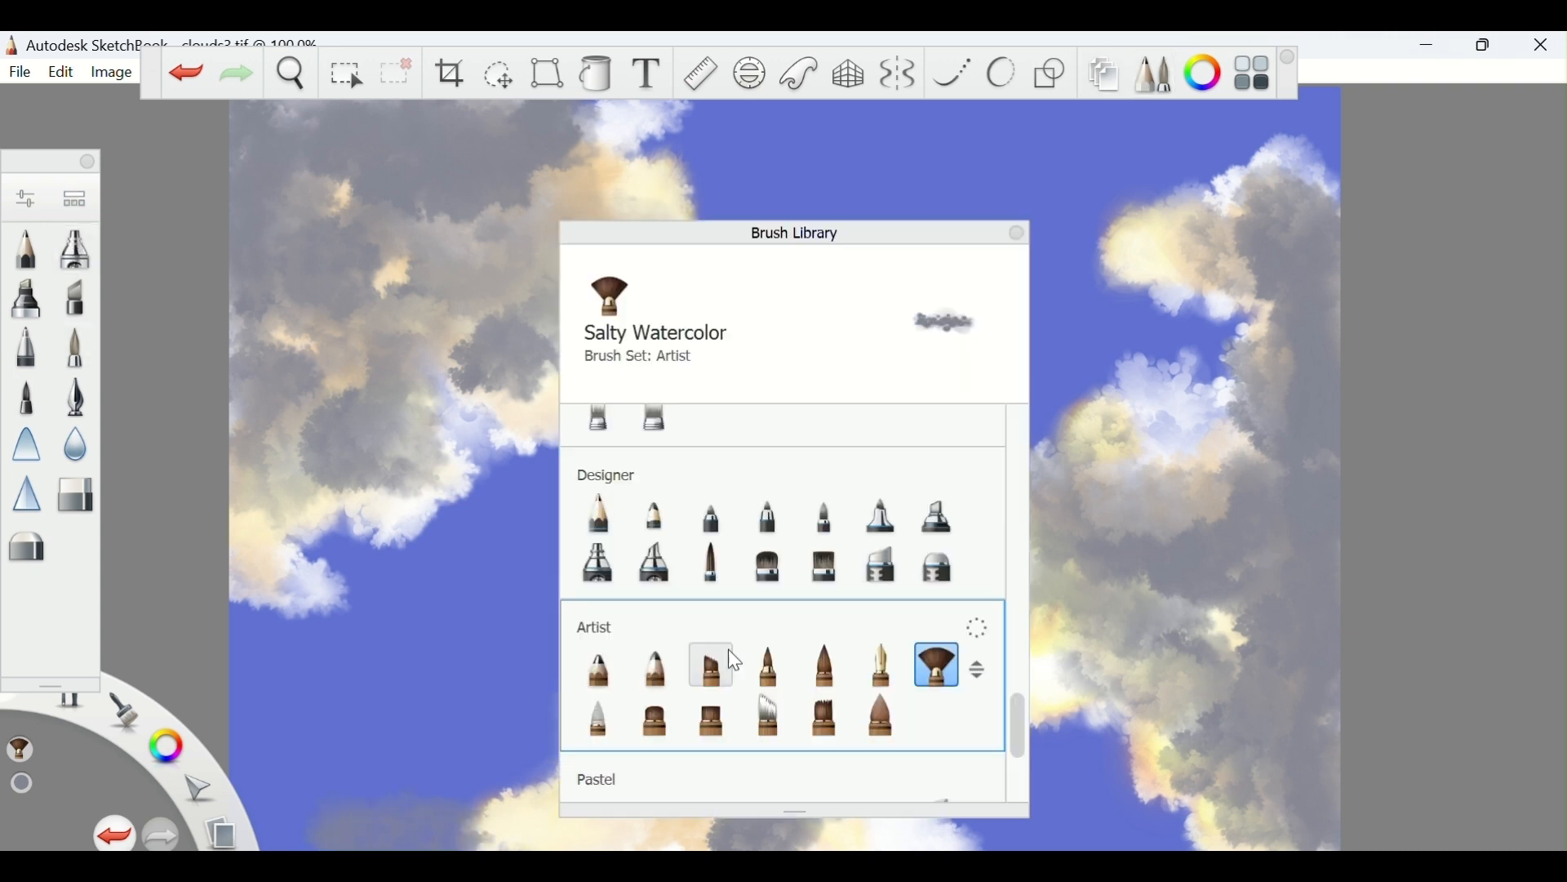
{"action": "double_click", "coordinate": [757, 712]}
{"action": "left_click", "coordinate": [1115, 237]}
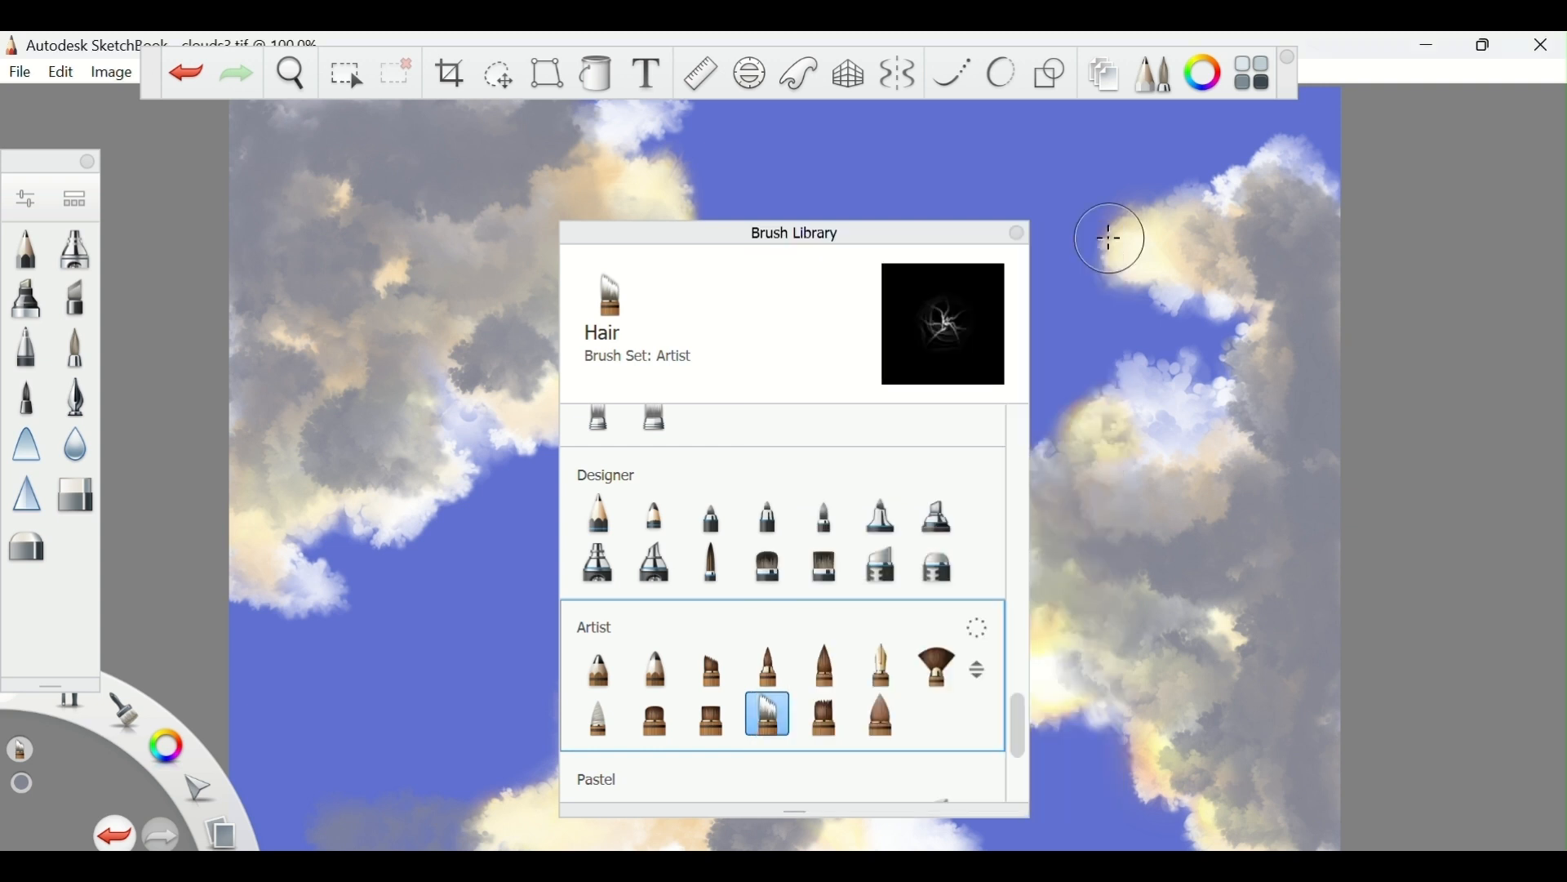
{"action": "left_click", "coordinate": [1016, 234]}
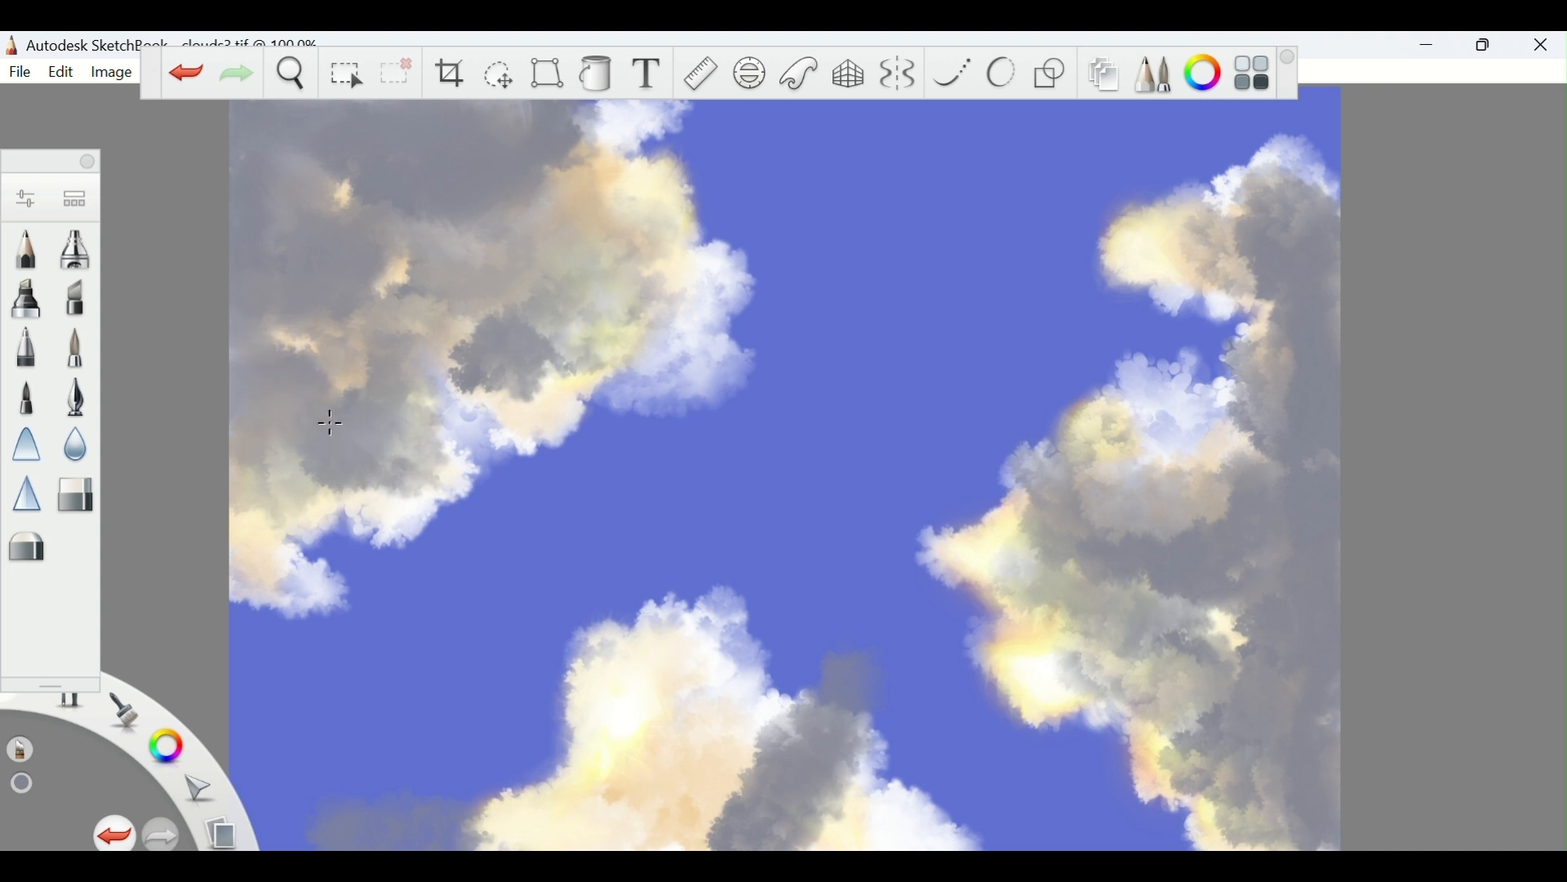
Blend the gray shadows across the upper-left and right clouds with smudge strokes, undoing the stroke that disturbs the right cloud's outer edge
{"action": "mouse_move", "coordinate": [517, 384]}
{"action": "left_mouse_down"}
{"action": "mouse_move", "coordinate": [478, 387]}
{"action": "mouse_move", "coordinate": [514, 378]}
{"action": "mouse_move", "coordinate": [482, 361]}
{"action": "mouse_move", "coordinate": [487, 304]}
{"action": "left_mouse_up"}
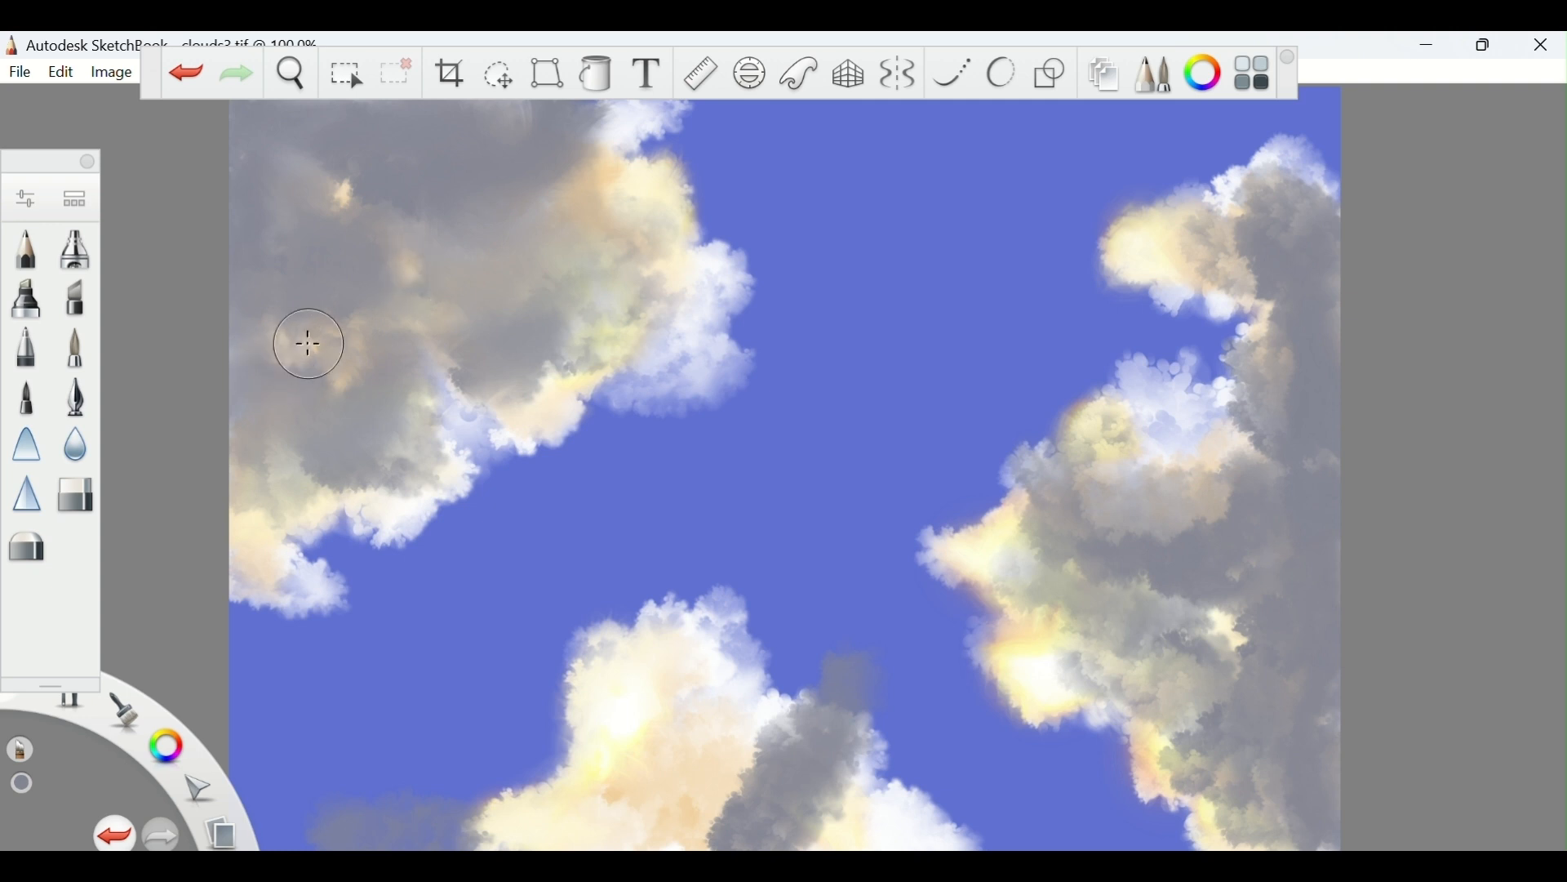
{"action": "mouse_move", "coordinate": [1152, 544]}
{"action": "left_mouse_down"}
{"action": "mouse_move", "coordinate": [1218, 509]}
{"action": "mouse_move", "coordinate": [1223, 474]}
{"action": "mouse_move", "coordinate": [1268, 417]}
{"action": "mouse_move", "coordinate": [1228, 428]}
{"action": "left_mouse_up"}
{"action": "left_click_drag", "start_coordinate": [1278, 256], "coordinate": [1241, 238]}
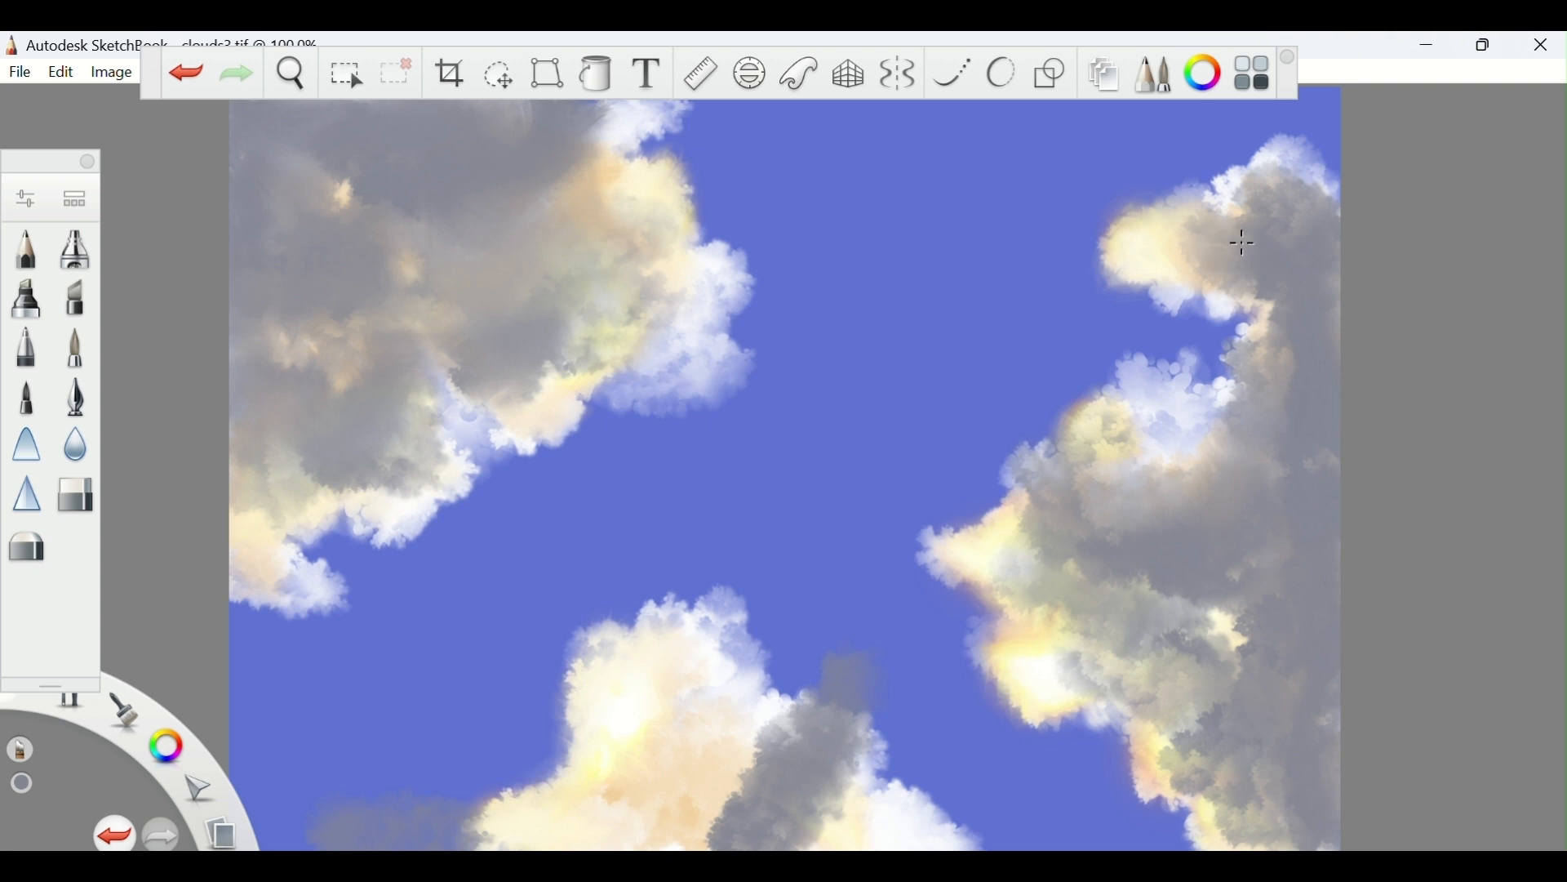
{"action": "mouse_move", "coordinate": [1290, 521]}
{"action": "left_mouse_down"}
{"action": "mouse_move", "coordinate": [1259, 583]}
{"action": "mouse_move", "coordinate": [1144, 592]}
{"action": "mouse_move", "coordinate": [1193, 632]}
{"action": "mouse_move", "coordinate": [1227, 634]}
{"action": "mouse_move", "coordinate": [1182, 732]}
{"action": "mouse_move", "coordinate": [1241, 749]}
{"action": "left_mouse_up"}
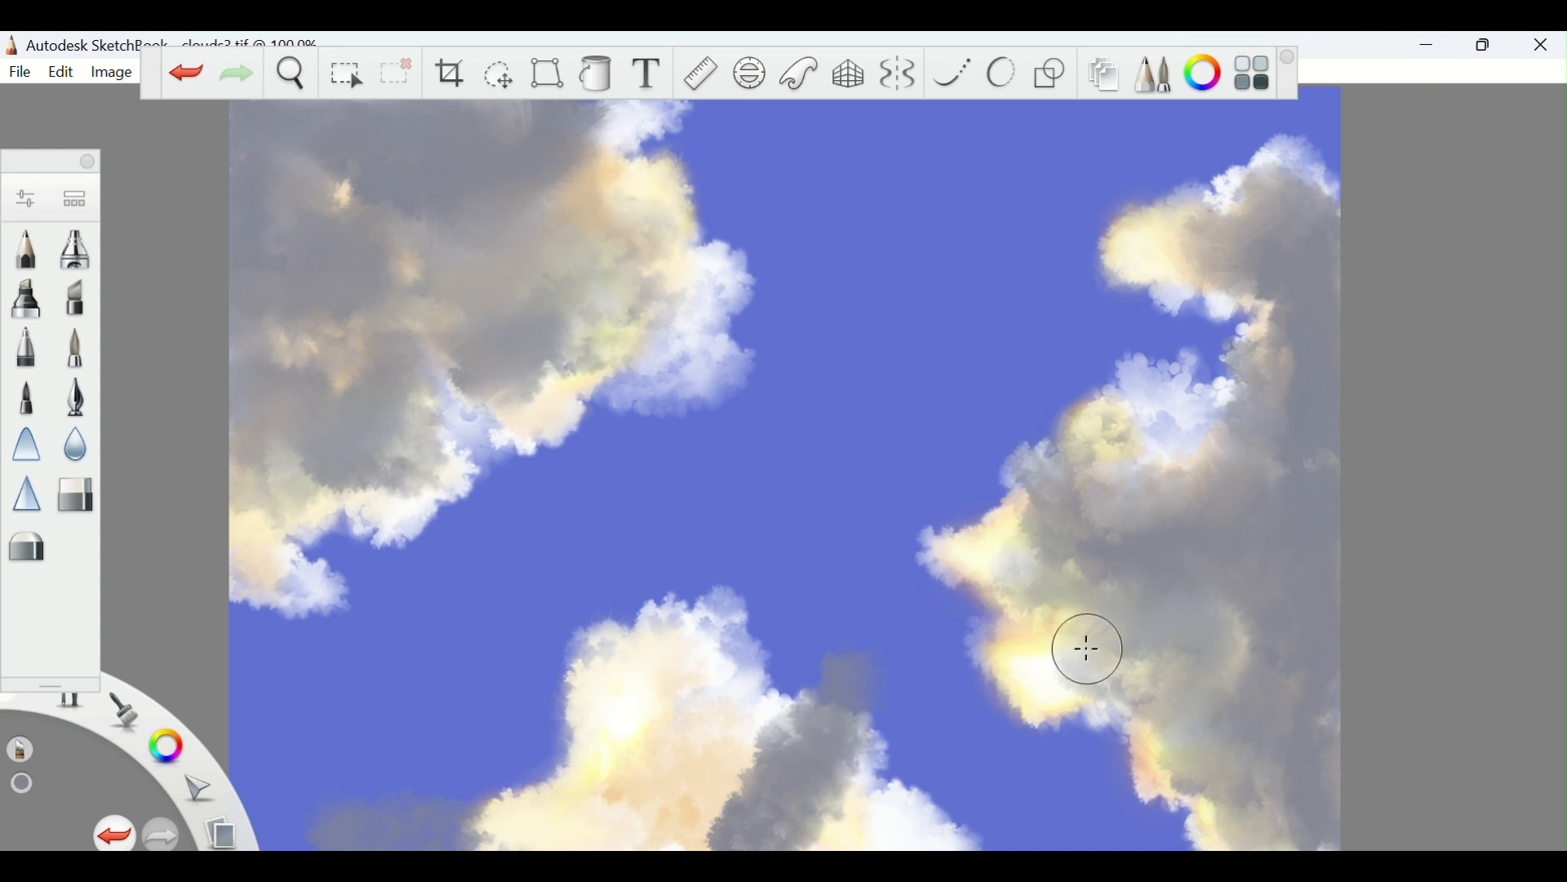
{"action": "mouse_move", "coordinate": [1088, 644]}
{"action": "left_mouse_down"}
{"action": "mouse_move", "coordinate": [1125, 542]}
{"action": "mouse_move", "coordinate": [1094, 518]}
{"action": "mouse_move", "coordinate": [1100, 480]}
{"action": "mouse_move", "coordinate": [1166, 430]}
{"action": "mouse_move", "coordinate": [1119, 594]}
{"action": "mouse_move", "coordinate": [1055, 667]}
{"action": "mouse_move", "coordinate": [1093, 669]}
{"action": "mouse_move", "coordinate": [1151, 515]}
{"action": "mouse_move", "coordinate": [1078, 632]}
{"action": "mouse_move", "coordinate": [1118, 629]}
{"action": "mouse_move", "coordinate": [1139, 561]}
{"action": "mouse_move", "coordinate": [1137, 605]}
{"action": "mouse_move", "coordinate": [1159, 621]}
{"action": "mouse_move", "coordinate": [1070, 548]}
{"action": "mouse_move", "coordinate": [1028, 578]}
{"action": "mouse_move", "coordinate": [957, 544]}
{"action": "left_mouse_up"}
{"action": "key", "text": "ctrl+z"}
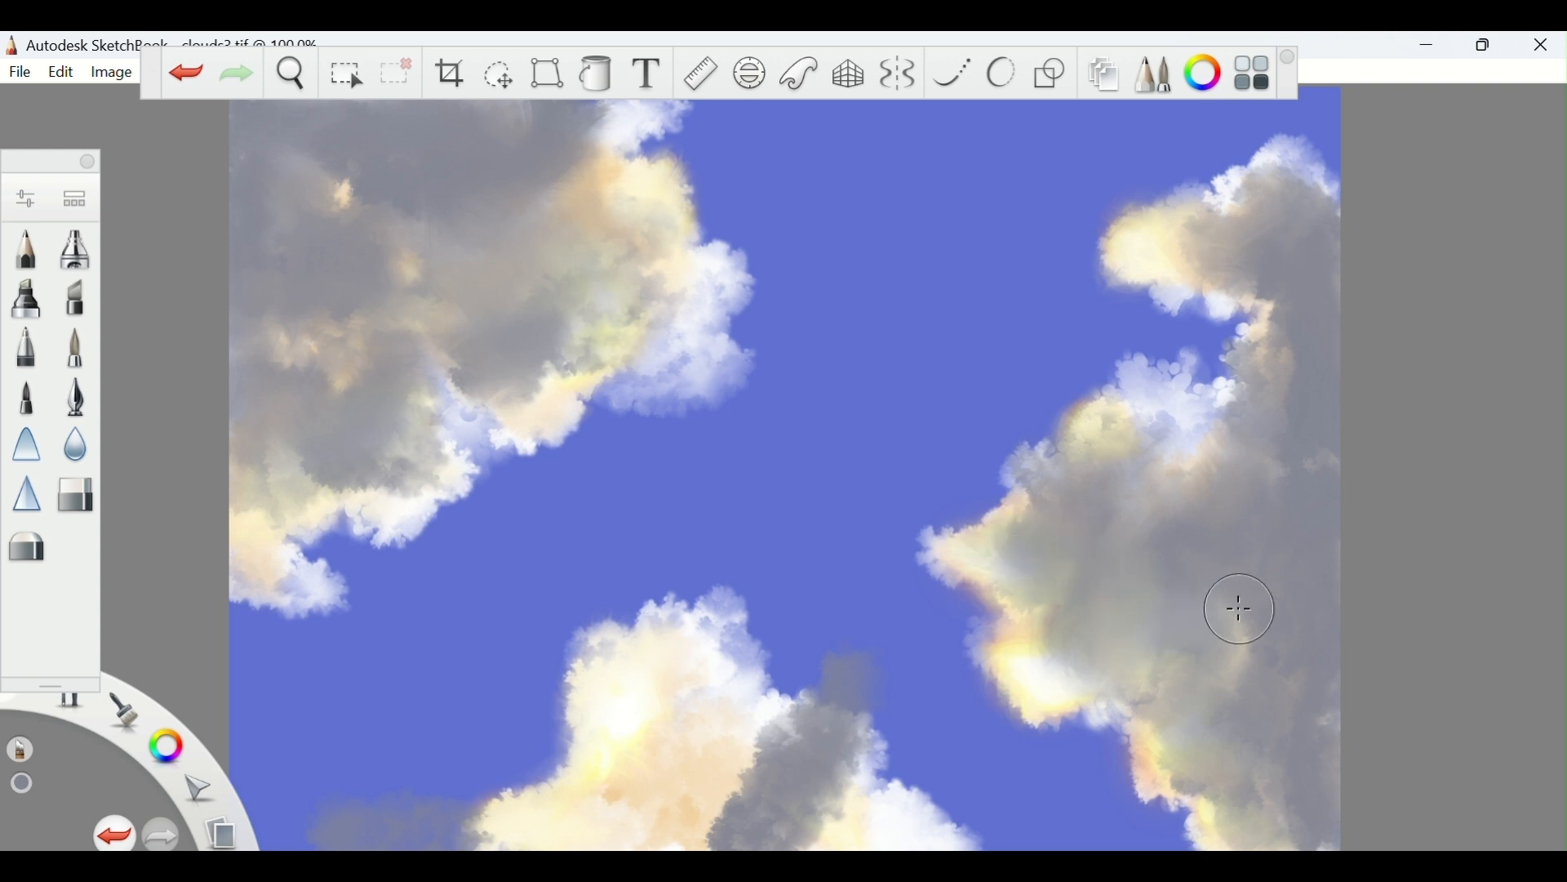
Smudge the gray shadow on the bottom cloud and soften the faint gray patches in the sky beside it
{"action": "left_click_drag", "start_coordinate": [776, 808], "coordinate": [717, 821]}
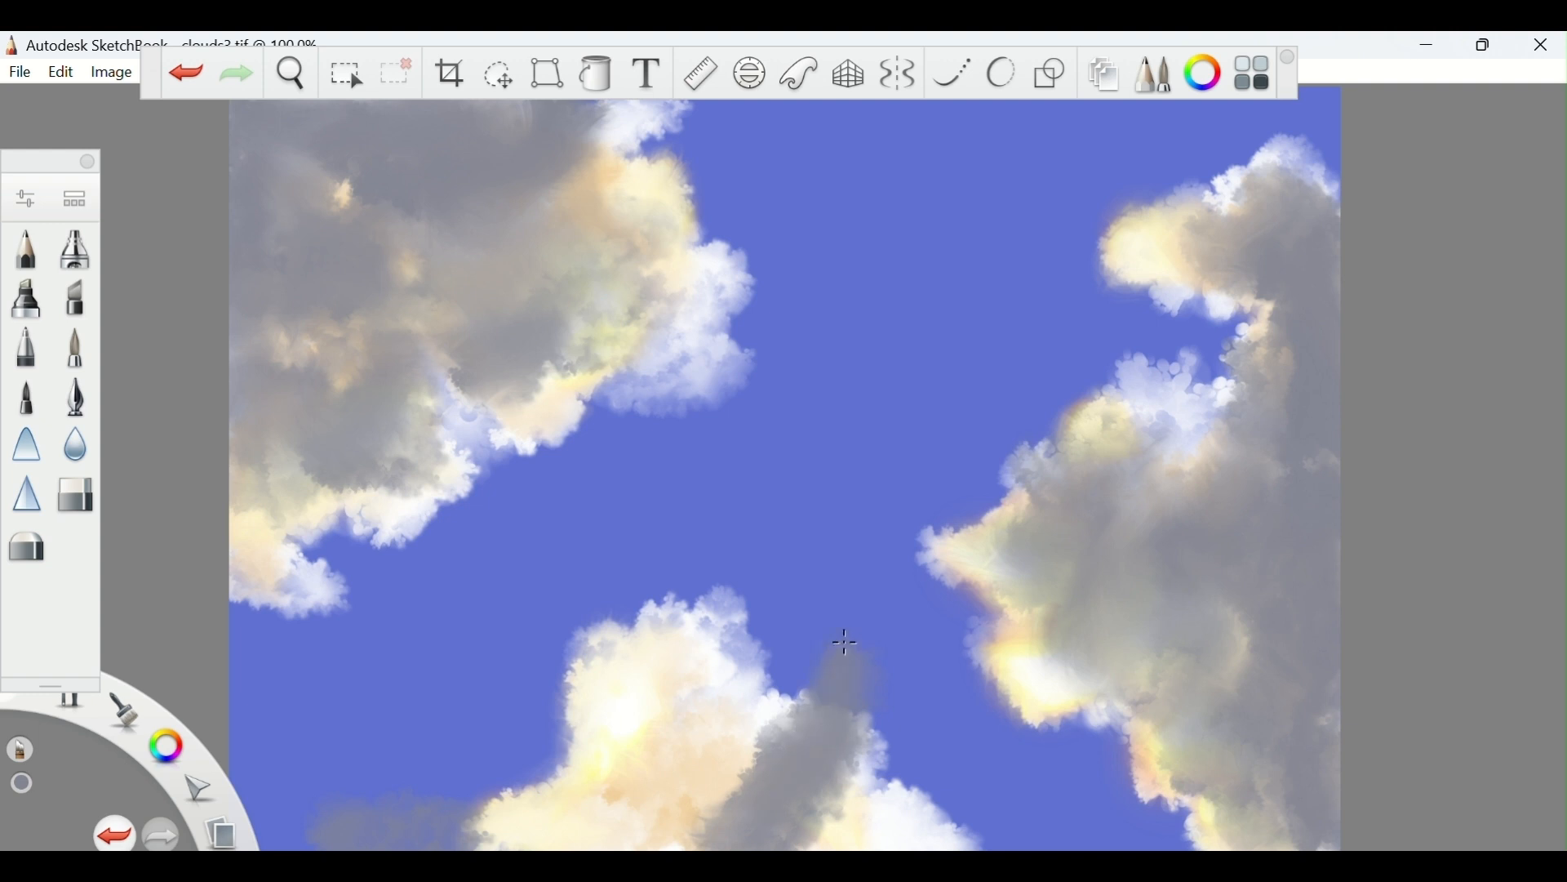
{"action": "left_click_drag", "start_coordinate": [886, 637], "coordinate": [876, 681]}
{"action": "left_click_drag", "start_coordinate": [797, 808], "coordinate": [766, 833]}
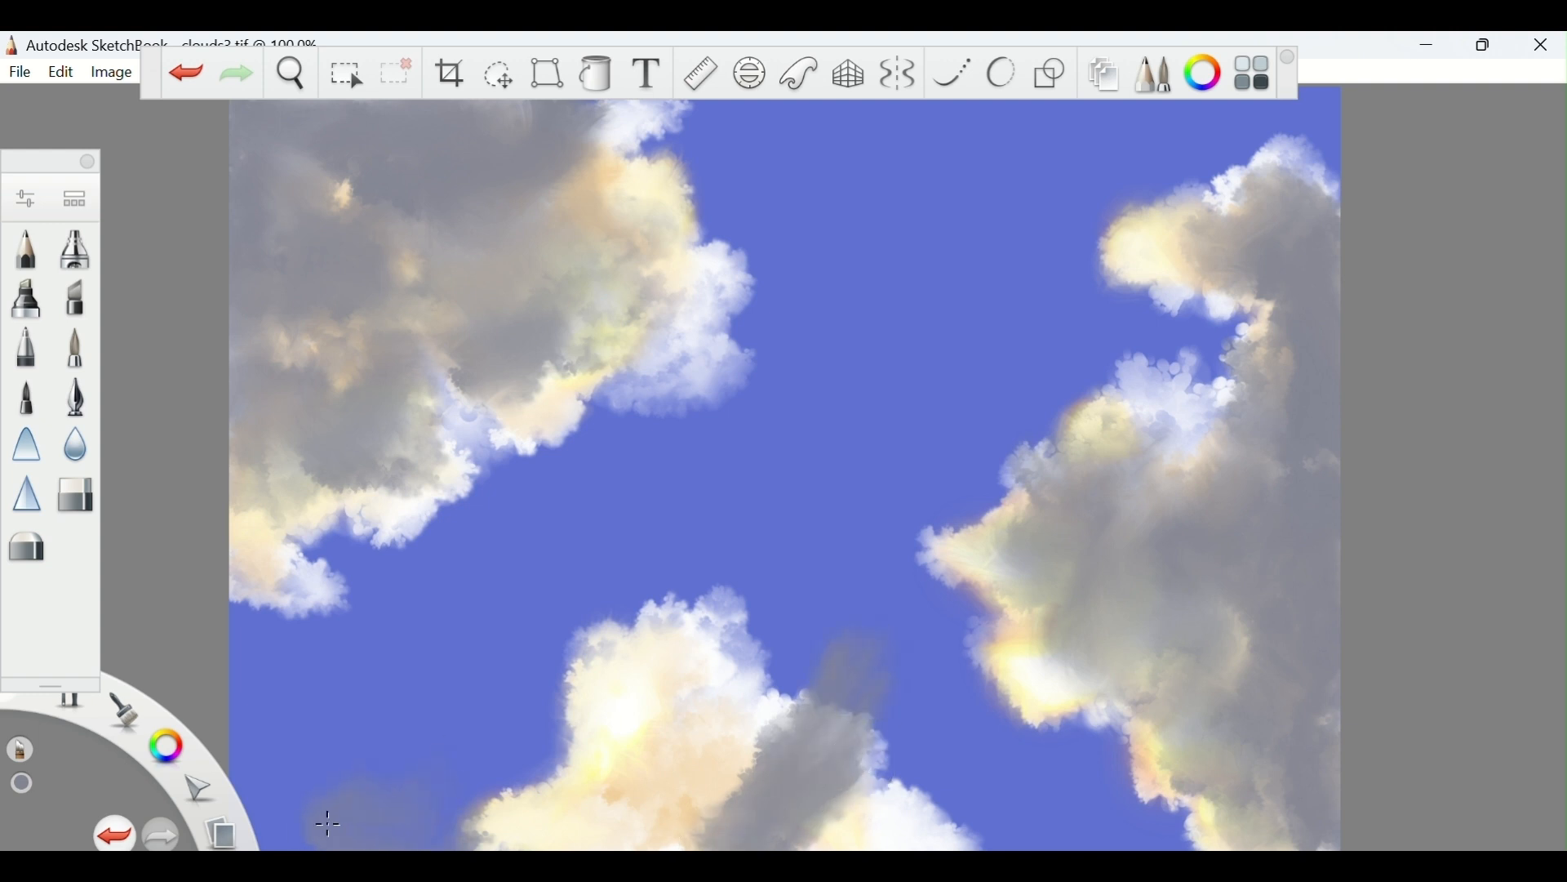
Add a new layer above Layer4 and set the painting color to white
{"action": "left_click", "coordinate": [1107, 71]}
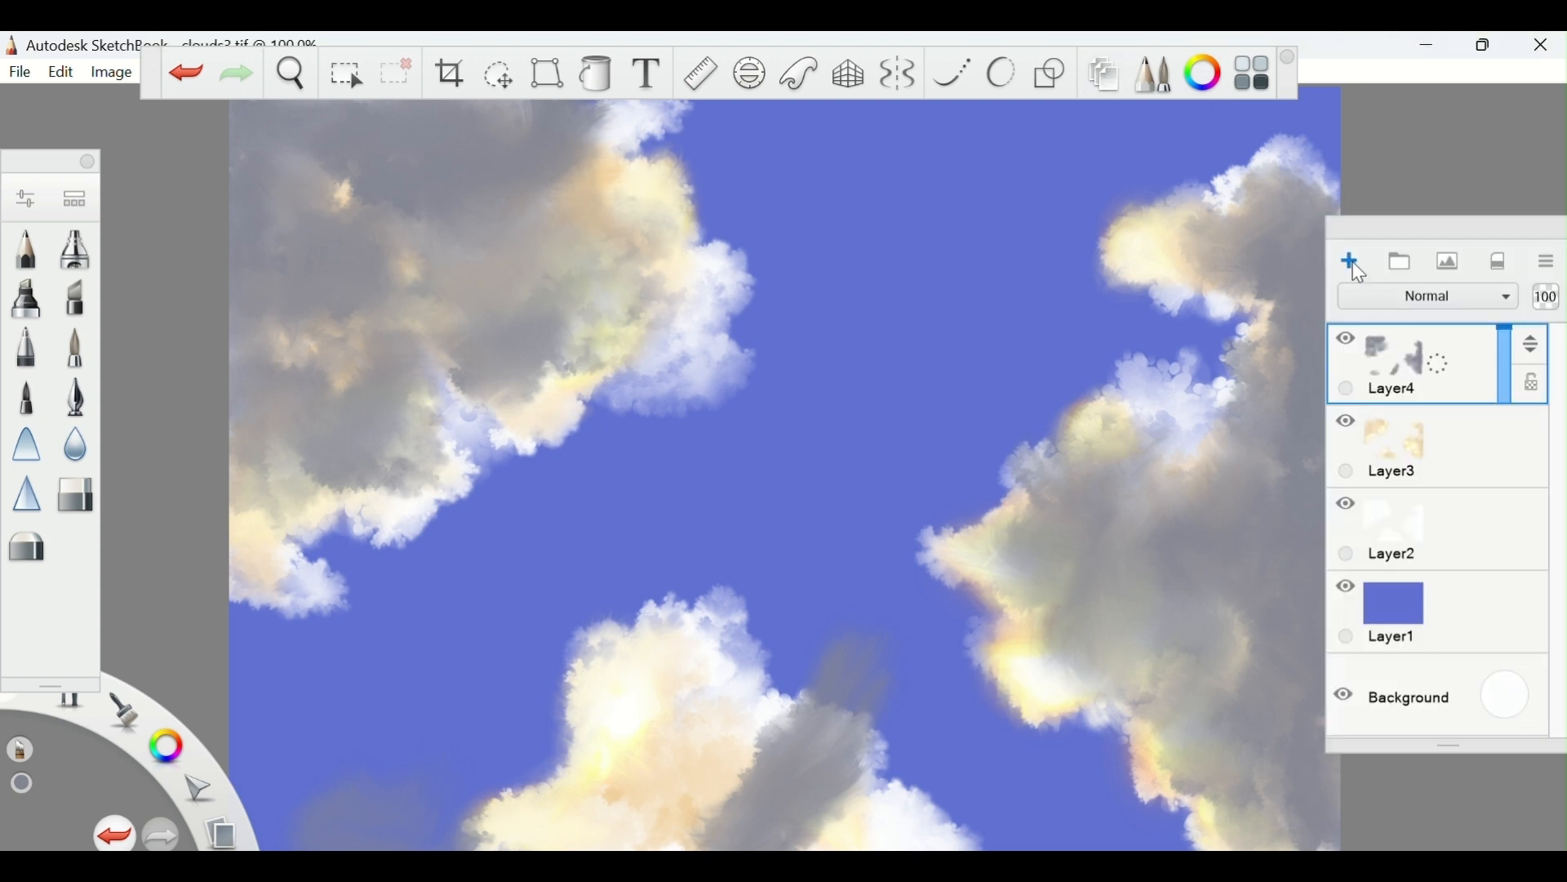
{"action": "left_click", "coordinate": [1194, 90]}
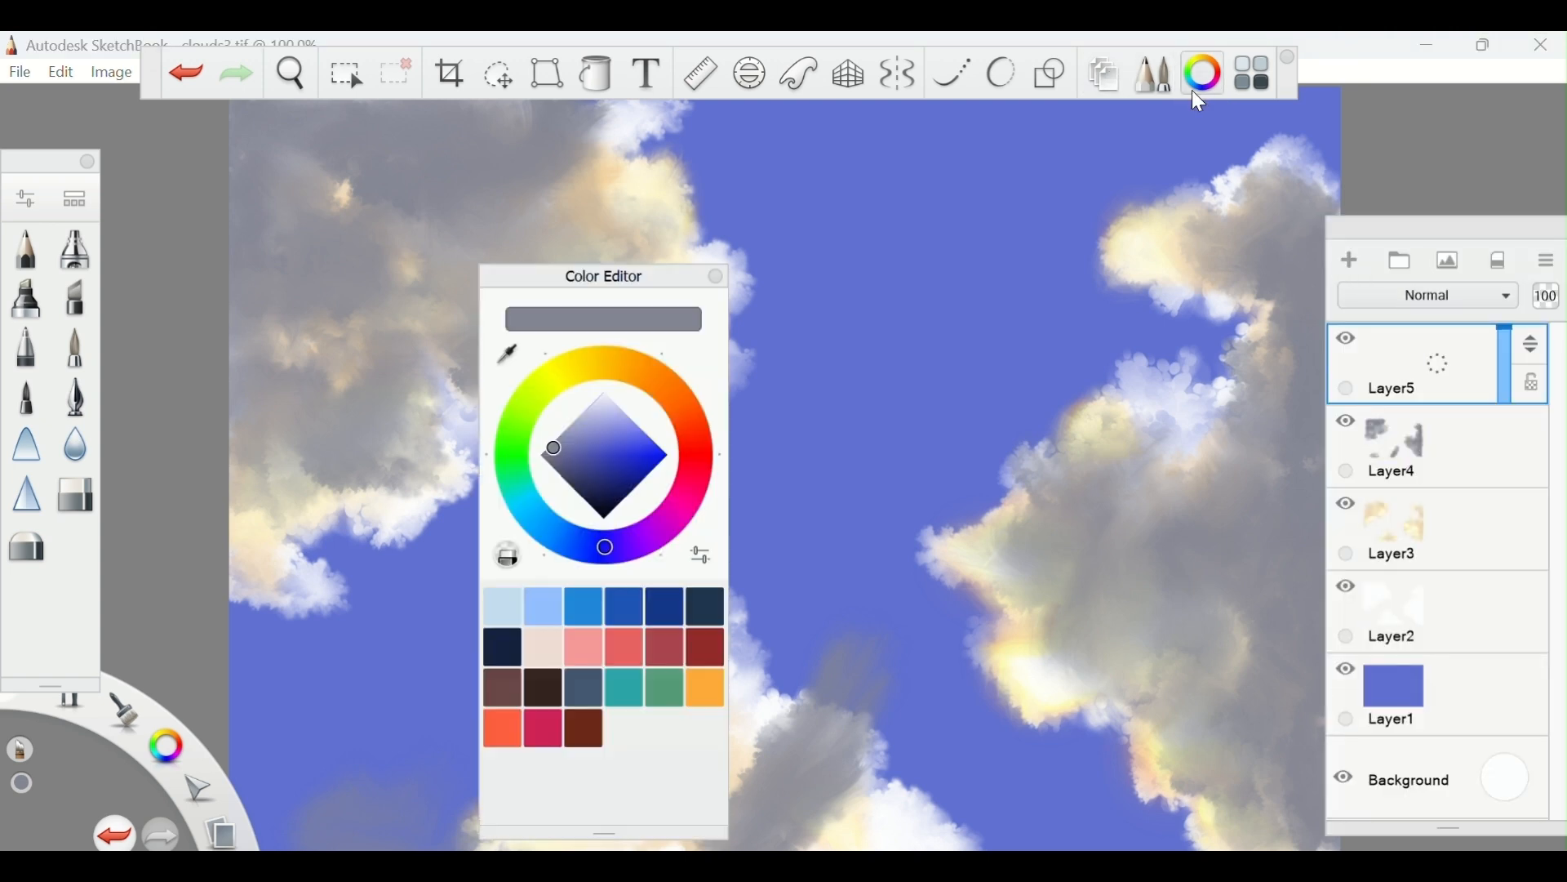
{"action": "left_click", "coordinate": [602, 396]}
{"action": "left_click", "coordinate": [717, 278]}
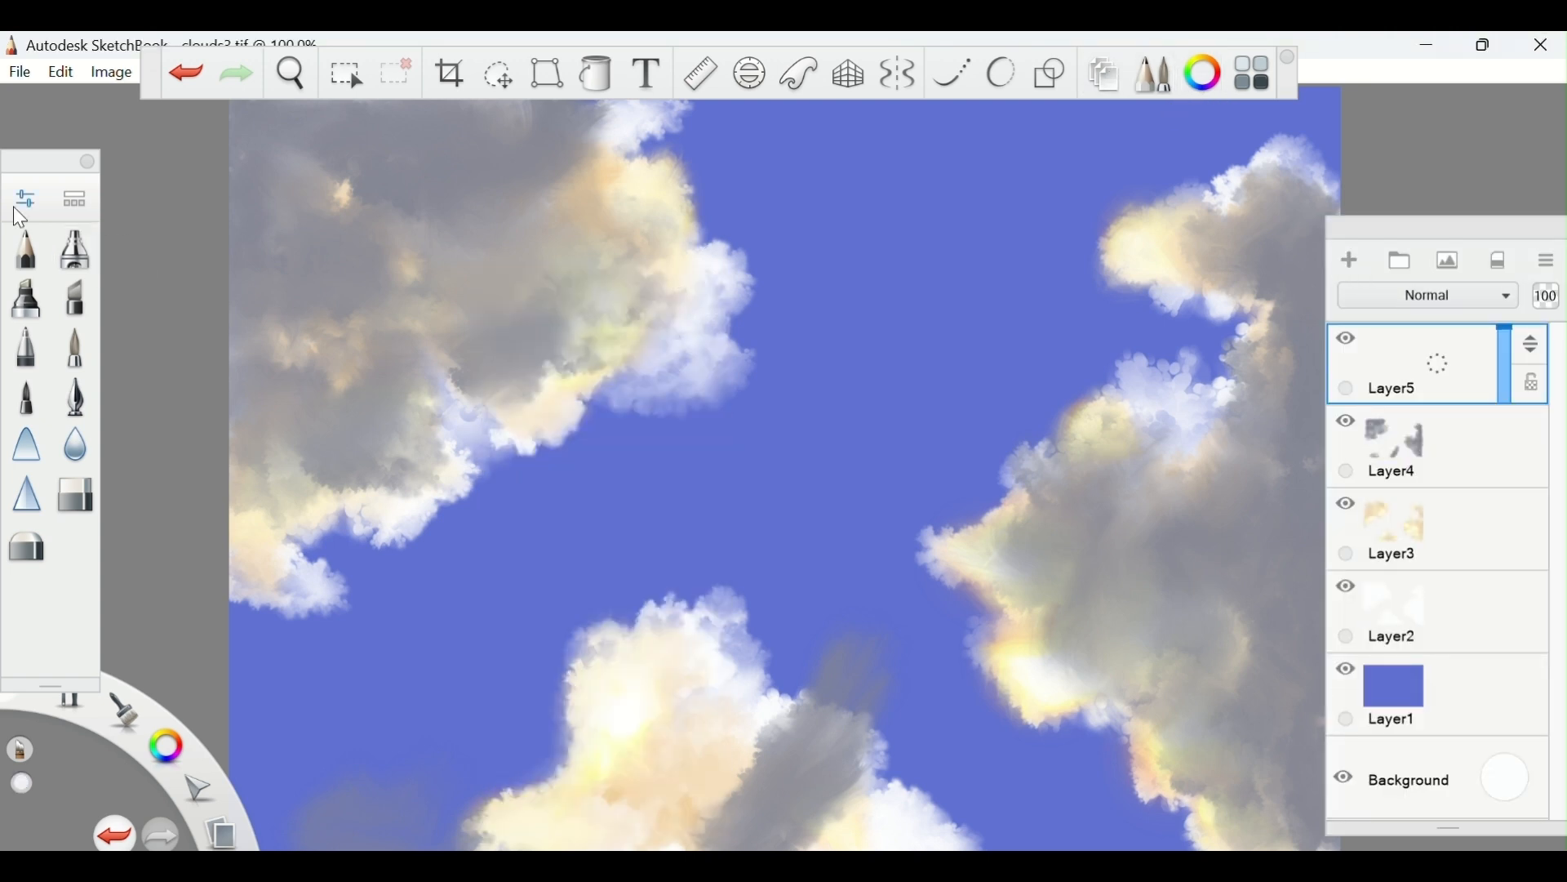
Choose the Salty Watercolor brush from the Artist set with a size of about 18
{"action": "left_click", "coordinate": [76, 200]}
{"action": "double_click", "coordinate": [939, 674]}
{"action": "left_click", "coordinate": [825, 557]}
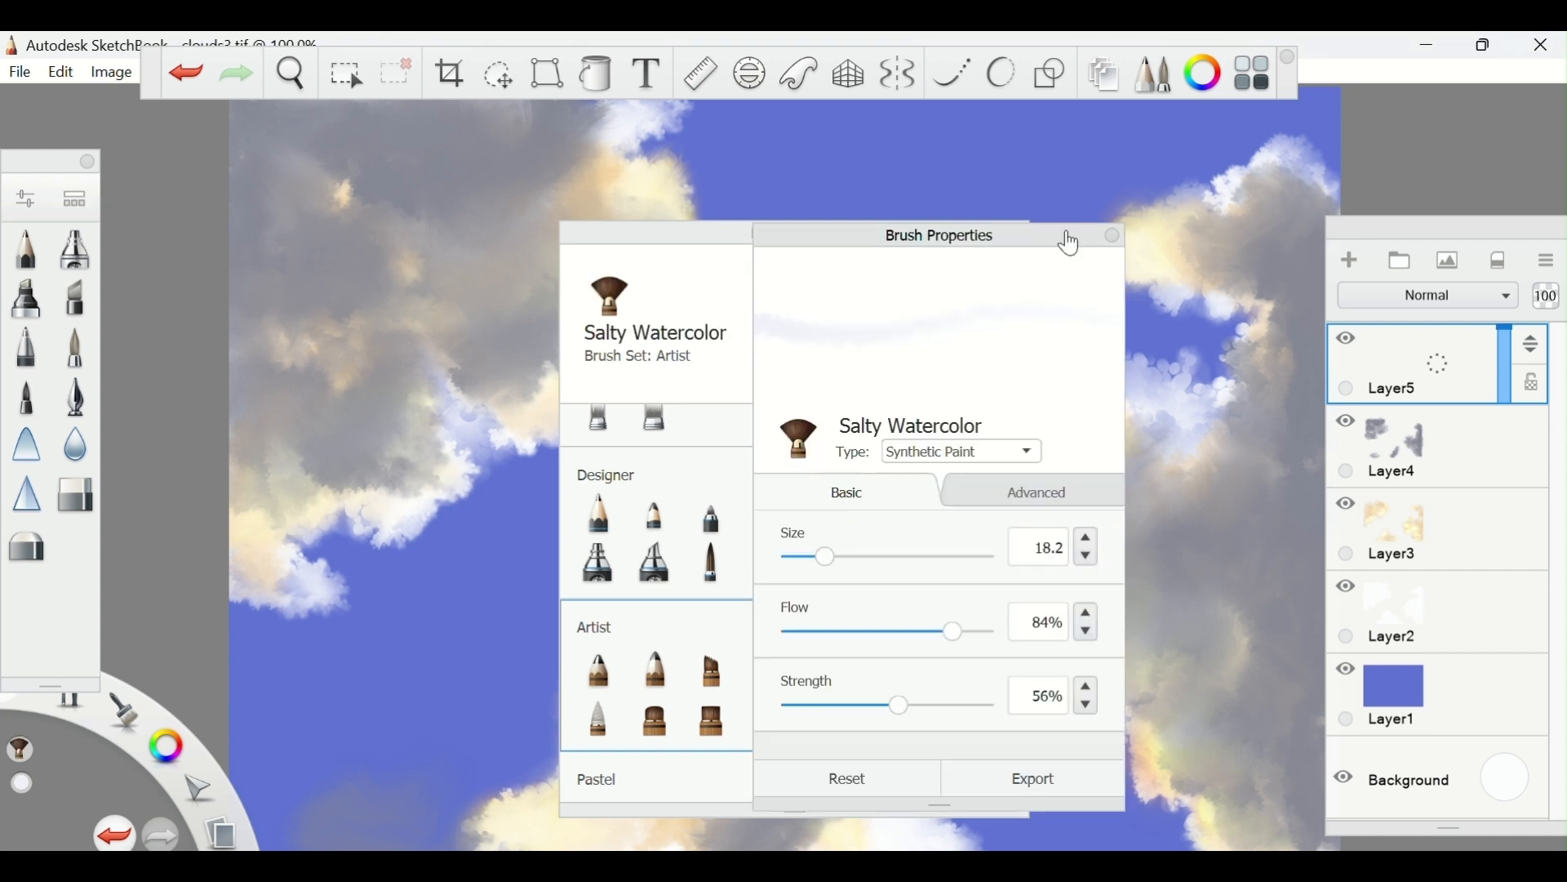
{"action": "left_click_drag", "start_coordinate": [826, 559], "coordinate": [833, 557]}
{"action": "left_click", "coordinate": [1110, 239]}
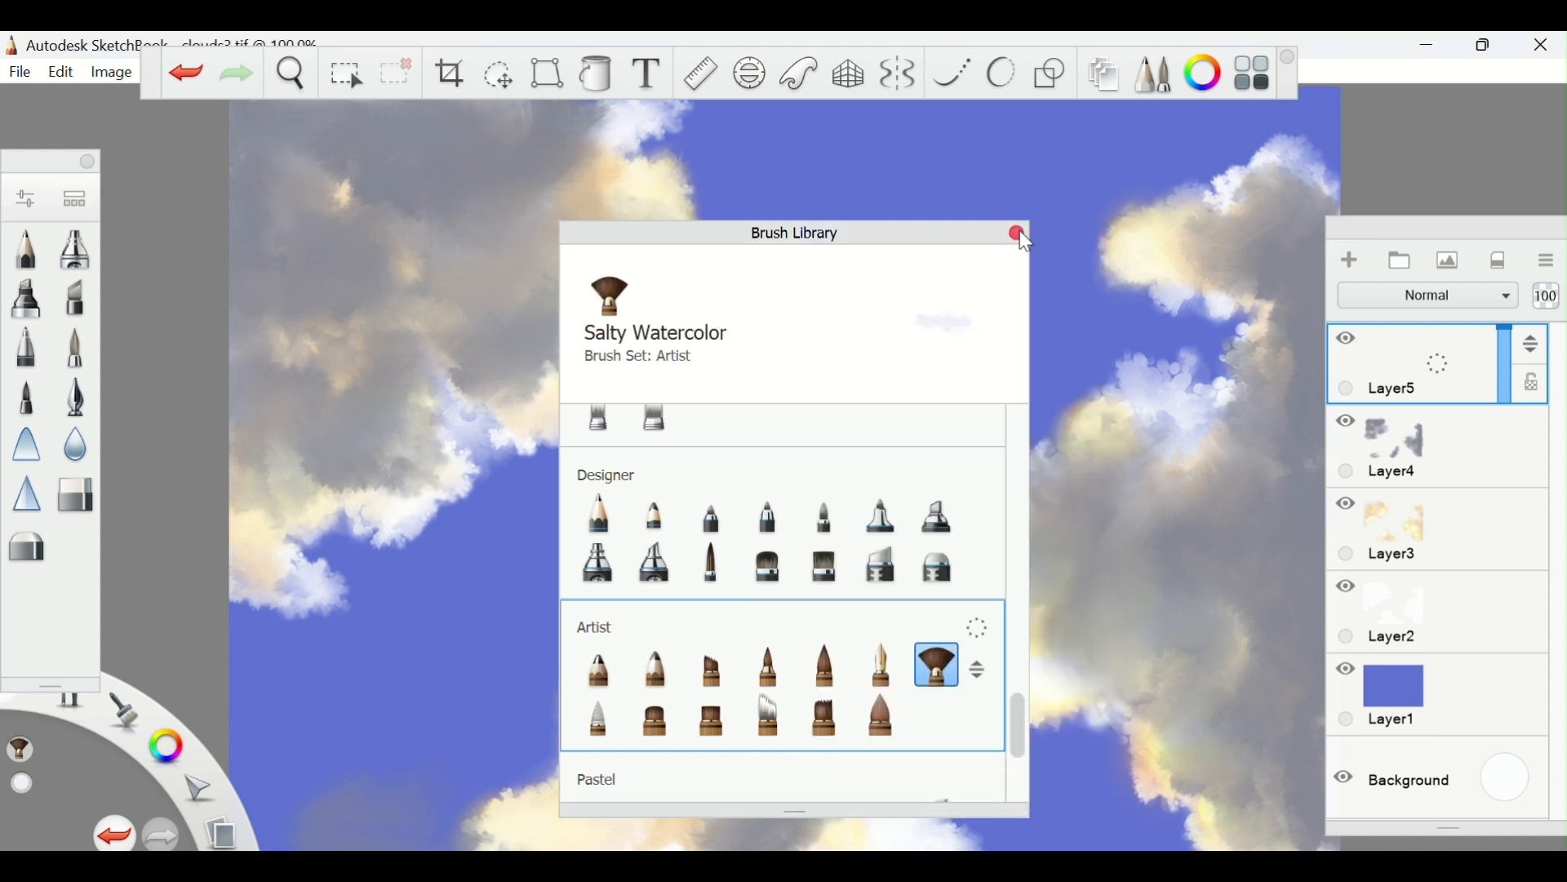
{"action": "left_click", "coordinate": [1018, 233]}
Paint small white cloud puffs in the sky beside the upper part of the right cloud
{"action": "mouse_move", "coordinate": [952, 466]}
{"action": "left_mouse_down"}
{"action": "mouse_move", "coordinate": [970, 413]}
{"action": "mouse_move", "coordinate": [945, 419]}
{"action": "mouse_move", "coordinate": [931, 473]}
{"action": "mouse_move", "coordinate": [901, 459]}
{"action": "mouse_move", "coordinate": [984, 385]}
{"action": "mouse_move", "coordinate": [1064, 370]}
{"action": "left_mouse_up"}
{"action": "mouse_move", "coordinate": [922, 418]}
{"action": "left_mouse_down"}
{"action": "mouse_move", "coordinate": [927, 390]}
{"action": "mouse_move", "coordinate": [901, 413]}
{"action": "mouse_move", "coordinate": [902, 398]}
{"action": "left_mouse_up"}
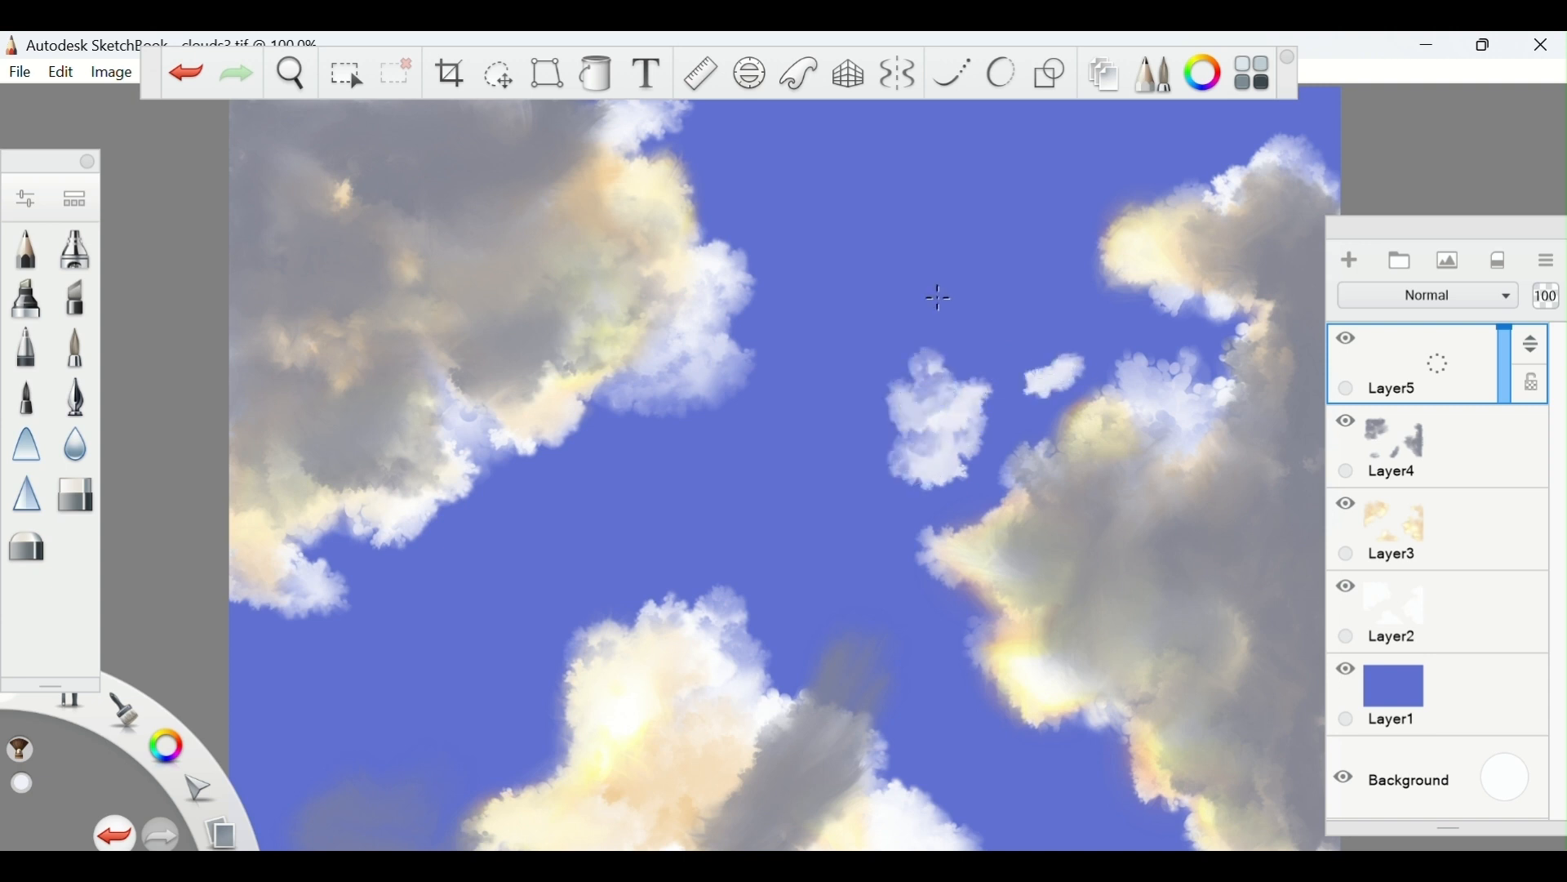
{"action": "mouse_move", "coordinate": [939, 299]}
{"action": "left_mouse_down"}
{"action": "mouse_move", "coordinate": [1046, 294]}
{"action": "mouse_move", "coordinate": [1016, 273]}
{"action": "left_mouse_up"}
{"action": "left_click_drag", "start_coordinate": [957, 325], "coordinate": [991, 318]}
{"action": "left_click_drag", "start_coordinate": [1086, 333], "coordinate": [1115, 329]}
Paint a group of small white cloud puffs between the upper-left cloud and the bottom cloud
{"action": "mouse_move", "coordinate": [581, 567]}
{"action": "left_mouse_down"}
{"action": "mouse_move", "coordinate": [622, 562]}
{"action": "mouse_move", "coordinate": [627, 577]}
{"action": "left_mouse_up"}
{"action": "mouse_move", "coordinate": [535, 512]}
{"action": "left_mouse_down"}
{"action": "mouse_move", "coordinate": [602, 471]}
{"action": "mouse_move", "coordinate": [553, 504]}
{"action": "mouse_move", "coordinate": [536, 544]}
{"action": "left_mouse_up"}
{"action": "left_click_drag", "start_coordinate": [531, 590], "coordinate": [542, 641]}
{"action": "left_click_drag", "start_coordinate": [692, 525], "coordinate": [794, 592]}
{"action": "left_click_drag", "start_coordinate": [754, 516], "coordinate": [765, 534]}
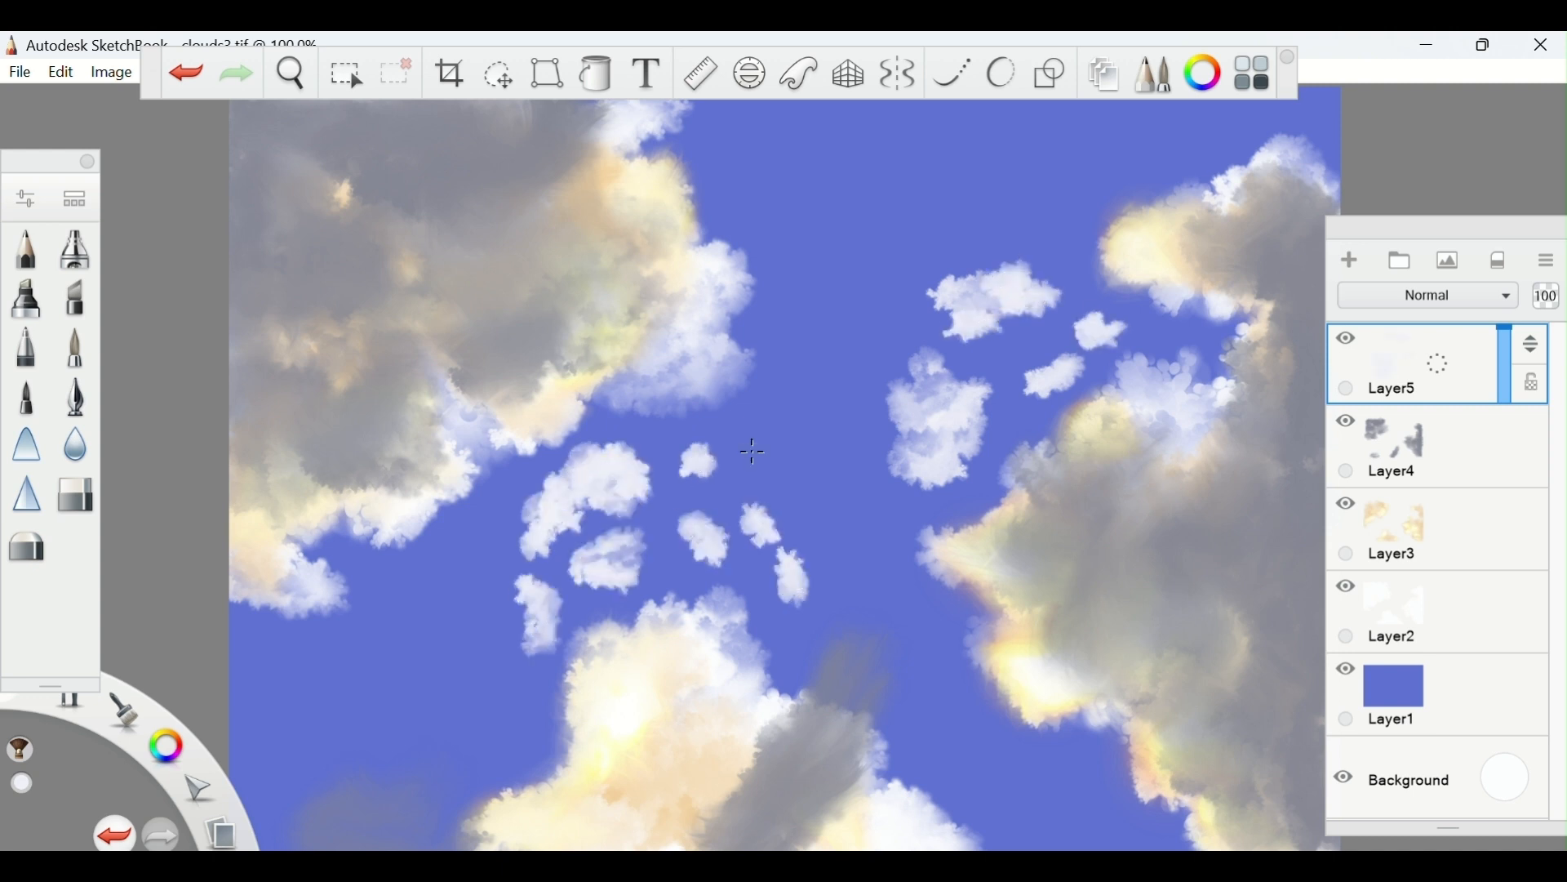
Scatter more tiny white puffs around both groups and in the sky between the bottom and right clouds
{"action": "left_click_drag", "start_coordinate": [848, 594], "coordinate": [843, 642]}
{"action": "left_click_drag", "start_coordinate": [492, 648], "coordinate": [499, 688]}
{"action": "left_click_drag", "start_coordinate": [782, 489], "coordinate": [796, 502]}
{"action": "left_click_drag", "start_coordinate": [483, 554], "coordinate": [497, 573]}
{"action": "left_click_drag", "start_coordinate": [482, 600], "coordinate": [501, 611]}
{"action": "left_click_drag", "start_coordinate": [1046, 253], "coordinate": [1061, 254]}
{"action": "left_click_drag", "start_coordinate": [1147, 313], "coordinate": [1138, 332]}
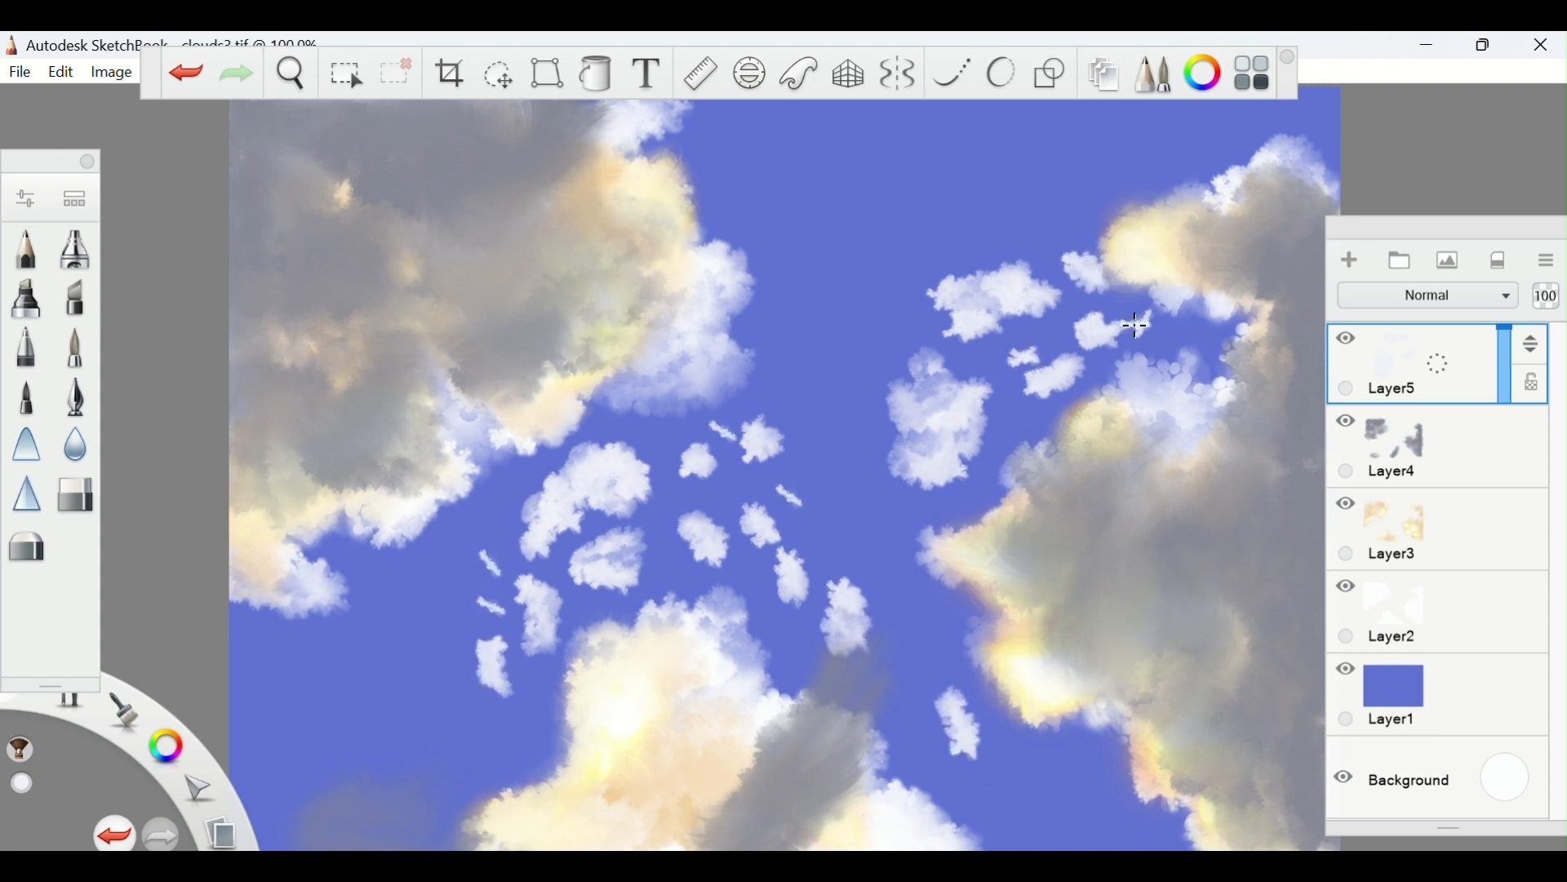
Switch to the Hair brush and smudge the small white puffs into soft, wispy shapes
{"action": "left_click", "coordinate": [74, 199]}
{"action": "double_click", "coordinate": [765, 706]}
{"action": "left_click", "coordinate": [1112, 235]}
{"action": "left_click", "coordinate": [1015, 234]}
{"action": "mouse_move", "coordinate": [629, 510]}
{"action": "left_mouse_down"}
{"action": "mouse_move", "coordinate": [563, 560]}
{"action": "mouse_move", "coordinate": [572, 473]}
{"action": "mouse_move", "coordinate": [661, 494]}
{"action": "mouse_move", "coordinate": [682, 430]}
{"action": "mouse_move", "coordinate": [759, 430]}
{"action": "mouse_move", "coordinate": [763, 586]}
{"action": "mouse_move", "coordinate": [853, 628]}
{"action": "mouse_move", "coordinate": [963, 718]}
{"action": "mouse_move", "coordinate": [791, 623]}
{"action": "mouse_move", "coordinate": [589, 596]}
{"action": "mouse_move", "coordinate": [490, 665]}
{"action": "mouse_move", "coordinate": [483, 560]}
{"action": "left_mouse_up"}
{"action": "mouse_move", "coordinate": [906, 490]}
{"action": "left_mouse_down"}
{"action": "mouse_move", "coordinate": [983, 419]}
{"action": "mouse_move", "coordinate": [939, 396]}
{"action": "mouse_move", "coordinate": [1024, 327]}
{"action": "mouse_move", "coordinate": [1078, 392]}
{"action": "mouse_move", "coordinate": [1102, 281]}
{"action": "mouse_move", "coordinate": [1111, 318]}
{"action": "left_mouse_up"}
Merge Layer2 and Layer3 into a single layer
{"action": "left_click", "coordinate": [1378, 600]}
{"action": "left_click", "coordinate": [1397, 526], "text": "ctrl"}
{"action": "left_click", "coordinate": [1546, 261]}
{"action": "left_click", "coordinate": [1462, 490]}
Smudge the colored edges of the right, bottom and upper-left clouds on the merged layer, undoing the first stroke
{"action": "left_click_drag", "start_coordinate": [993, 571], "coordinate": [969, 560]}
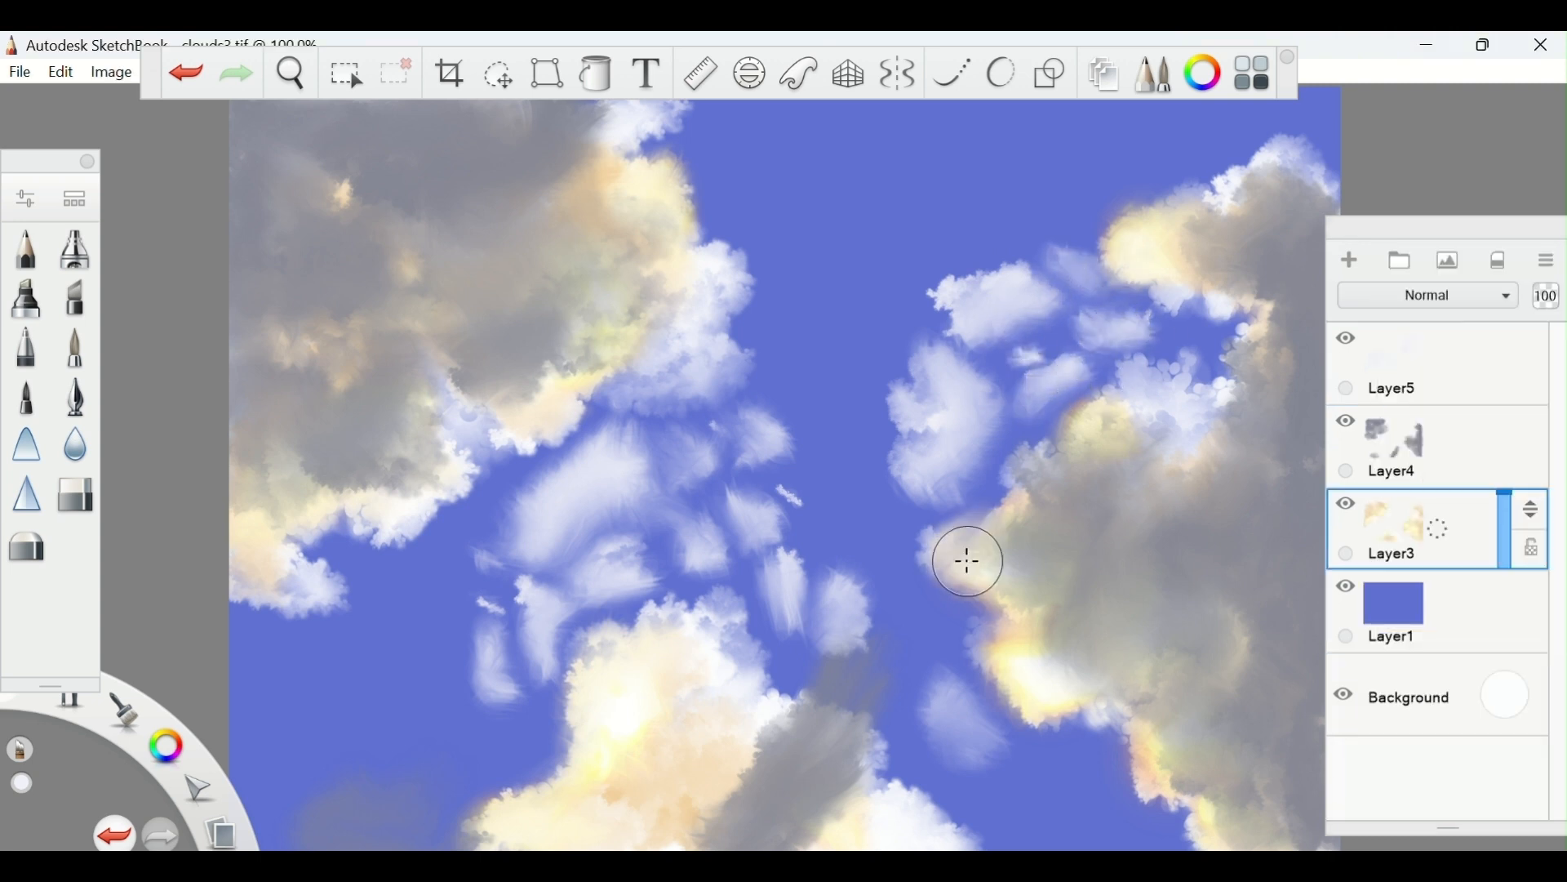
{"action": "key", "text": "ctrl+z"}
{"action": "mouse_move", "coordinate": [1098, 424]}
{"action": "left_mouse_down"}
{"action": "mouse_move", "coordinate": [1163, 389]}
{"action": "mouse_move", "coordinate": [1231, 411]}
{"action": "mouse_move", "coordinate": [1265, 359]}
{"action": "mouse_move", "coordinate": [1166, 294]}
{"action": "mouse_move", "coordinate": [1242, 193]}
{"action": "left_mouse_up"}
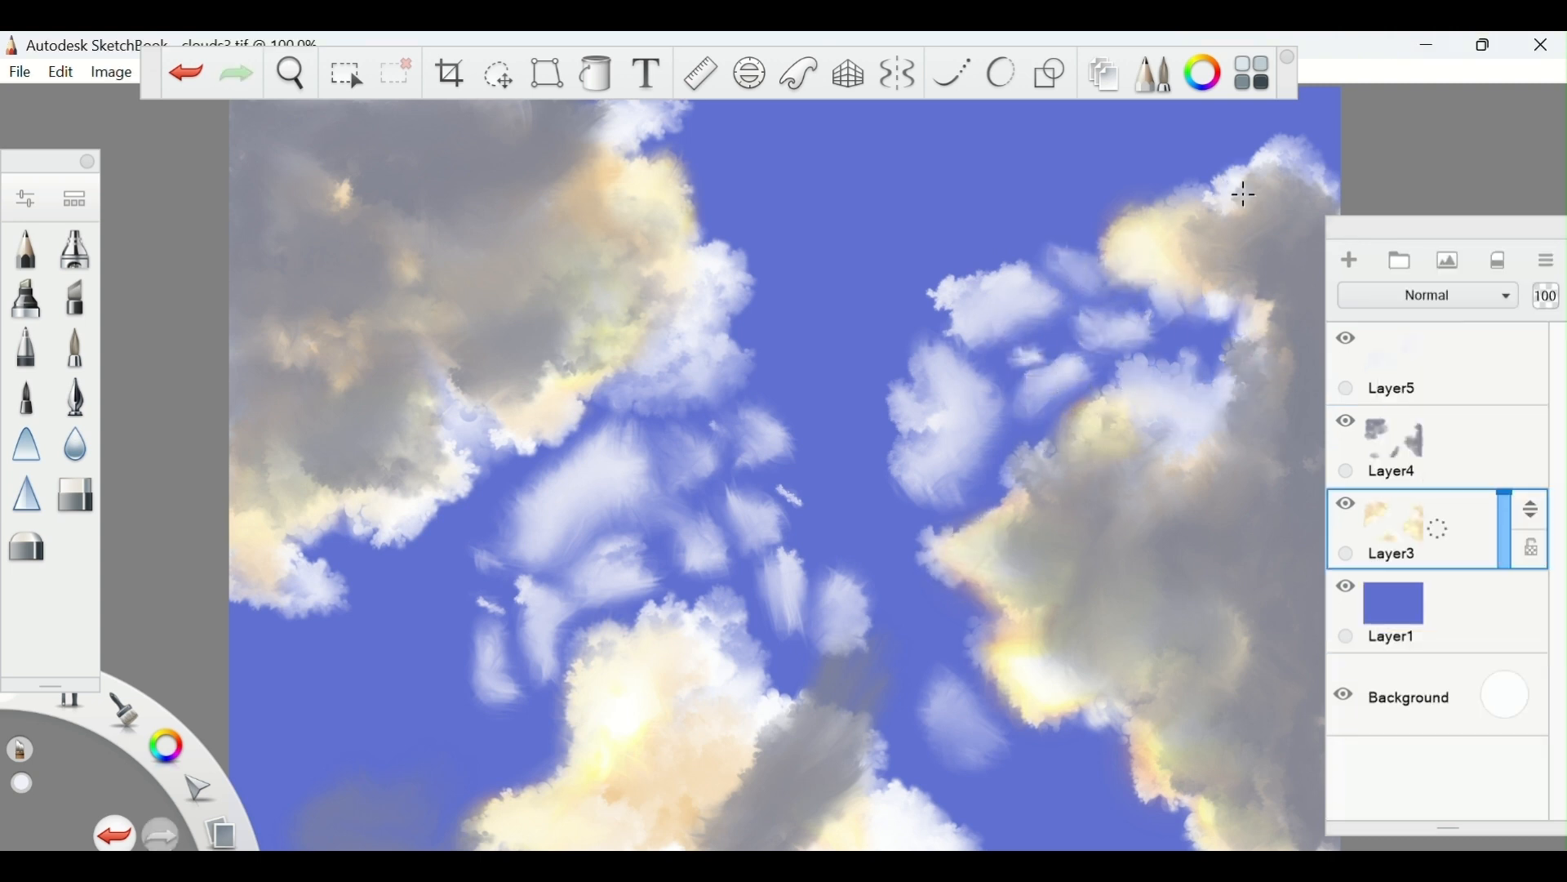
{"action": "mouse_move", "coordinate": [612, 791]}
{"action": "left_mouse_down"}
{"action": "mouse_move", "coordinate": [648, 707]}
{"action": "mouse_move", "coordinate": [570, 684]}
{"action": "left_mouse_up"}
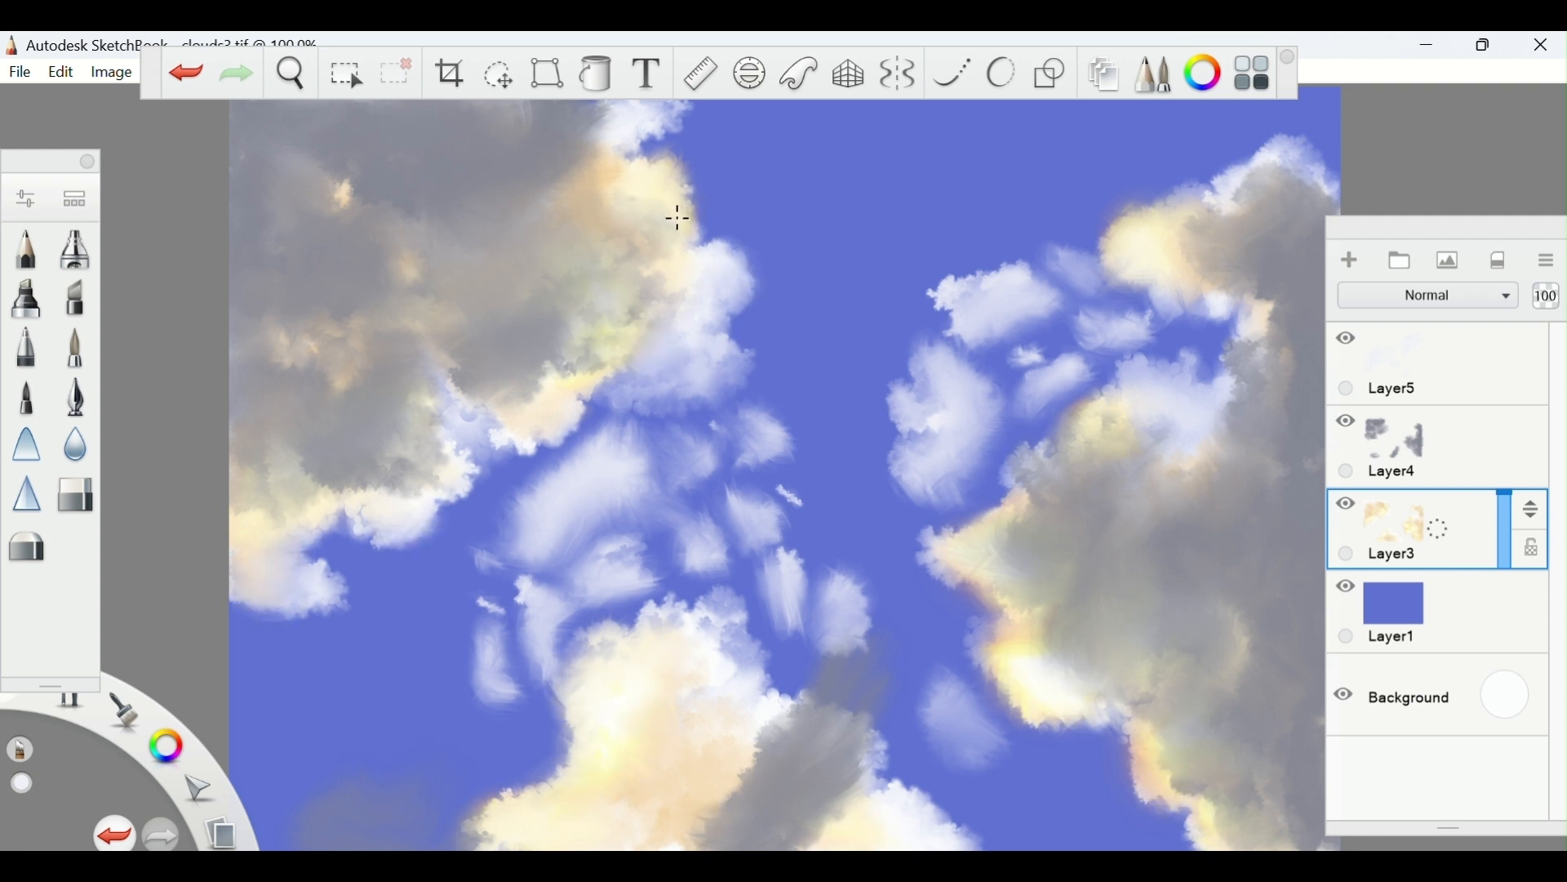
Make Layer5 active and switch back to the Salty Watercolor brush from the Artist set
{"action": "left_click", "coordinate": [1386, 360]}
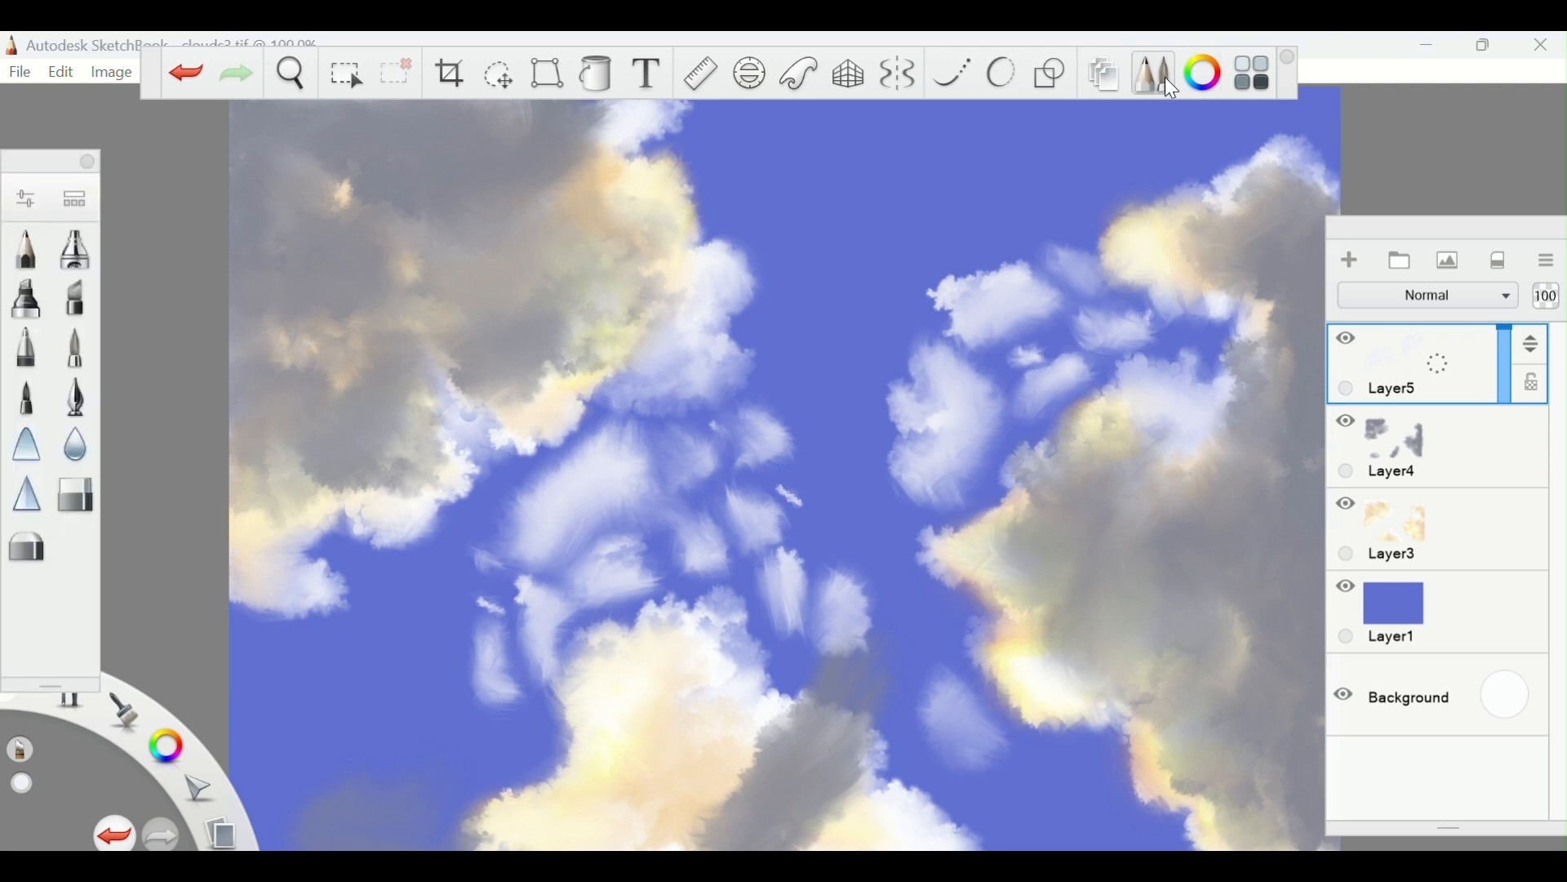
{"action": "left_click", "coordinate": [85, 199]}
{"action": "double_click", "coordinate": [936, 667]}
{"action": "left_click", "coordinate": [1111, 235]}
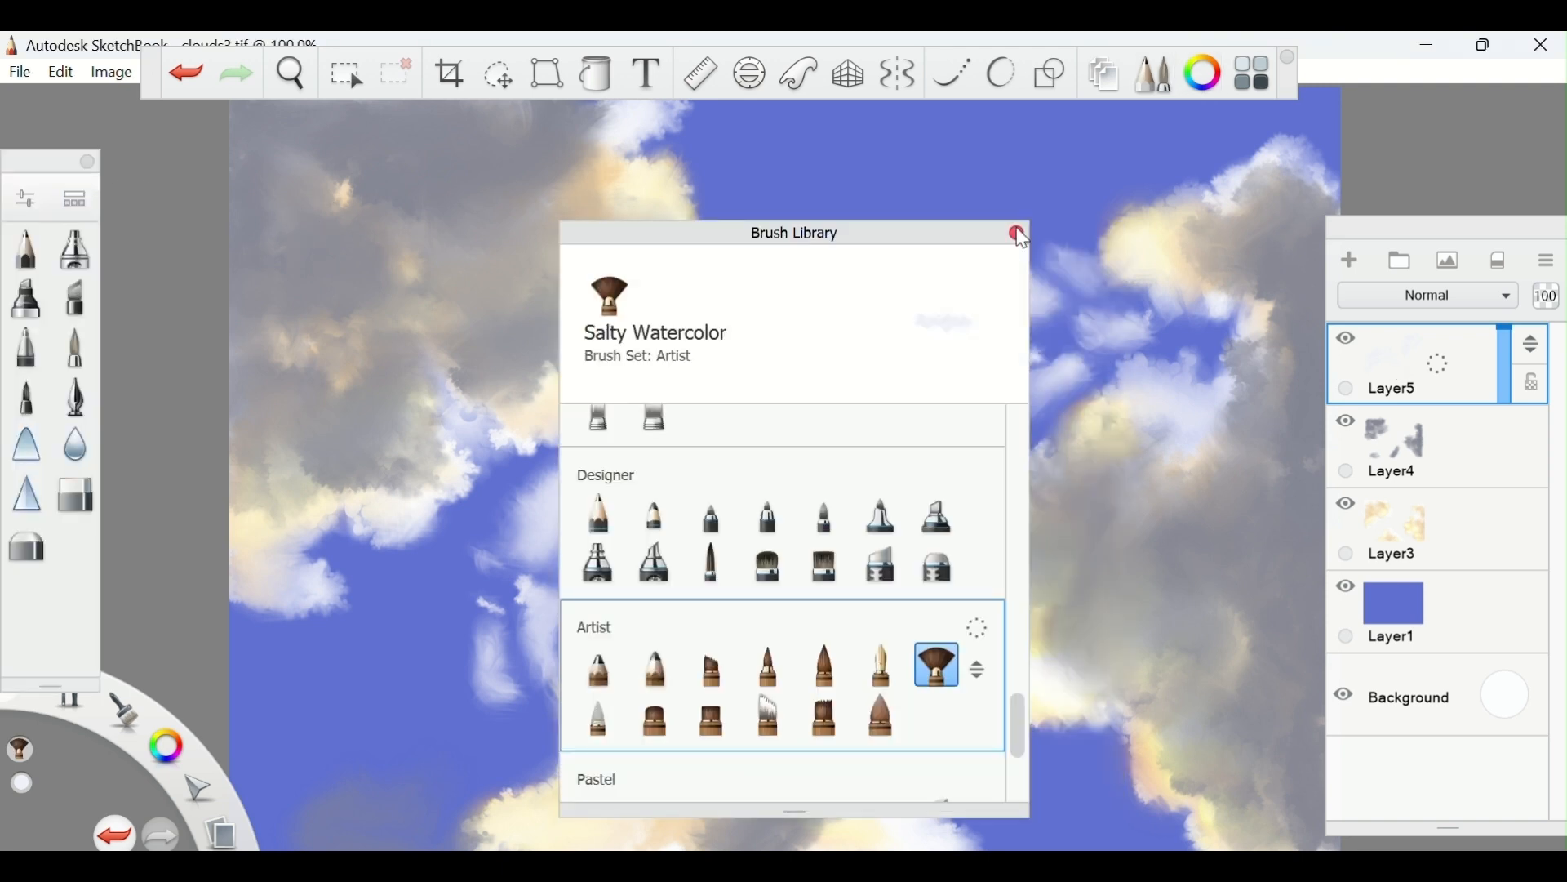
{"action": "left_click", "coordinate": [1017, 234]}
Set the painting color to a pale yellow-orange
{"action": "left_click", "coordinate": [1202, 74]}
{"action": "left_click", "coordinate": [606, 367]}
{"action": "left_click", "coordinate": [616, 413]}
{"action": "left_click", "coordinate": [715, 276]}
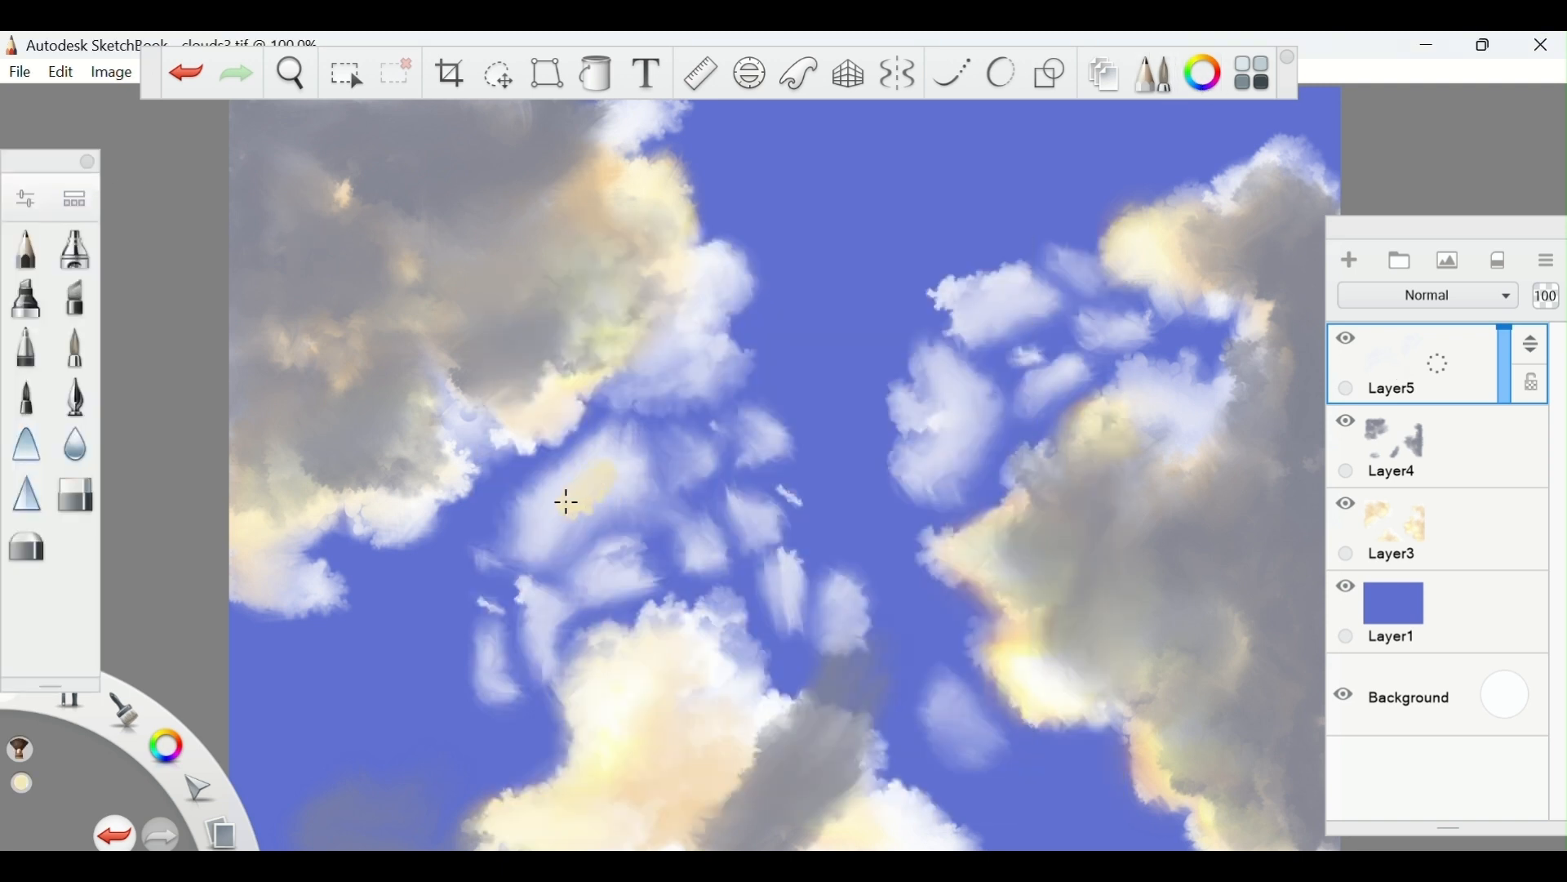
Dab pale yellow onto the small white puffs in both groups, undoing the dab placed on the right cloud
{"action": "left_click", "coordinate": [766, 440]}
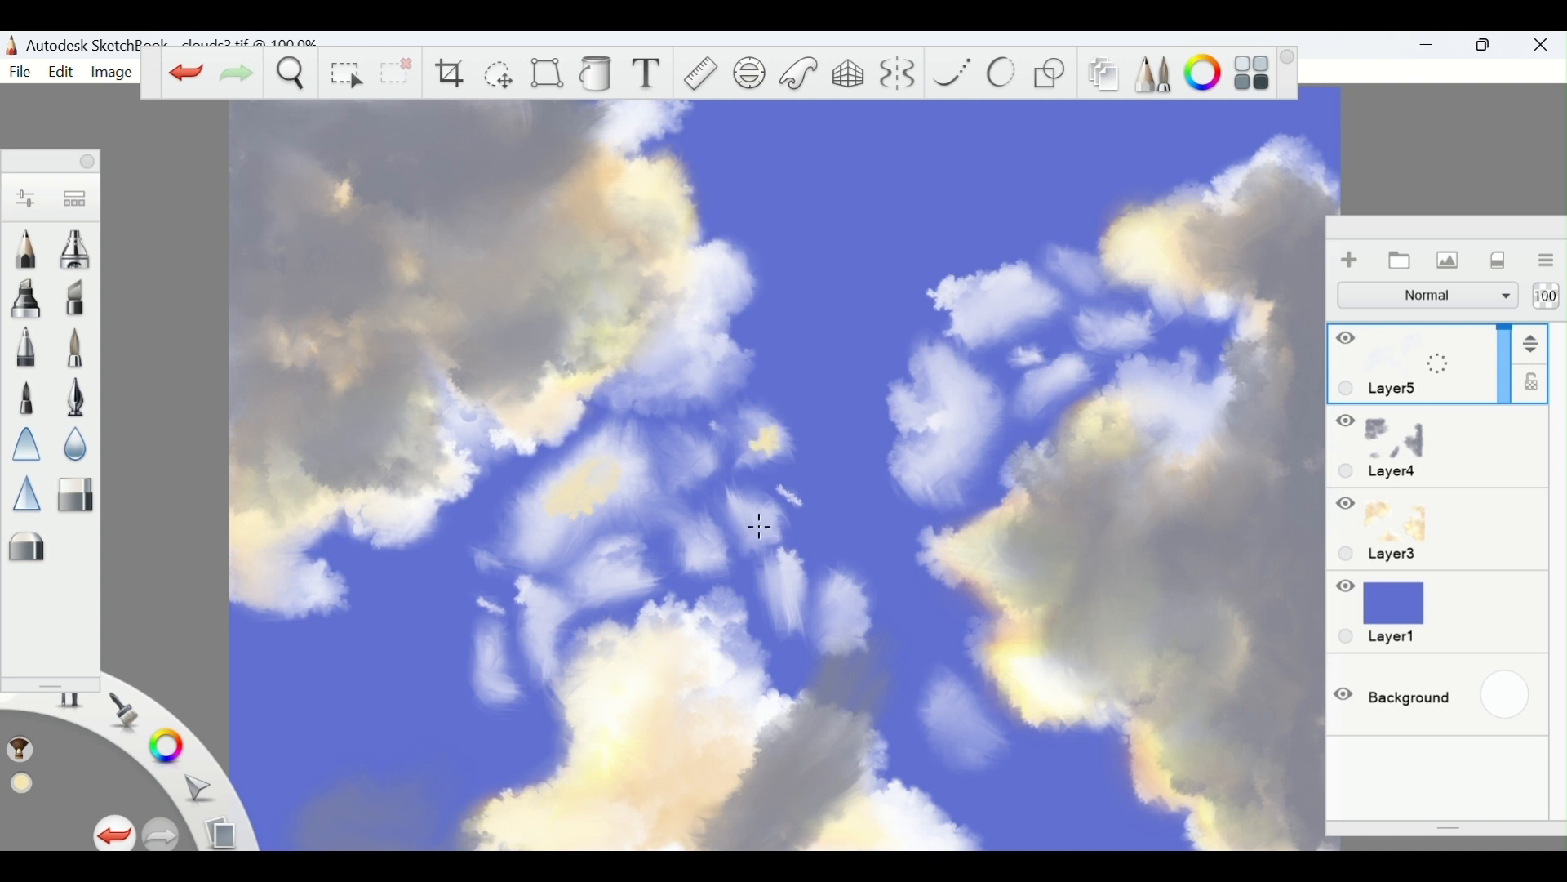
{"action": "left_click", "coordinate": [621, 575]}
{"action": "left_click", "coordinate": [972, 301]}
{"action": "left_click", "coordinate": [929, 419]}
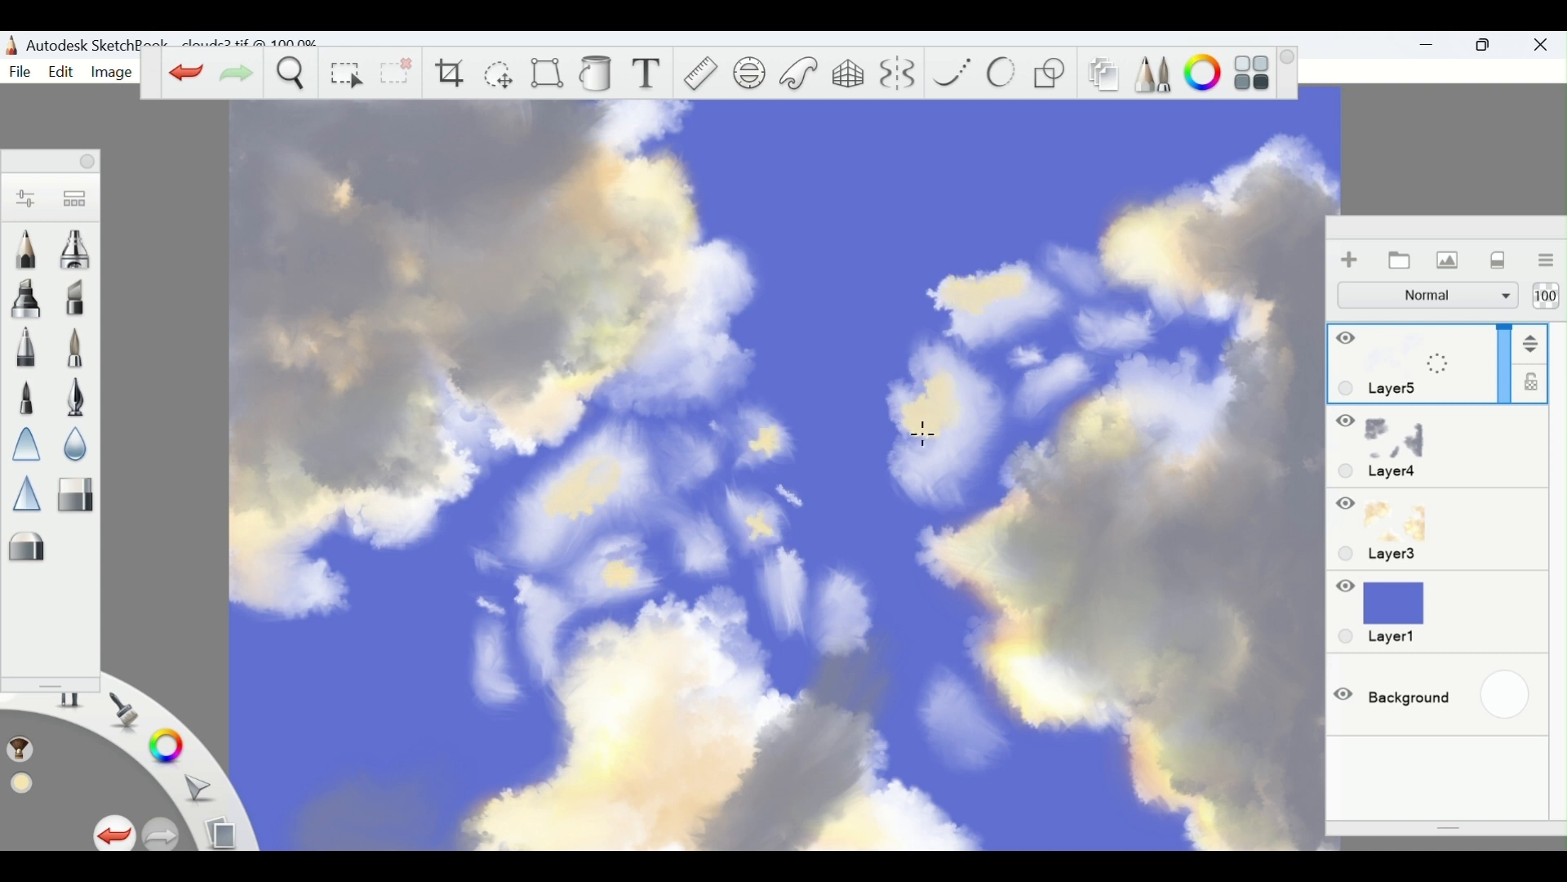
{"action": "left_click", "coordinate": [922, 449]}
{"action": "left_click", "coordinate": [1049, 380]}
{"action": "left_click", "coordinate": [1166, 400]}
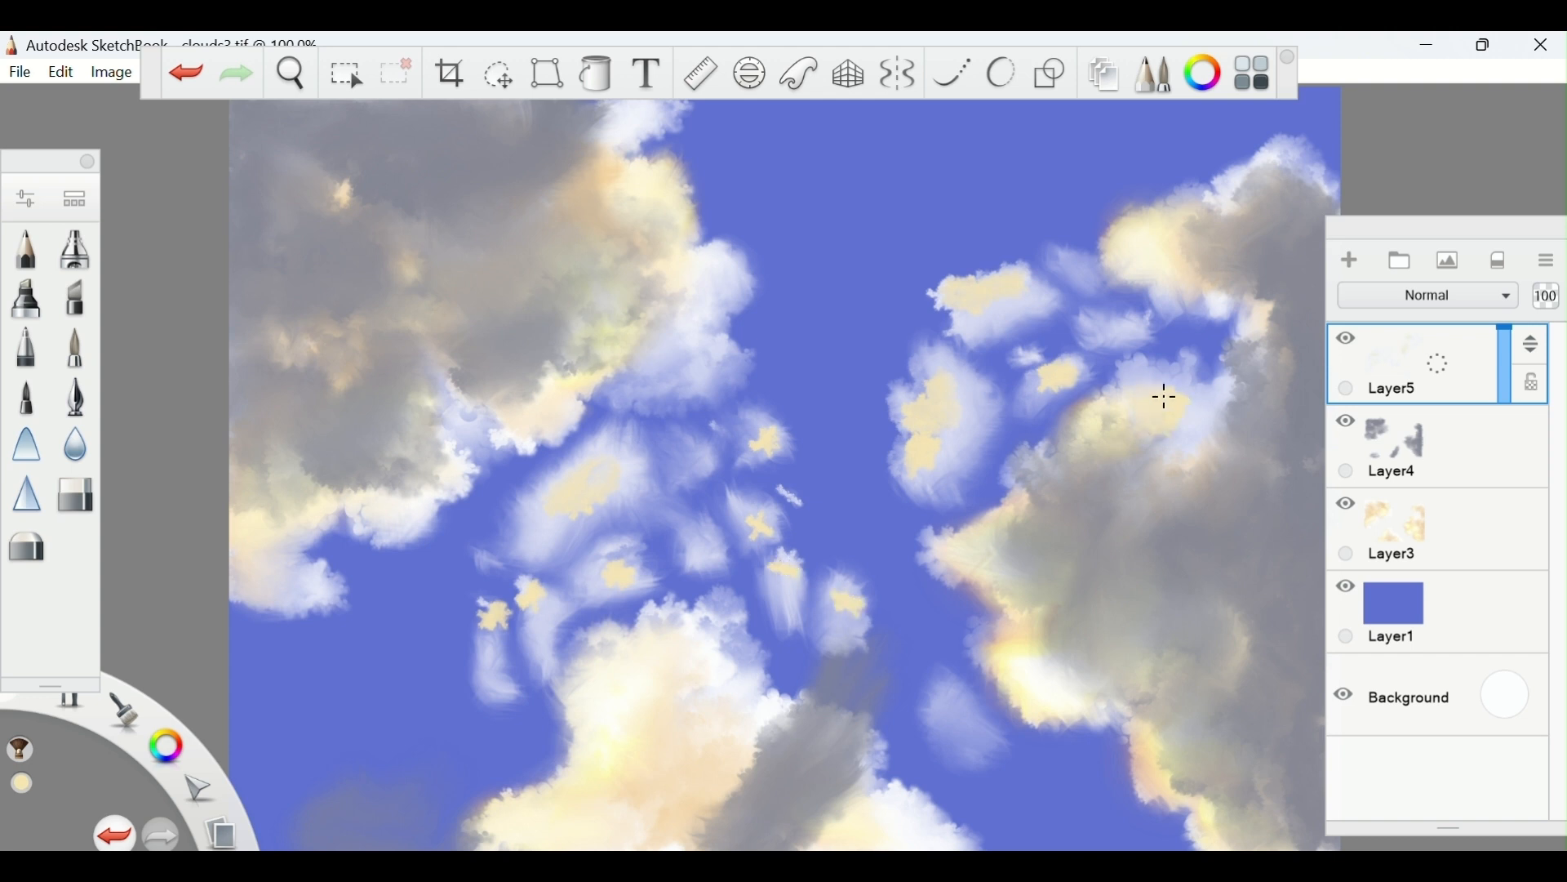
{"action": "key", "text": "ctrl+z"}
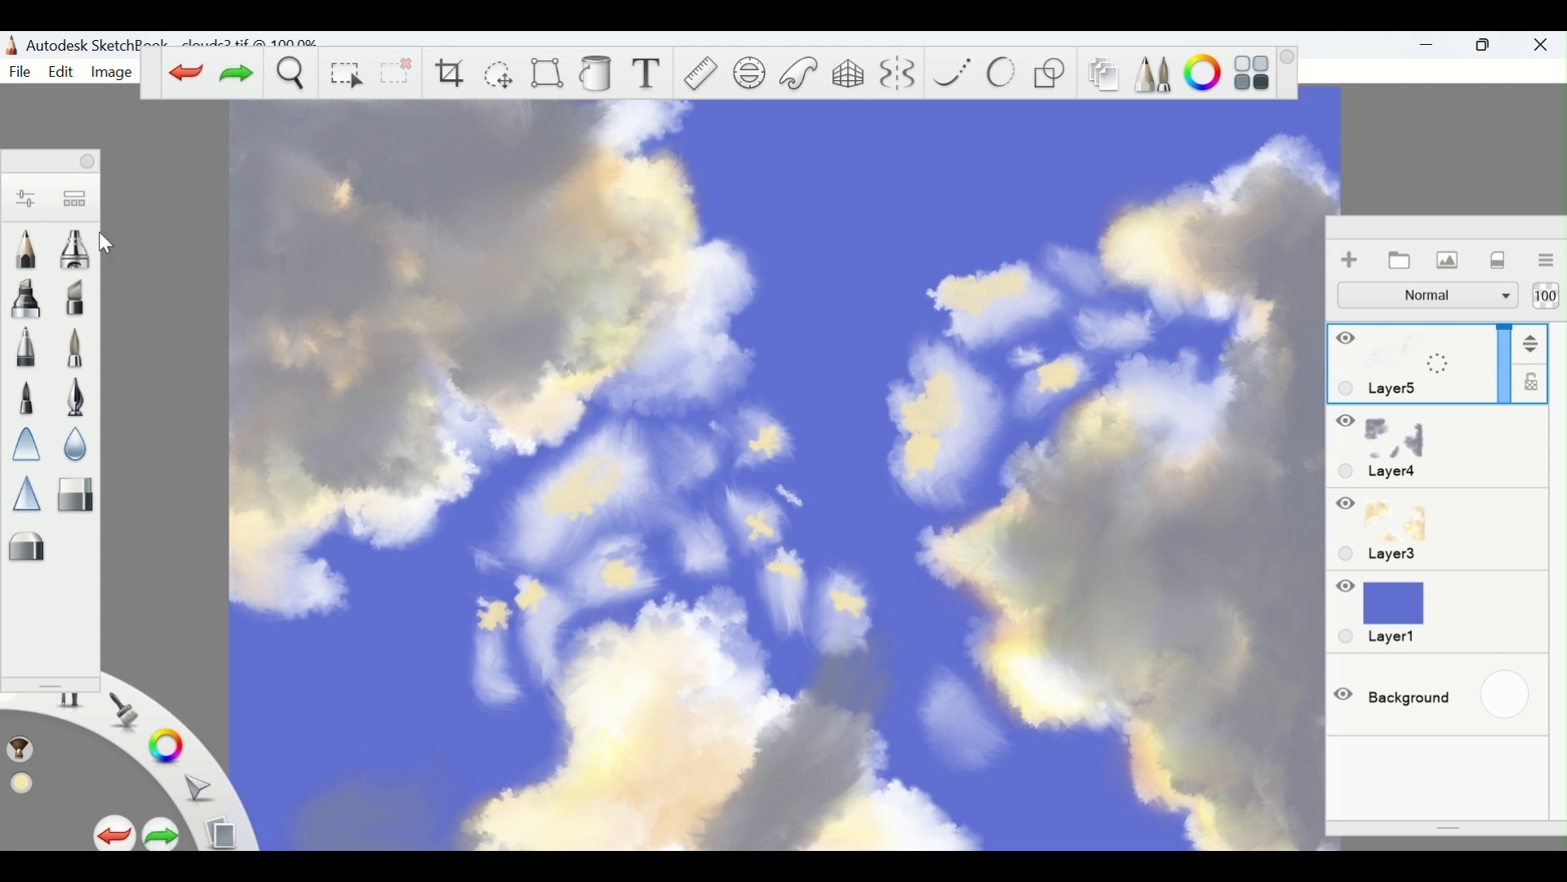
Switch to the Hair brush and blend the pale yellow dabs into the small puffs
{"action": "left_click", "coordinate": [74, 199]}
{"action": "double_click", "coordinate": [768, 715]}
{"action": "left_click", "coordinate": [1114, 233]}
{"action": "left_click", "coordinate": [1016, 234]}
{"action": "left_click_drag", "start_coordinate": [1078, 375], "coordinate": [962, 435]}
{"action": "left_click_drag", "start_coordinate": [629, 572], "coordinate": [490, 633]}
{"action": "left_click_drag", "start_coordinate": [783, 571], "coordinate": [749, 440]}
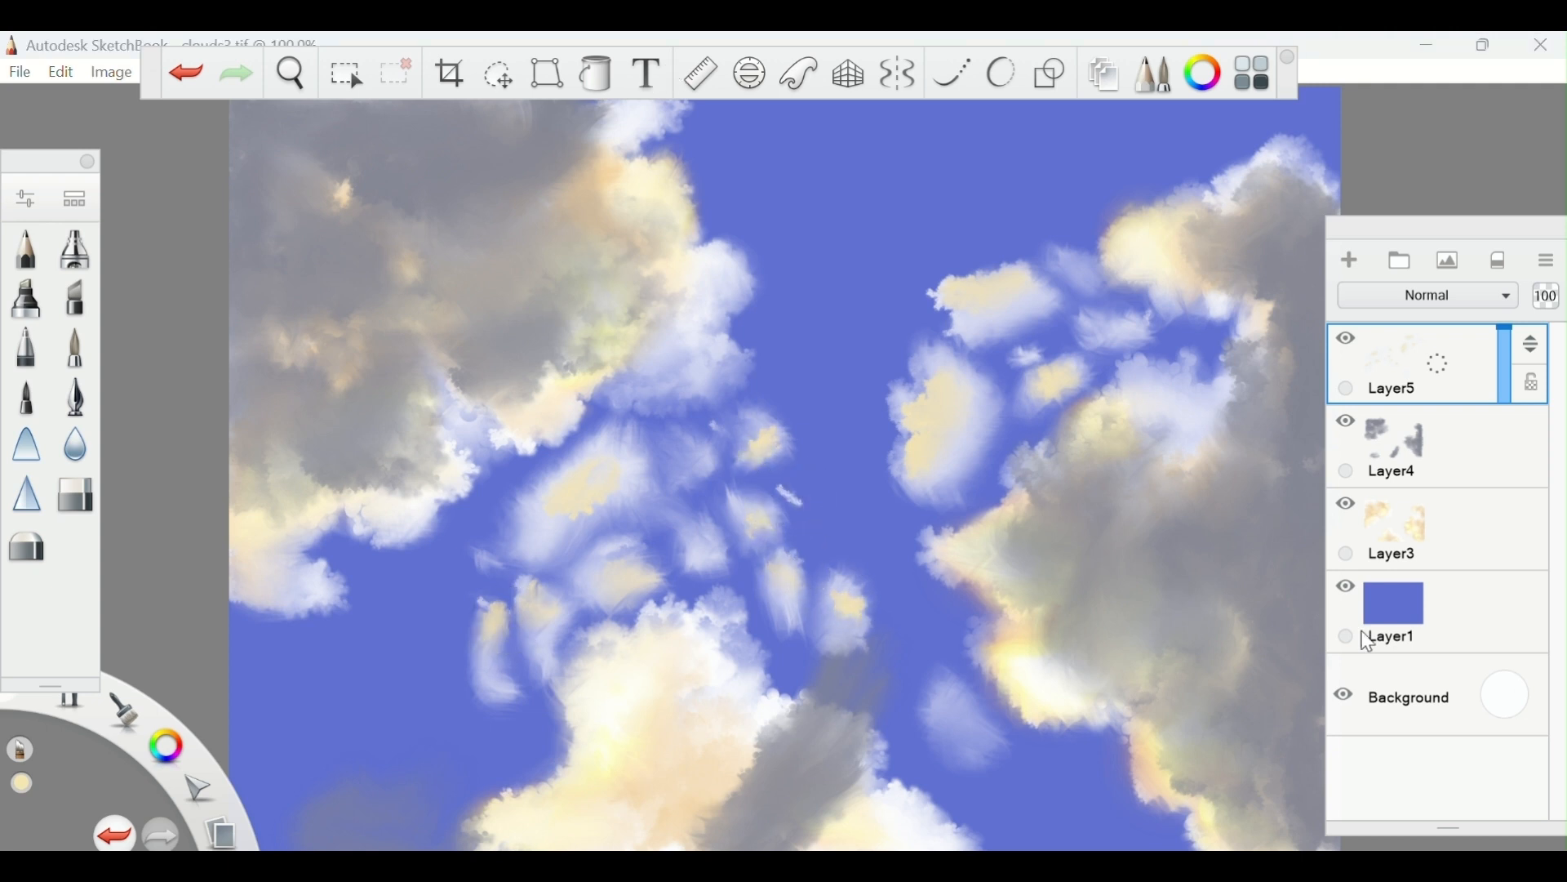
Make the blue sky layer, Layer1, active and set the painting color to a dark blue
{"action": "left_click", "coordinate": [1396, 608]}
{"action": "left_click", "coordinate": [1204, 74]}
{"action": "left_click", "coordinate": [612, 462]}
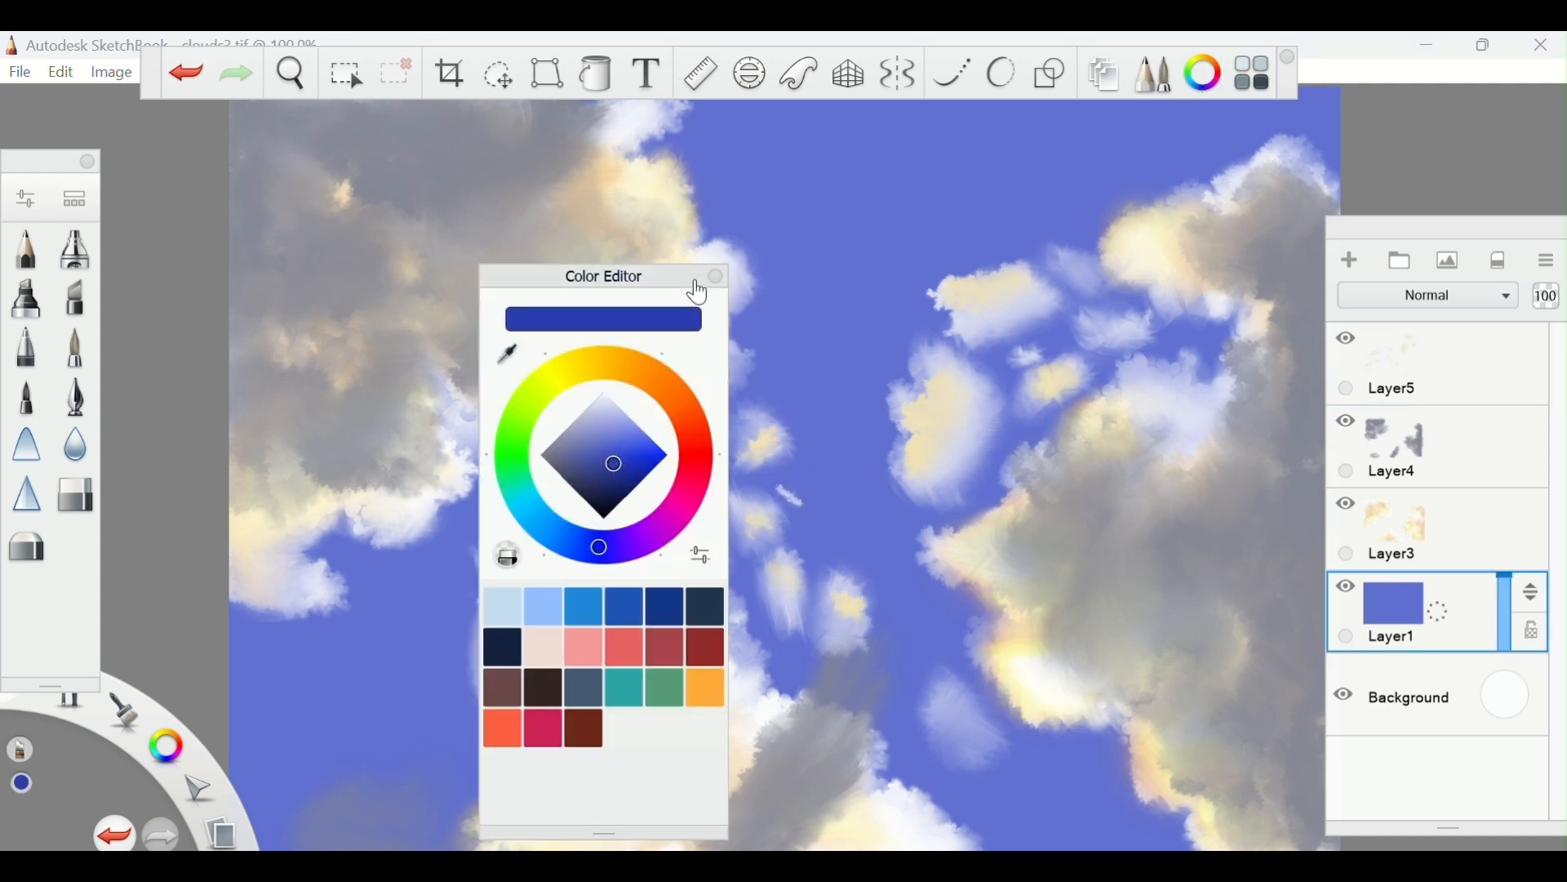
{"action": "left_click", "coordinate": [715, 276]}
Choose the Soft Airbrush from the Traditional set and darken the upper and middle sky with dark blue
{"action": "left_click", "coordinate": [74, 198]}
{"action": "scroll", "coordinate": [703, 605], "scroll_direction": "up", "scroll_amount": 10}
{"action": "scroll", "coordinate": [707, 612], "scroll_direction": "down", "scroll_amount": 5}
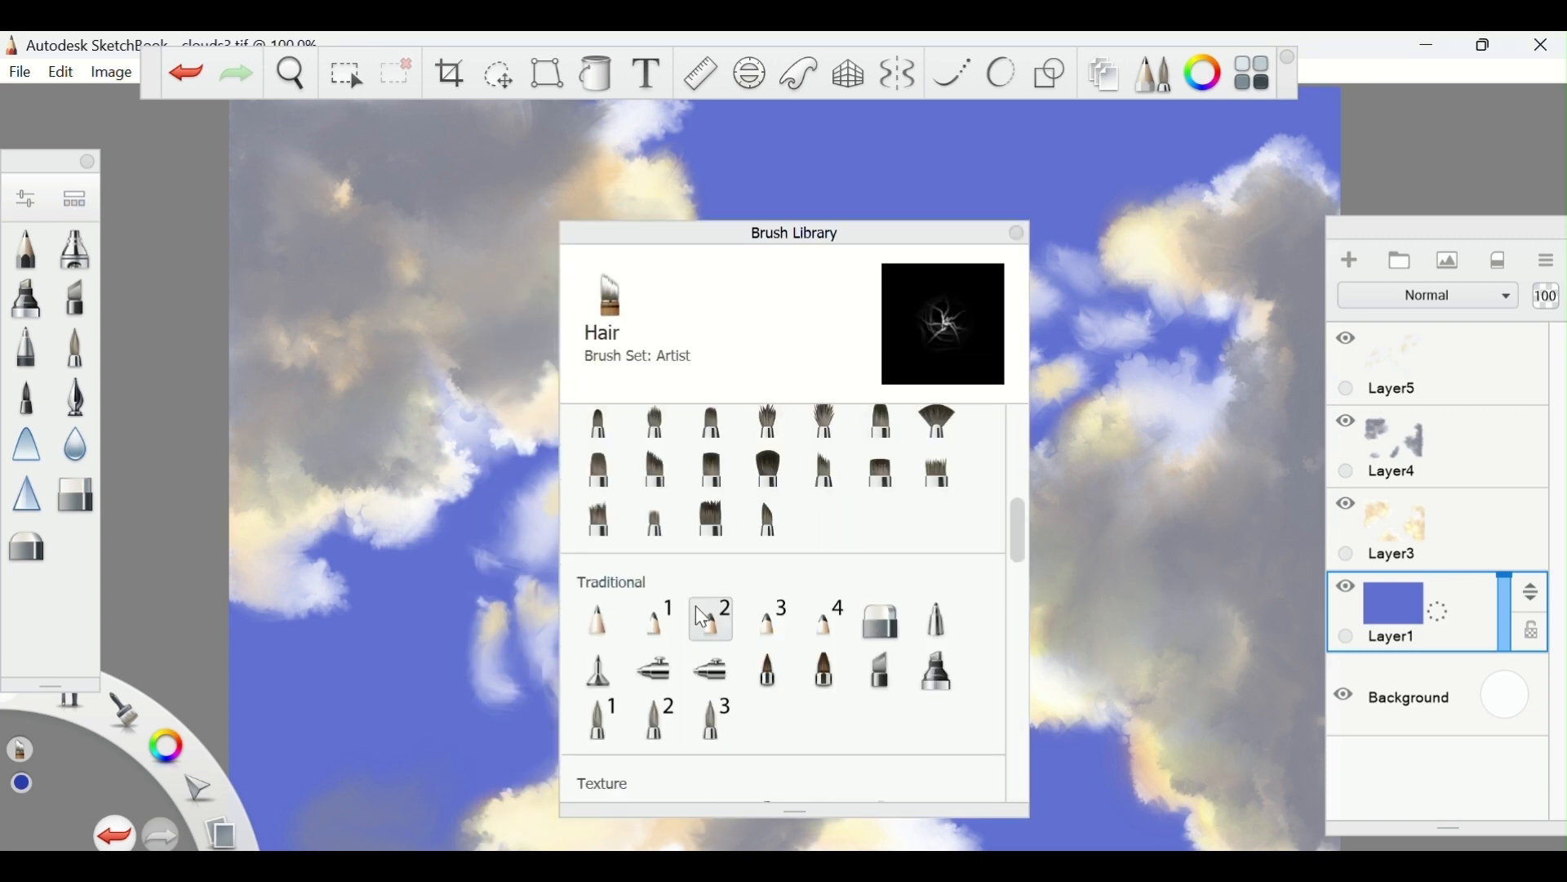
{"action": "double_click", "coordinate": [655, 667]}
{"action": "left_click", "coordinate": [1077, 237]}
{"action": "left_click", "coordinate": [1017, 235]}
{"action": "mouse_move", "coordinate": [931, 171]}
{"action": "left_mouse_down"}
{"action": "mouse_move", "coordinate": [777, 168]}
{"action": "mouse_move", "coordinate": [1013, 237]}
{"action": "left_mouse_up"}
{"action": "left_click_drag", "start_coordinate": [859, 373], "coordinate": [847, 438]}
Pick a slightly deeper blue and set the Soft Airbrush opacity to 93%
{"action": "left_click", "coordinate": [1203, 73]}
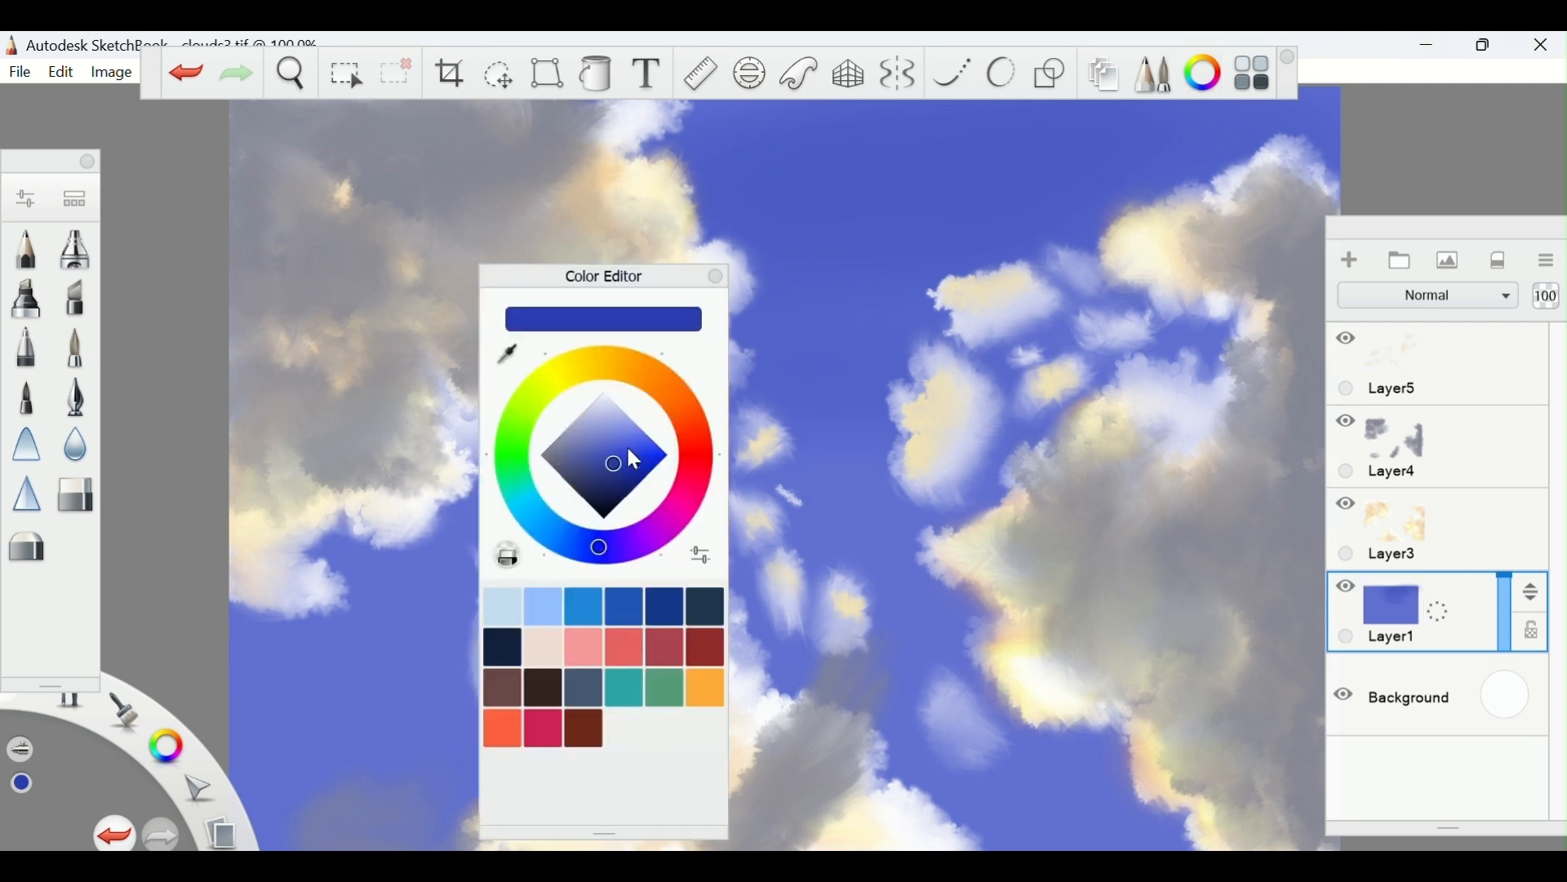
{"action": "left_click", "coordinate": [617, 466]}
{"action": "left_click", "coordinate": [30, 202]}
{"action": "left_click_drag", "start_coordinate": [973, 640], "coordinate": [980, 636]}
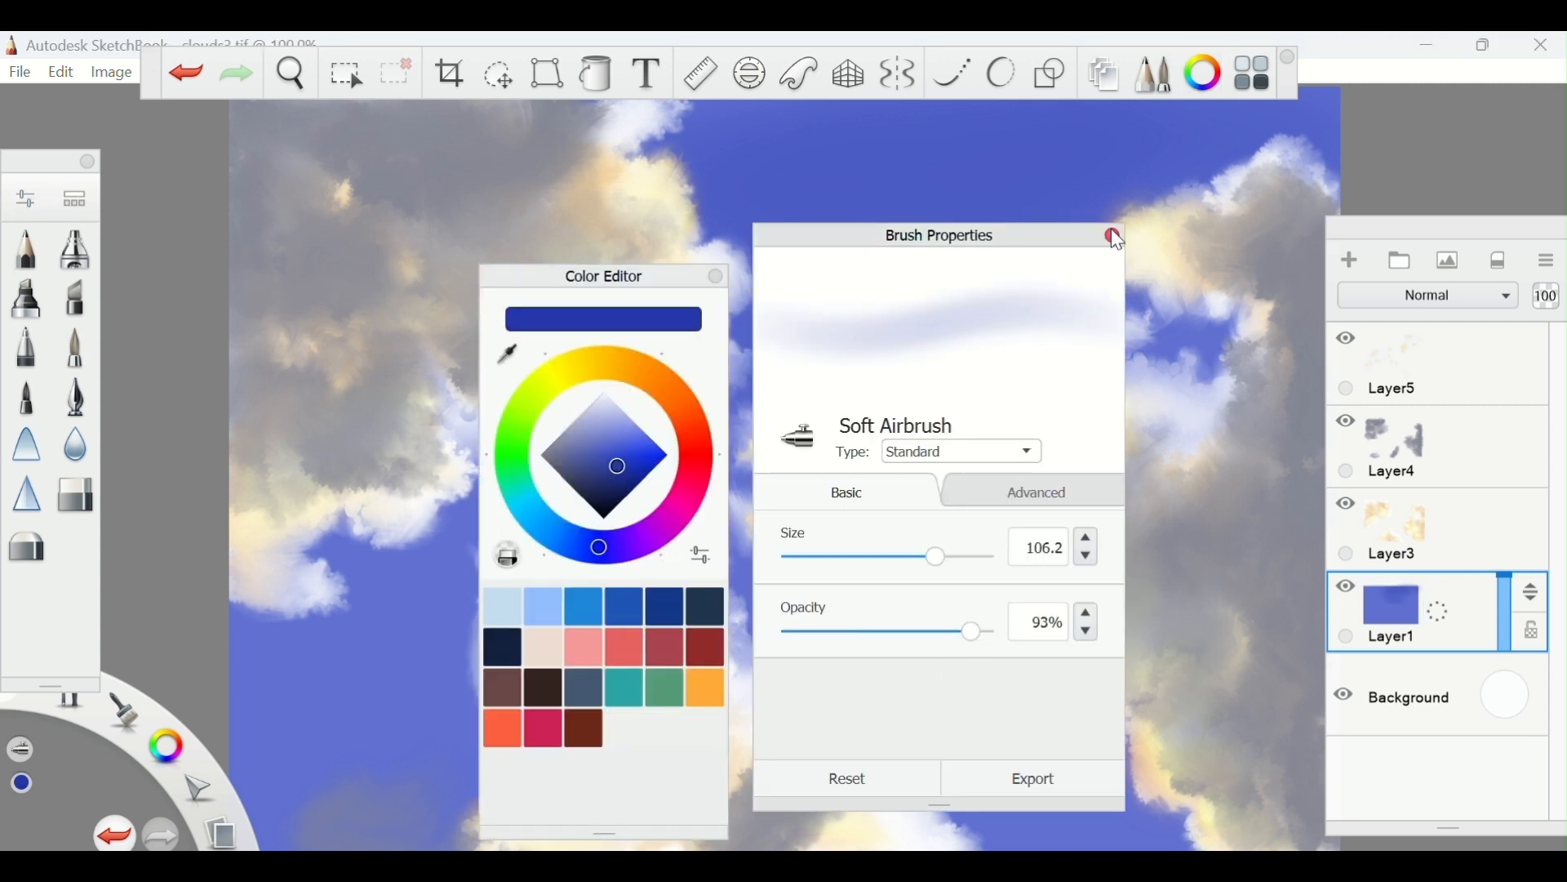
{"action": "left_click", "coordinate": [1113, 236]}
{"action": "left_click", "coordinate": [717, 278]}
Airbrush the deeper blue over the upper sky and down between the clouds behind the small puffs
{"action": "mouse_move", "coordinate": [1017, 192]}
{"action": "left_mouse_down"}
{"action": "mouse_move", "coordinate": [822, 179]}
{"action": "mouse_move", "coordinate": [1159, 123]}
{"action": "mouse_move", "coordinate": [1070, 263]}
{"action": "mouse_move", "coordinate": [817, 392]}
{"action": "mouse_move", "coordinate": [867, 521]}
{"action": "mouse_move", "coordinate": [997, 515]}
{"action": "mouse_move", "coordinate": [990, 549]}
{"action": "mouse_move", "coordinate": [1096, 295]}
{"action": "left_mouse_up"}
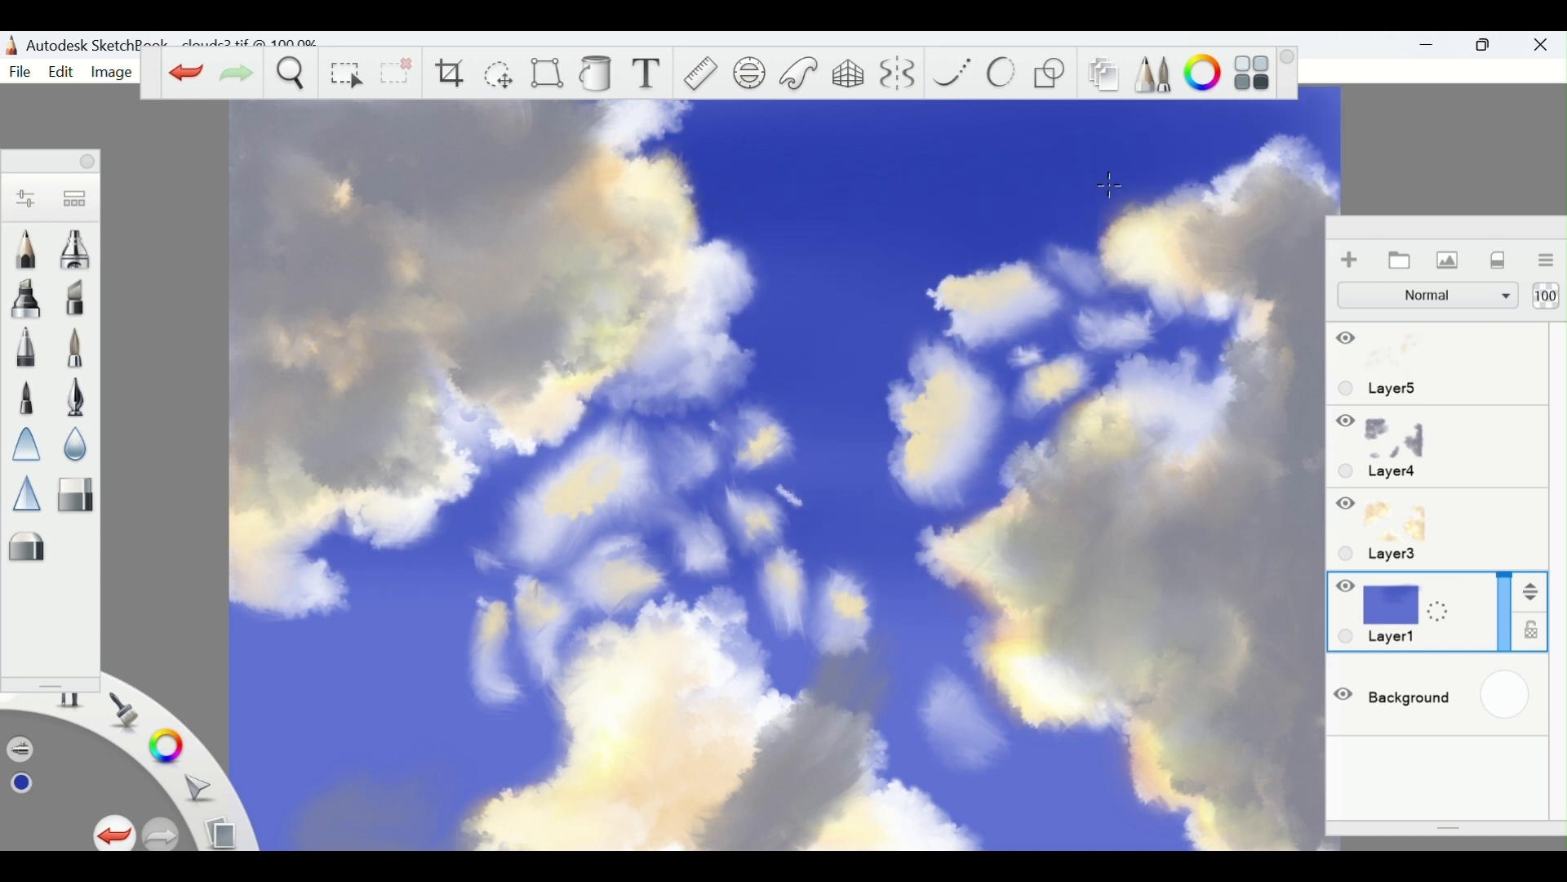
{"action": "left_click_drag", "start_coordinate": [1111, 186], "coordinate": [760, 183]}
{"action": "mouse_move", "coordinate": [765, 432]}
{"action": "left_mouse_down"}
{"action": "mouse_move", "coordinate": [904, 514]}
{"action": "mouse_move", "coordinate": [760, 514]}
{"action": "left_mouse_up"}
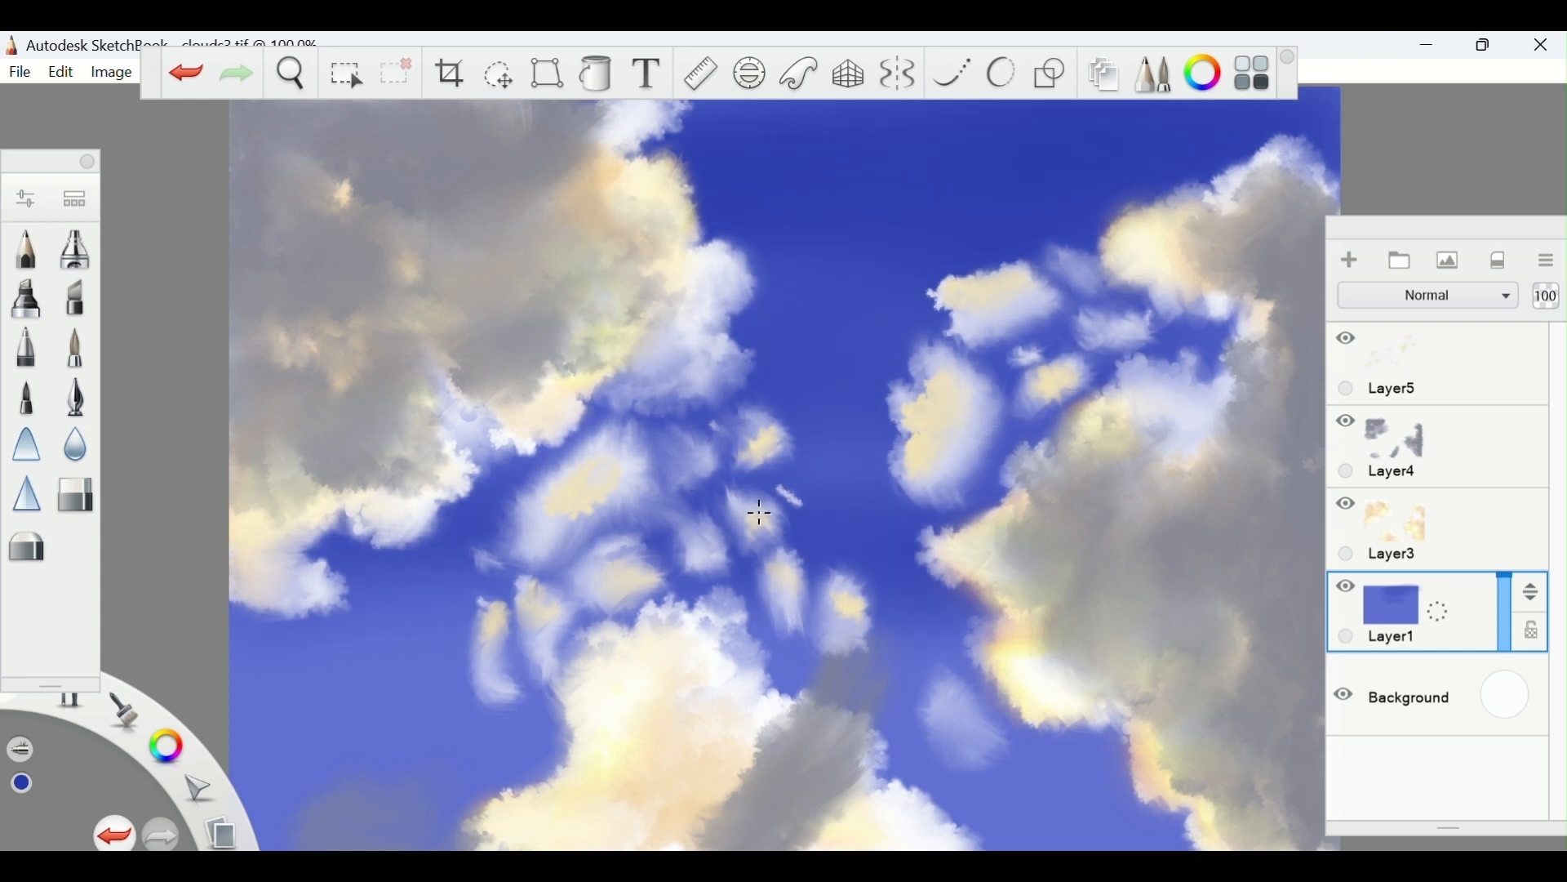
{"action": "left_click_drag", "start_coordinate": [759, 213], "coordinate": [544, 140]}
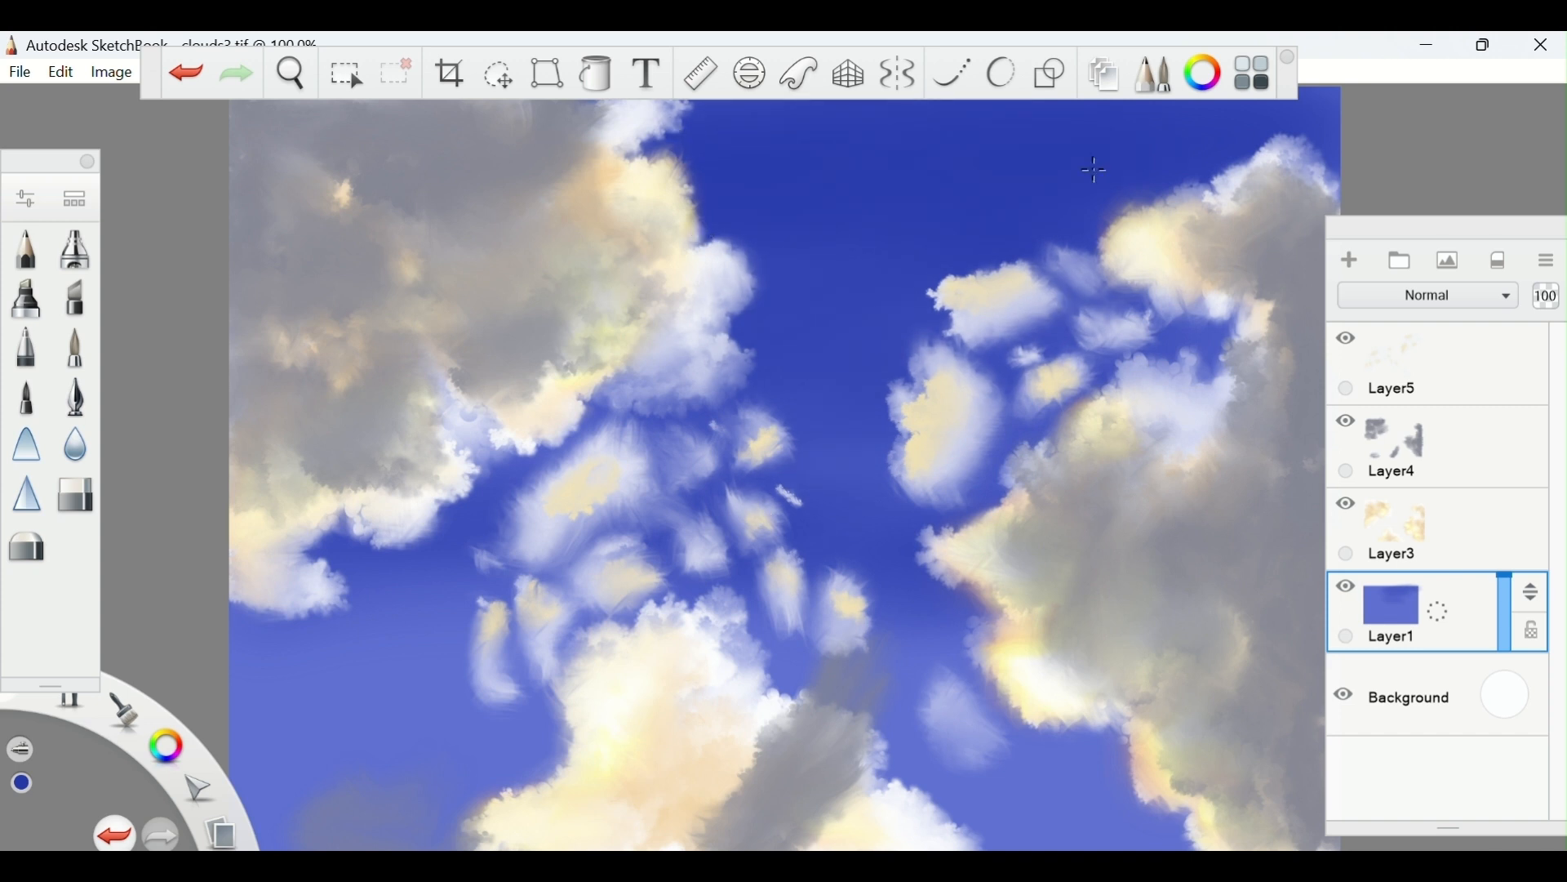
Lower the Soft Airbrush opacity to 66% and shade the lower sky around the bottom cloud with dark blue
{"action": "left_click", "coordinate": [25, 198]}
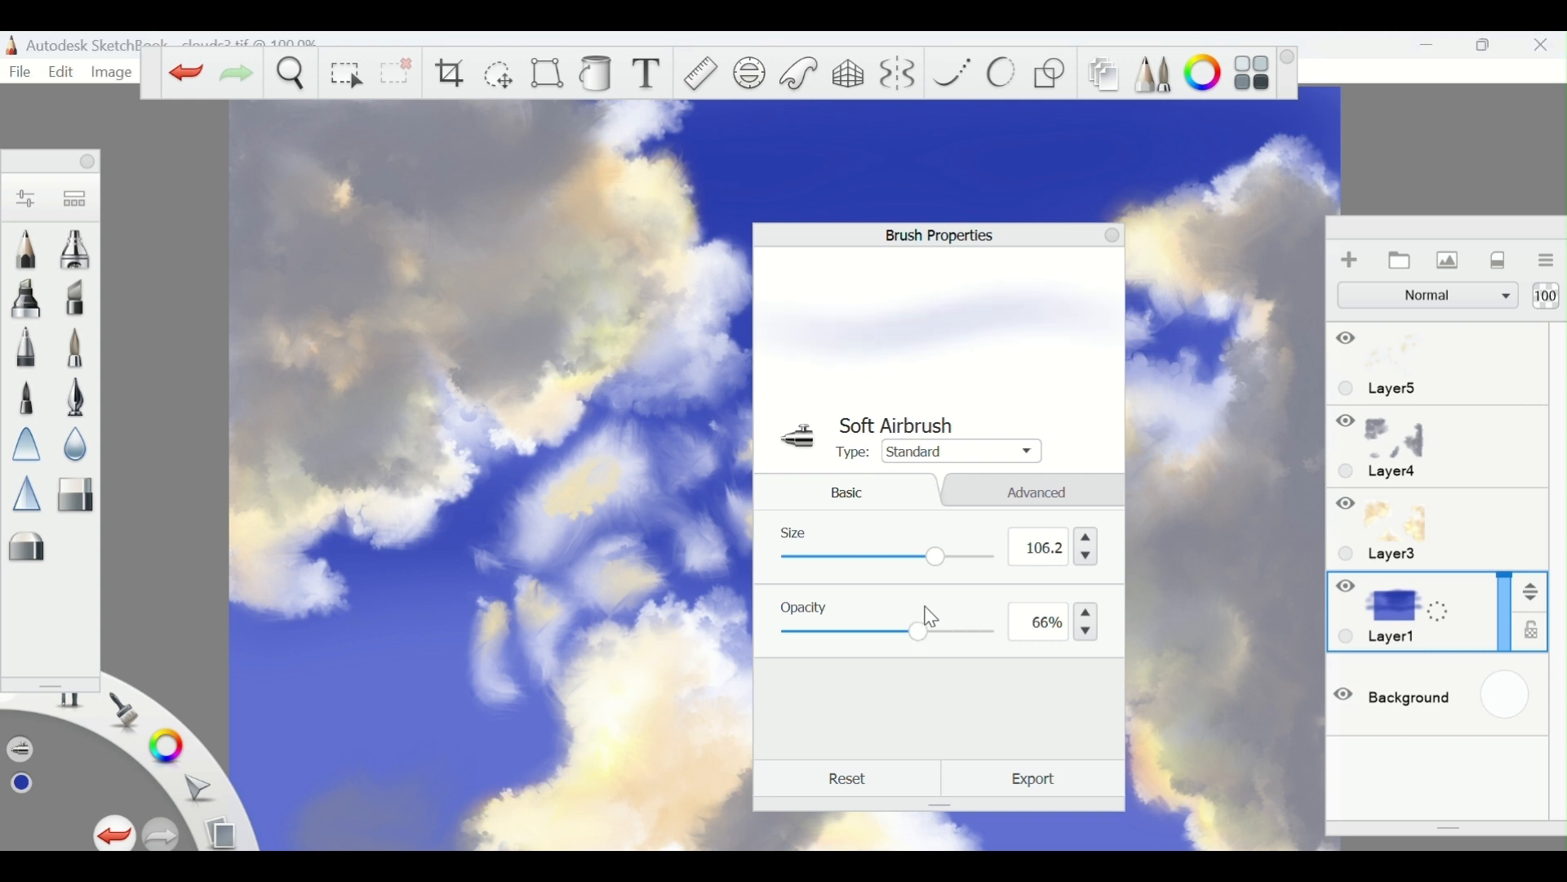
{"action": "left_click", "coordinate": [1116, 236]}
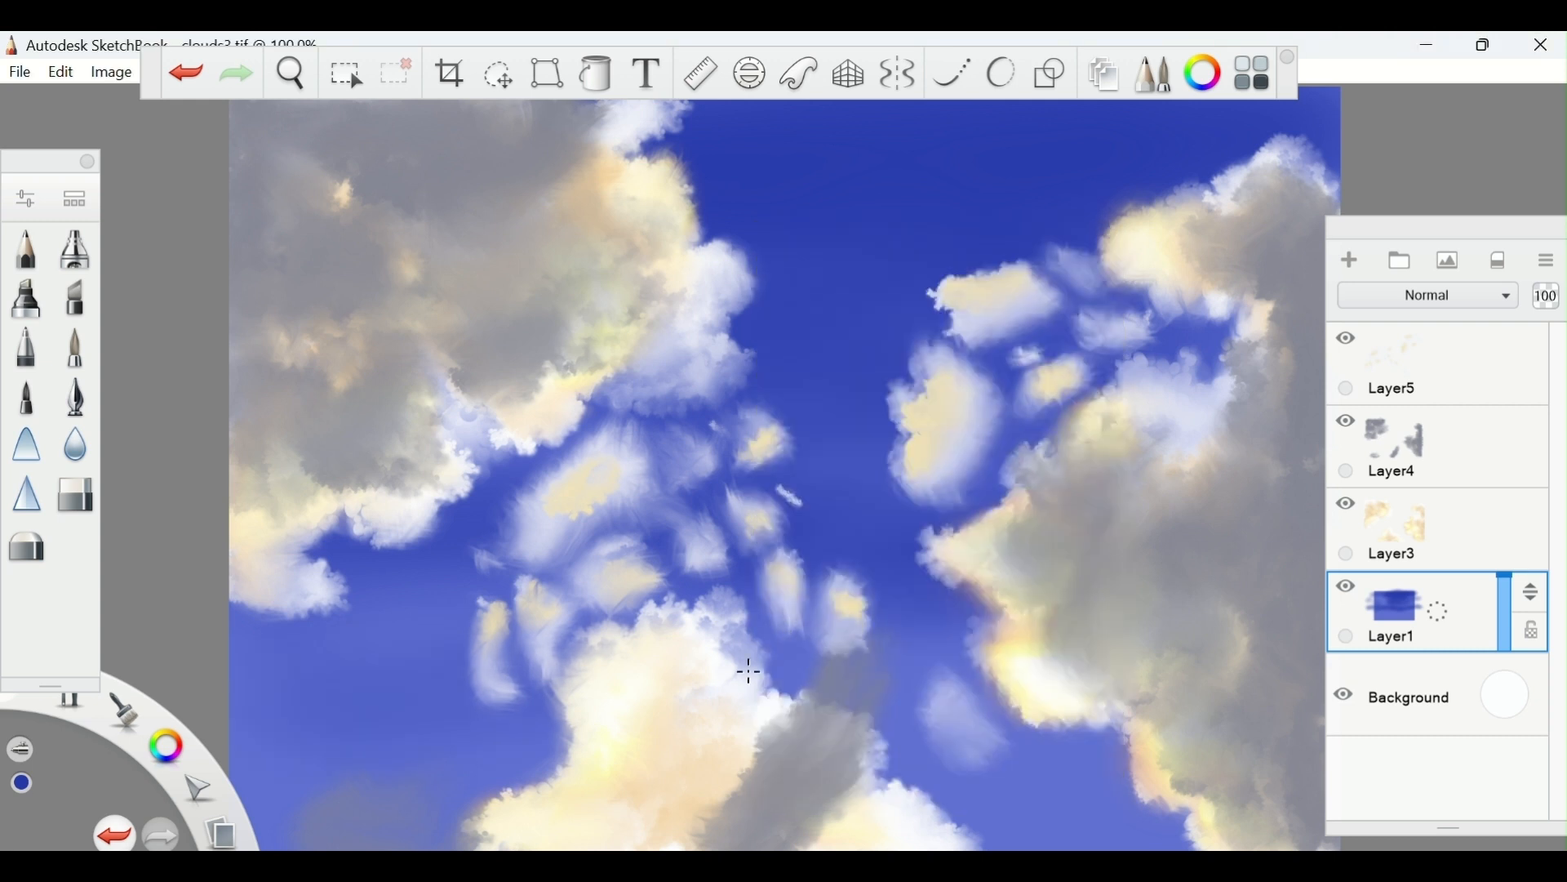
{"action": "left_click_drag", "start_coordinate": [746, 658], "coordinate": [1163, 809]}
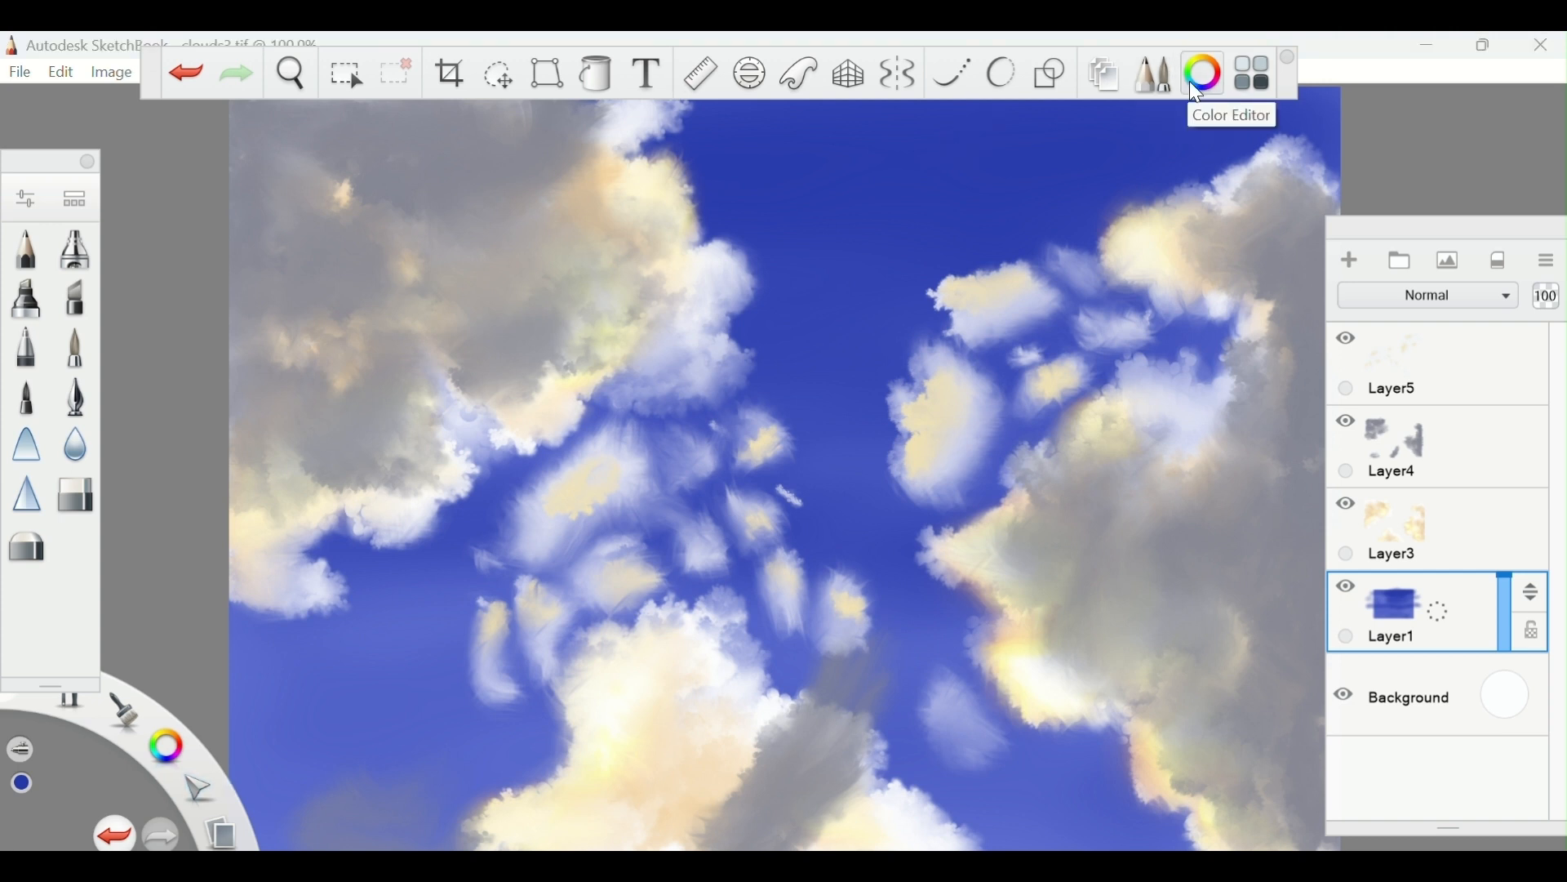
Choose the Sparkle brush from the Shape set and set its size to 9.2
{"action": "left_click", "coordinate": [75, 199]}
{"action": "scroll", "coordinate": [702, 643], "scroll_direction": "down", "scroll_amount": 5}
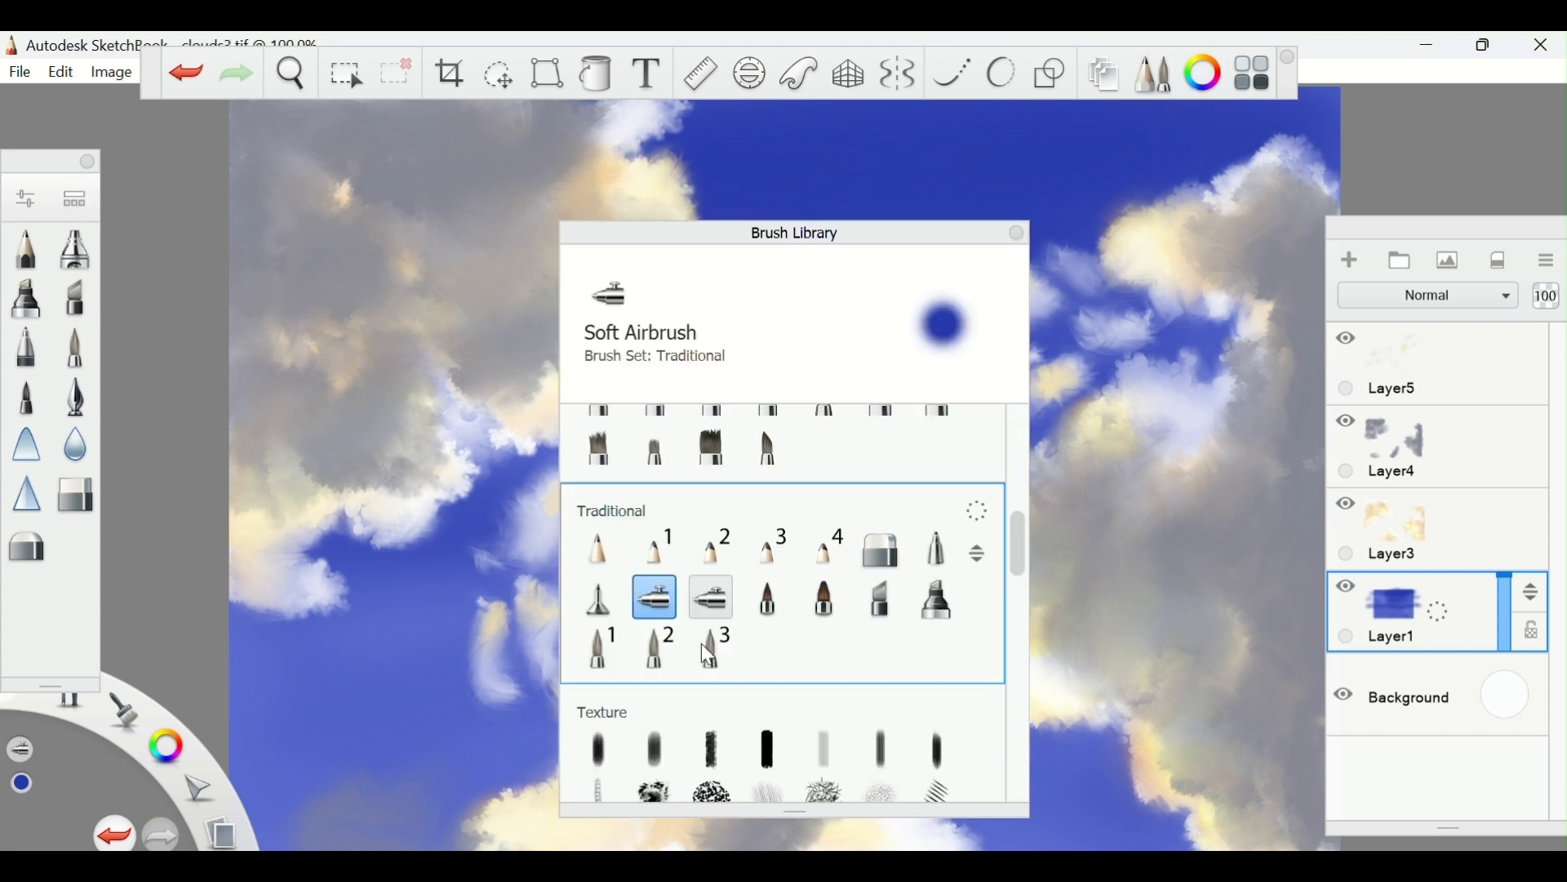
{"action": "double_click", "coordinate": [828, 561]}
{"action": "left_click_drag", "start_coordinate": [803, 558], "coordinate": [806, 562]}
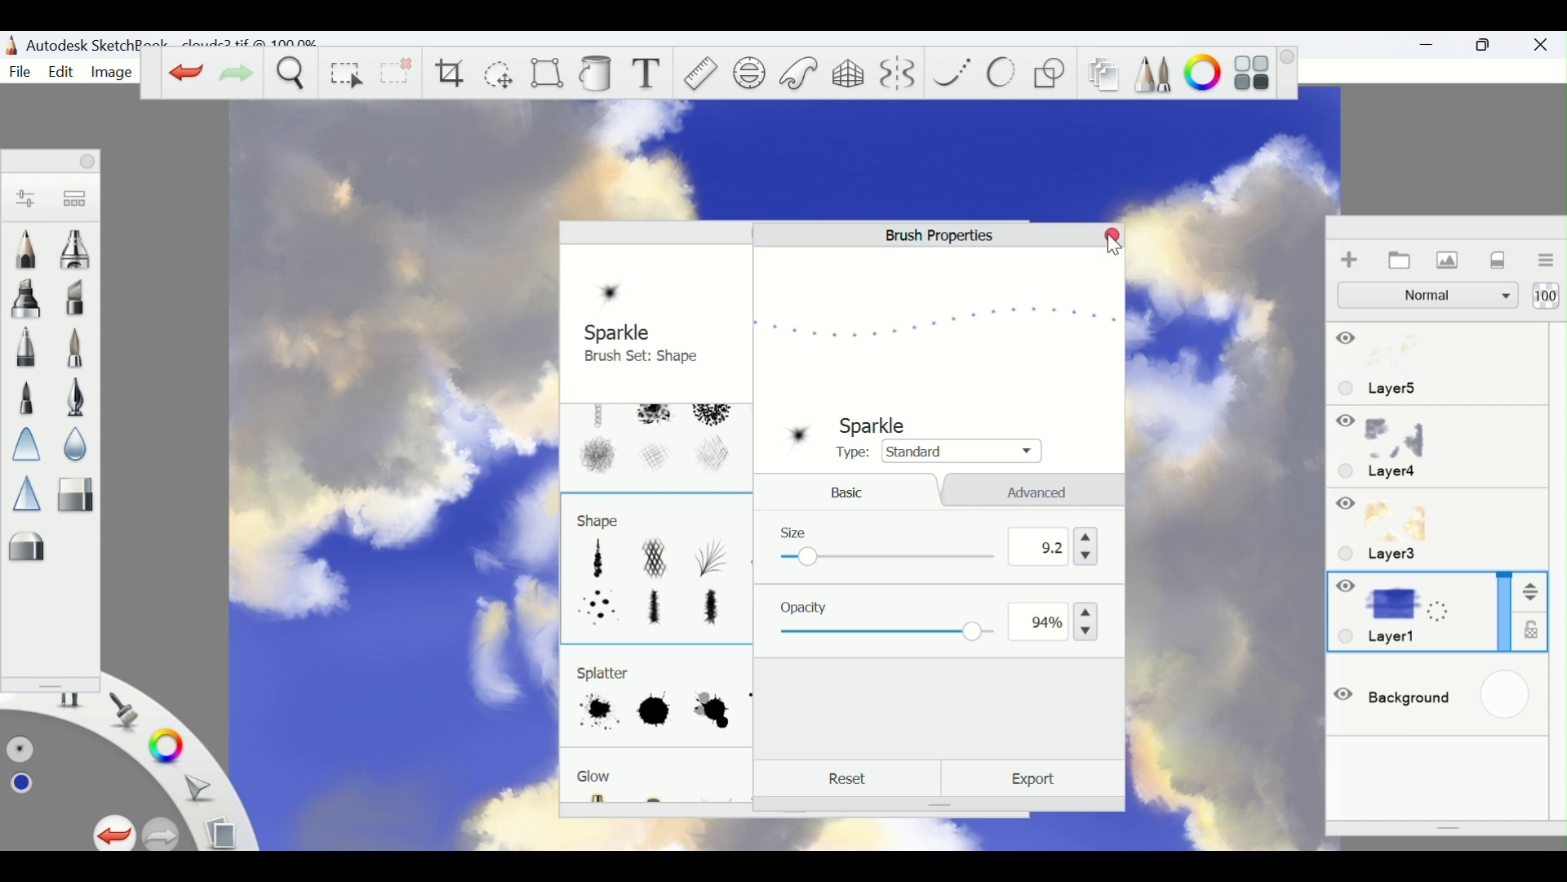
{"action": "left_click", "coordinate": [1115, 239]}
{"action": "left_click", "coordinate": [1018, 237]}
Pick white and dot small Sparkle stars across the open blue sky between the clouds
{"action": "left_click", "coordinate": [1204, 74]}
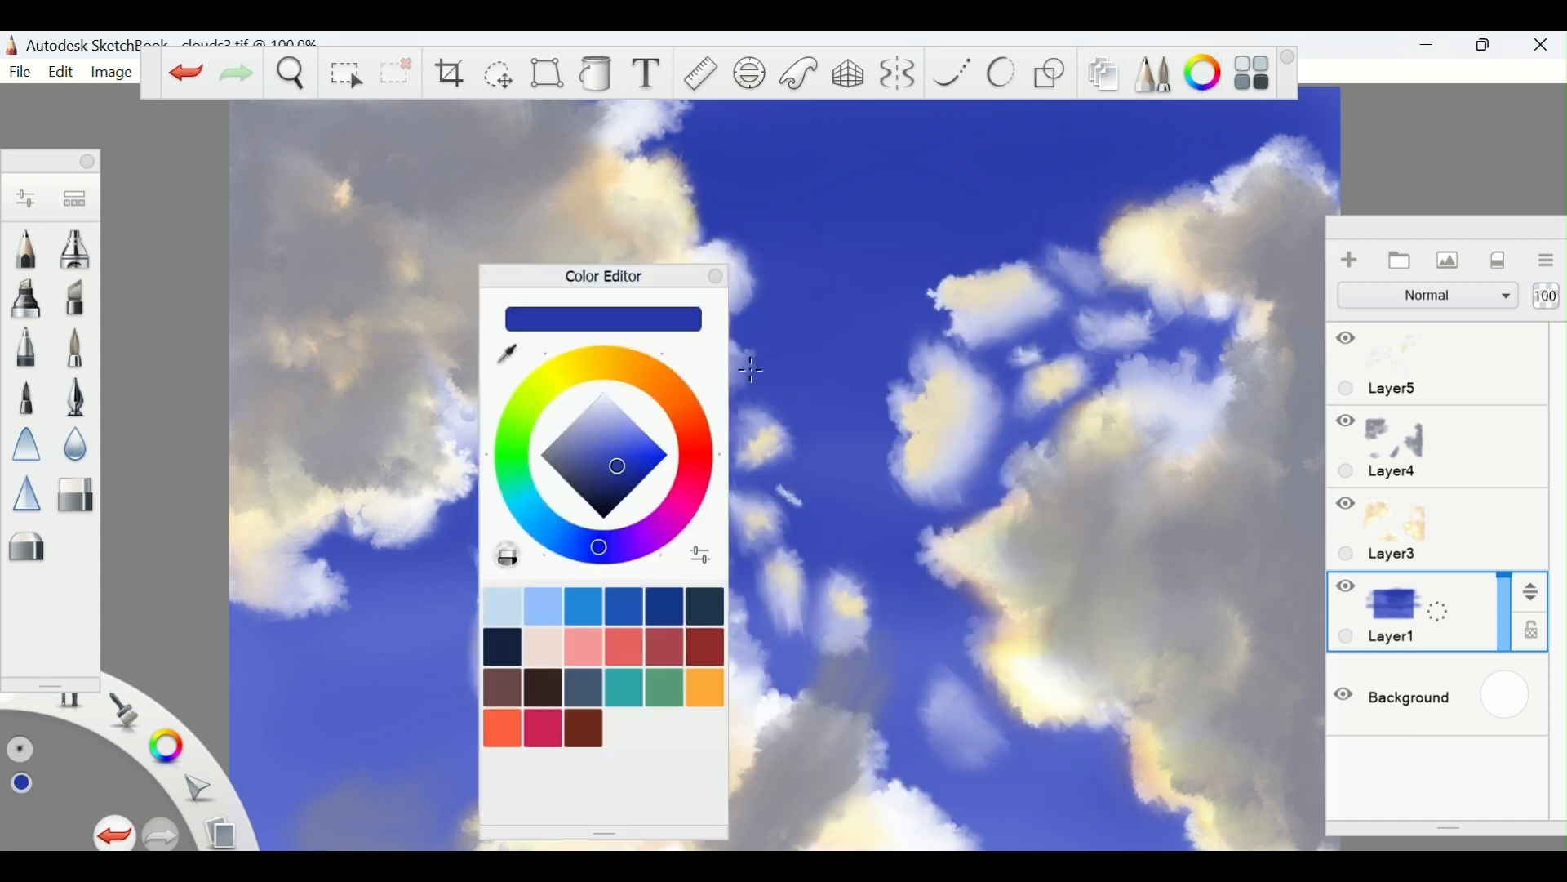
{"action": "left_click", "coordinate": [605, 396]}
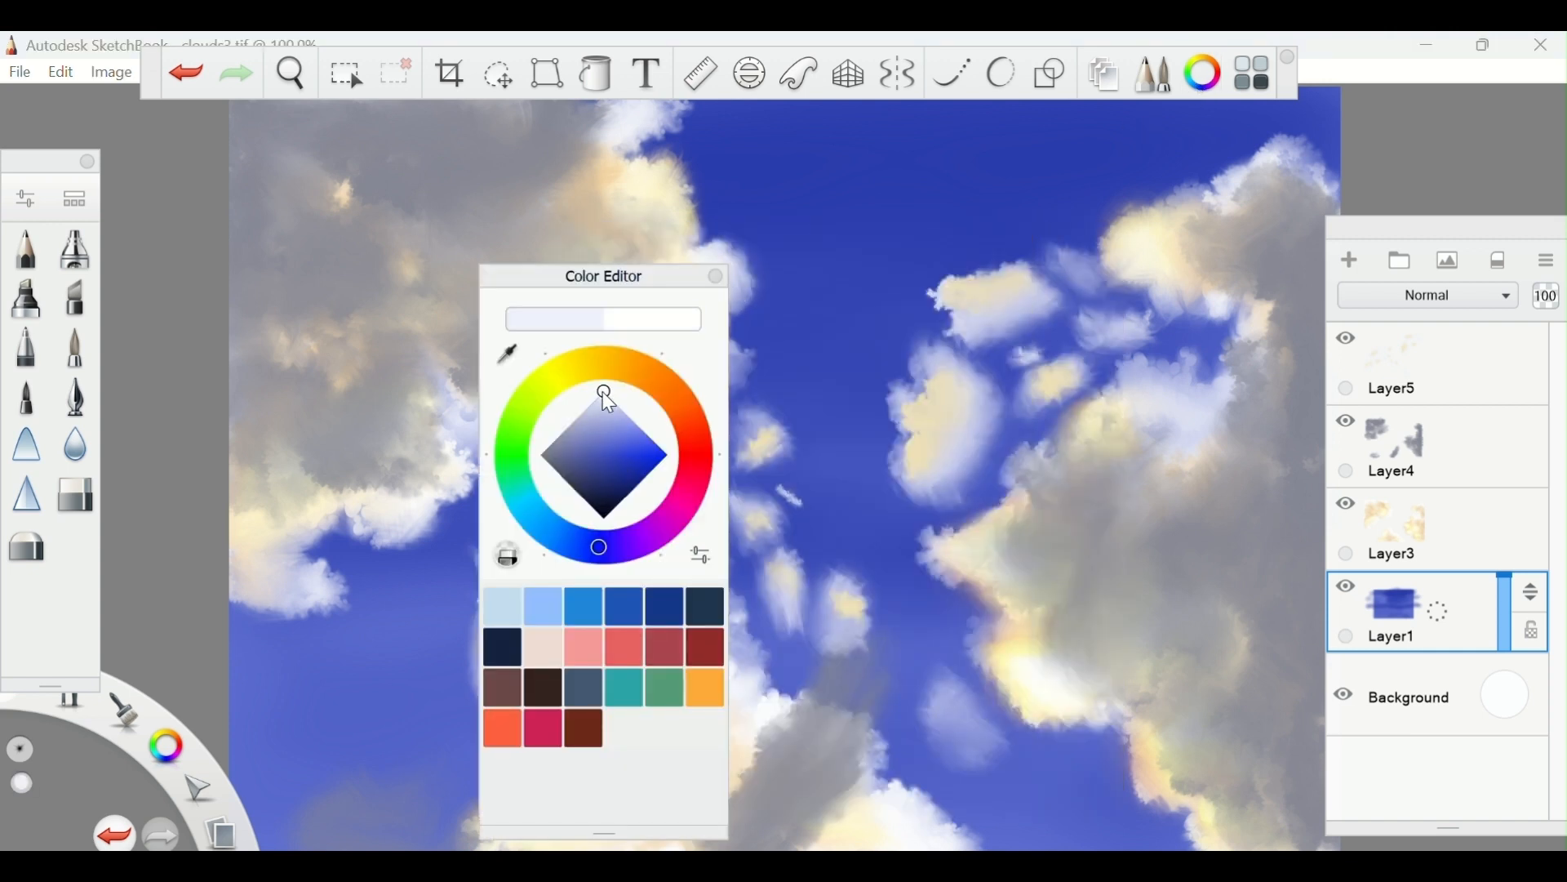
{"action": "left_click", "coordinate": [717, 278]}
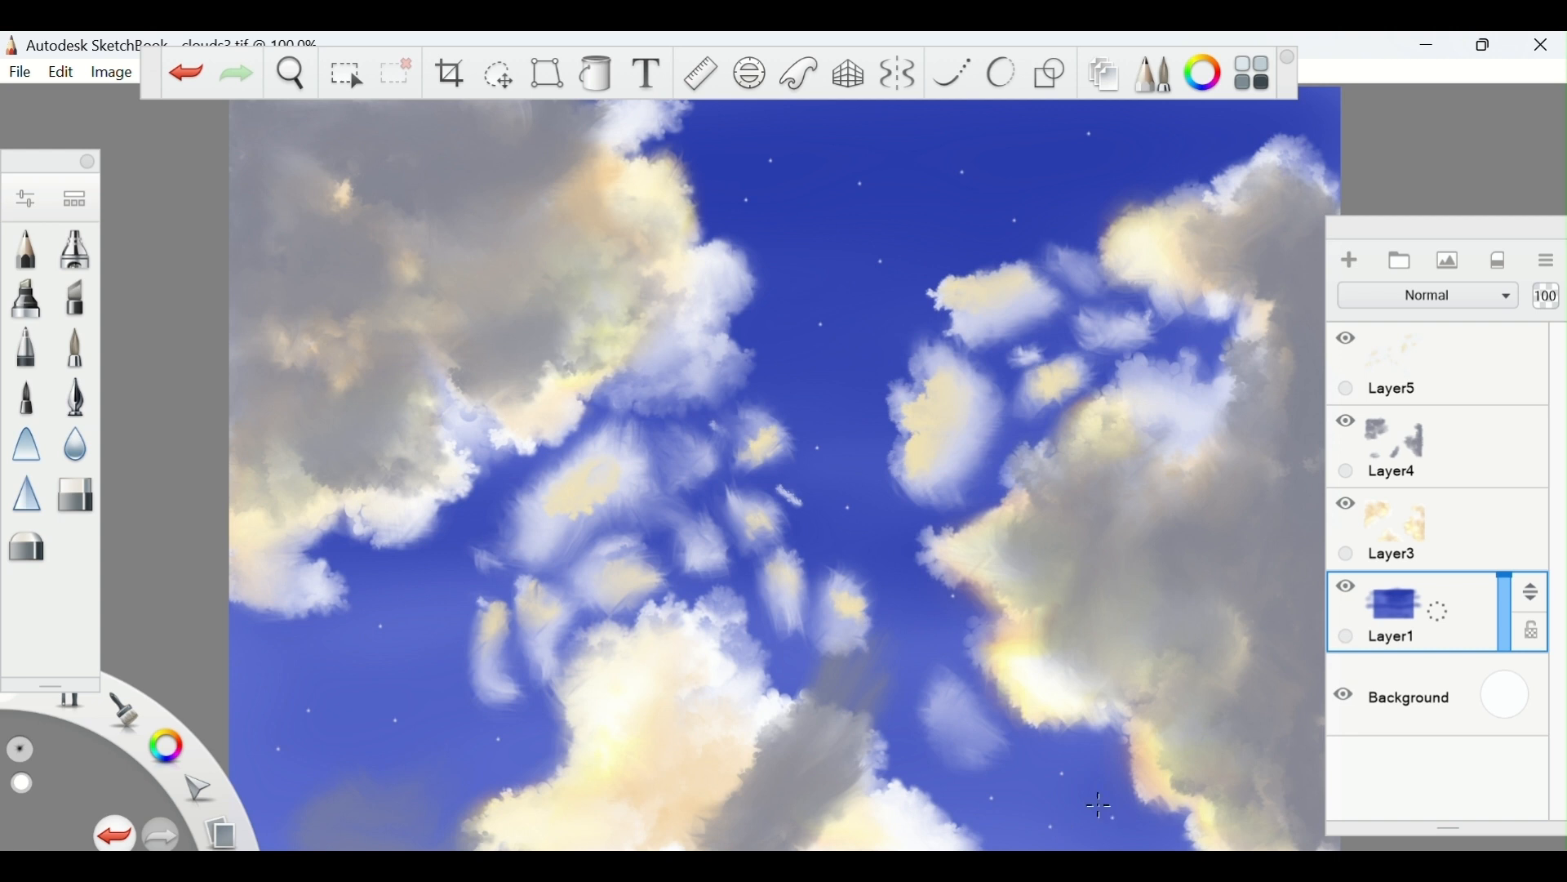
Outline a small white circle with the Pencil in the open sky between the clouds and fill it solid white as a moon
{"action": "double_click", "coordinate": [27, 247]}
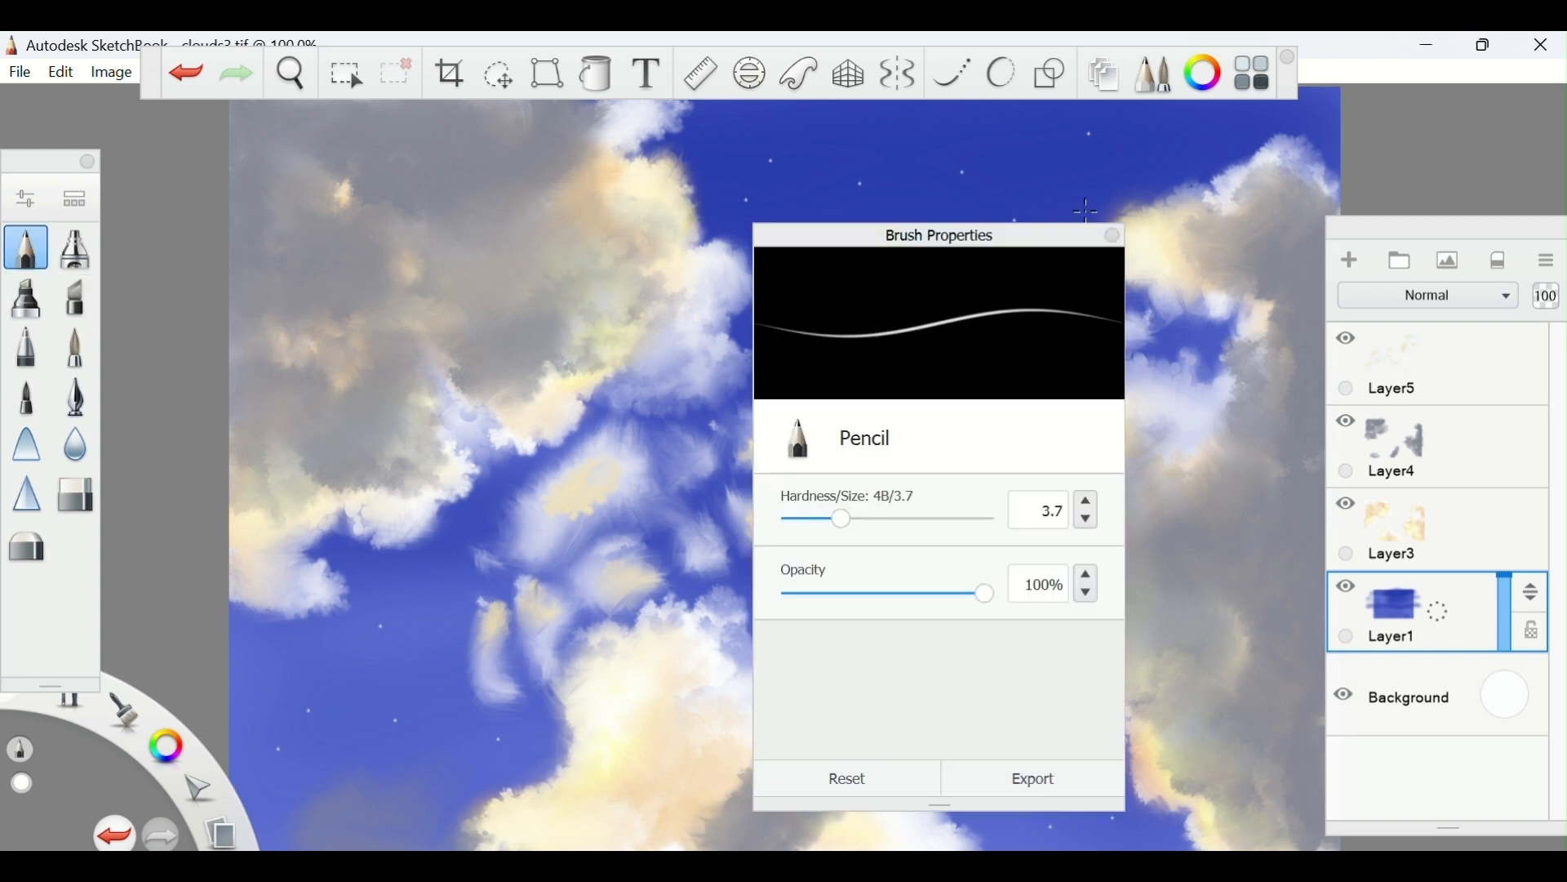
{"action": "left_click", "coordinate": [1116, 236]}
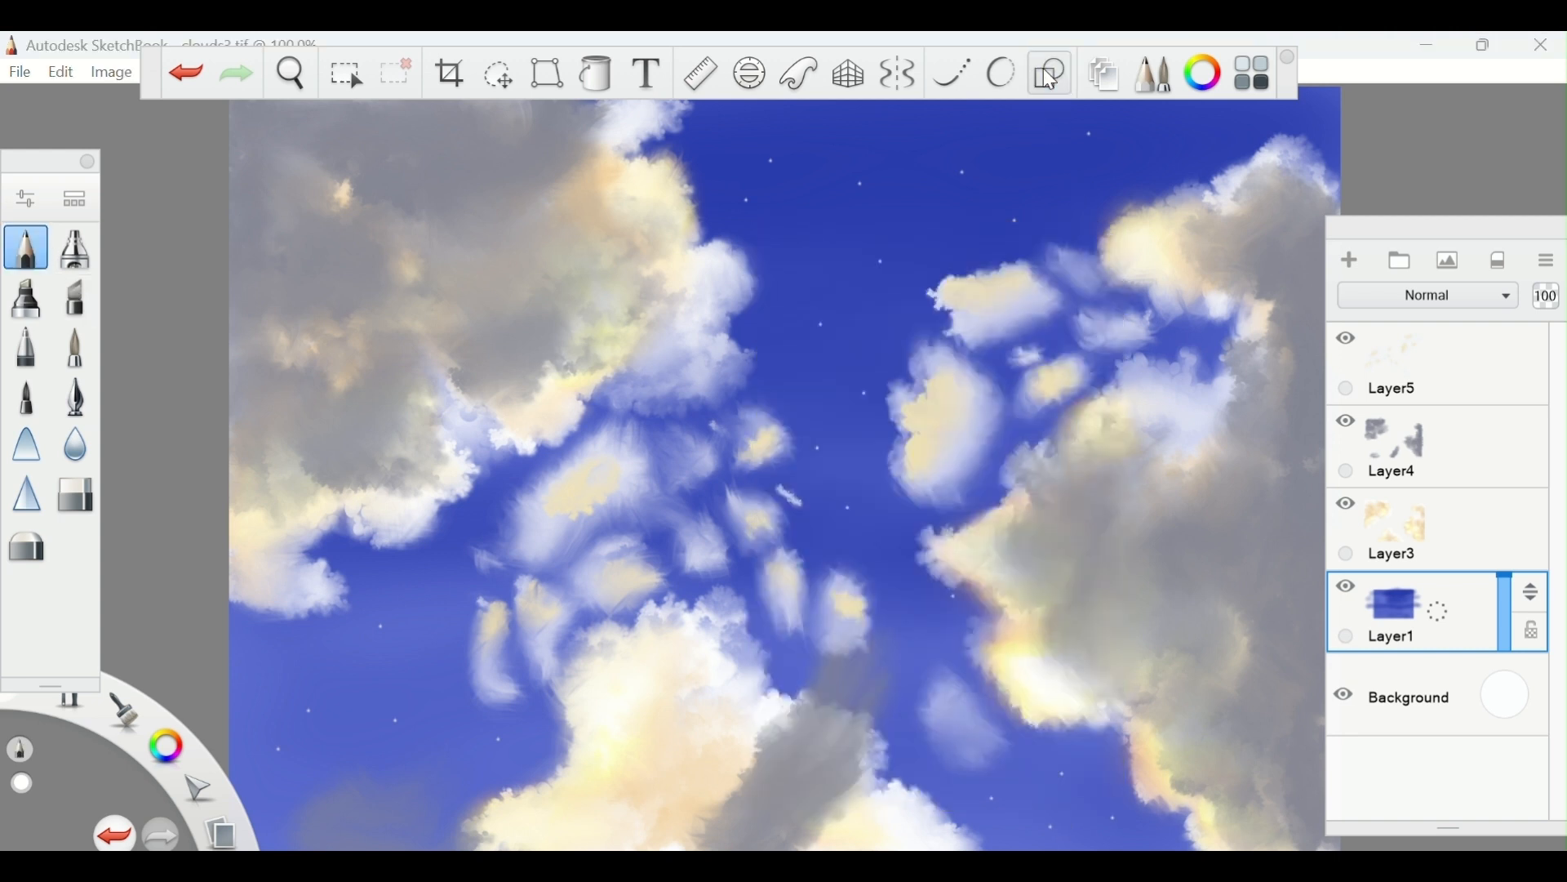
{"action": "left_click", "coordinate": [1051, 75]}
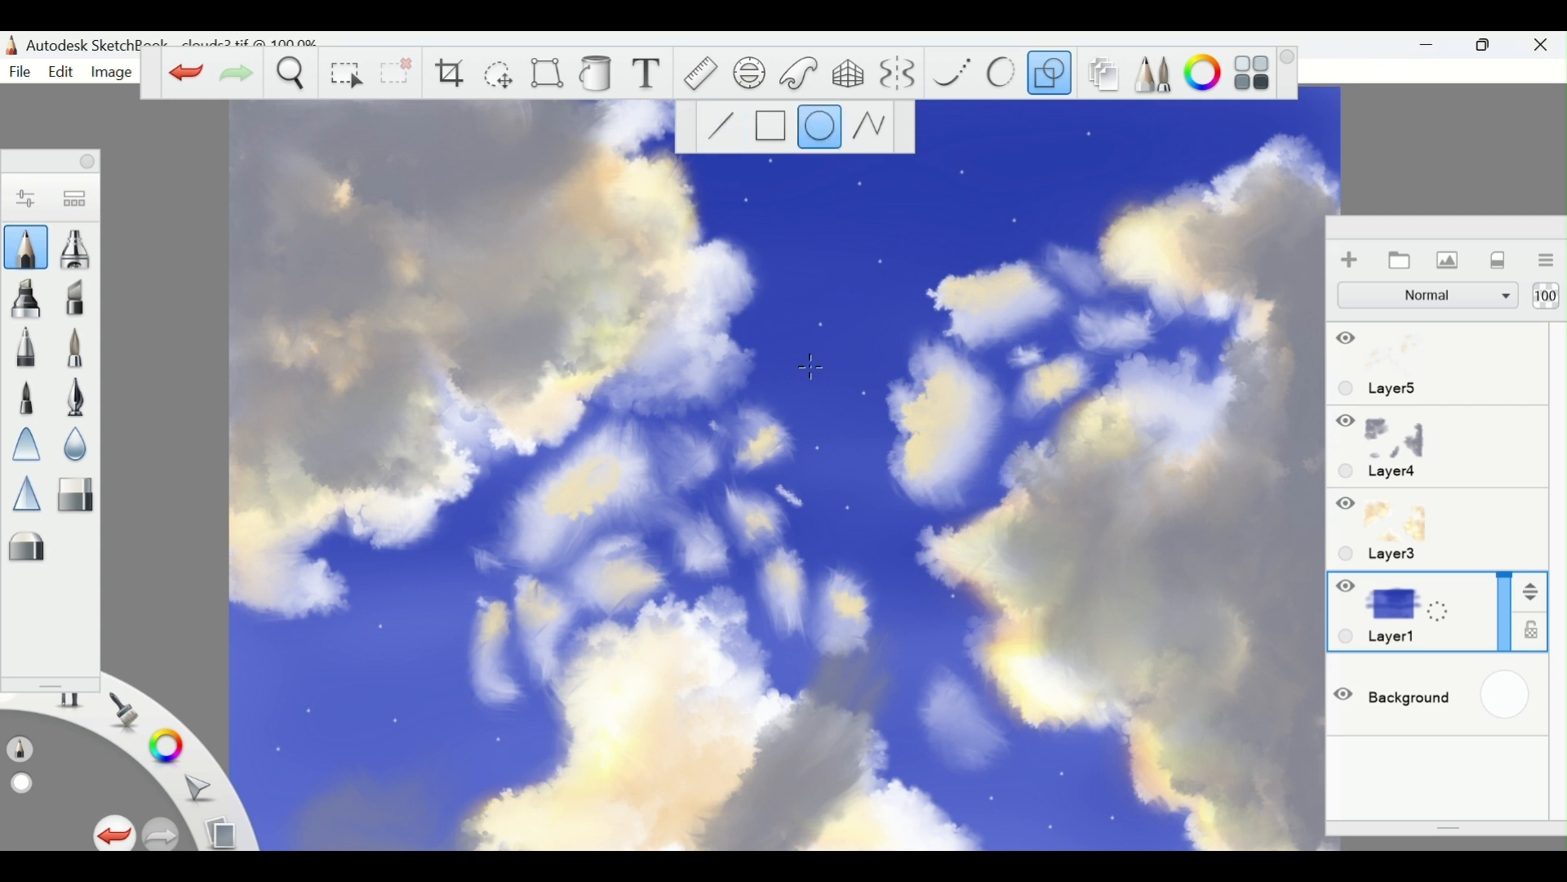
{"action": "left_click_drag", "start_coordinate": [841, 398], "coordinate": [841, 399]}
{"action": "key", "text": "f"}
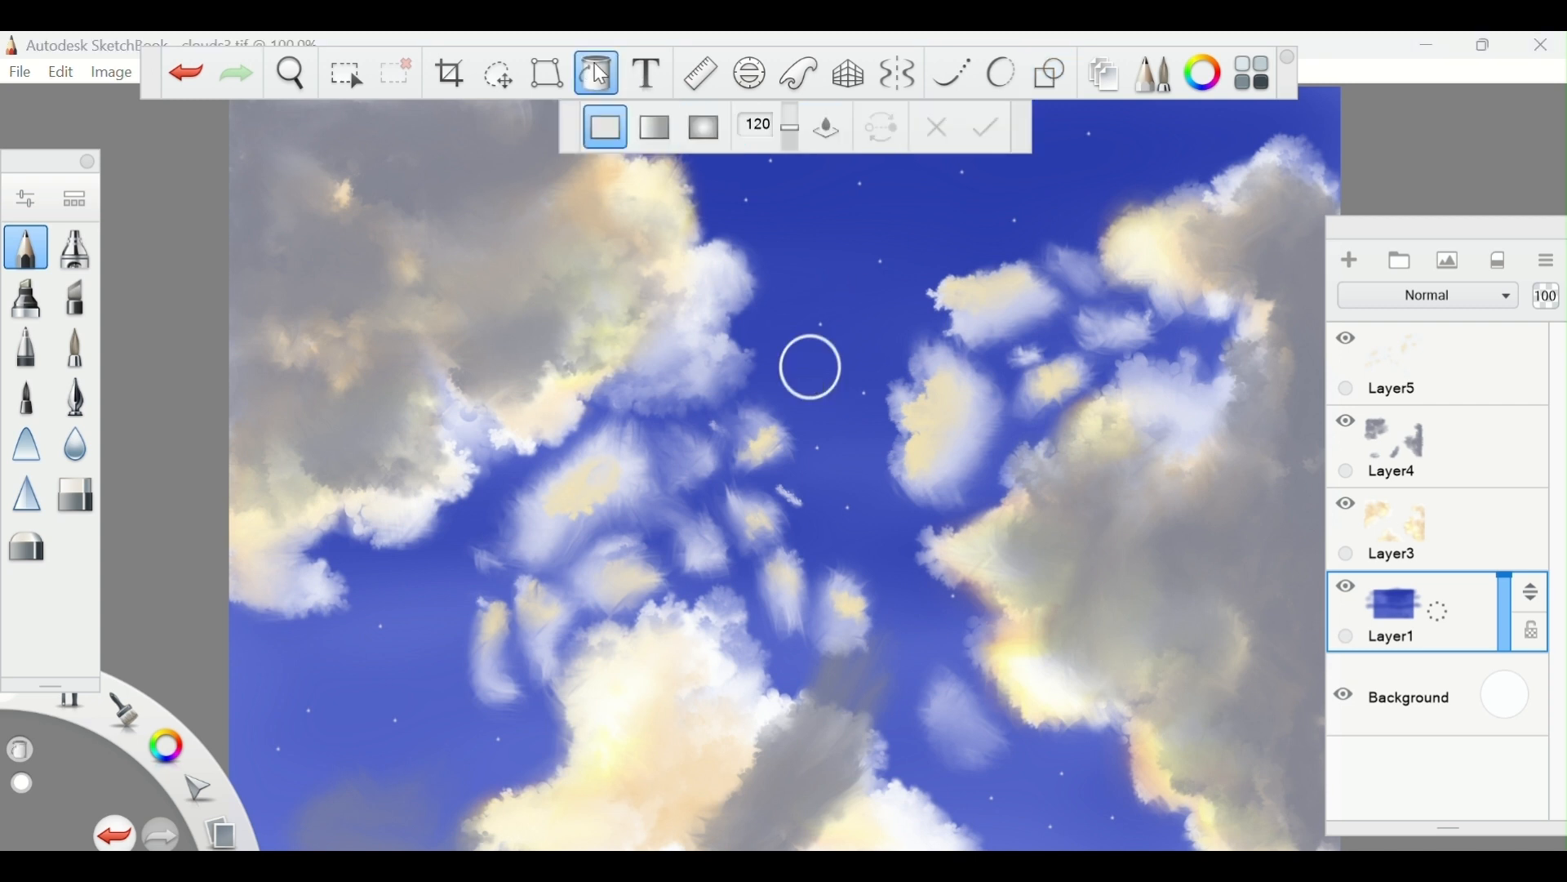
{"action": "left_click", "coordinate": [808, 359]}
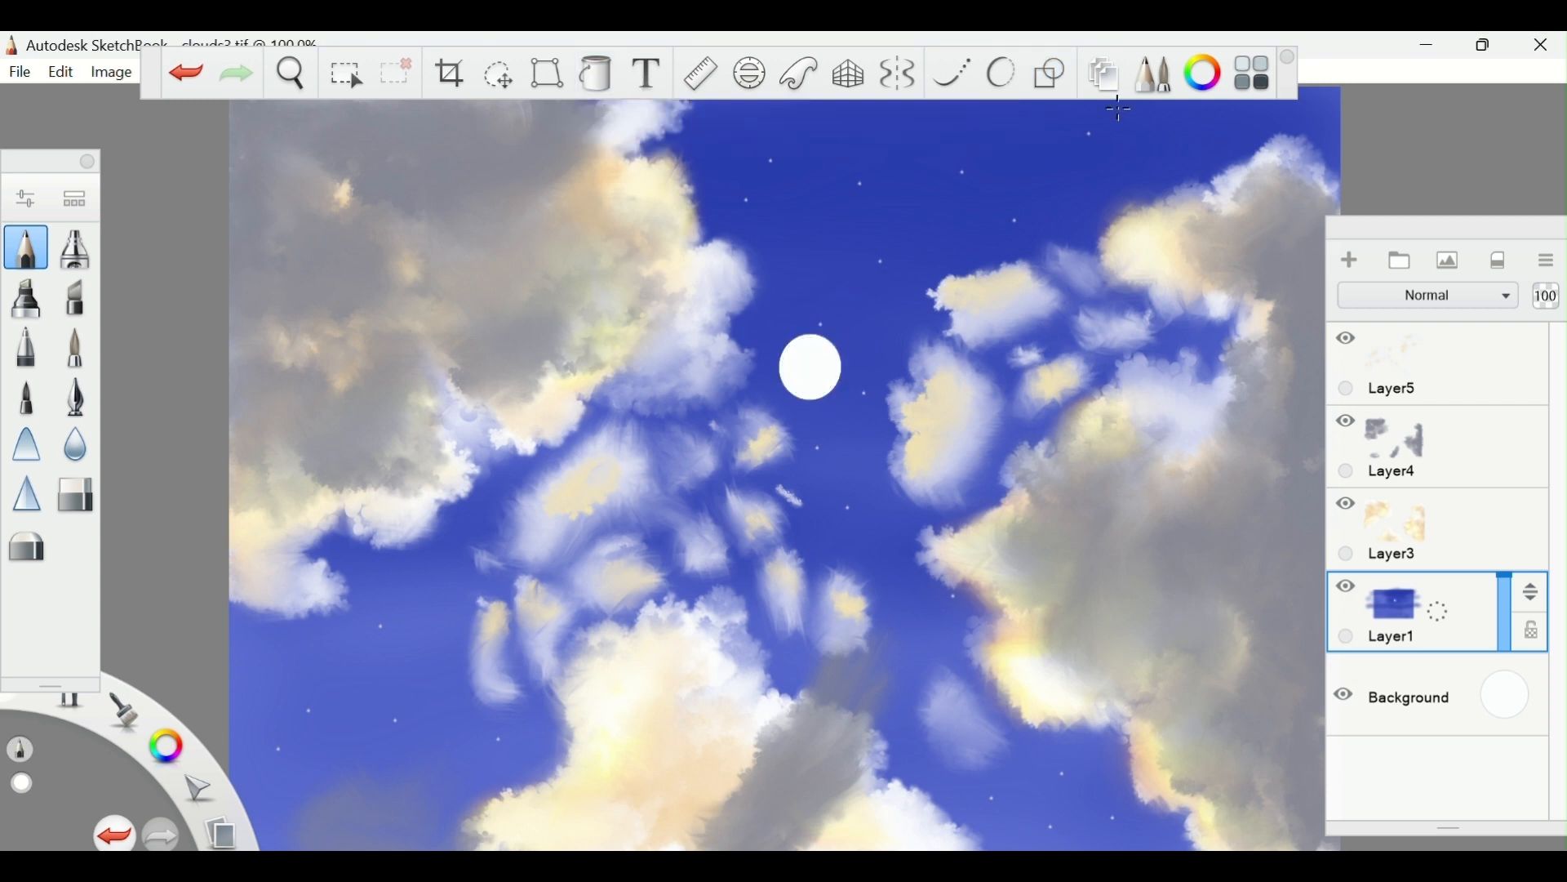
Sample the sky blue beside the moon and draw an offset circle over the white disc to shape a crescent
{"action": "left_click", "coordinate": [1204, 72]}
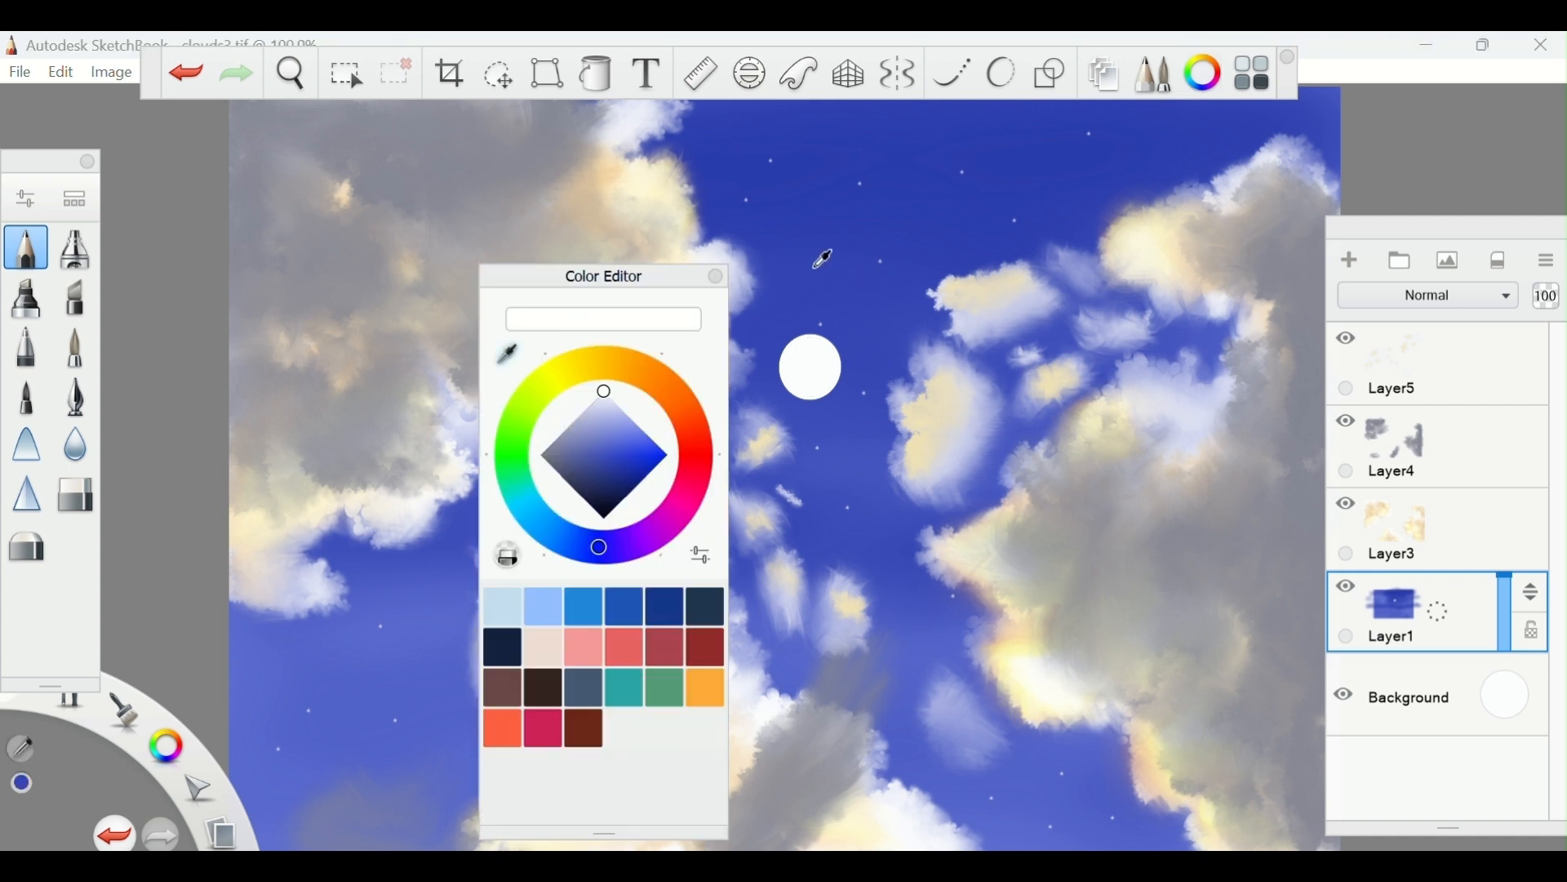
{"action": "left_click", "coordinate": [716, 277]}
{"action": "left_click", "coordinate": [1052, 75]}
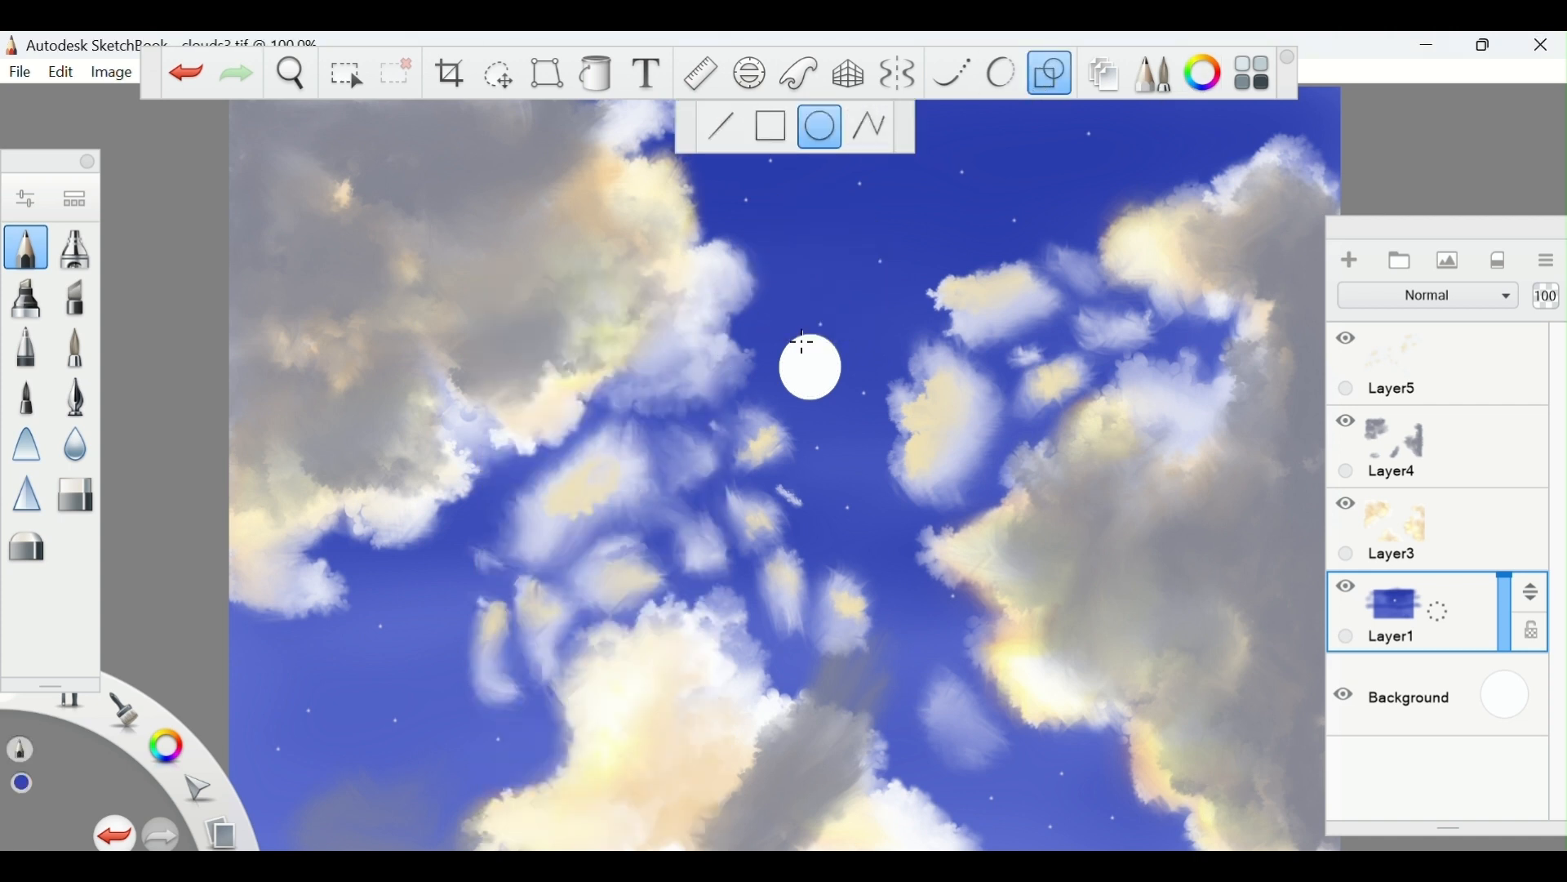
{"action": "mouse_move", "coordinate": [779, 355]}
{"action": "left_mouse_down"}
{"action": "mouse_move", "coordinate": [808, 367]}
{"action": "mouse_move", "coordinate": [810, 389]}
{"action": "mouse_move", "coordinate": [805, 361]}
{"action": "left_mouse_up"}
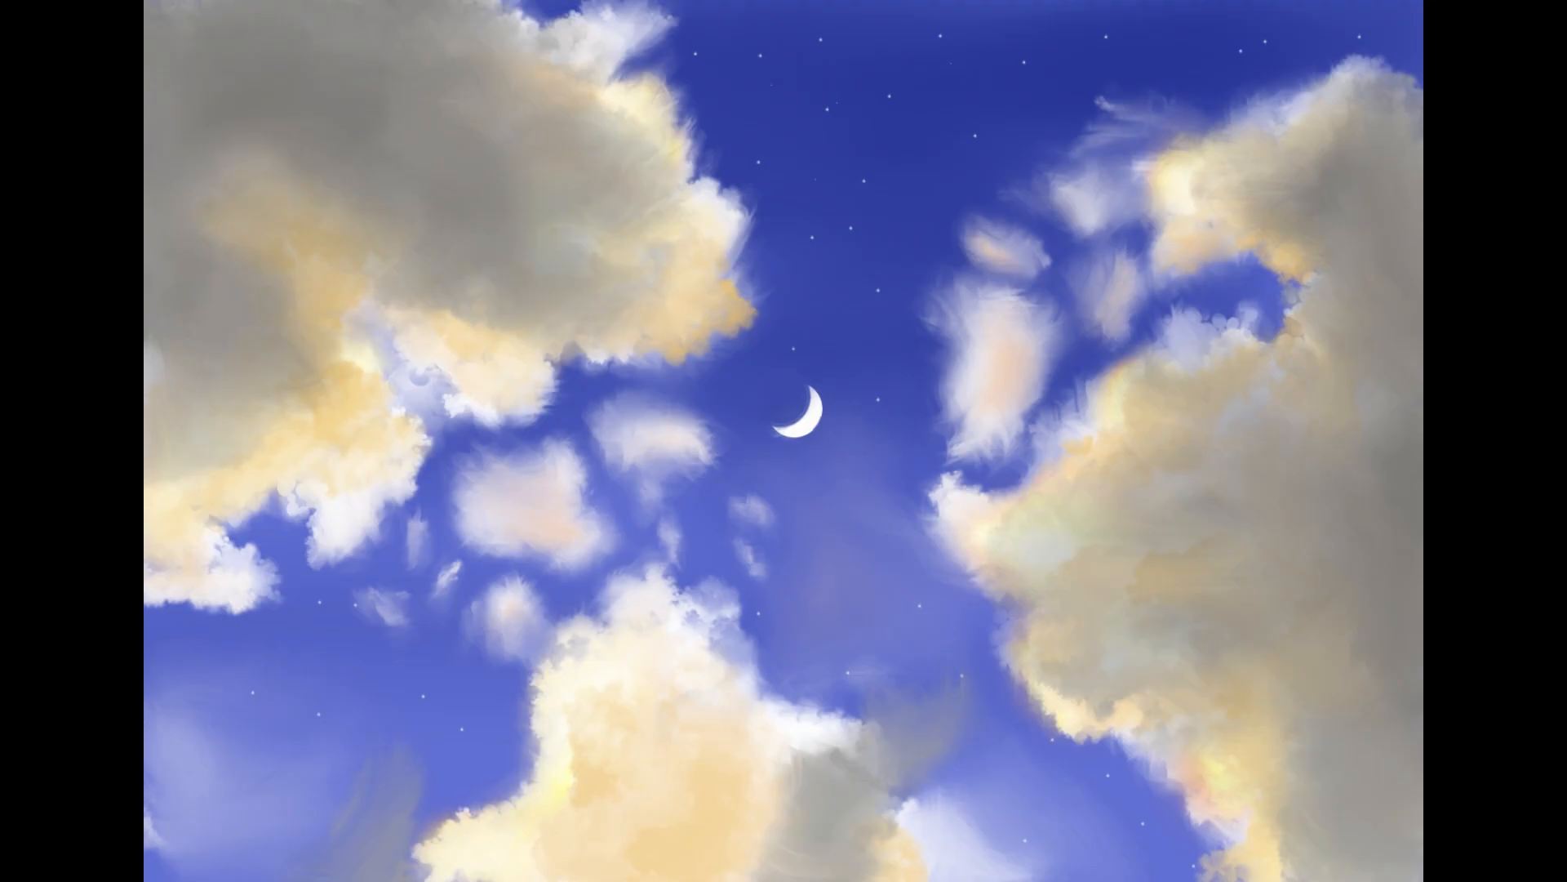